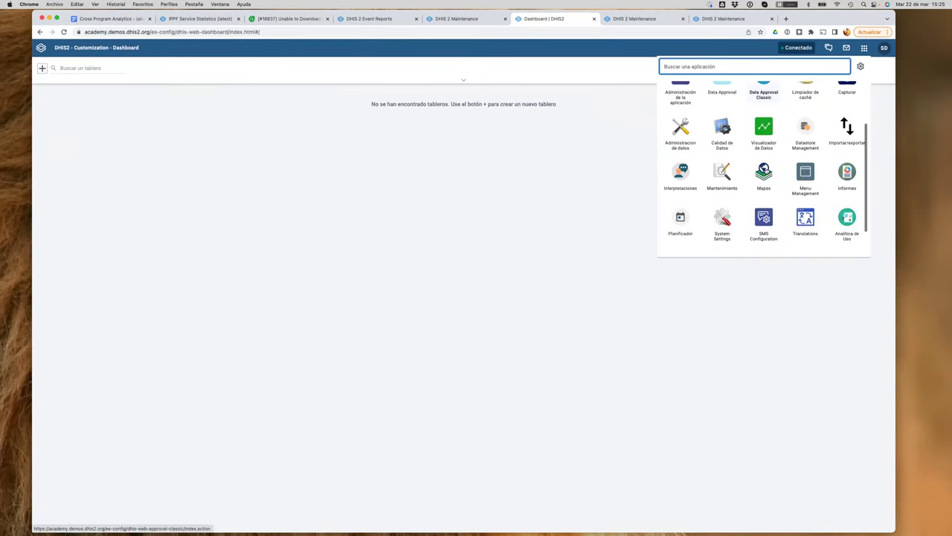
# Step: Launch the Usuarios (User management) app from the DHIS2 apps menu
pyautogui.click(680, 236)
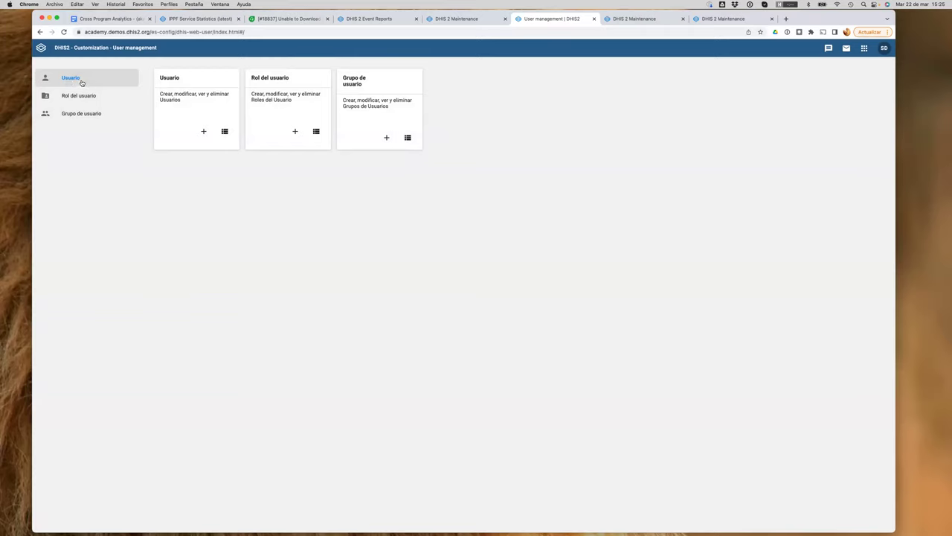
# Step: Browse the Usuario, Rol del usuario and Grupo de usuario lists, then start a new user
pyautogui.click(180, 83)
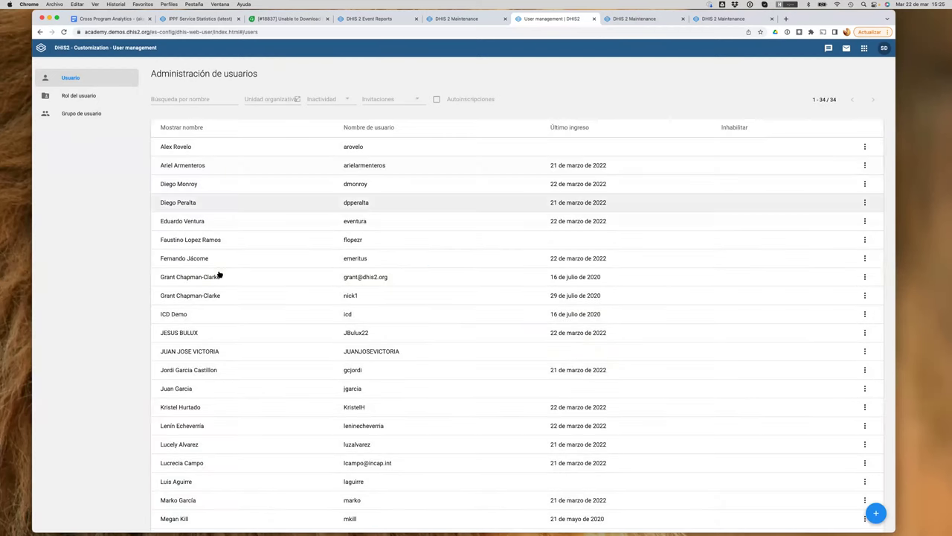
pyautogui.click(80, 97)
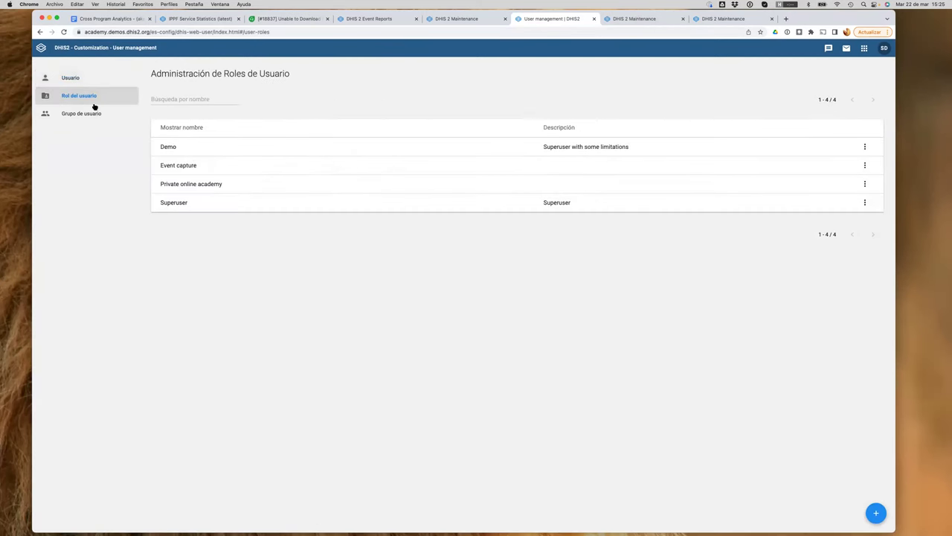
pyautogui.click(88, 117)
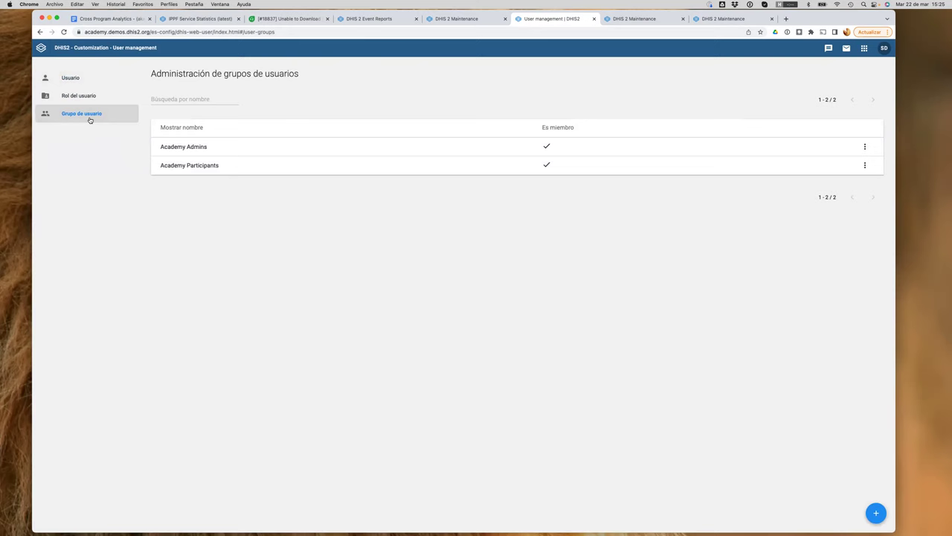
pyautogui.click(81, 79)
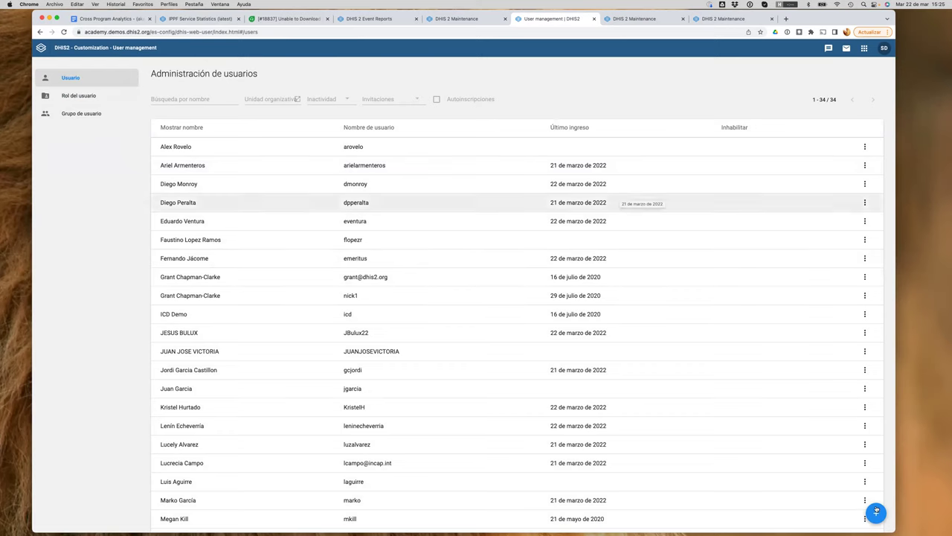
pyautogui.click(876, 511)
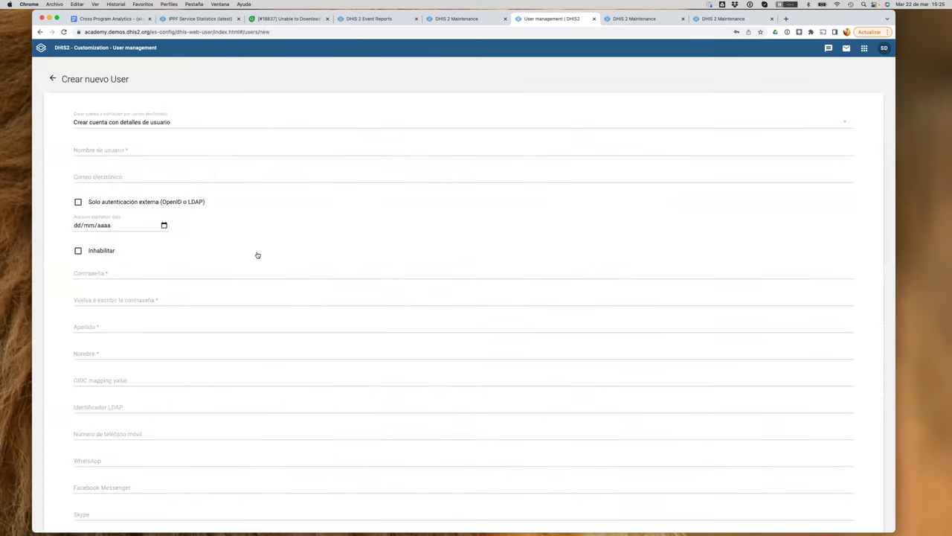
# Step: Enter the new account's login name in Nombre de usuario, correcting a typo
pyautogui.scroll(-1, 257, 255)
pyautogui.scroll(1, 166, 138)
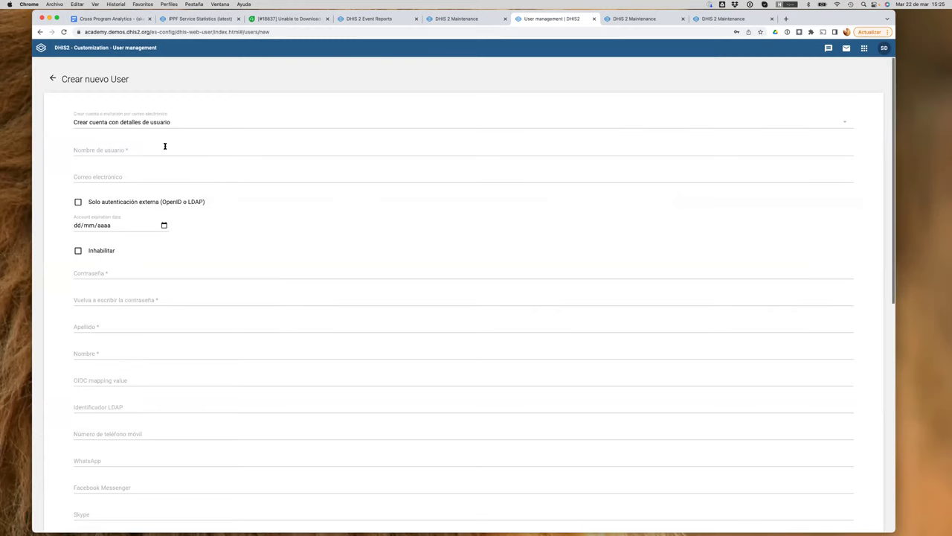
pyautogui.click(165, 144)
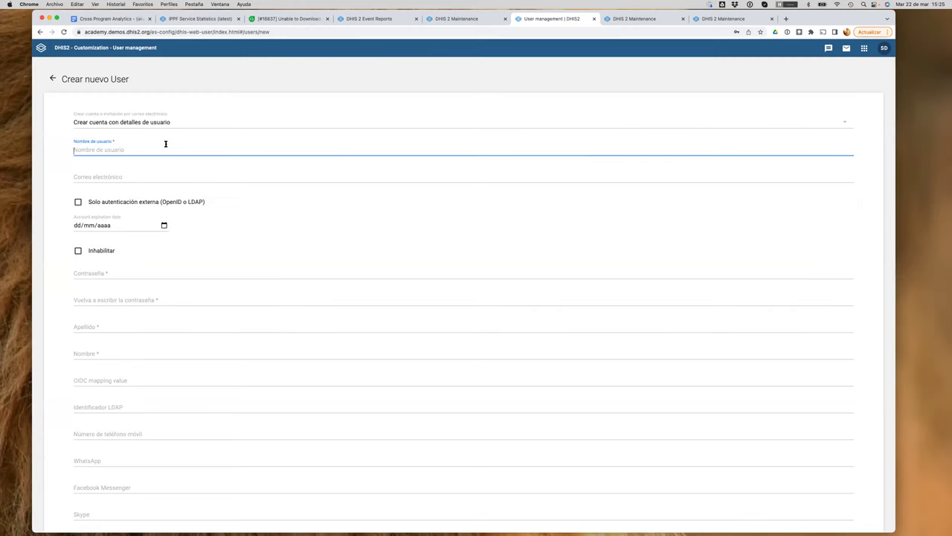
pyautogui.click(115, 178)
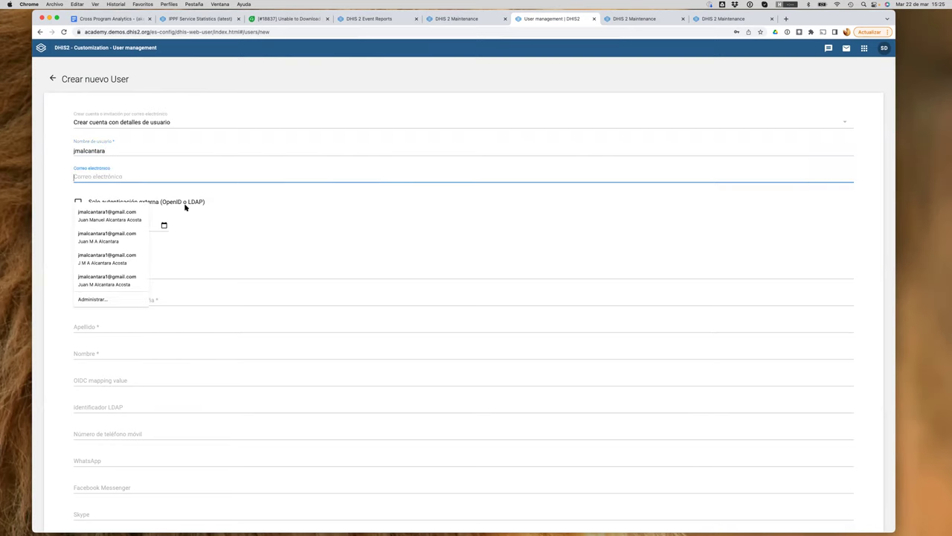
pyautogui.click(224, 206)
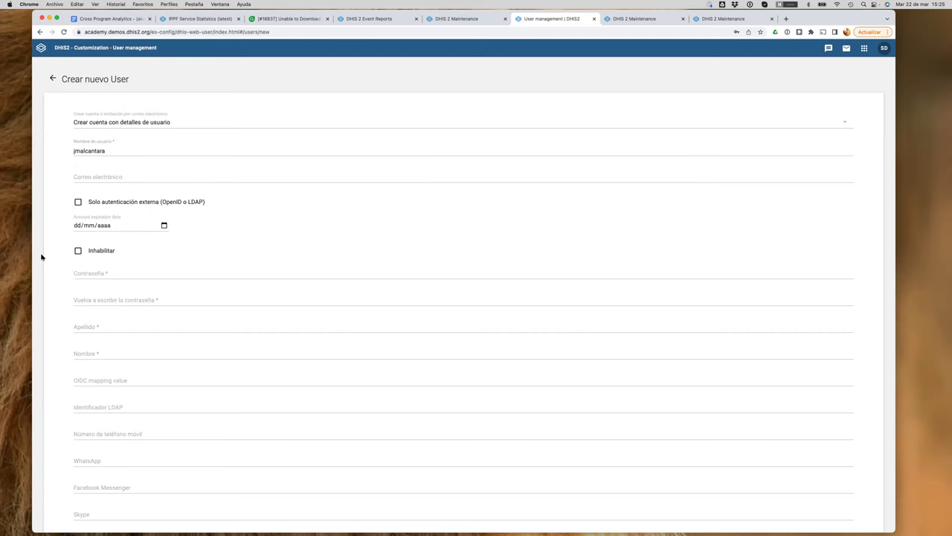
pyautogui.scroll(-2, 94, 243)
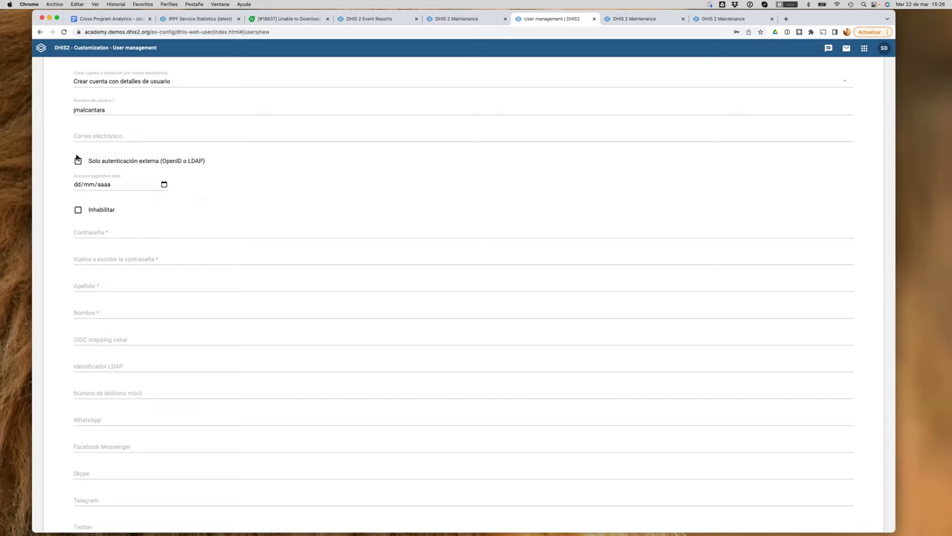
pyautogui.click(78, 161)
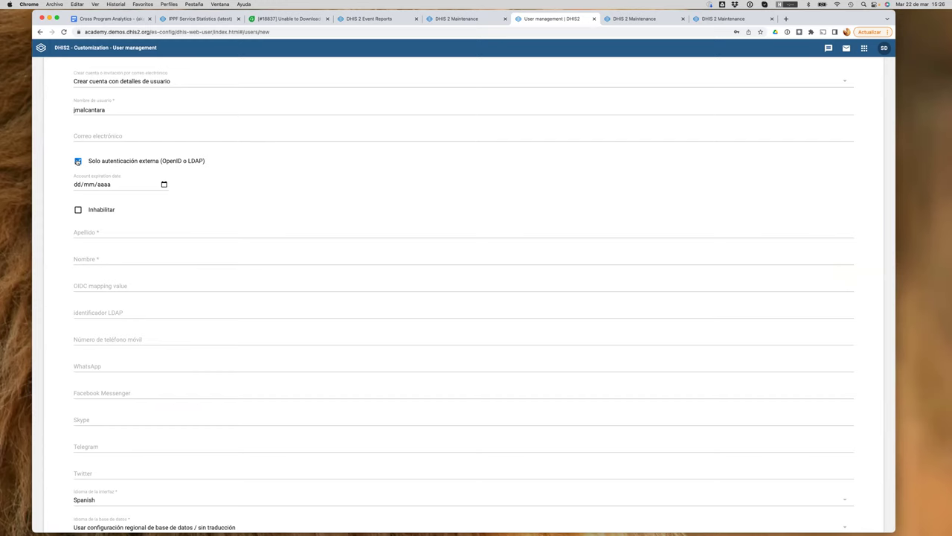
pyautogui.click(78, 161)
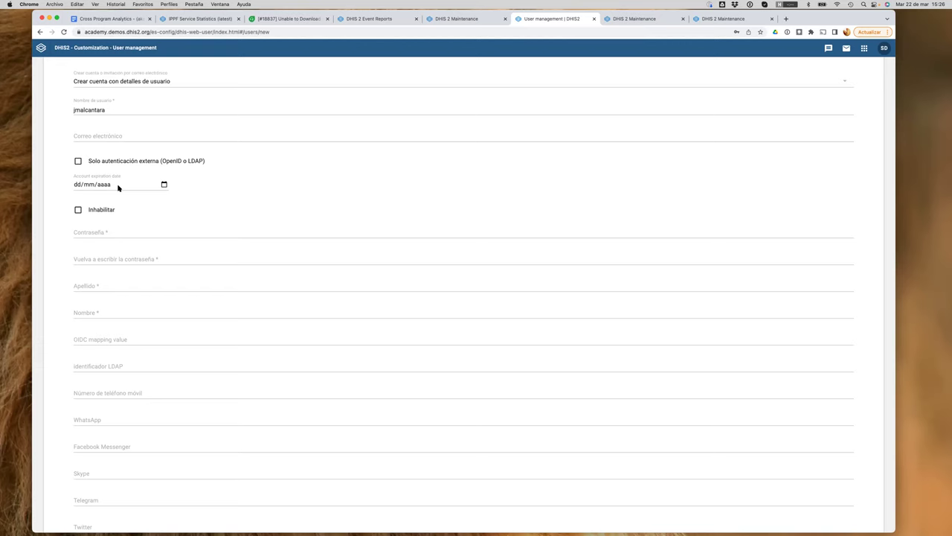
pyautogui.doubleClick(119, 191)
pyautogui.scroll(-3, 104, 151)
pyautogui.click(104, 151)
pyautogui.click(70, 161)
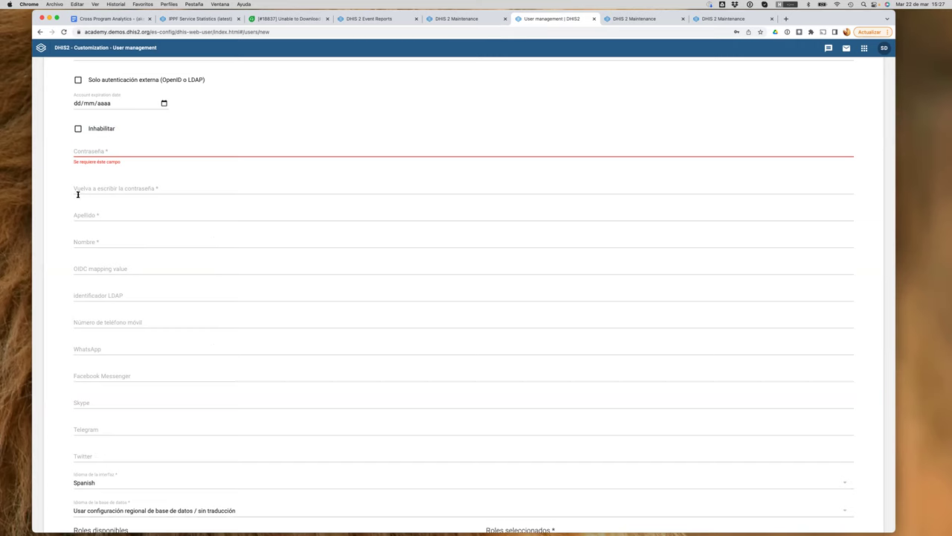
pyautogui.scroll(-1, 77, 234)
pyautogui.scroll(-2, 77, 234)
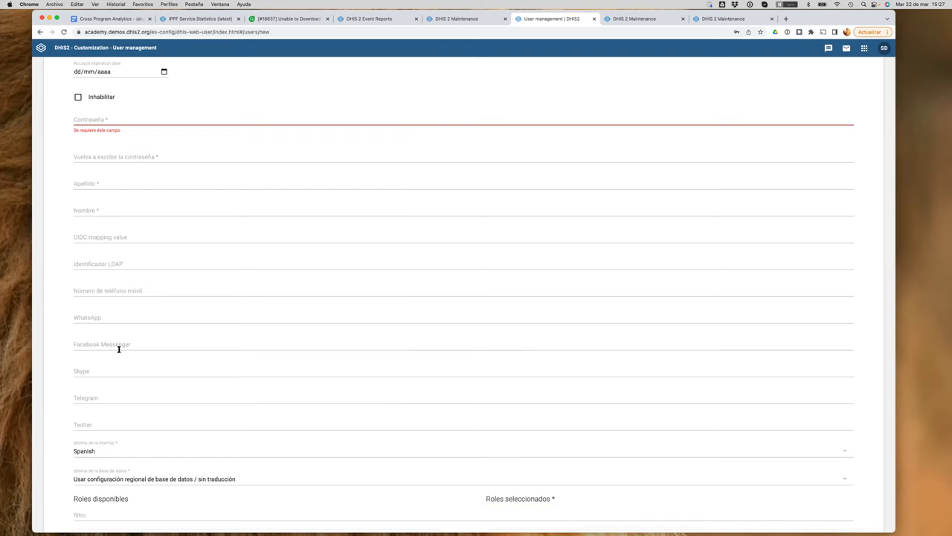
pyautogui.scroll(-1, 77, 191)
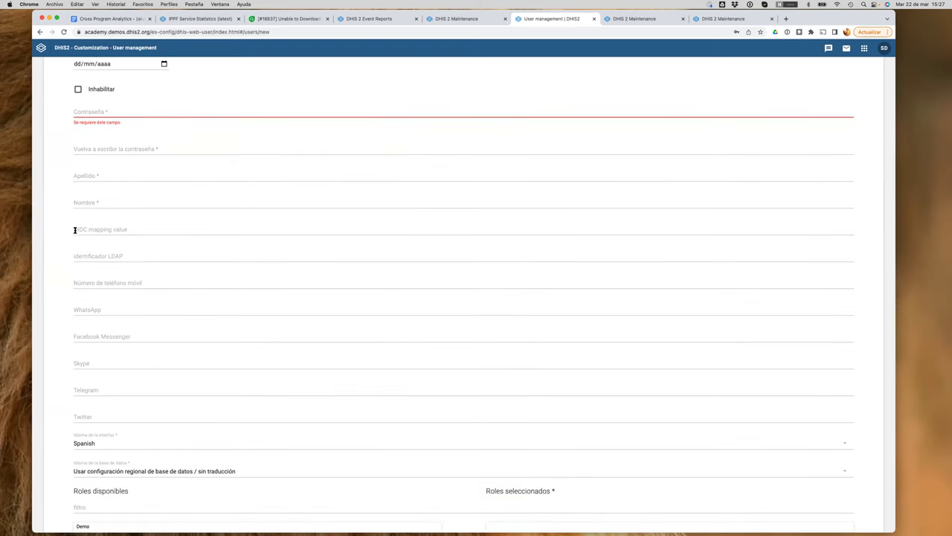
pyautogui.scroll(-3, 74, 230)
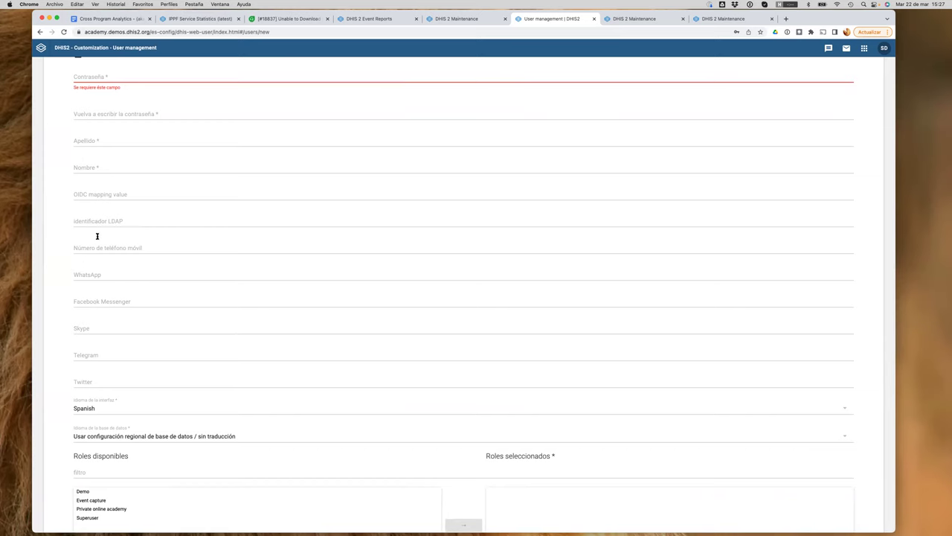
pyautogui.scroll(-1, 67, 312)
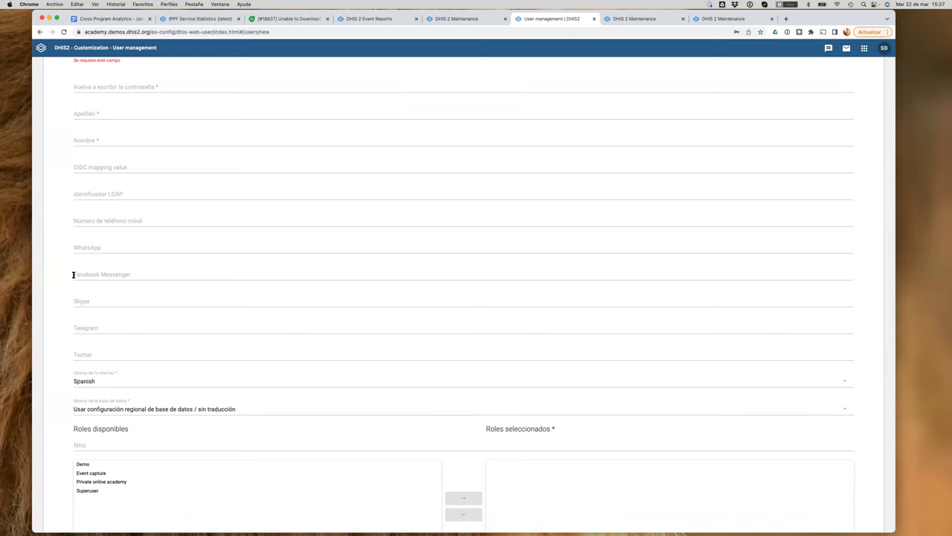
pyautogui.scroll(-1, 73, 274)
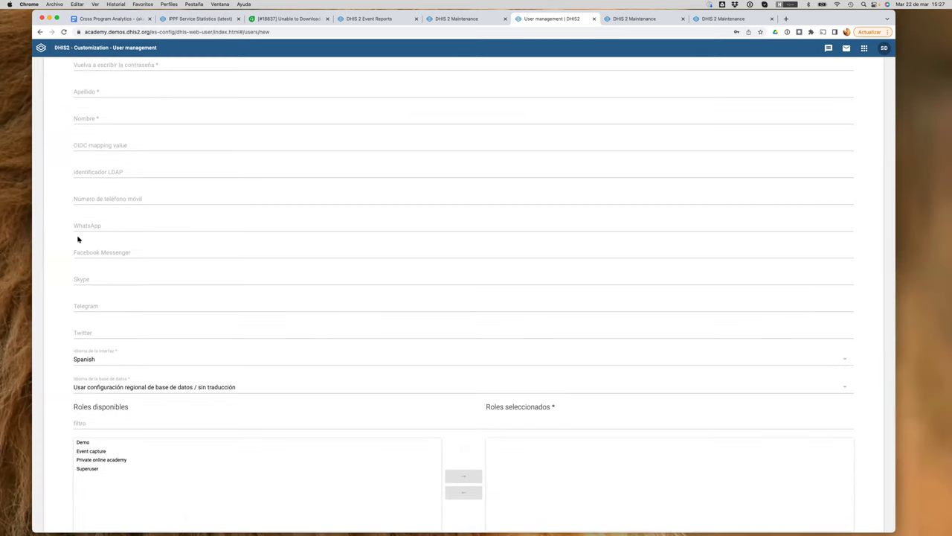
pyautogui.scroll(1, 76, 290)
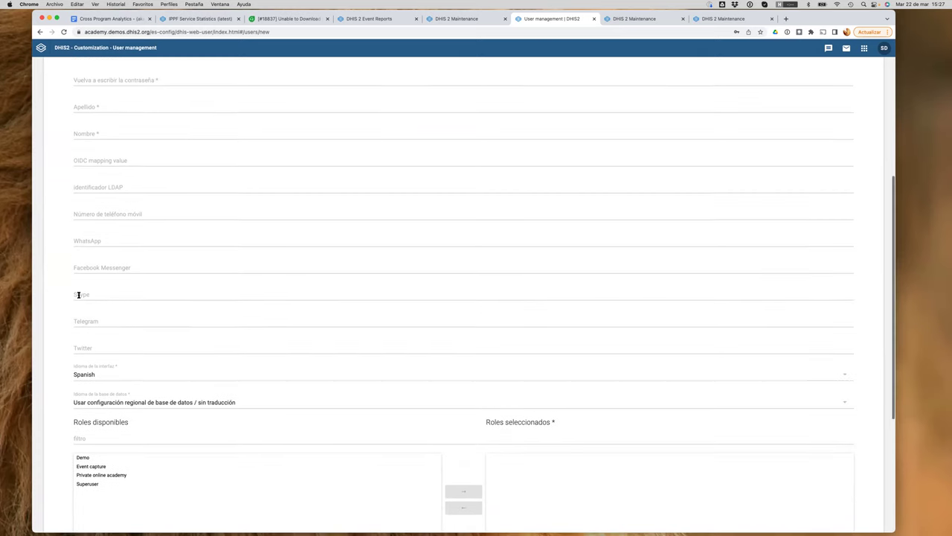
pyautogui.scroll(-1, 71, 280)
pyautogui.scroll(-1, 72, 280)
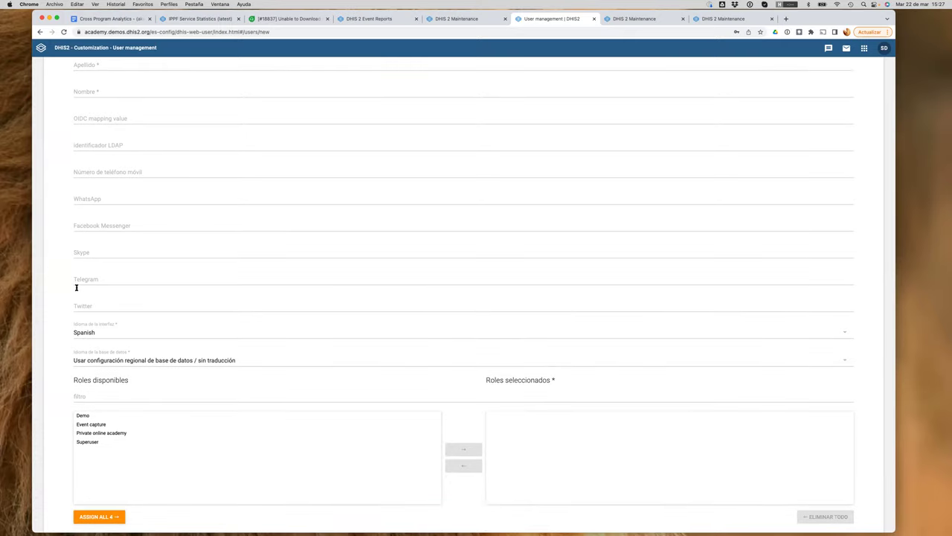
pyautogui.scroll(5, 74, 285)
pyautogui.scroll(3, 76, 288)
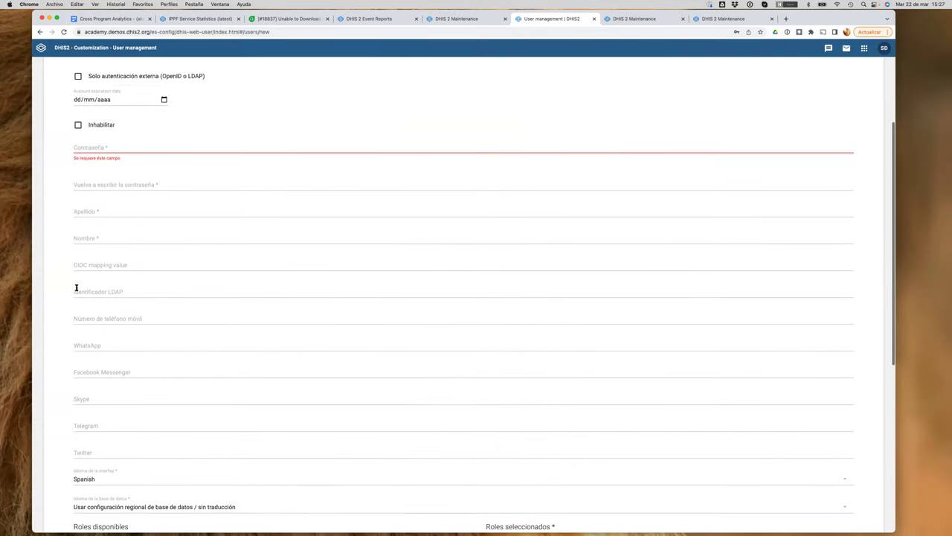
pyautogui.scroll(3, 67, 182)
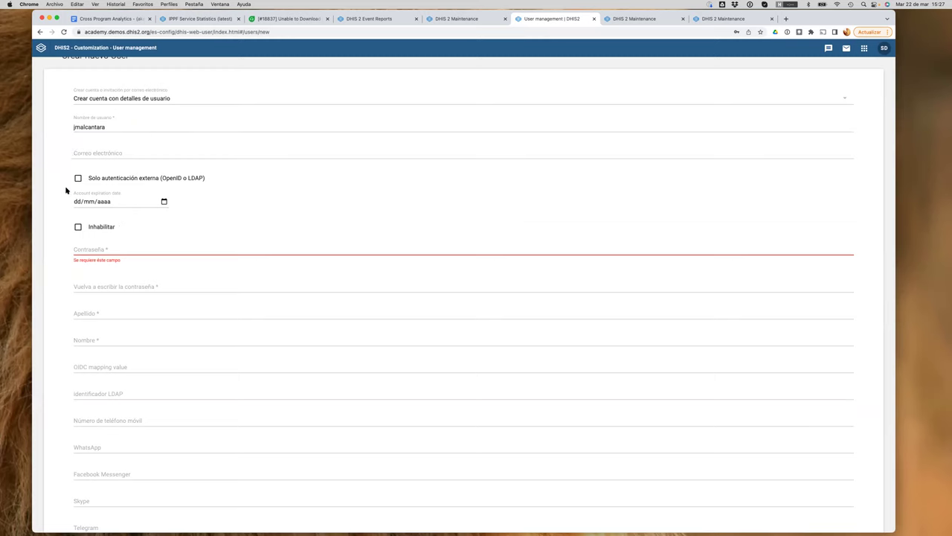
pyautogui.scroll(-5, 65, 189)
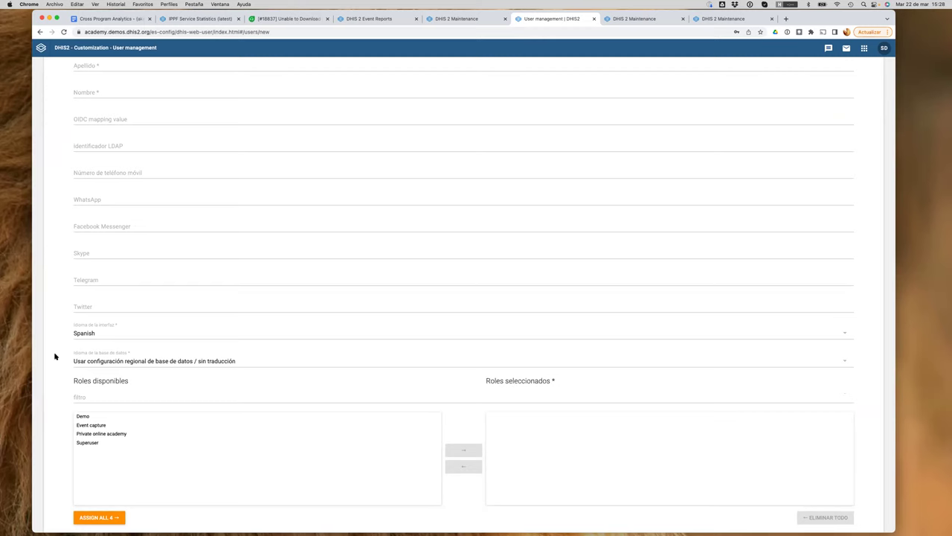
pyautogui.scroll(-3, 71, 264)
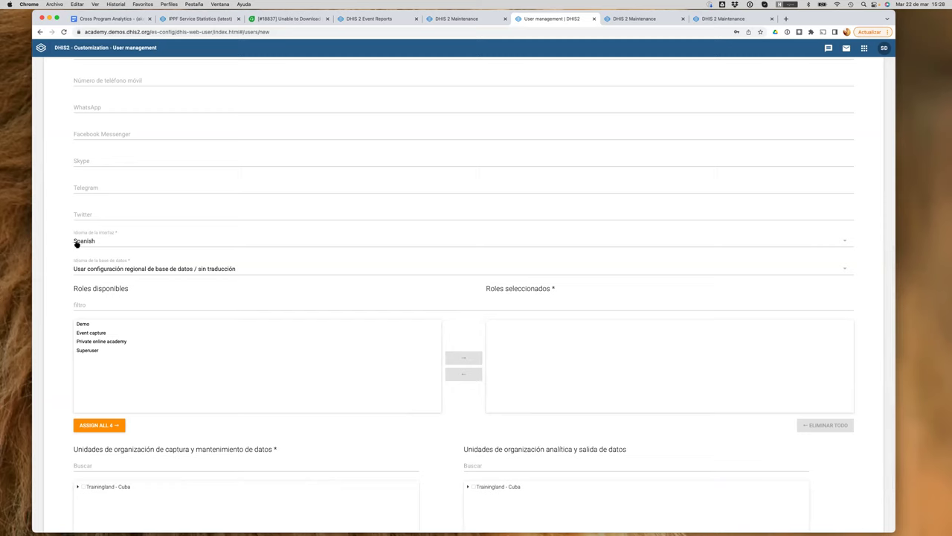
pyautogui.click(76, 243)
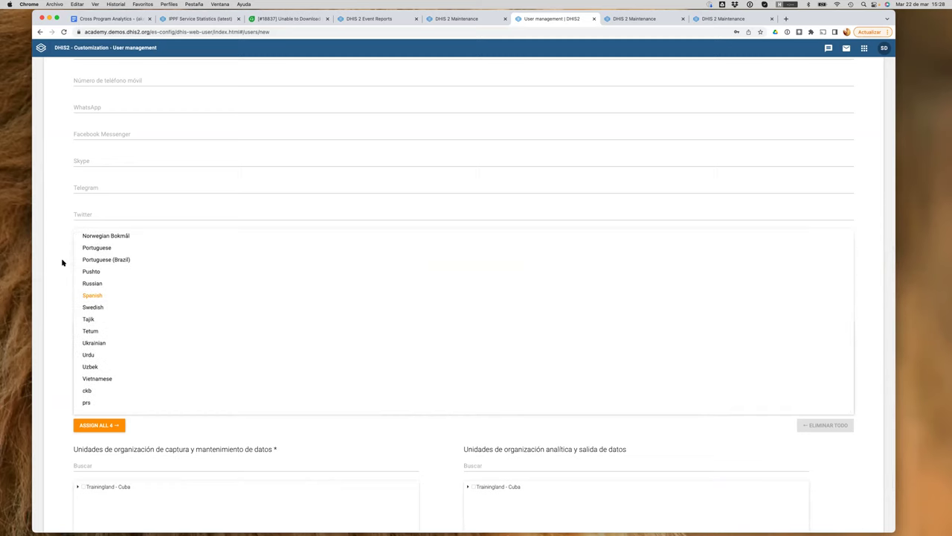
pyautogui.press('Escape')
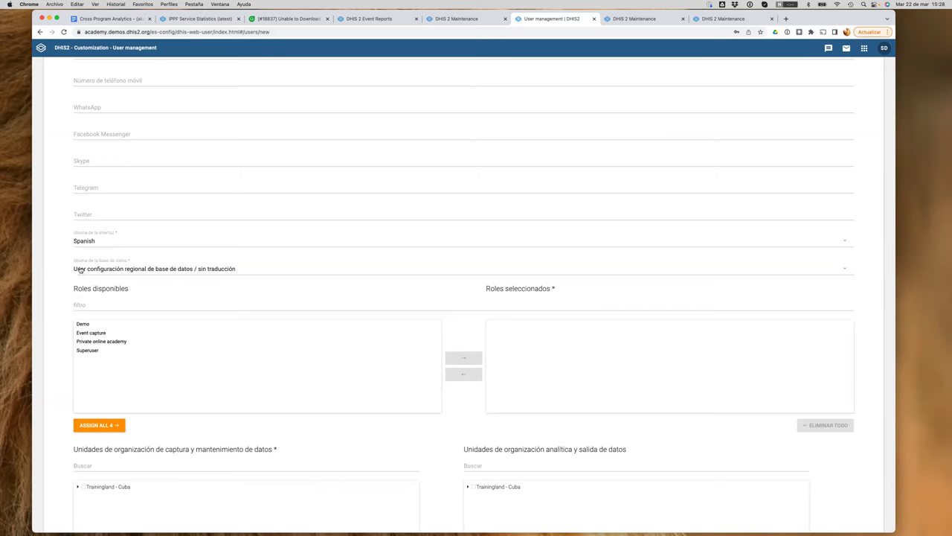
pyautogui.click(80, 270)
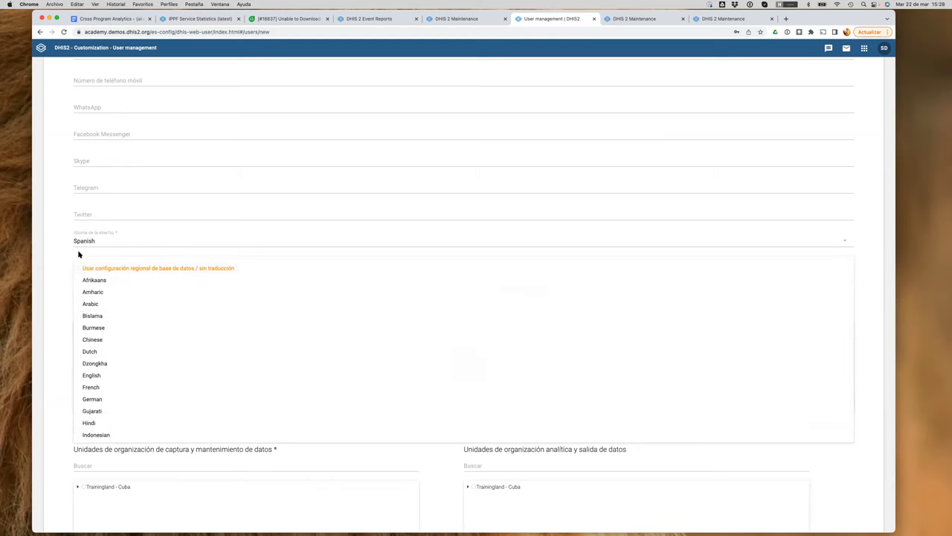
pyautogui.click(51, 262)
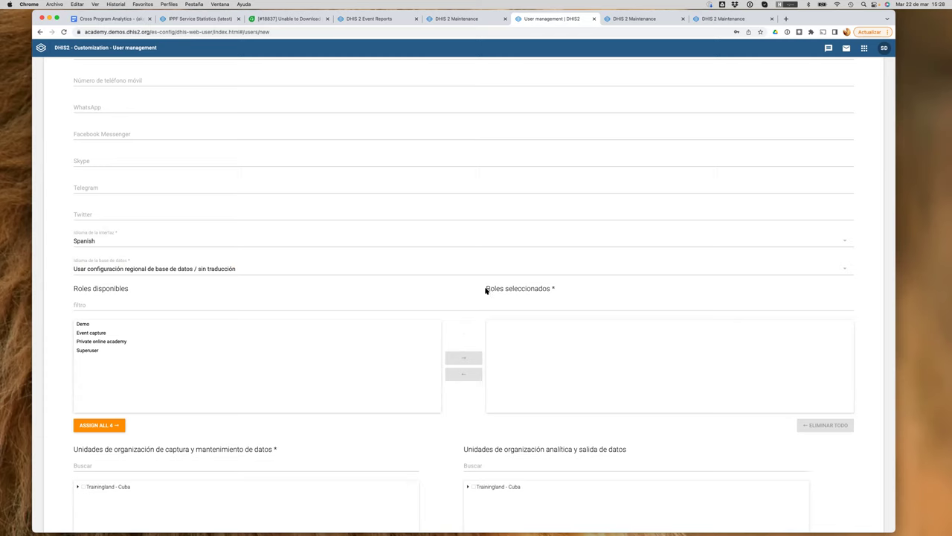
pyautogui.click(865, 48)
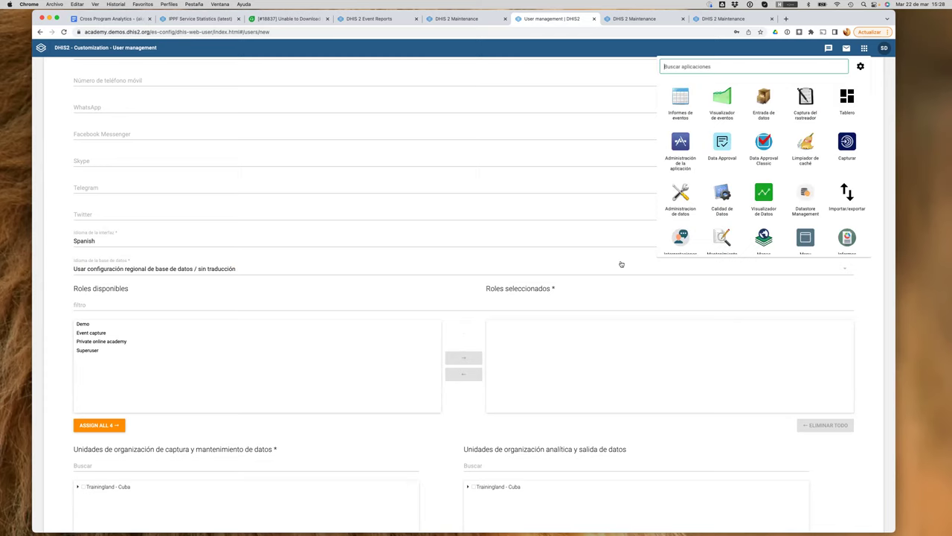
pyautogui.click(499, 294)
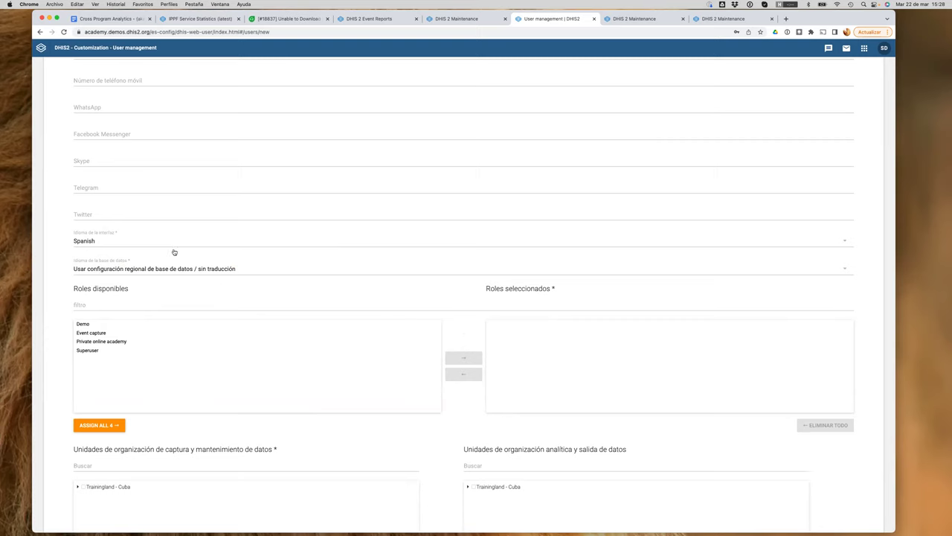
pyautogui.click(95, 269)
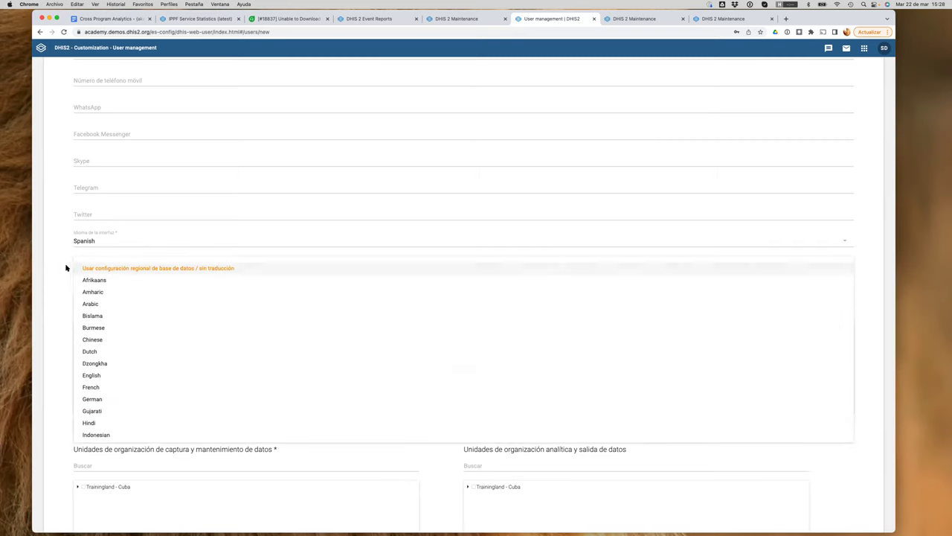
pyautogui.click(66, 268)
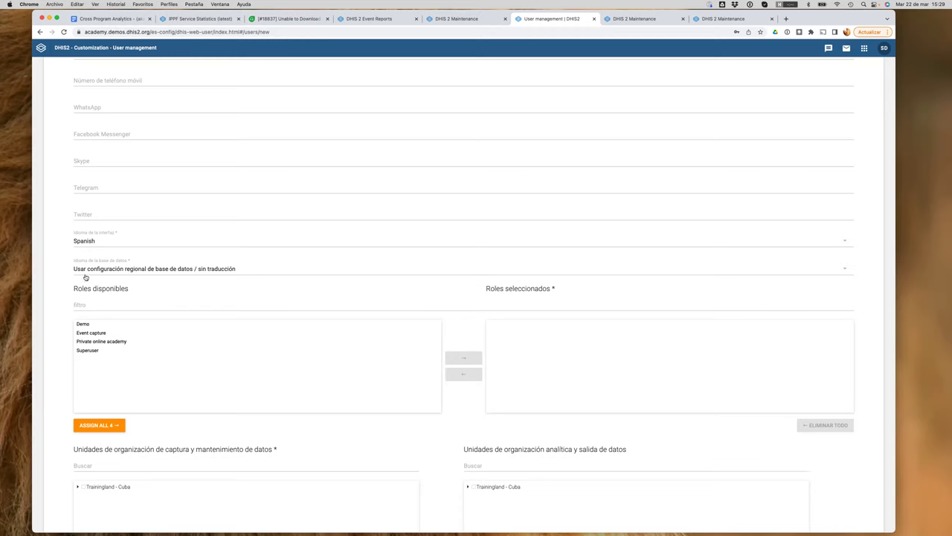
pyautogui.click(86, 276)
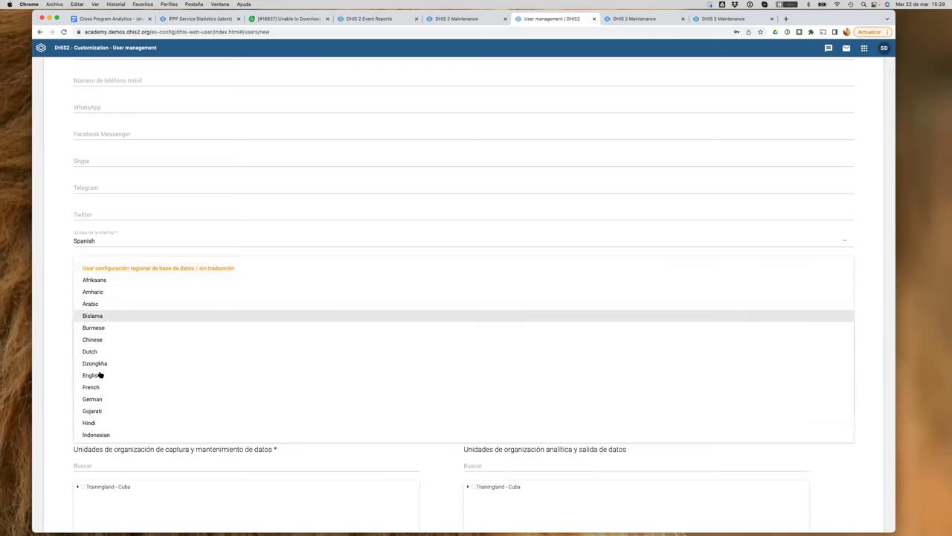
pyautogui.scroll(-1, 92, 385)
pyautogui.scroll(-3, 91, 385)
pyautogui.scroll(-1, 92, 386)
pyautogui.scroll(-2, 91, 385)
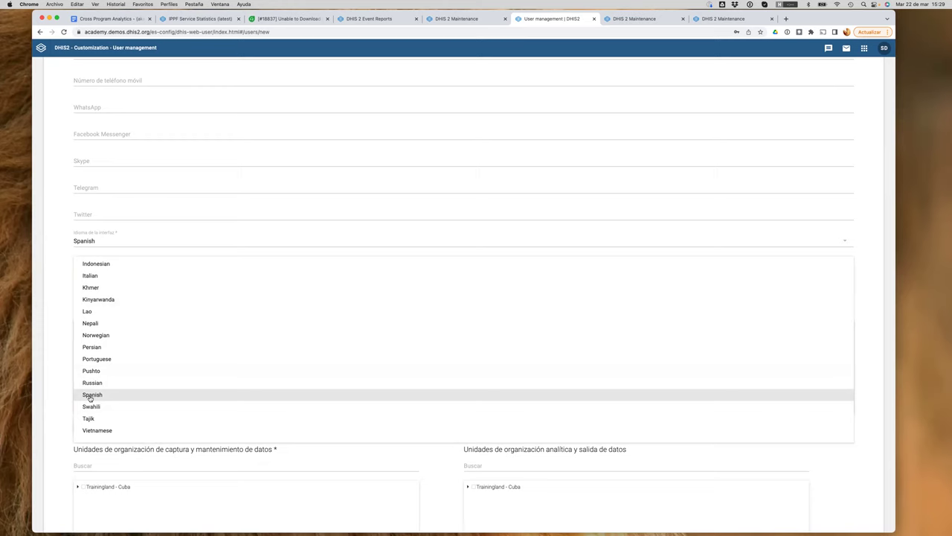
pyautogui.click(63, 361)
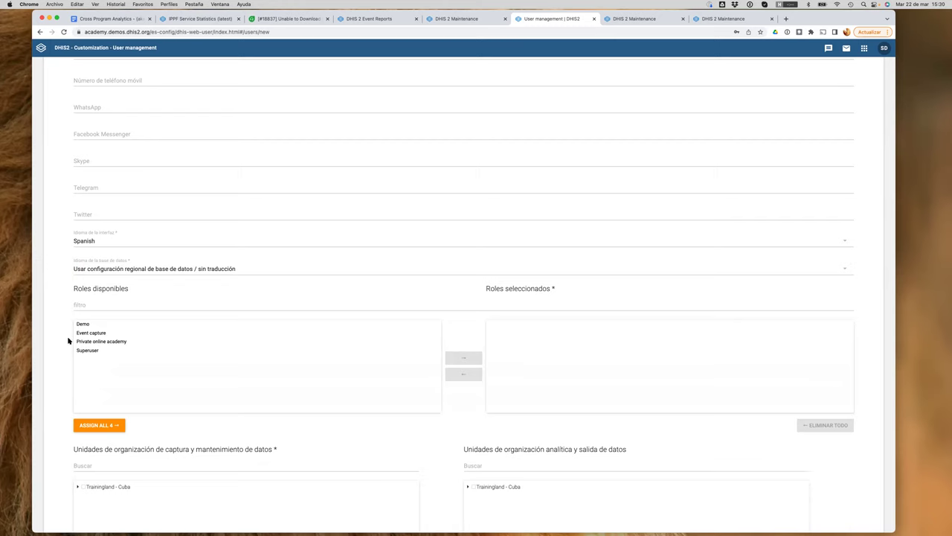
# Step: Select the Demo role in Roles disponibles for assignment
pyautogui.scroll(-1, 108, 256)
pyautogui.scroll(-3, 97, 238)
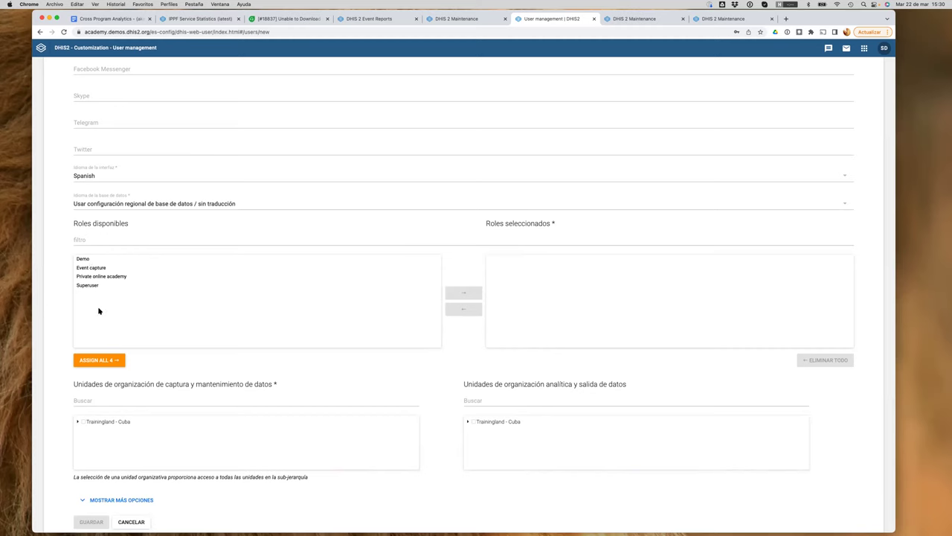
pyautogui.click(93, 260)
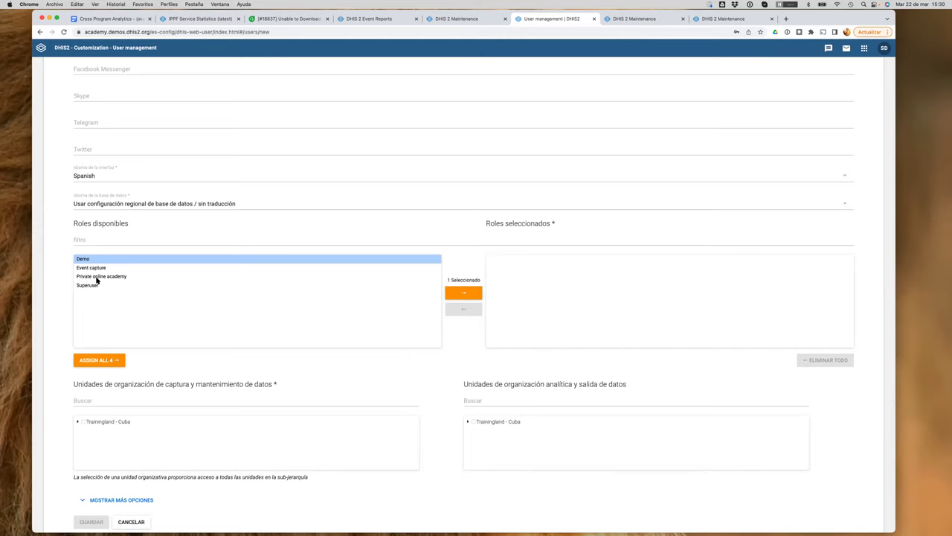
pyautogui.scroll(-1, 63, 387)
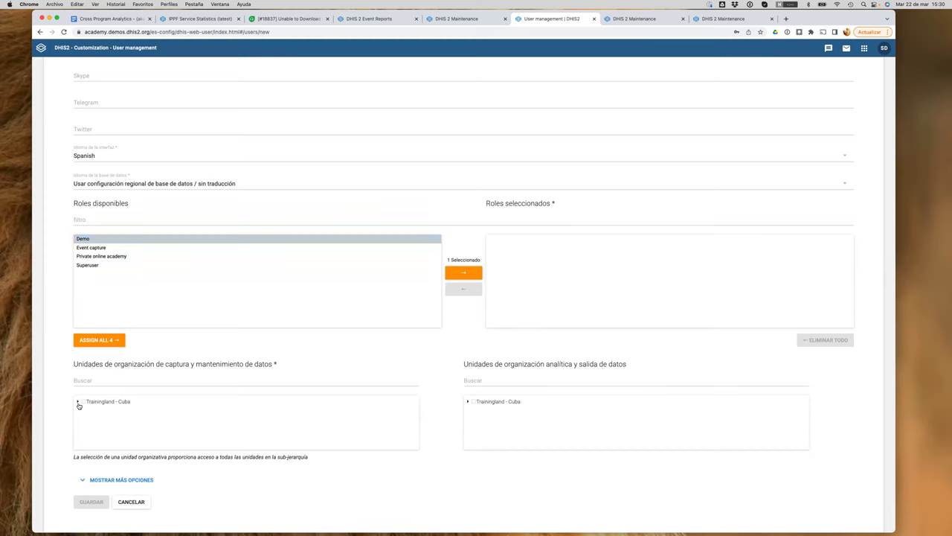
pyautogui.click(76, 402)
# Step: Set Dessert District under Food Region as the data capture organisation unit
pyautogui.click(84, 480)
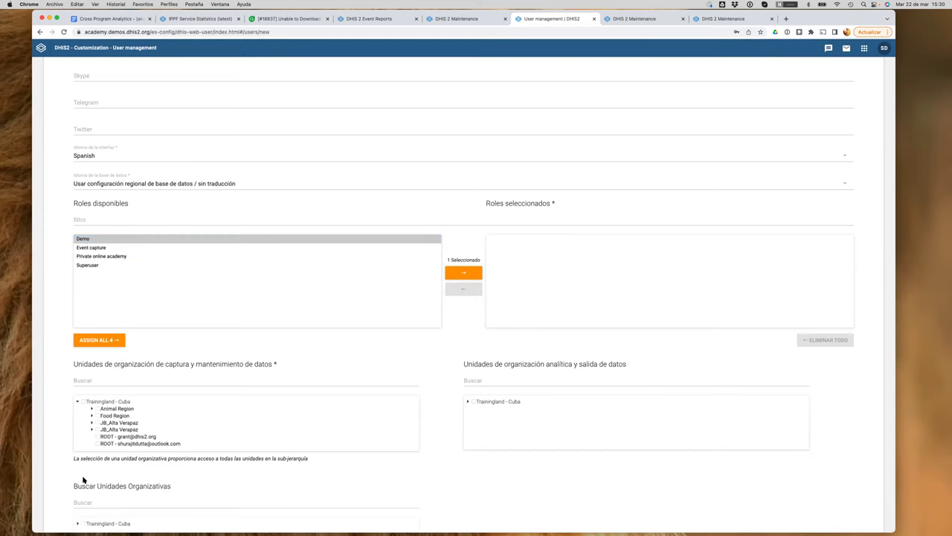
pyautogui.scroll(-3, 83, 480)
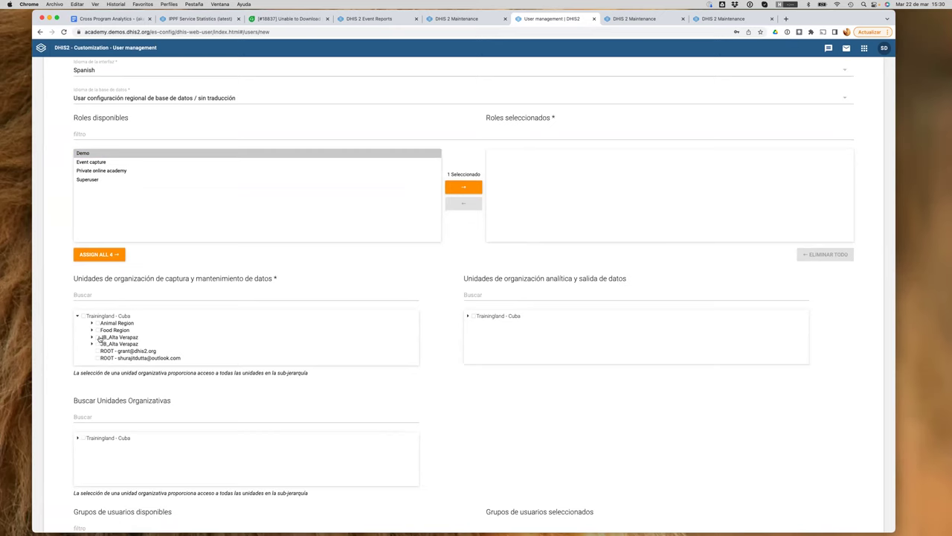
pyautogui.click(84, 316)
pyautogui.click(83, 317)
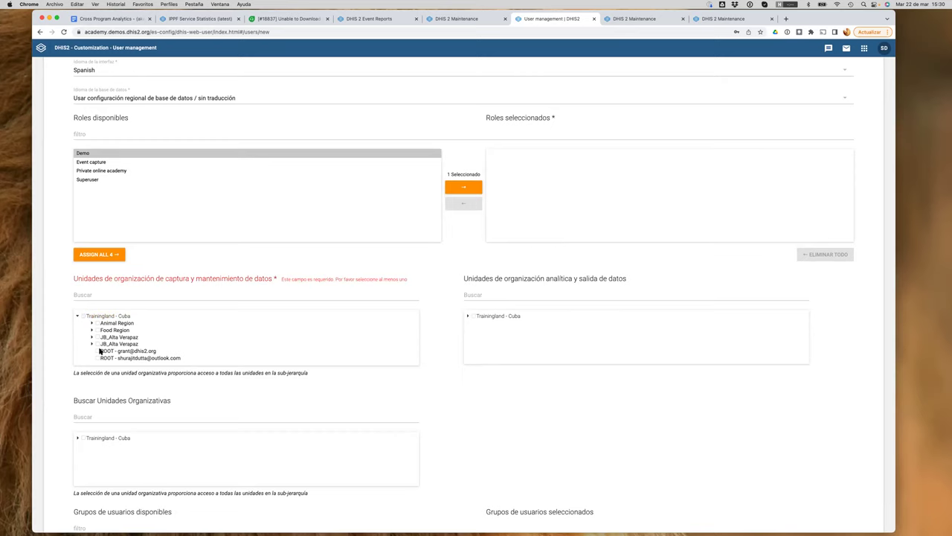
pyautogui.scroll(-1, 112, 357)
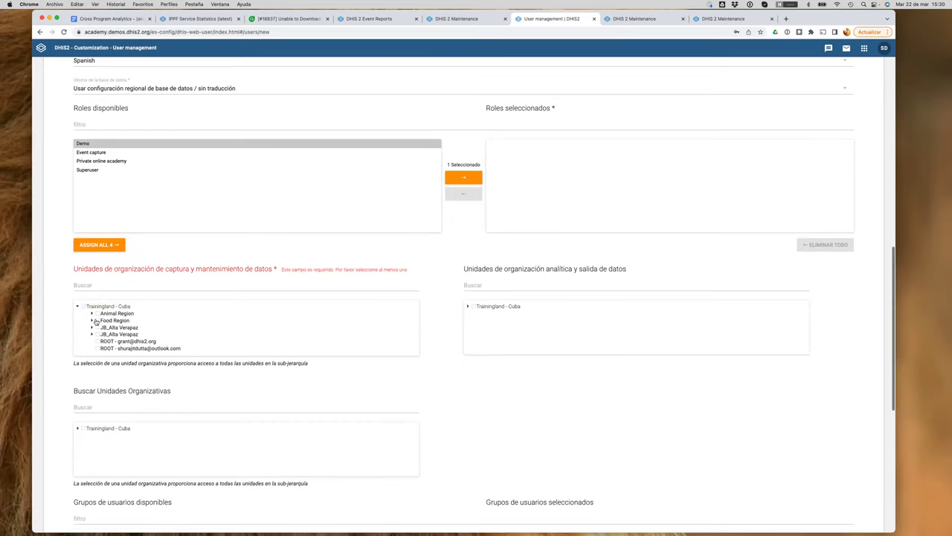
pyautogui.click(96, 313)
pyautogui.click(91, 313)
pyautogui.click(97, 313)
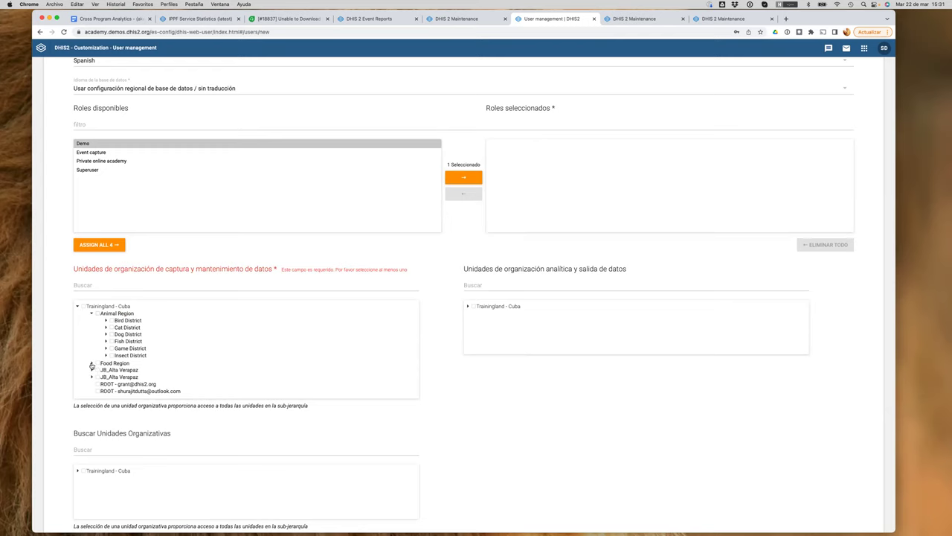
pyautogui.click(91, 363)
pyautogui.click(110, 371)
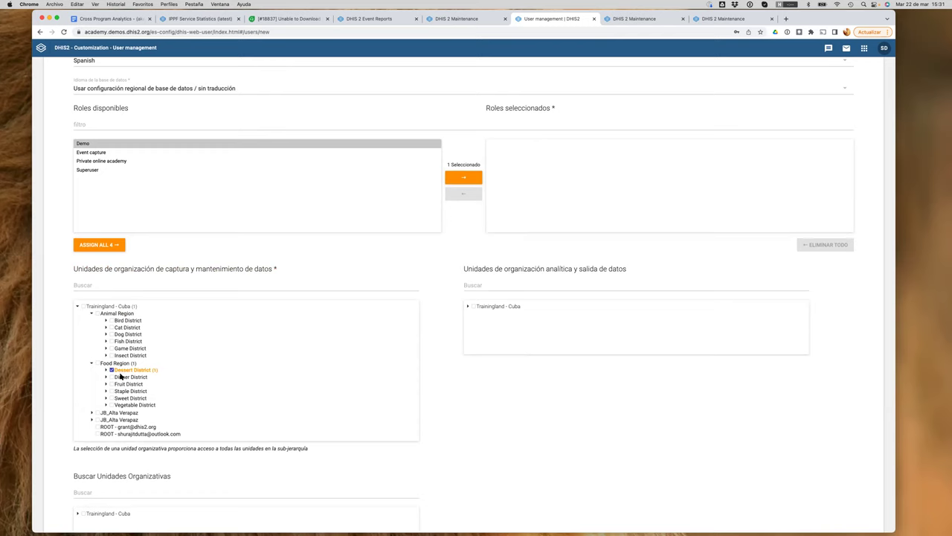
# Step: Tick Trainingland - Cuba as the analytics output organisation unit
pyautogui.click(468, 308)
pyautogui.click(474, 308)
pyautogui.scroll(-2, 491, 451)
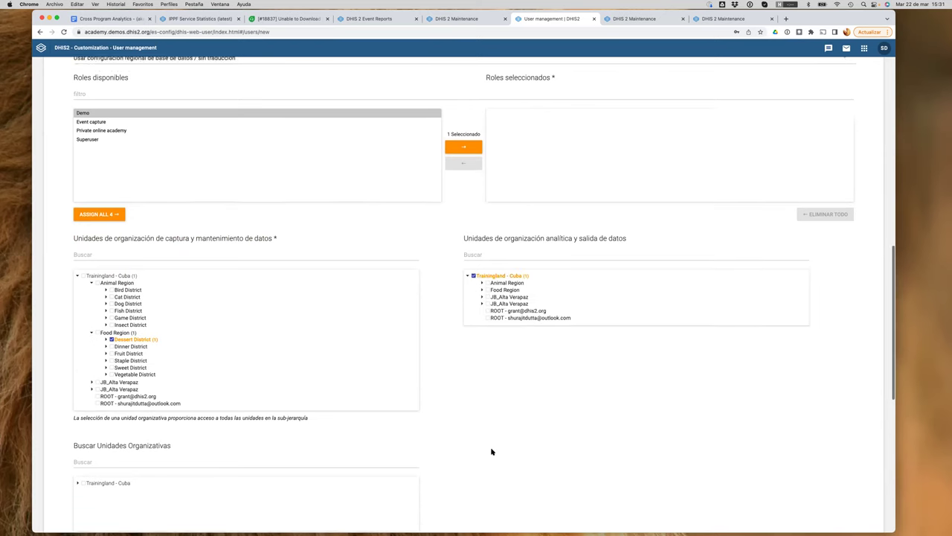
pyautogui.scroll(-2, 202, 359)
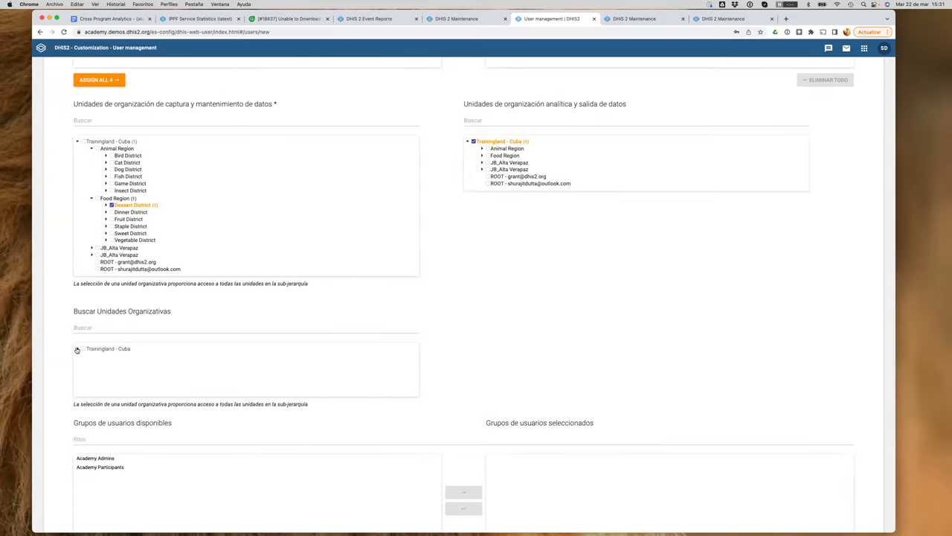
pyautogui.click(77, 349)
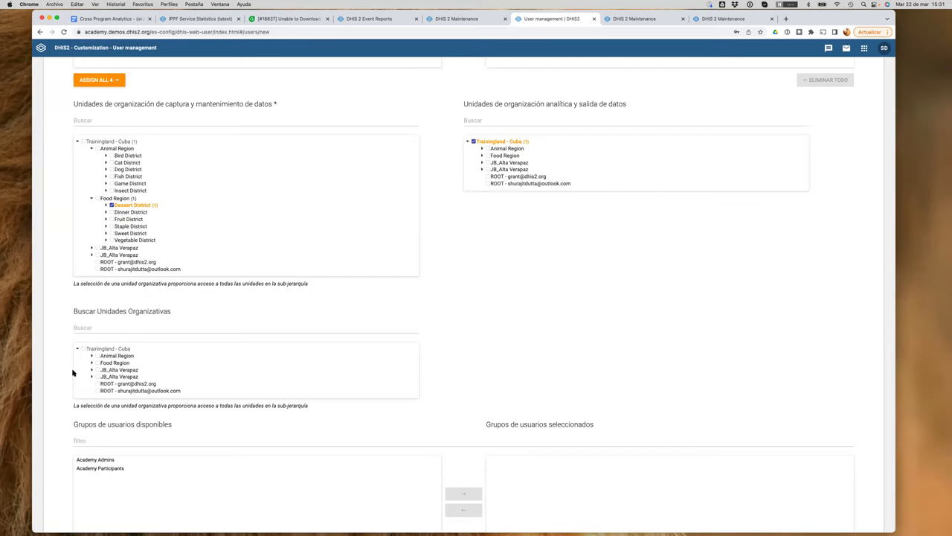
# Step: Tick Animal Region and Food Region under Trainingland - Cuba as search units
pyautogui.click(82, 349)
pyautogui.click(82, 349)
pyautogui.click(96, 357)
pyautogui.click(97, 363)
# Step: Select the Academy Admins user group, then cancel the new-user form
pyautogui.scroll(-5, 99, 406)
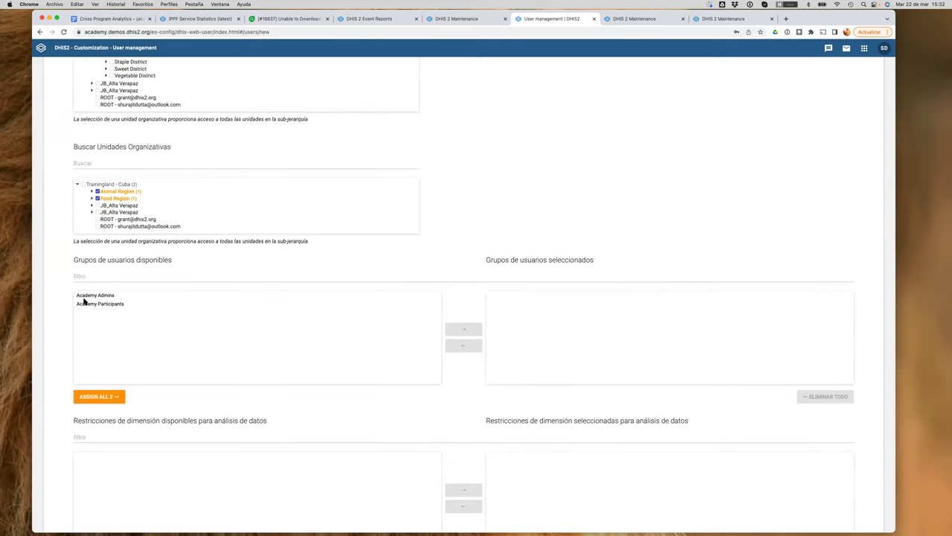
pyautogui.click(84, 297)
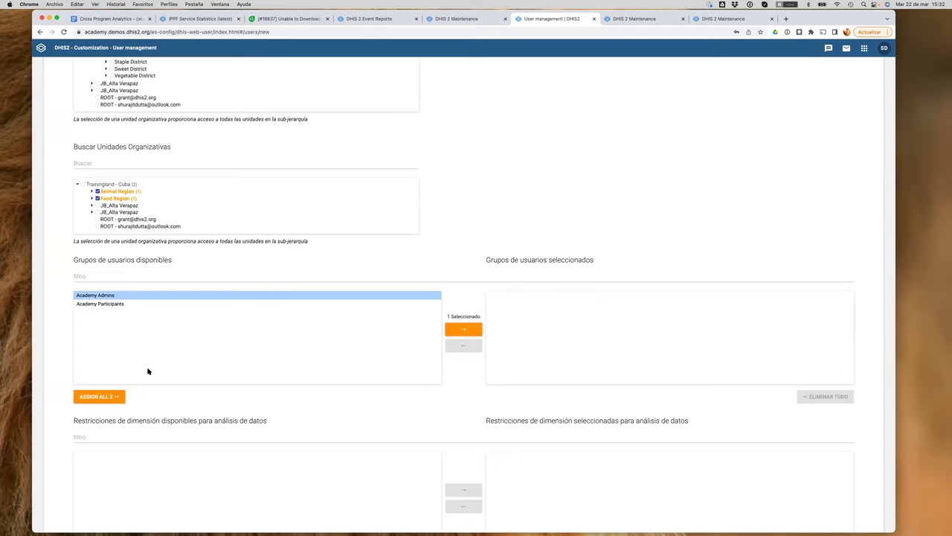
pyautogui.scroll(-3, 142, 410)
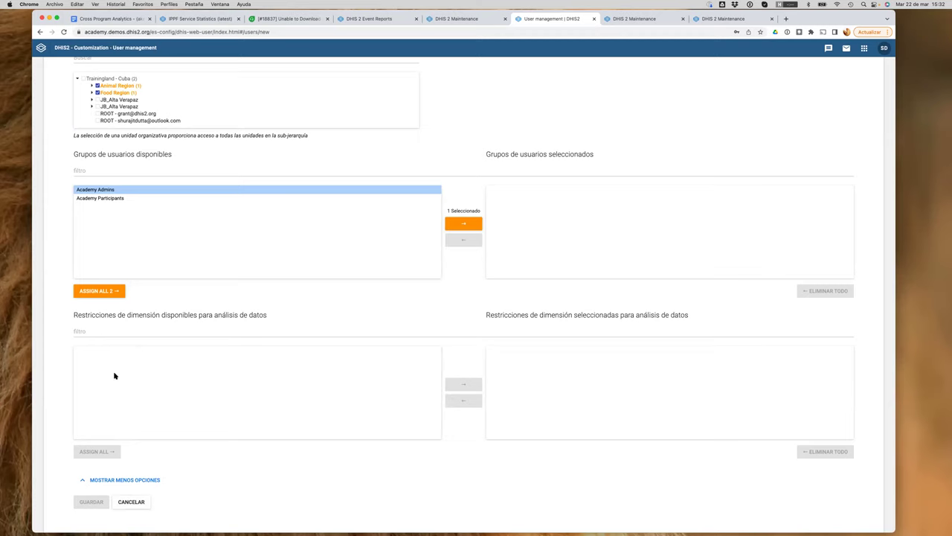
pyautogui.click(76, 315)
pyautogui.moveTo(170, 314); pyautogui.dragTo(206, 316)
pyautogui.click(199, 316)
pyautogui.tripleClick(88, 318)
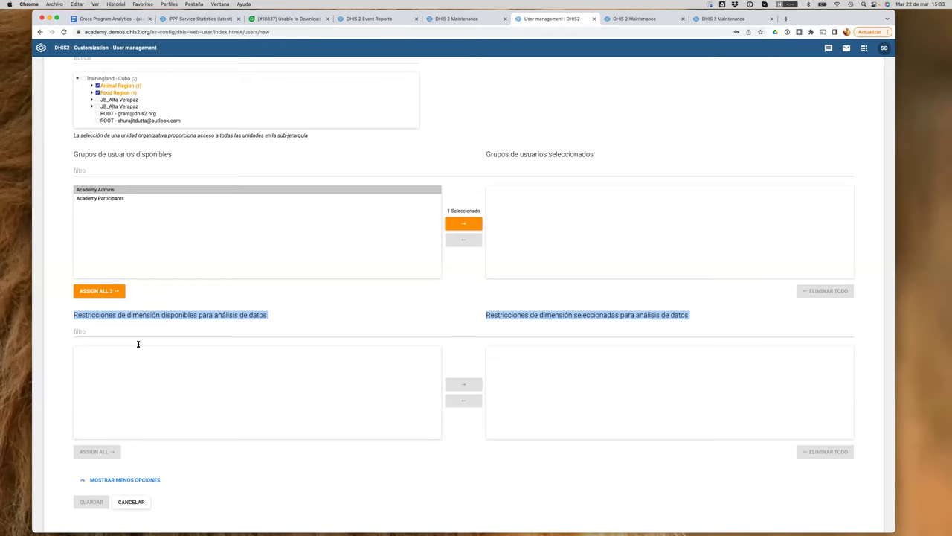
pyautogui.click(135, 502)
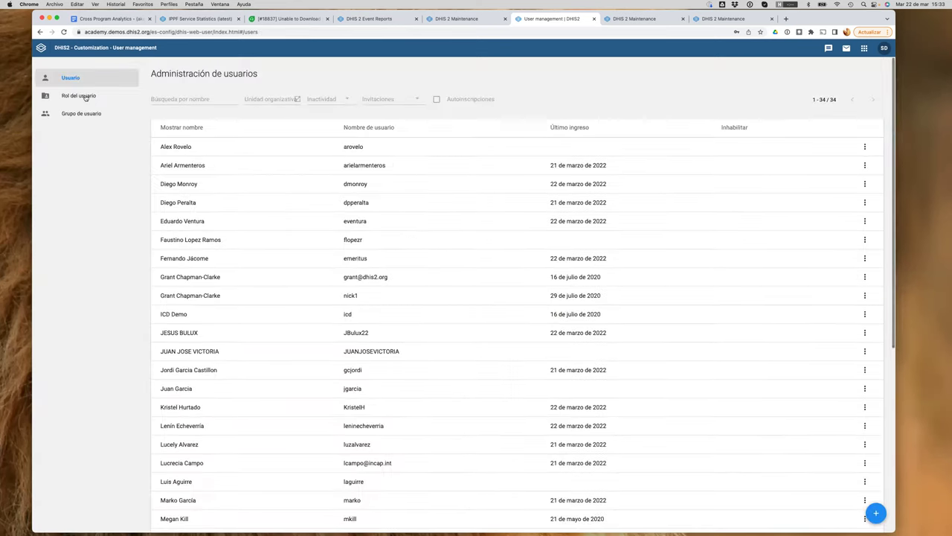
pyautogui.click(79, 96)
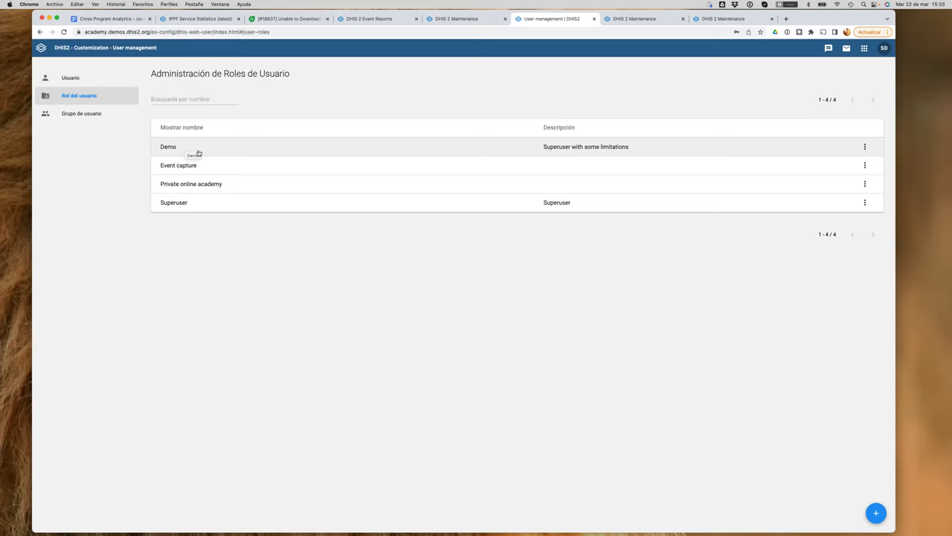
pyautogui.click(198, 153)
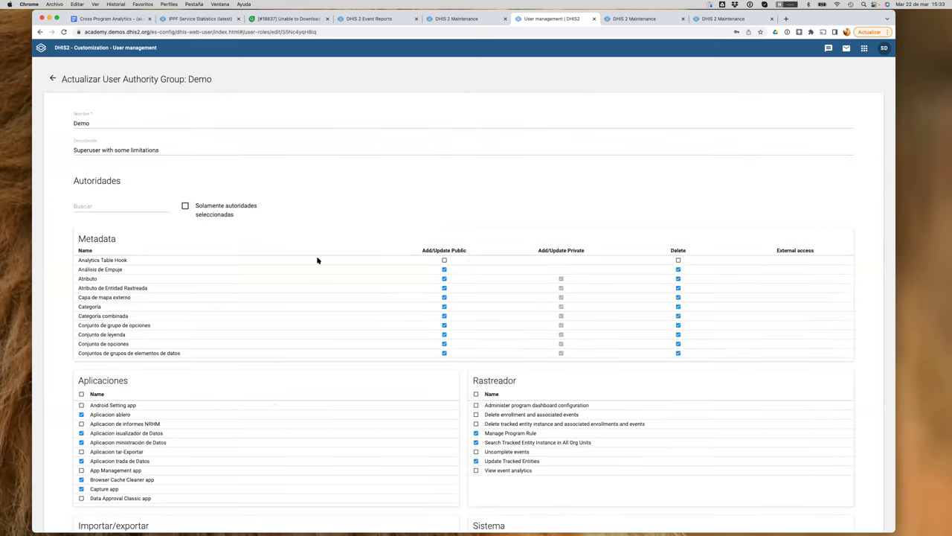
pyautogui.scroll(-3, 65, 300)
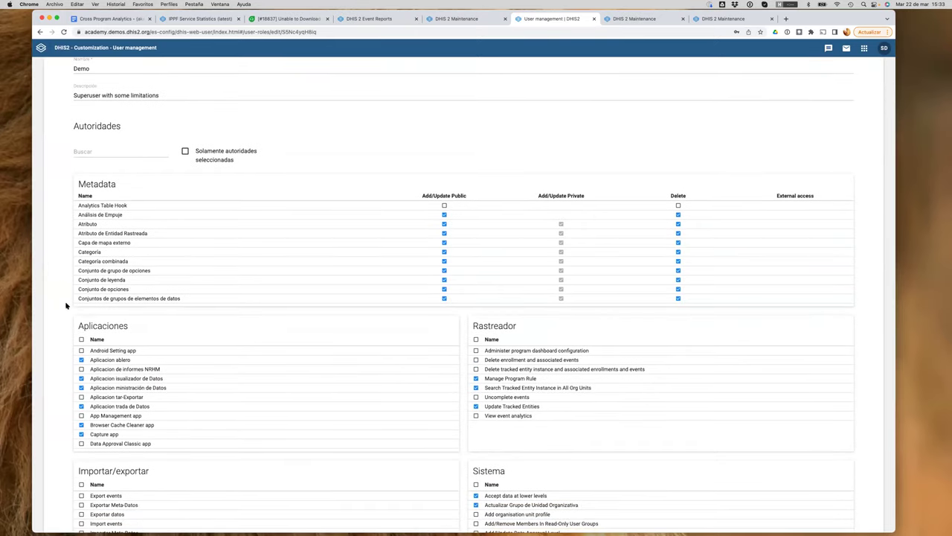
pyautogui.scroll(-2, 65, 301)
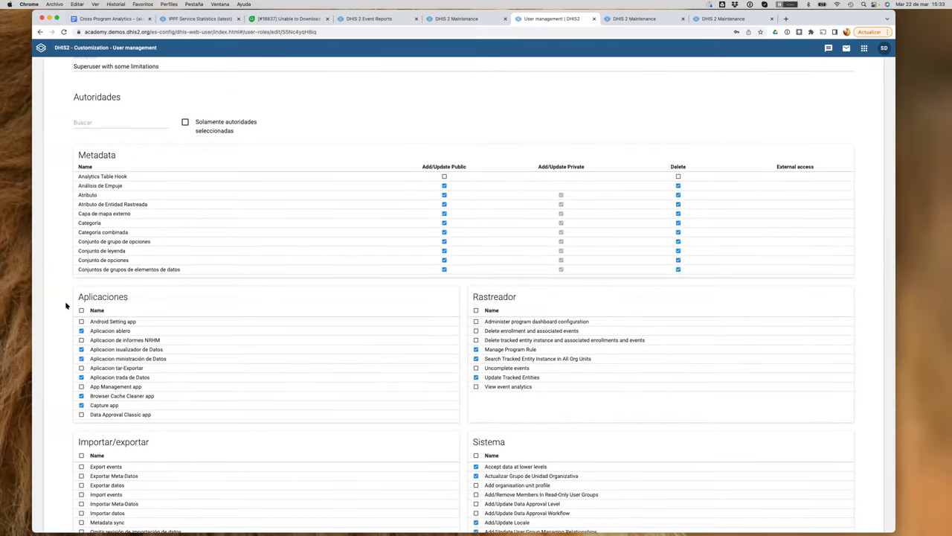
pyautogui.scroll(5, 65, 300)
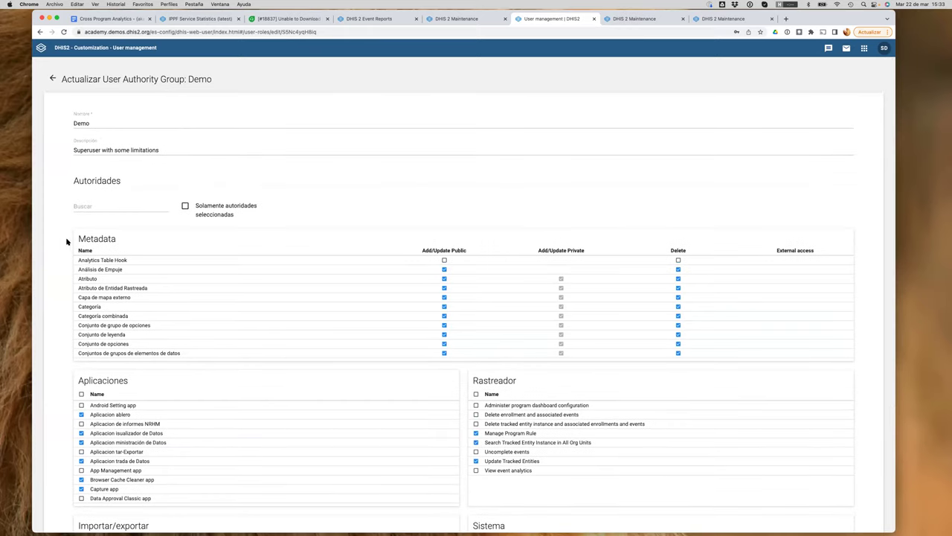
pyautogui.scroll(-3, 72, 256)
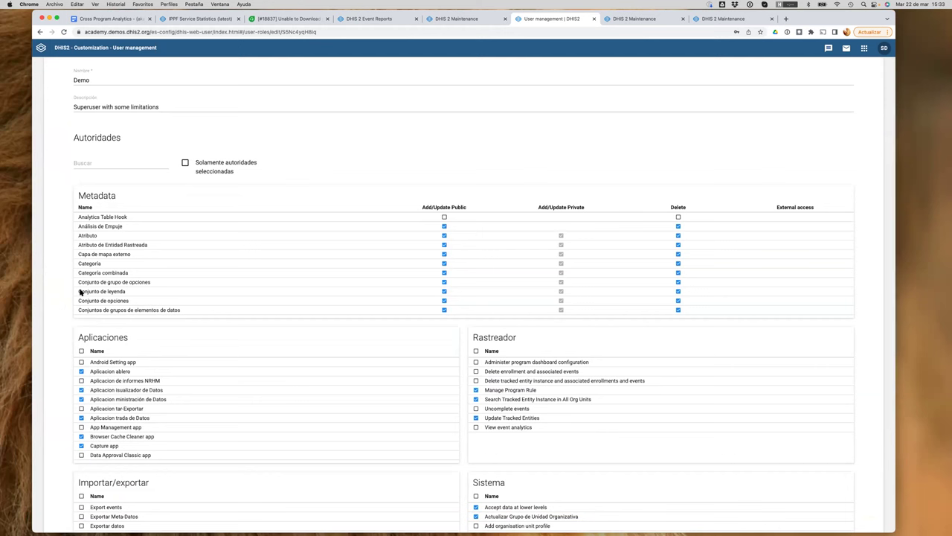
pyautogui.scroll(-3, 80, 291)
pyautogui.scroll(-2, 61, 345)
pyautogui.scroll(-5, 60, 345)
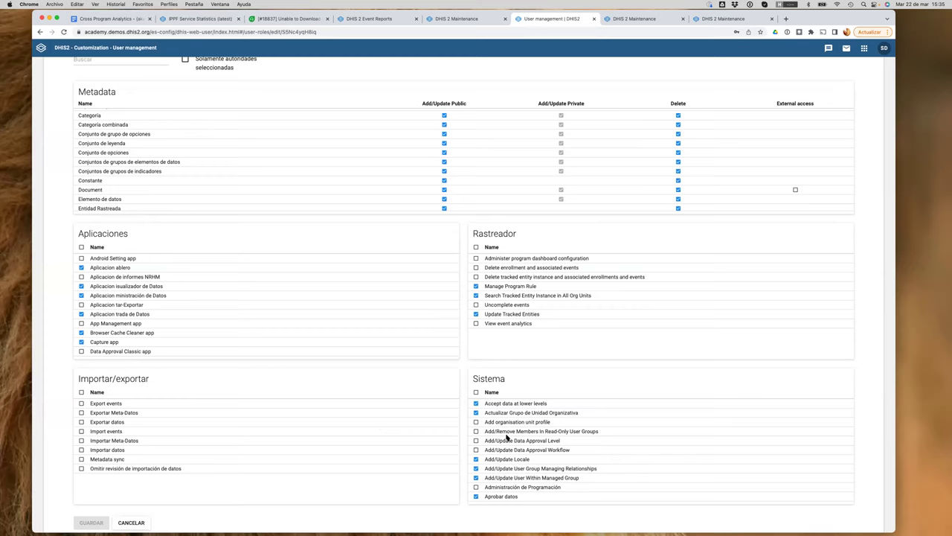
pyautogui.scroll(3, 366, 416)
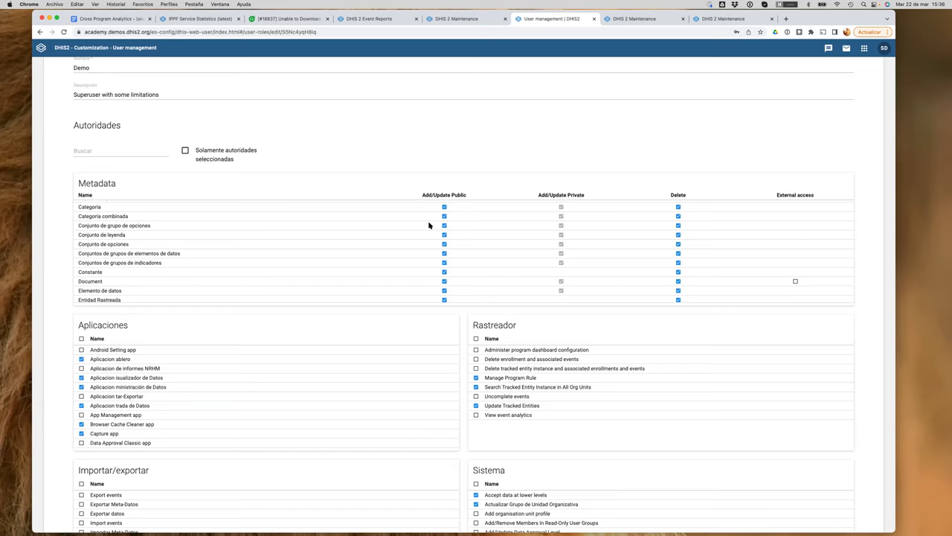
pyautogui.scroll(3, 353, 255)
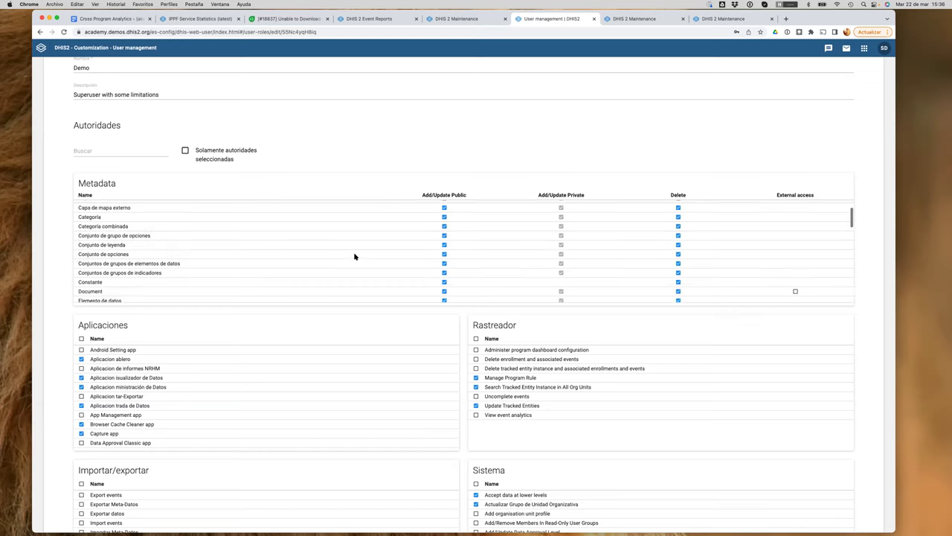
# Step: Filter authorities by 'Eleme' and set Elemento de datos Add/Update to Private instead of Public
pyautogui.click(137, 149)
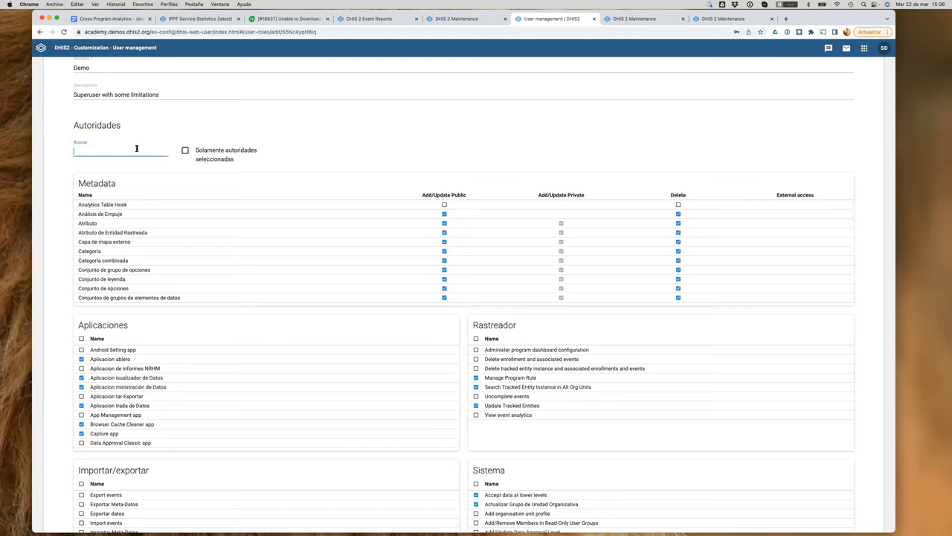
pyautogui.write('Elem')
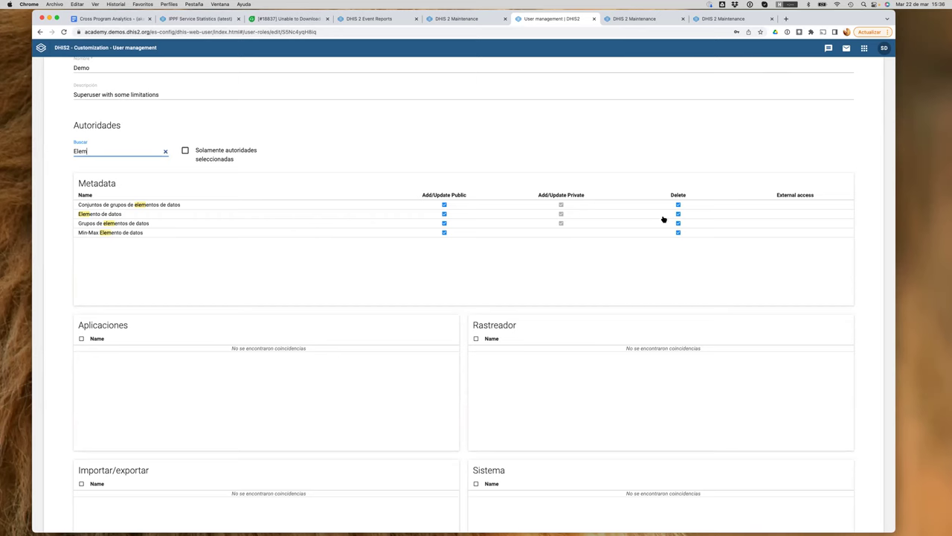
pyautogui.click(445, 215)
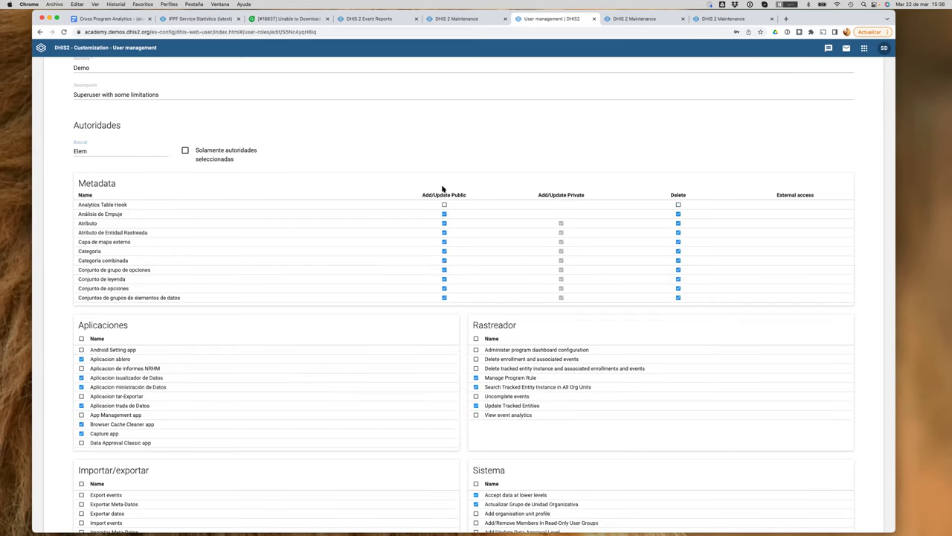
pyautogui.click(118, 151)
pyautogui.write('e')
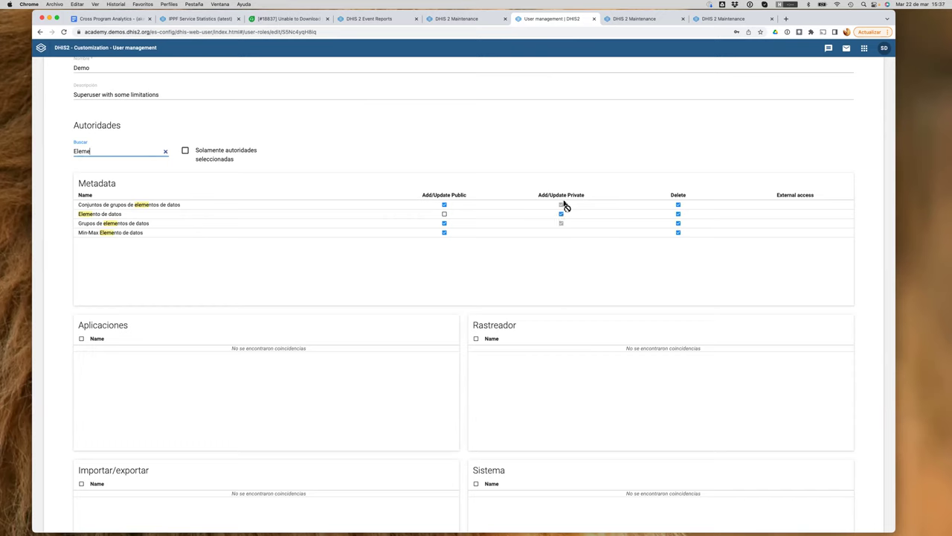
pyautogui.click(561, 215)
pyautogui.click(165, 151)
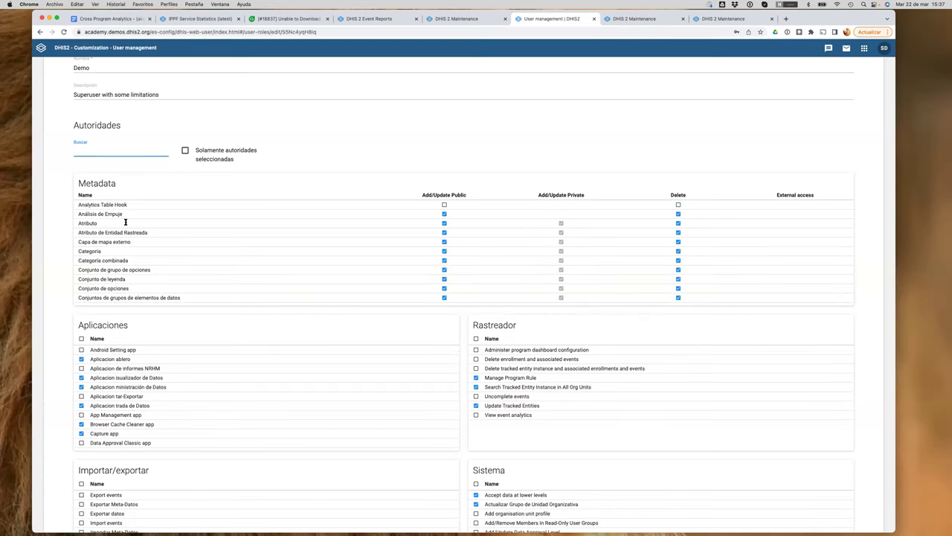
pyautogui.scroll(-2, 127, 230)
pyautogui.scroll(-6, 135, 277)
pyautogui.scroll(-3, 135, 279)
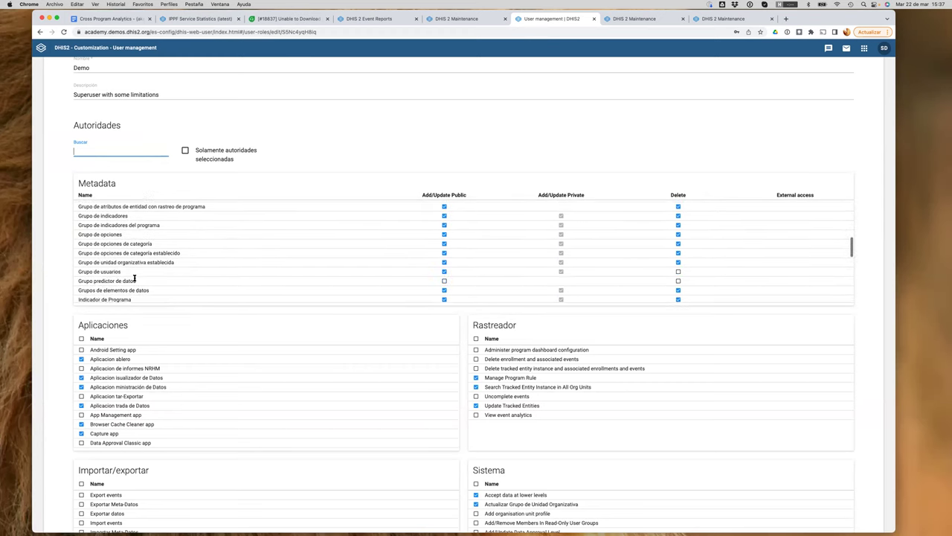
pyautogui.scroll(-5, 135, 279)
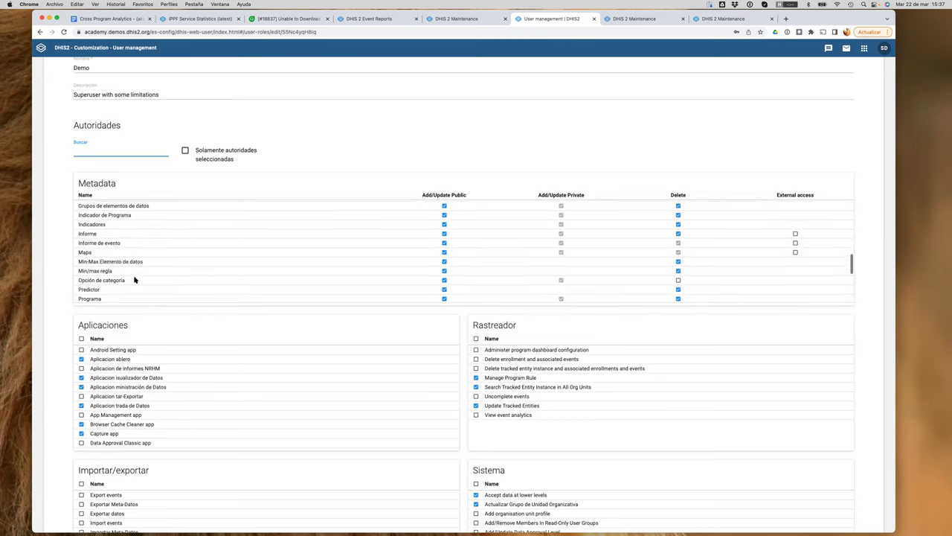
pyautogui.moveTo(79, 232); pyautogui.dragTo(117, 242)
pyautogui.click(89, 252)
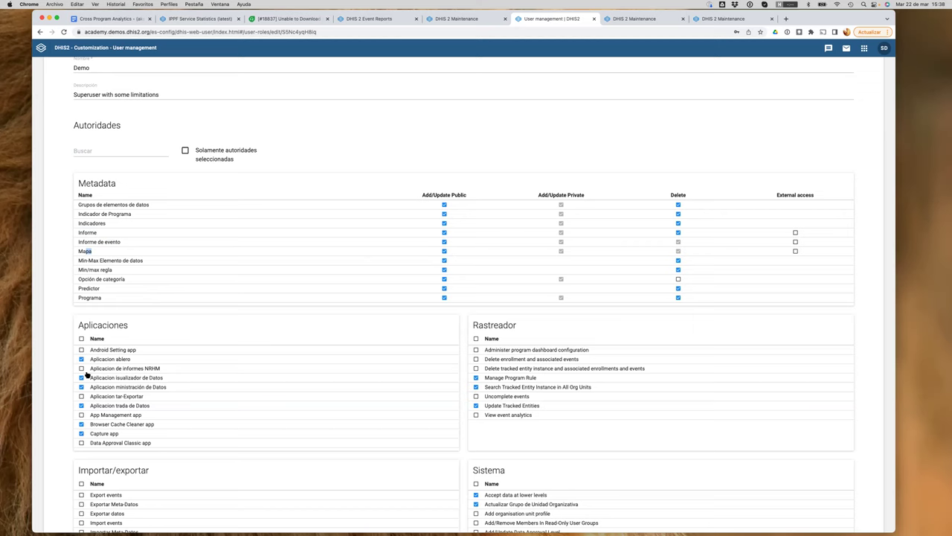
pyautogui.scroll(-1, 82, 379)
pyautogui.scroll(-2, 82, 379)
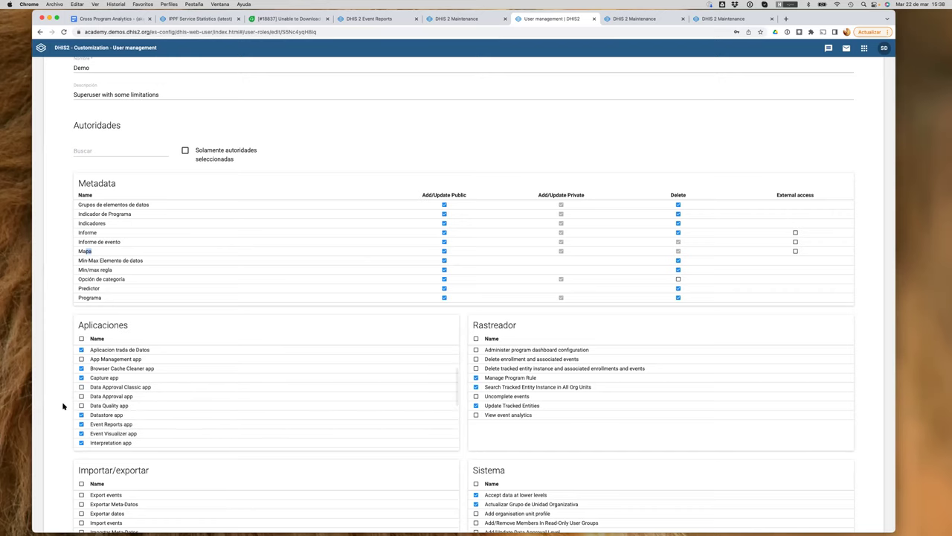
pyautogui.scroll(-3, 64, 404)
pyautogui.scroll(-3, 89, 297)
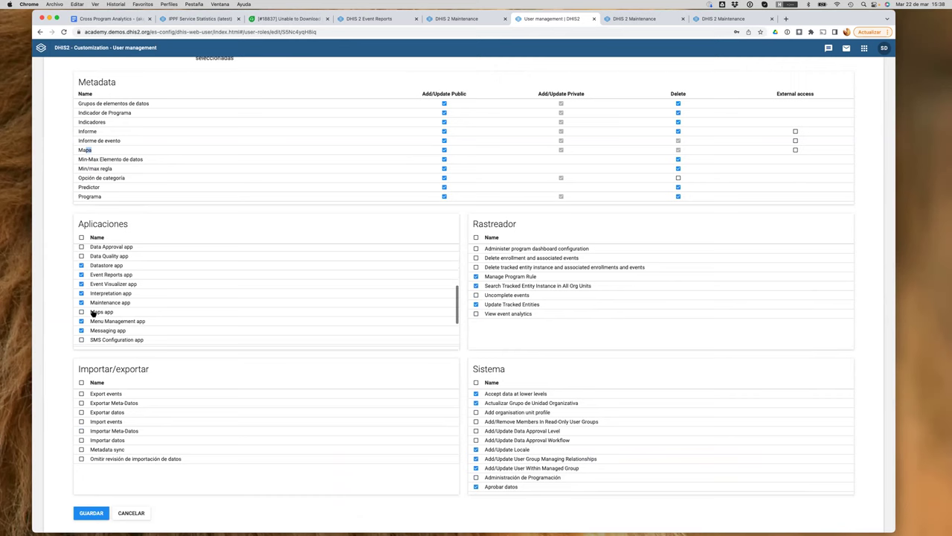
pyautogui.scroll(-1, 92, 313)
pyautogui.scroll(-4, 93, 313)
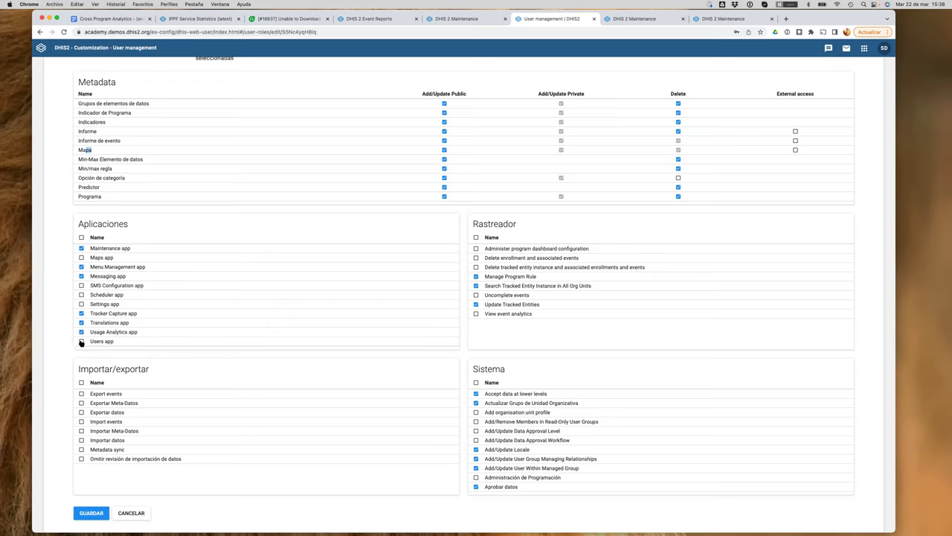
pyautogui.click(81, 341)
pyautogui.scroll(5, 117, 331)
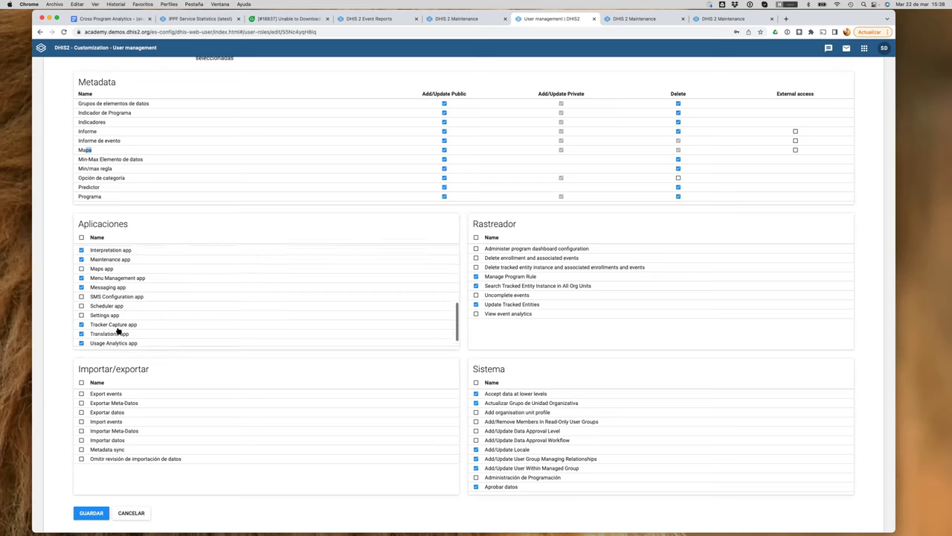
pyautogui.scroll(5, 117, 332)
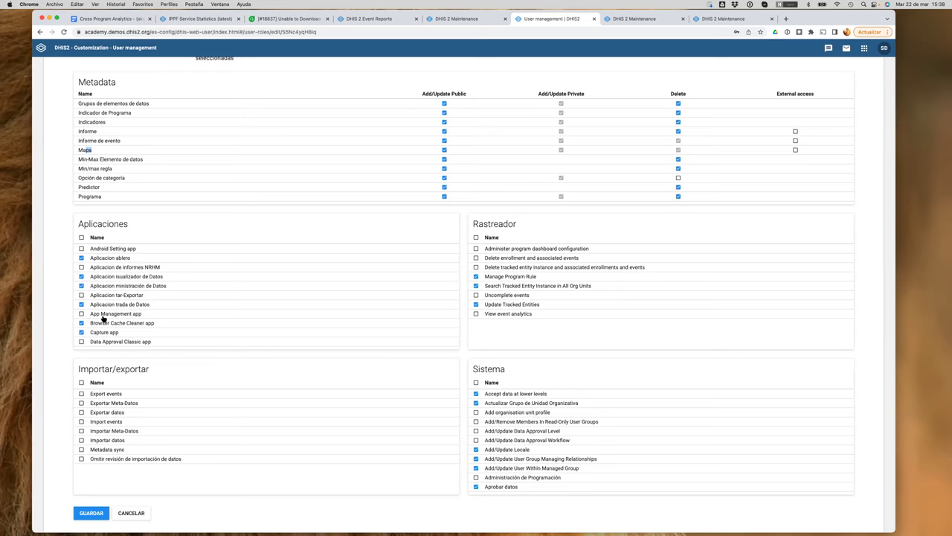
pyautogui.scroll(-1, 104, 320)
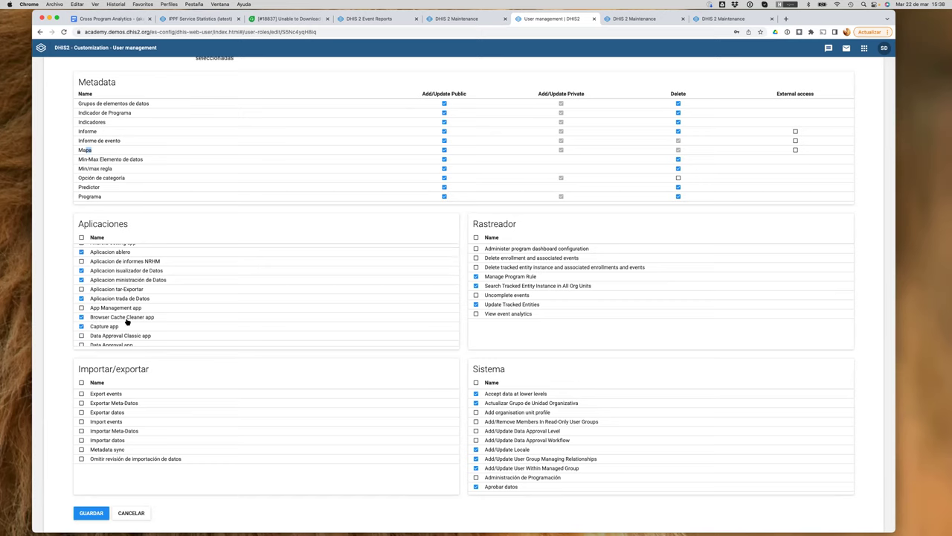
pyautogui.scroll(-3, 126, 322)
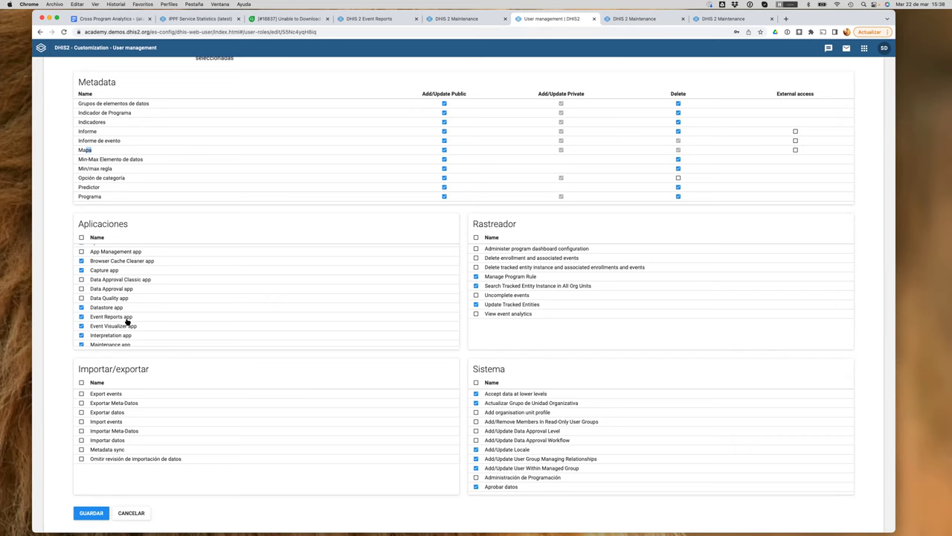
pyautogui.scroll(2, 108, 311)
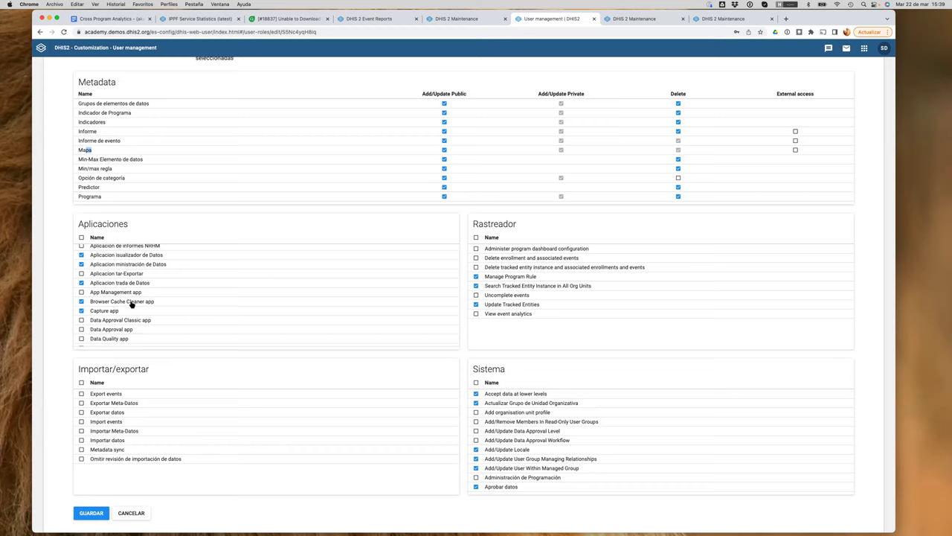
pyautogui.scroll(-5, 130, 303)
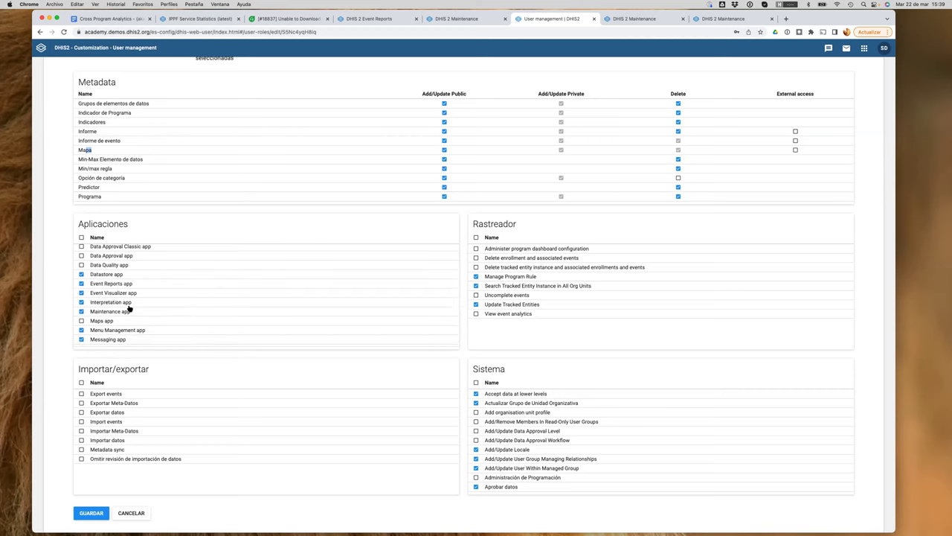
pyautogui.scroll(-1, 128, 307)
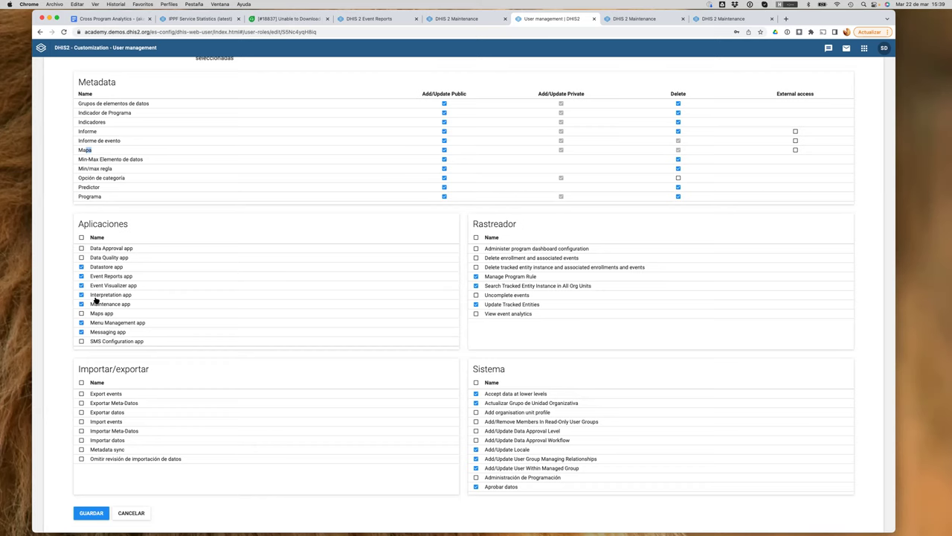
pyautogui.scroll(-5, 94, 313)
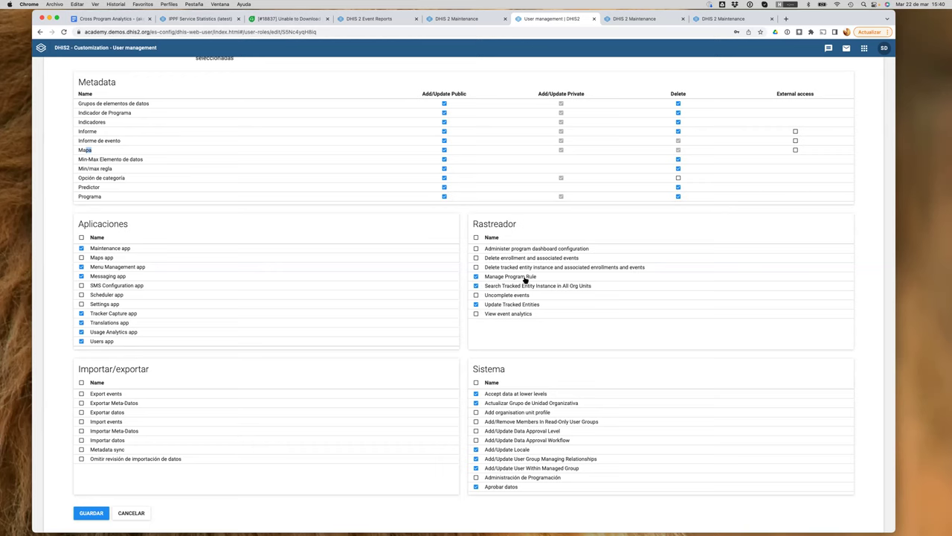
pyautogui.scroll(1, 506, 280)
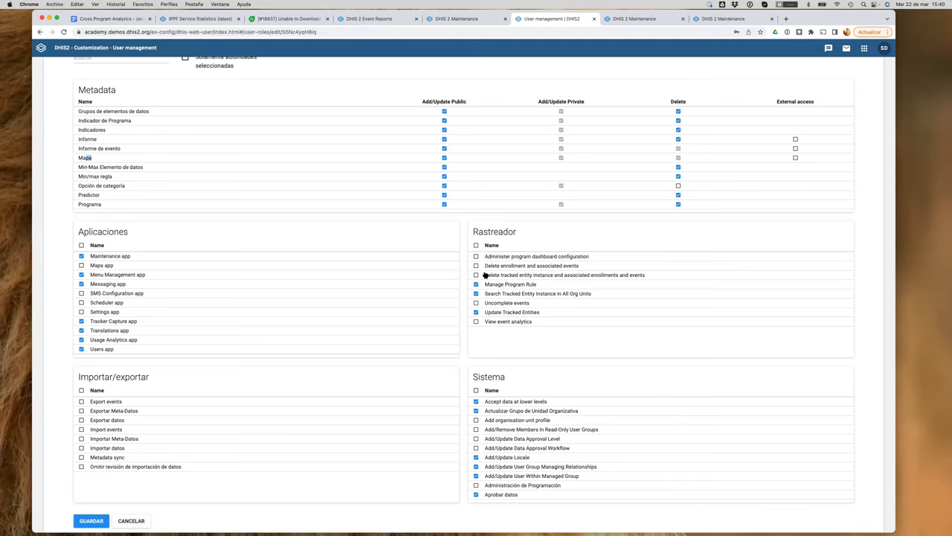
# Step: Allow deleting tracked entity instances and enrollments, and uncompleting events
pyautogui.click(476, 275)
pyautogui.click(476, 265)
pyautogui.click(476, 303)
pyautogui.scroll(-1, 491, 330)
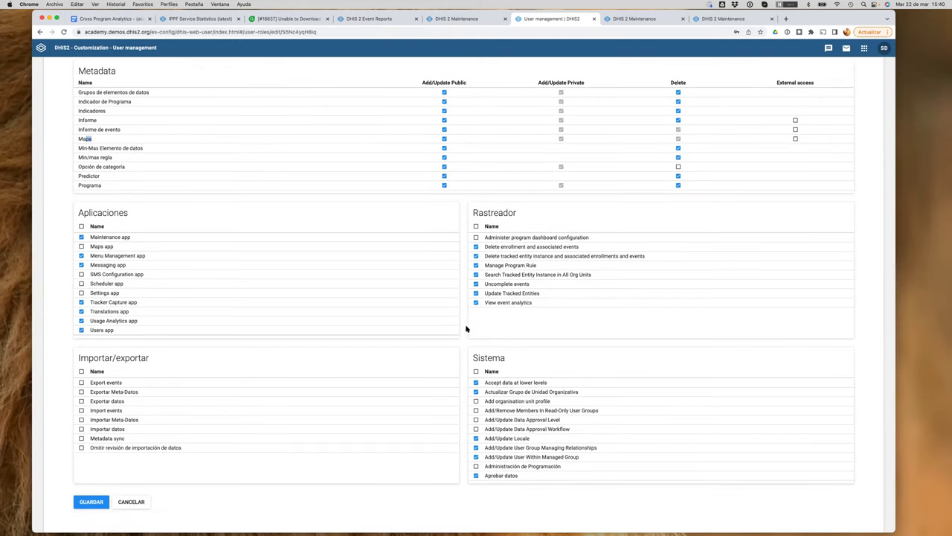
pyautogui.scroll(-1, 439, 372)
pyautogui.scroll(-3, 512, 463)
pyautogui.scroll(-4, 512, 462)
pyautogui.scroll(-5, 512, 463)
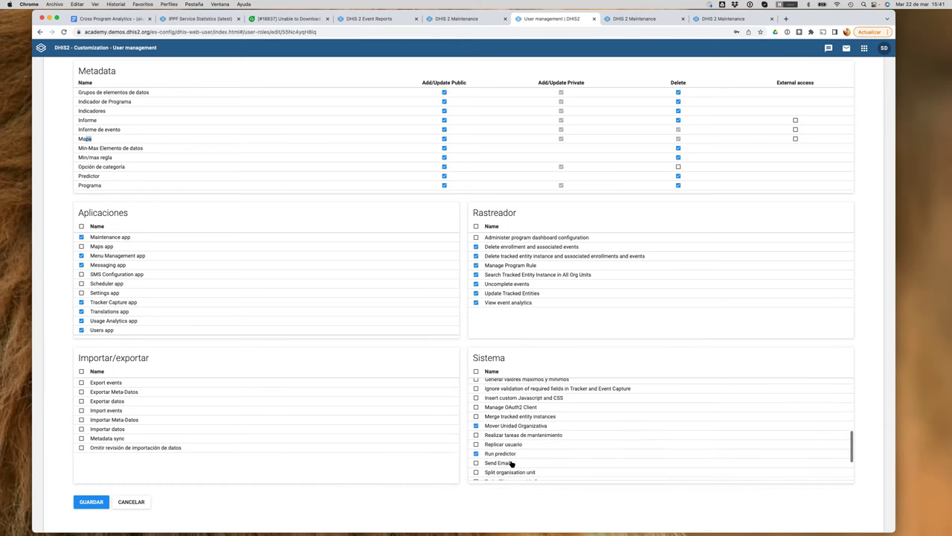
pyautogui.scroll(-2, 512, 463)
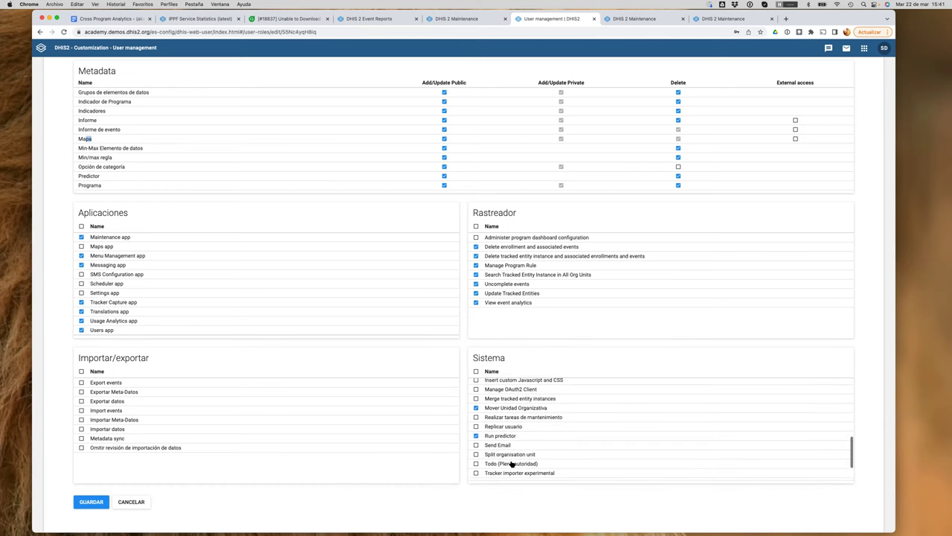
pyautogui.scroll(-4, 512, 463)
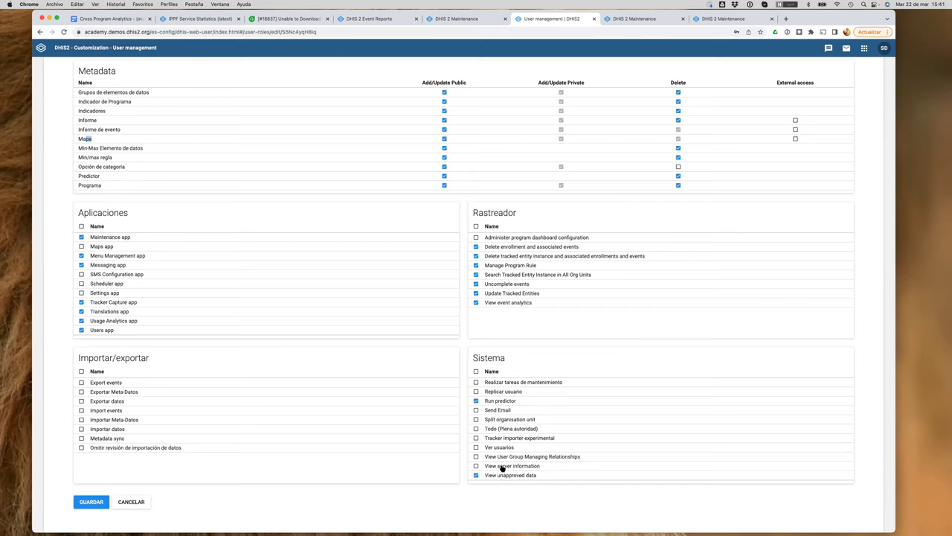
pyautogui.scroll(10, 503, 467)
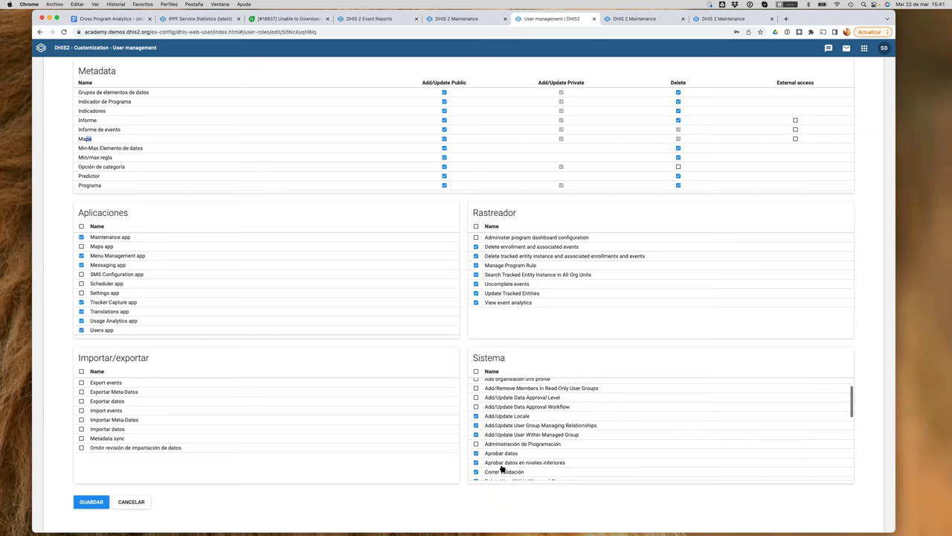
pyautogui.scroll(4, 502, 467)
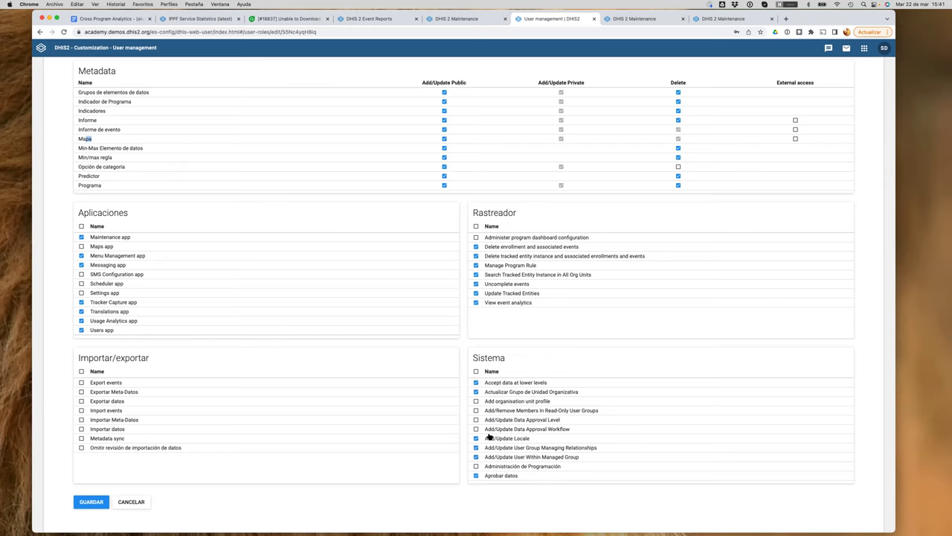
pyautogui.scroll(-1, 489, 436)
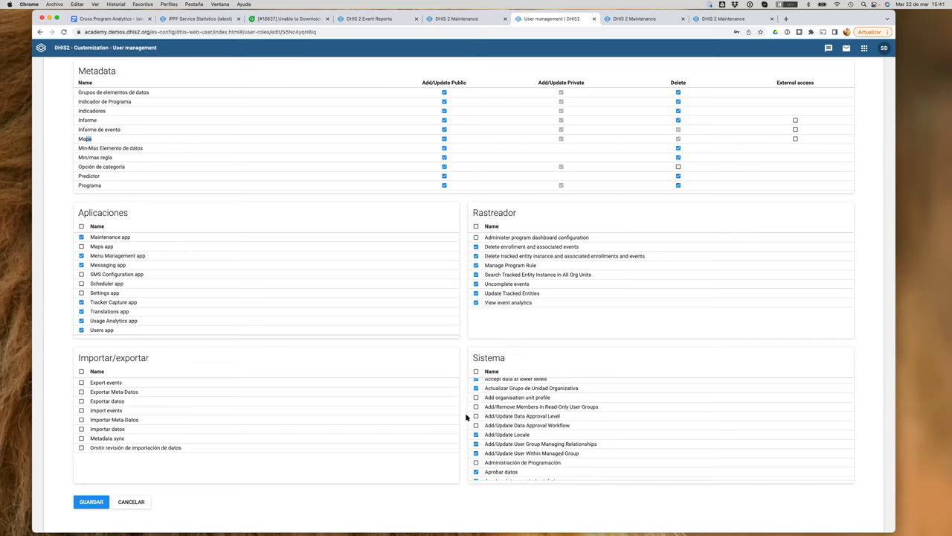
pyautogui.scroll(-3, 479, 412)
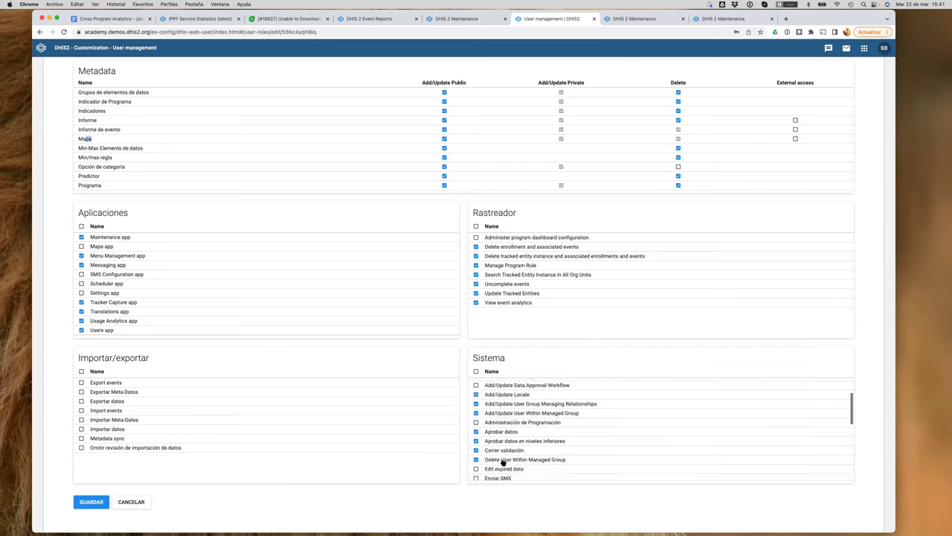
pyautogui.scroll(-1, 498, 447)
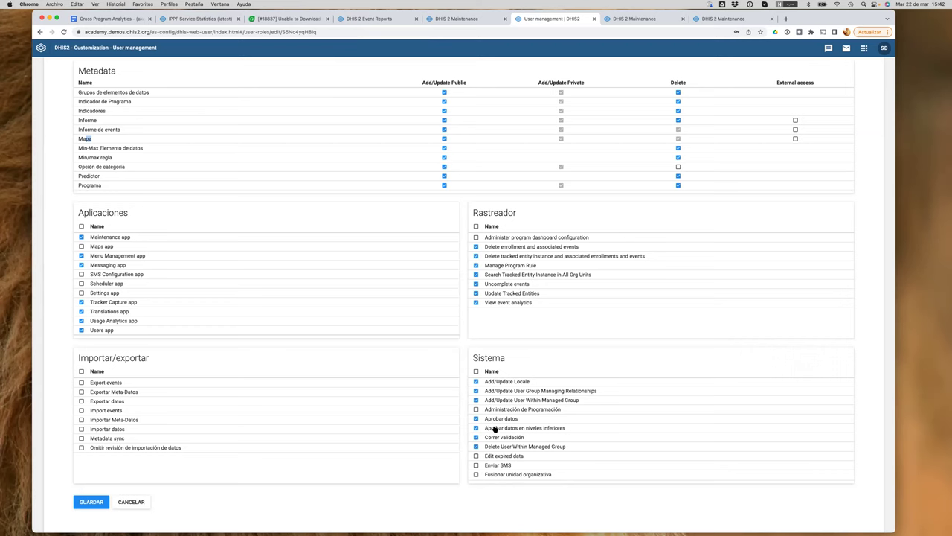
pyautogui.scroll(-2, 502, 444)
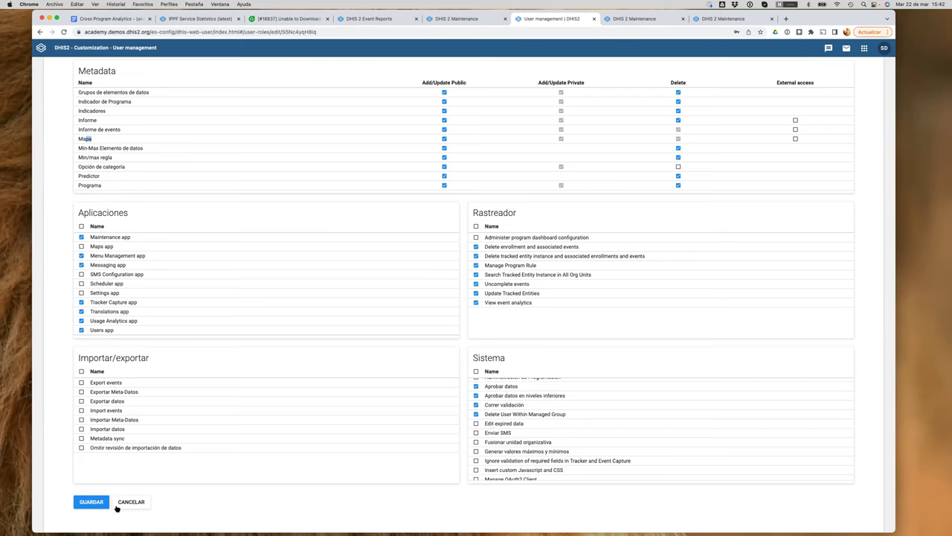
# Step: Save the Demo role with GUARDAR, then show the Grupo de usuario list
pyautogui.click(92, 502)
pyautogui.click(93, 502)
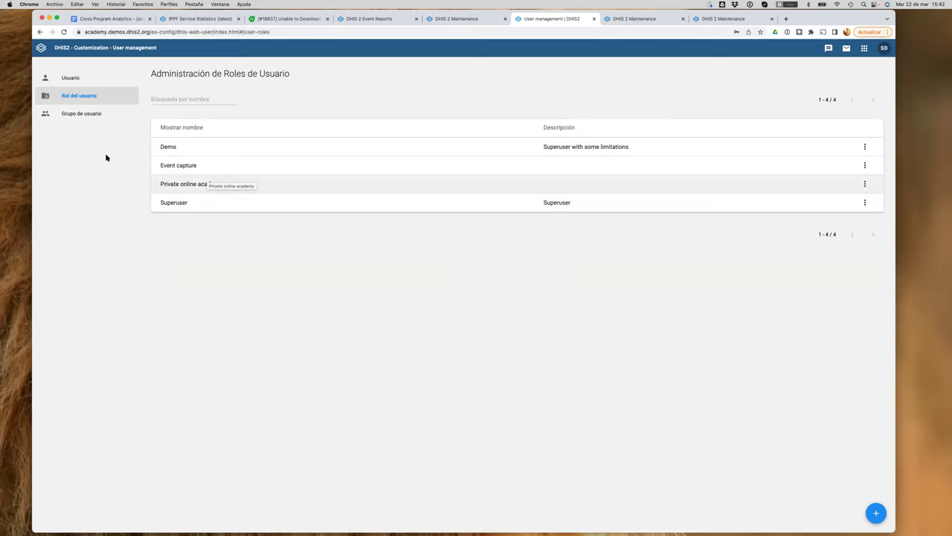
pyautogui.click(88, 115)
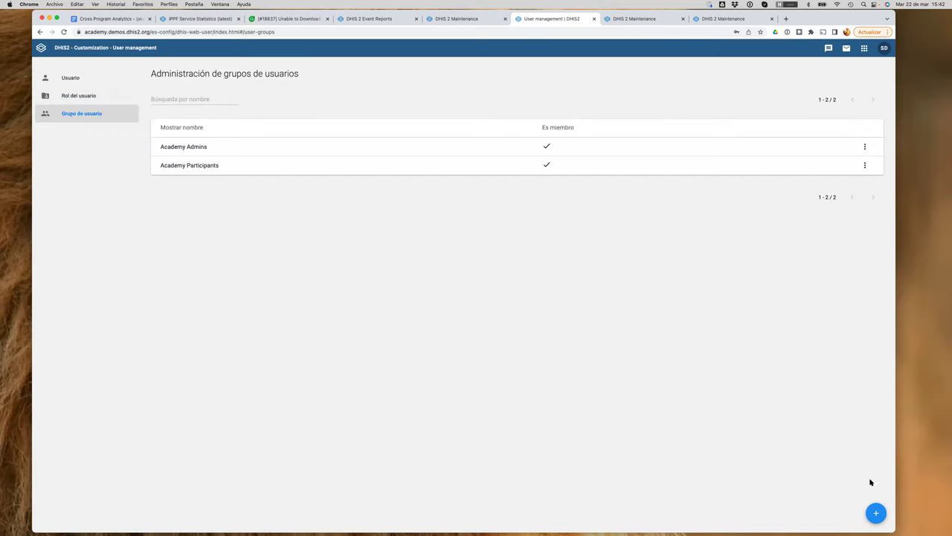
# Step: Start a new user group named 'Usuarios de la academia'
pyautogui.click(875, 513)
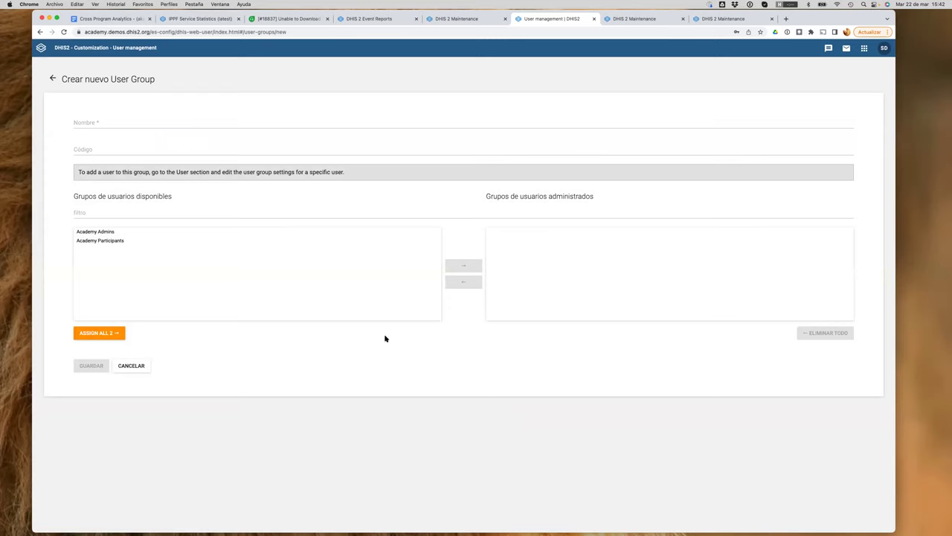
pyautogui.click(180, 123)
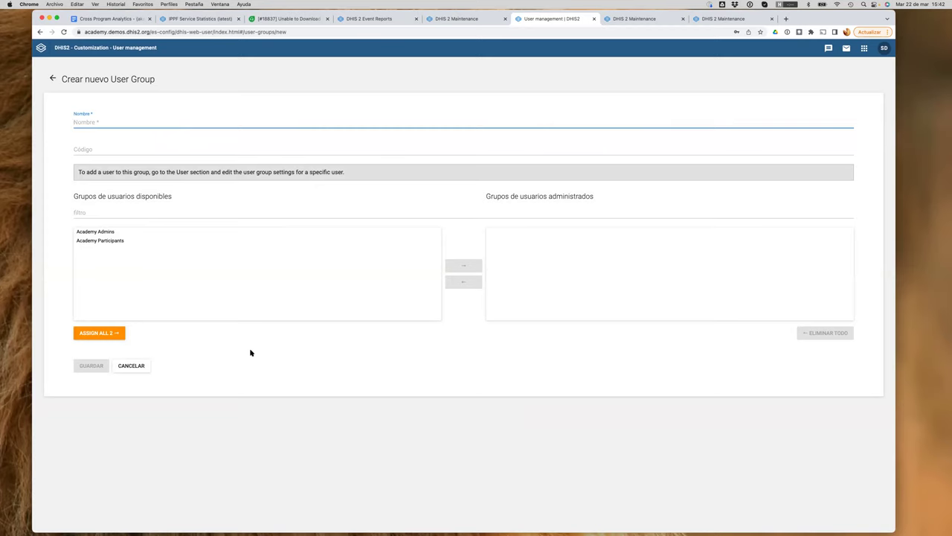
pyautogui.write('Usuarios')
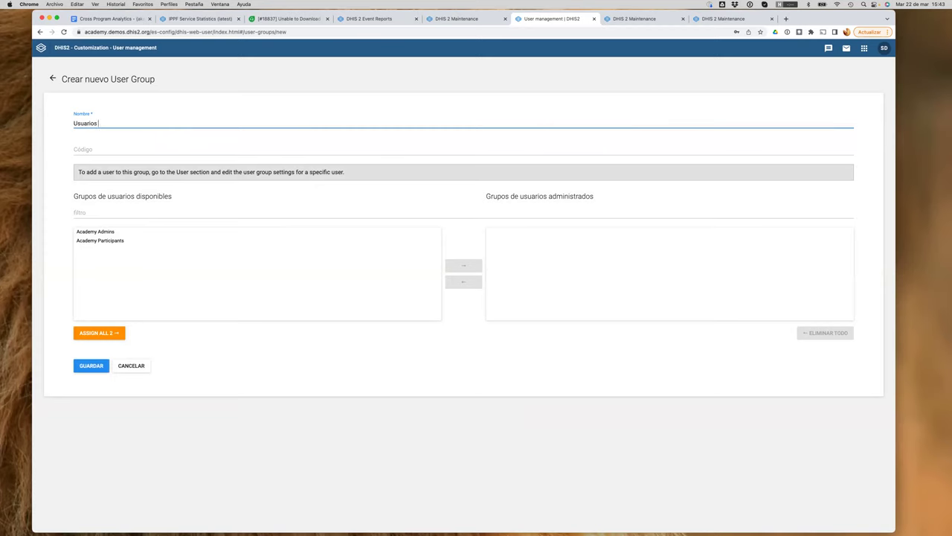
pyautogui.write('de')
pyautogui.write('l')
pyautogui.write('la a')
pyautogui.write('cademia')
# Step: Make Academy Participants a managed group of the new group and save it
pyautogui.click(99, 241)
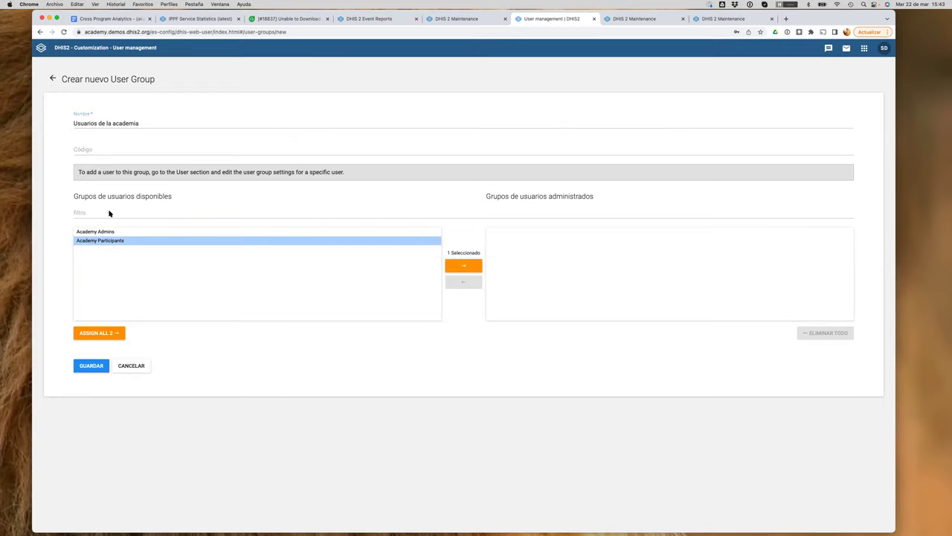
pyautogui.click(101, 123)
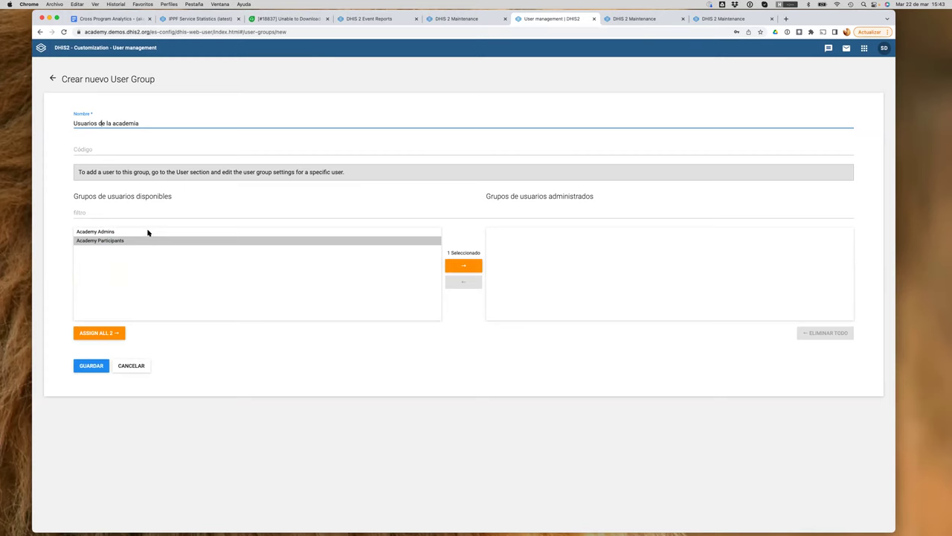
pyautogui.click(99, 232)
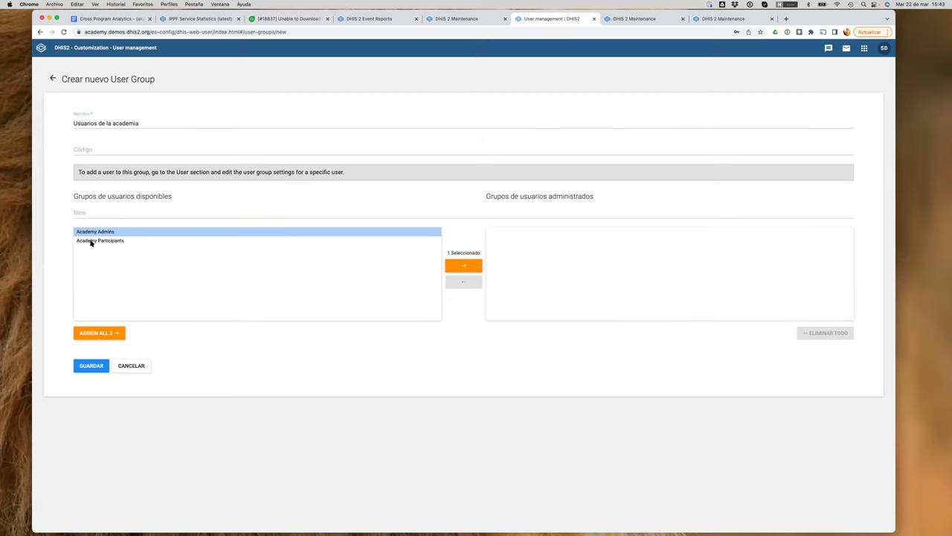
pyautogui.click(112, 241)
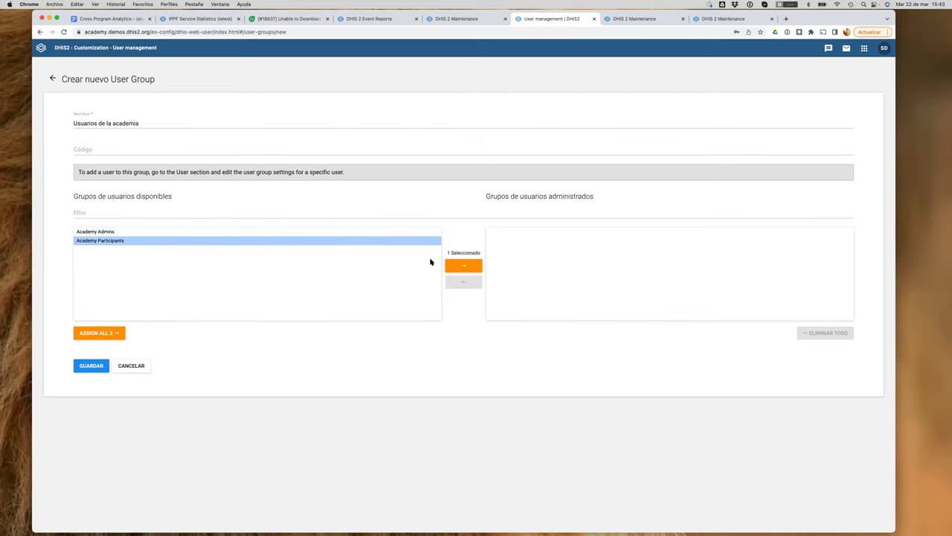
pyautogui.click(455, 265)
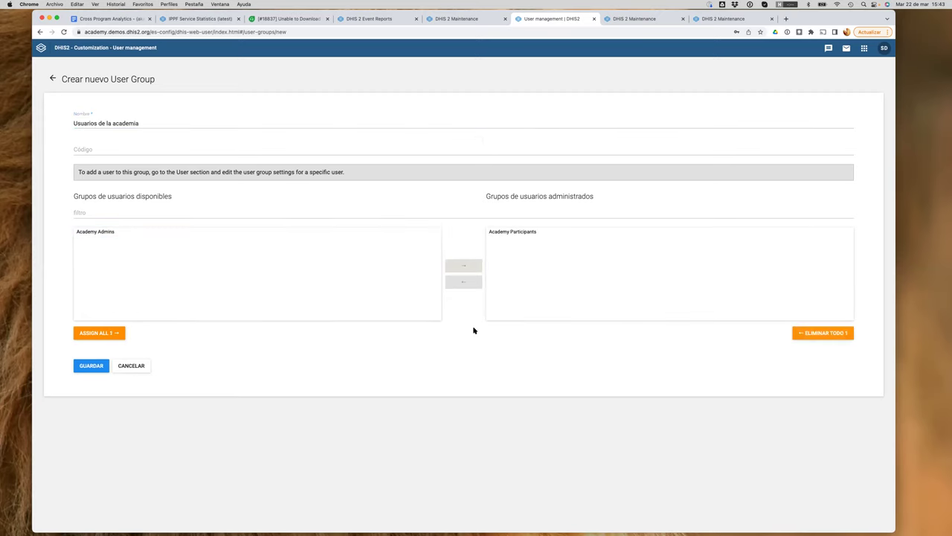
pyautogui.click(100, 368)
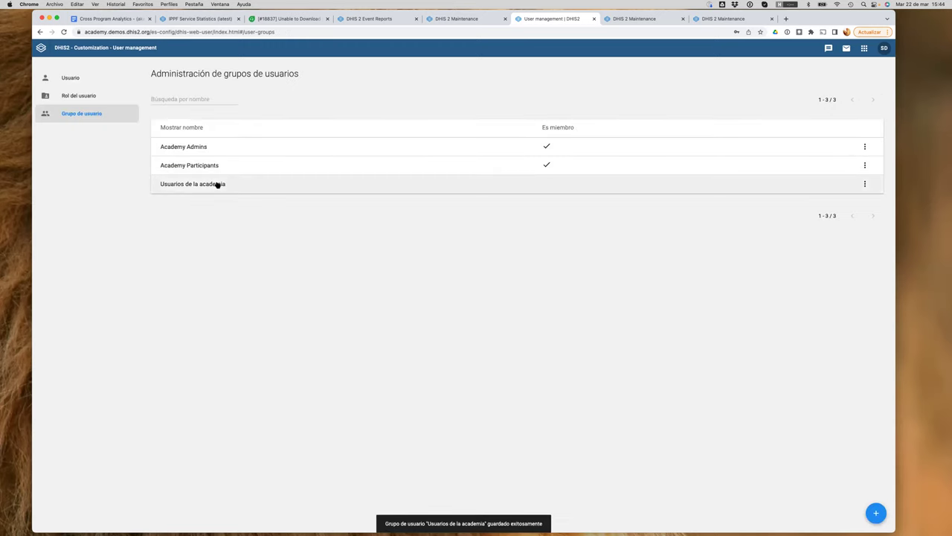
pyautogui.click(256, 183)
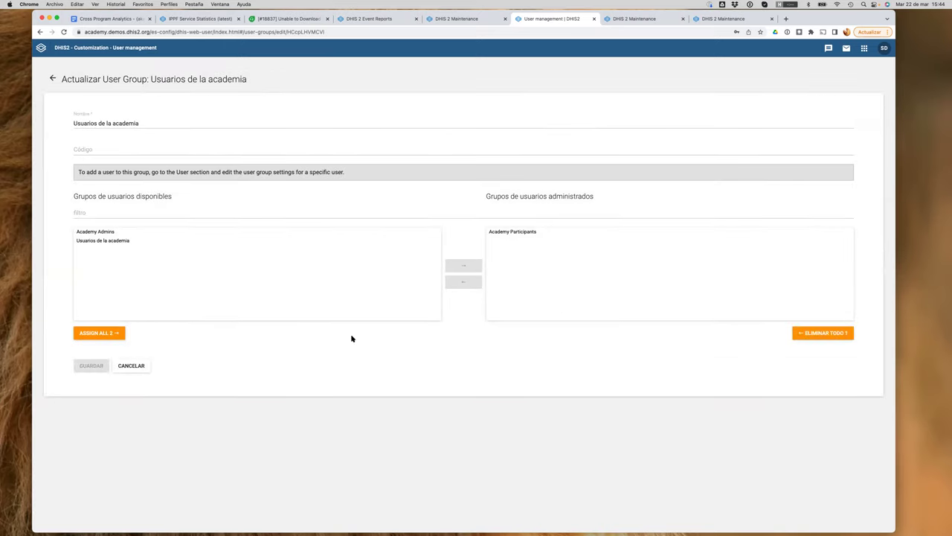
pyautogui.moveTo(78, 172); pyautogui.dragTo(338, 183)
pyautogui.click(364, 196)
pyautogui.click(133, 366)
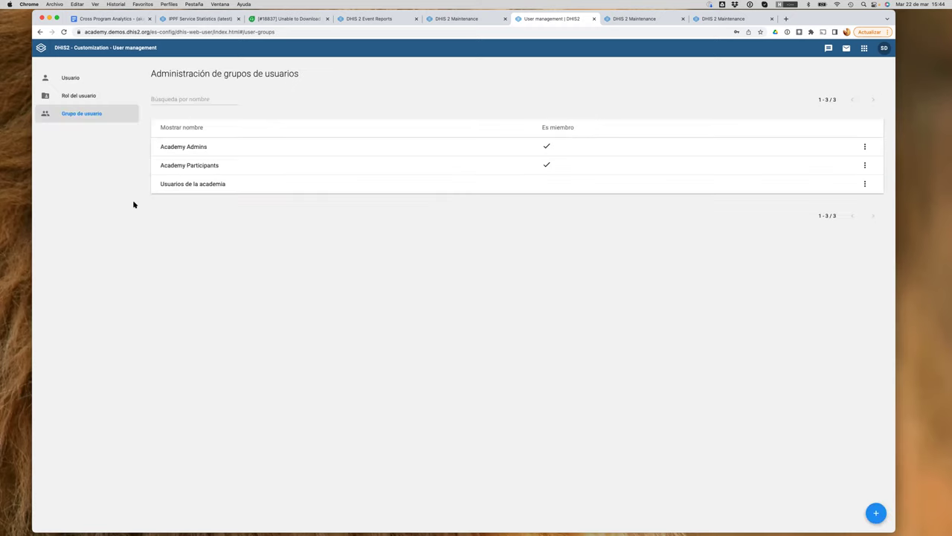
pyautogui.click(74, 81)
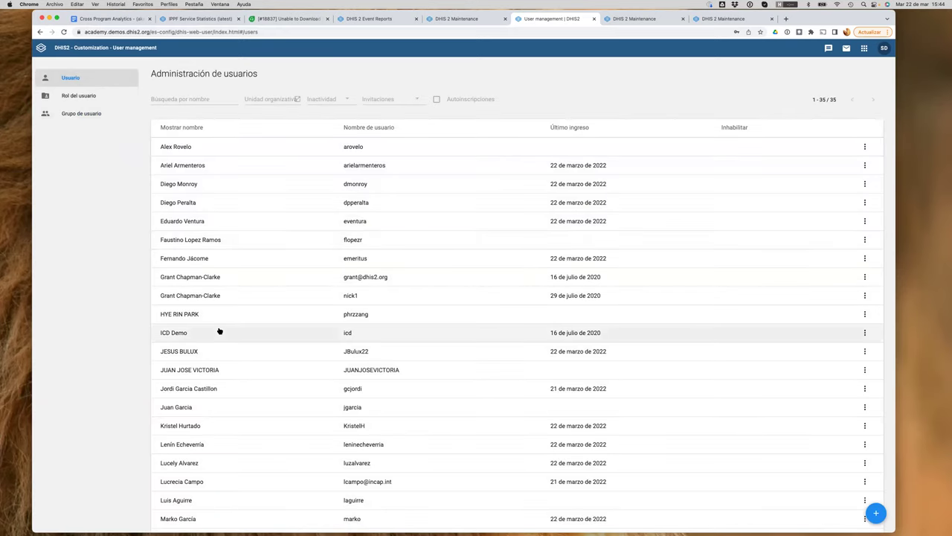
# Step: Open a user's account for editing and reveal its extra settings
pyautogui.scroll(-5, 219, 331)
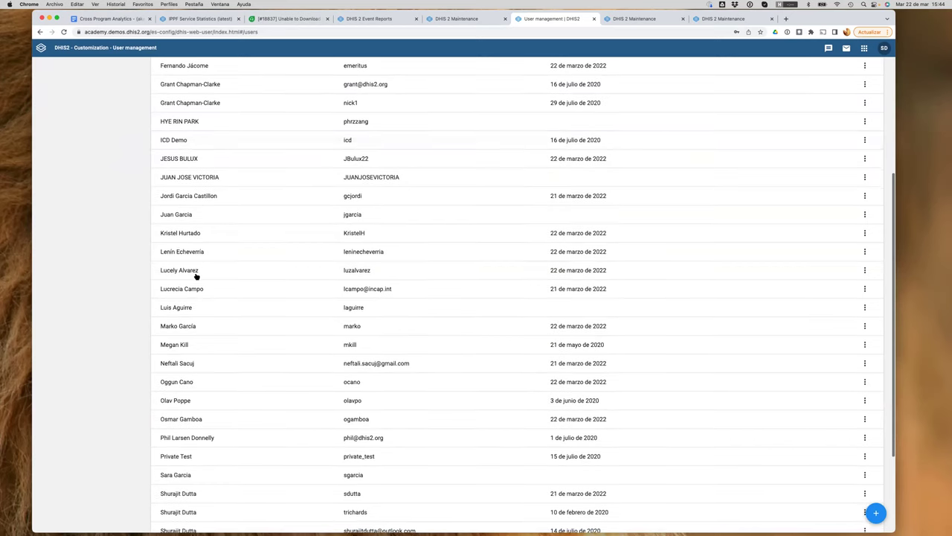
pyautogui.click(196, 274)
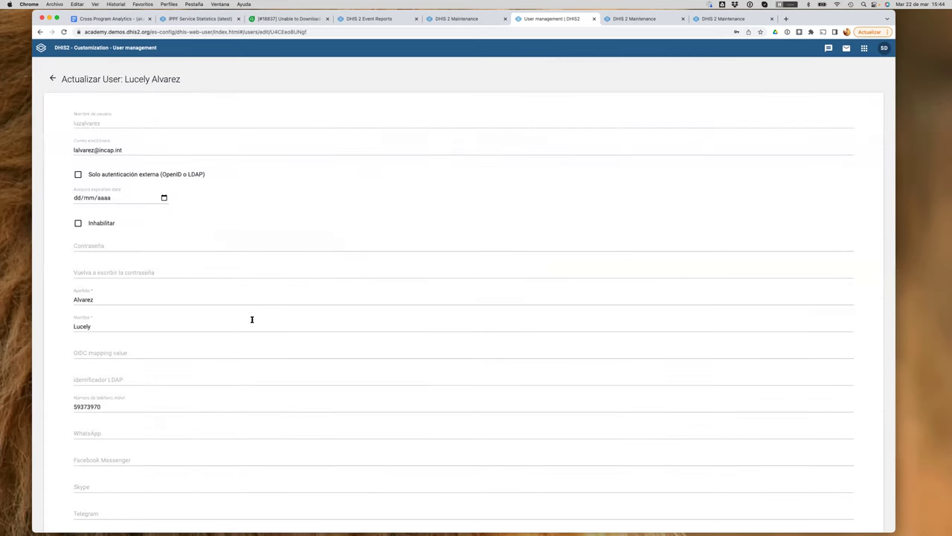
pyautogui.scroll(-10, 252, 320)
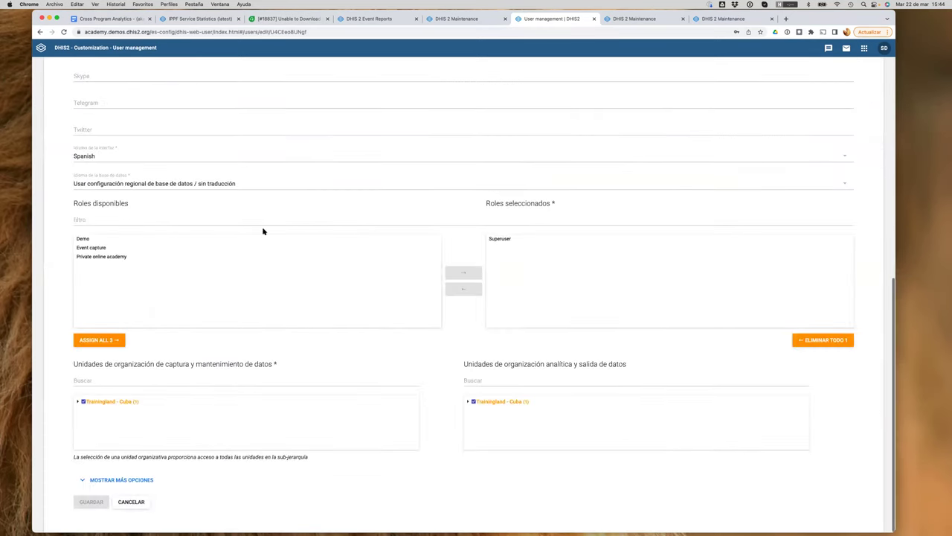
pyautogui.click(112, 480)
pyautogui.scroll(-5, 78, 467)
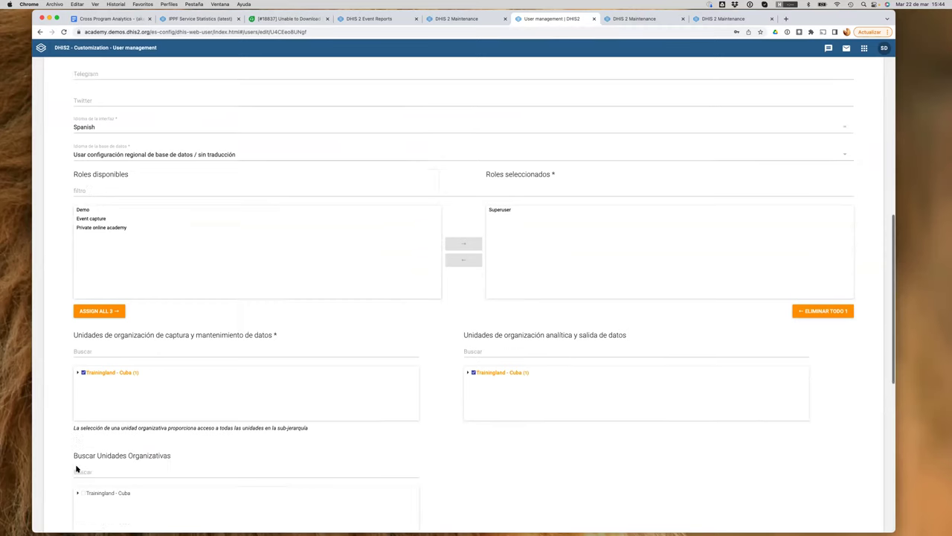
pyautogui.scroll(-4, 76, 469)
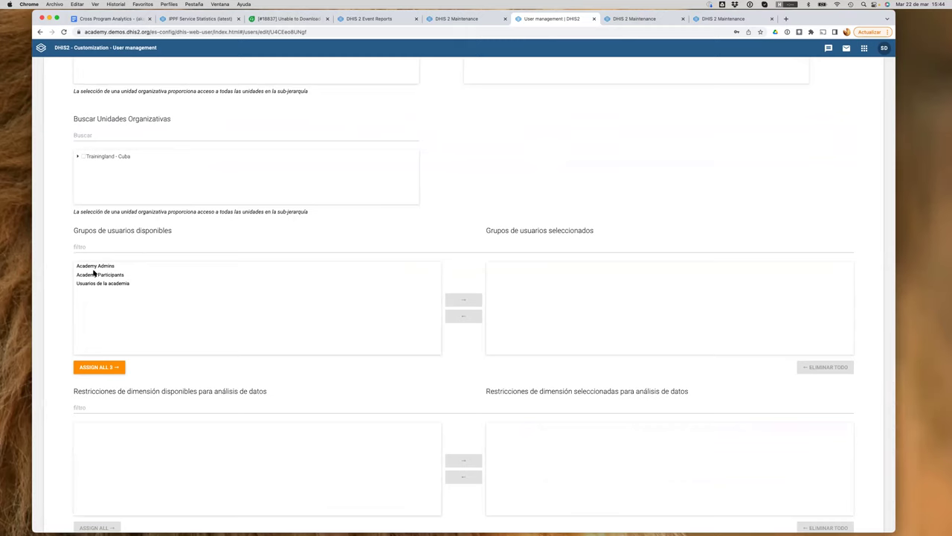
# Step: Add Academy Participants and Usuarios de la academia to the user's groups and save
pyautogui.click(236, 277)
pyautogui.click(457, 301)
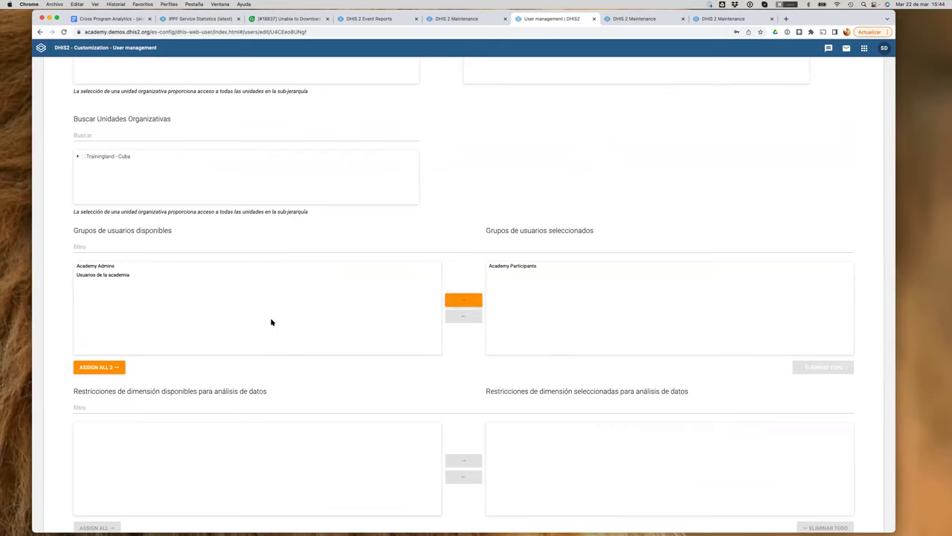
pyautogui.click(104, 276)
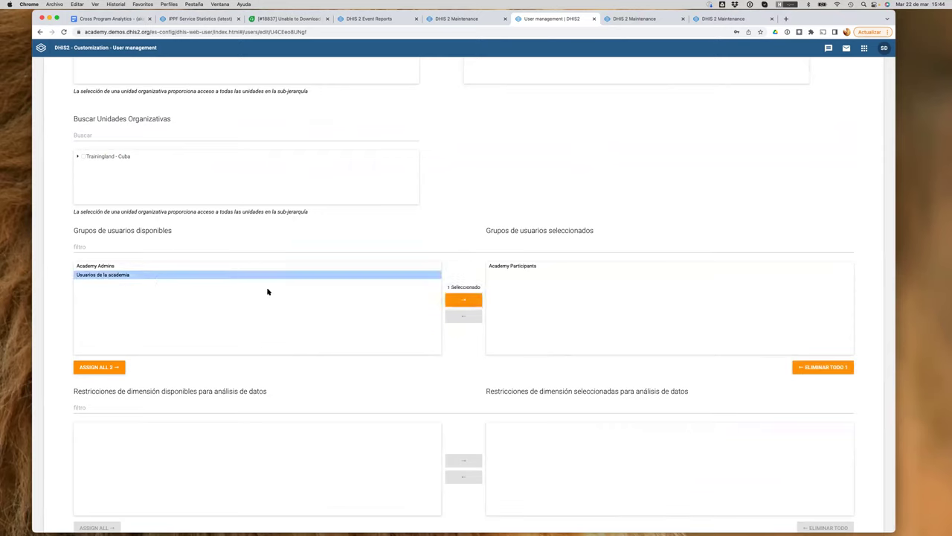
pyautogui.click(451, 301)
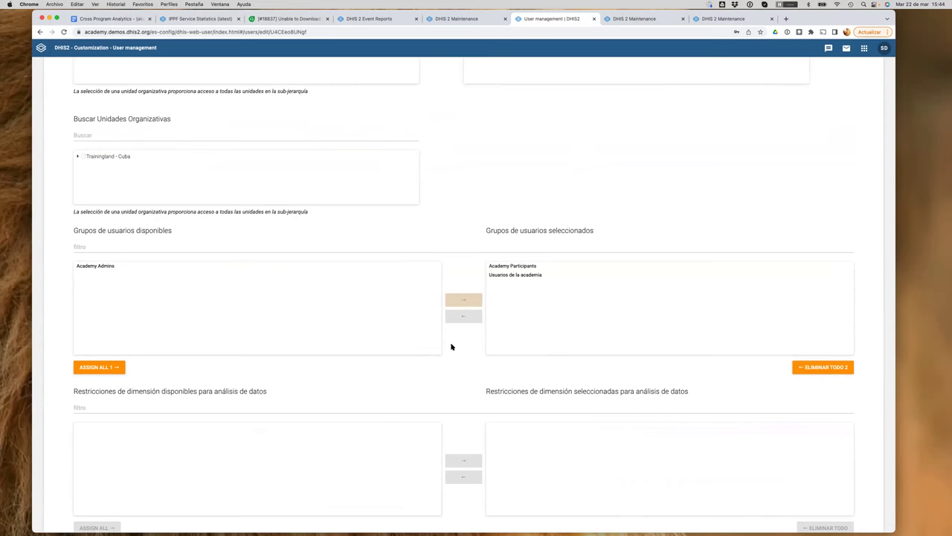
pyautogui.scroll(-2, 153, 484)
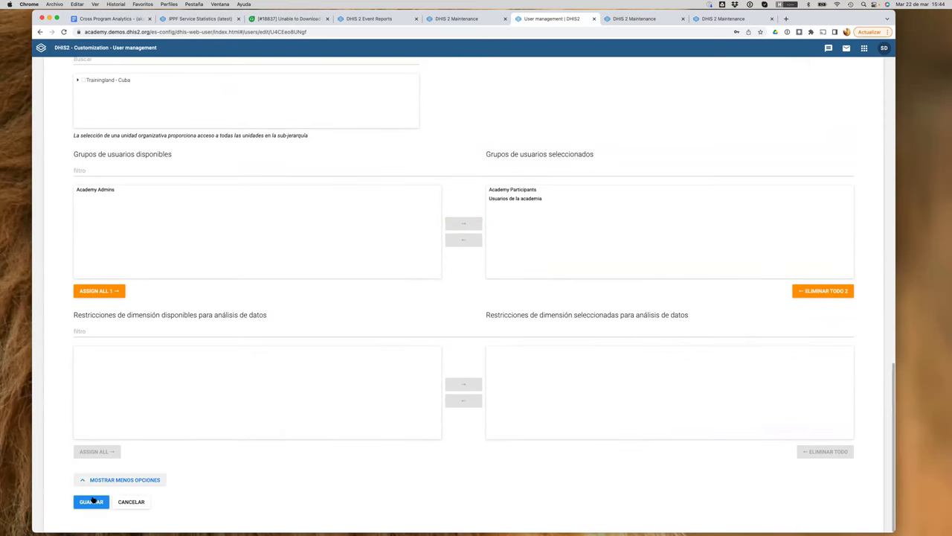
pyautogui.click(82, 501)
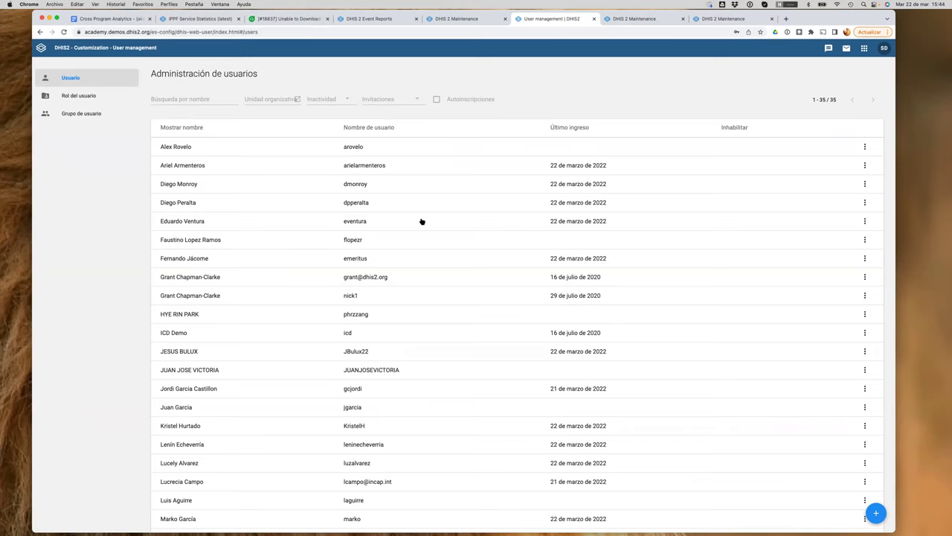
pyautogui.click(864, 49)
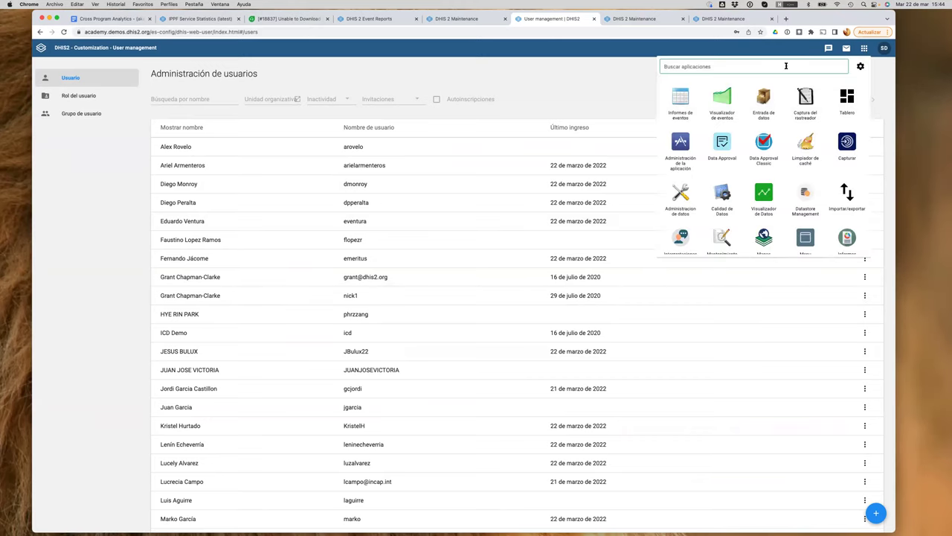
# Step: Launch the Mantenimiento (Maintenance) app from the apps menu
pyautogui.scroll(-2, 744, 188)
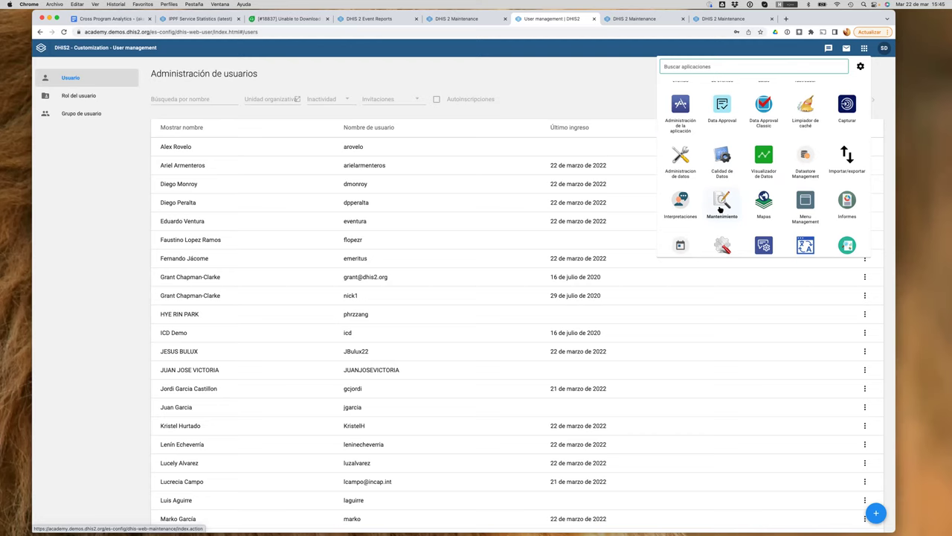
pyautogui.click(721, 201)
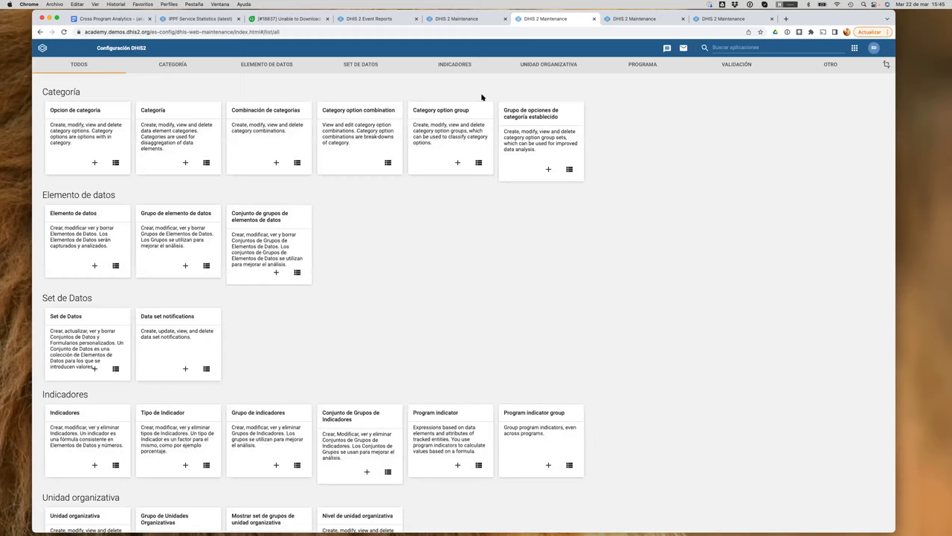
# Step: Browse the data set section, leaving a new data set form unsaved
pyautogui.click(370, 64)
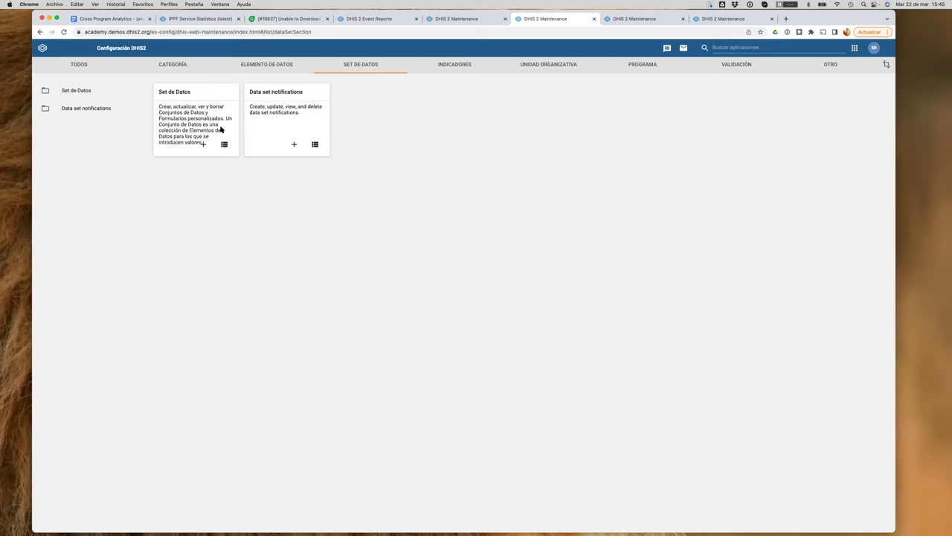
pyautogui.click(178, 98)
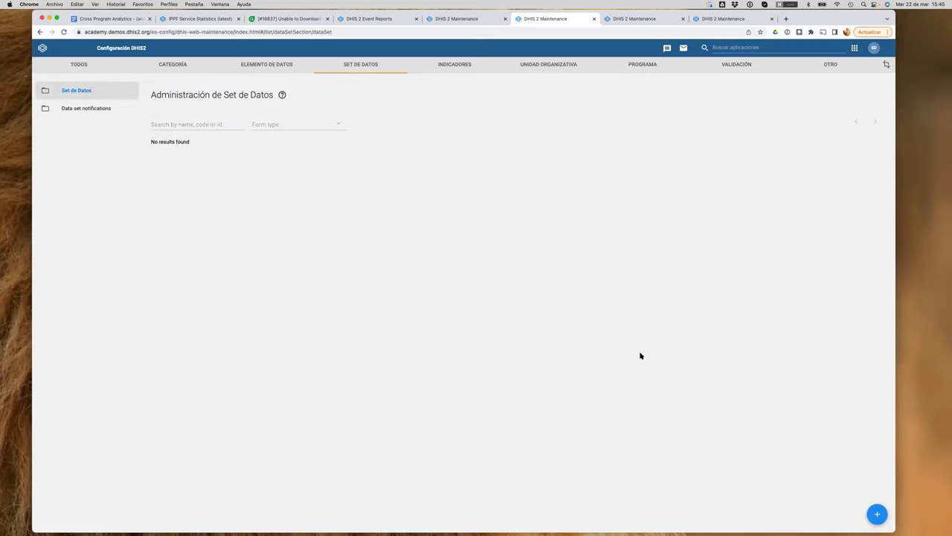
pyautogui.click(875, 514)
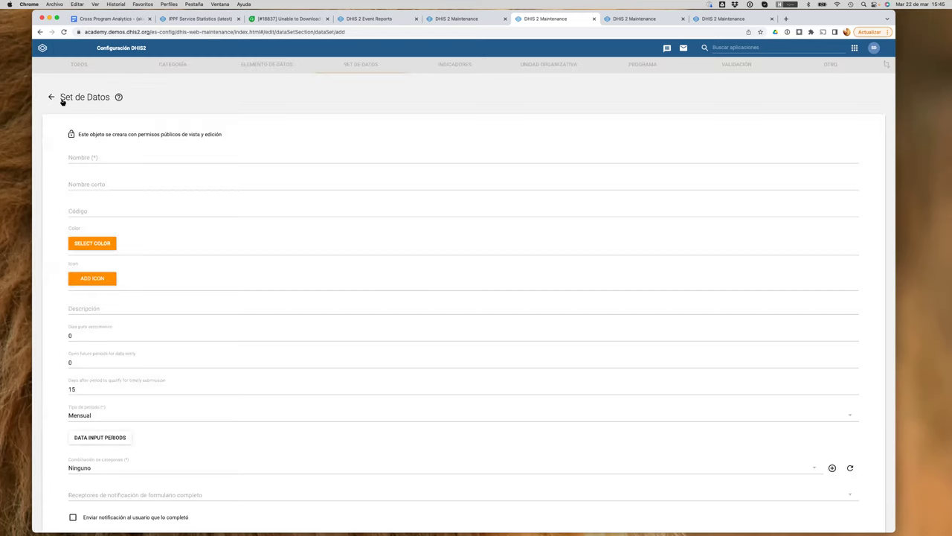
pyautogui.click(52, 97)
# Step: Bring up the data element list, which includes Age (years)
pyautogui.click(281, 71)
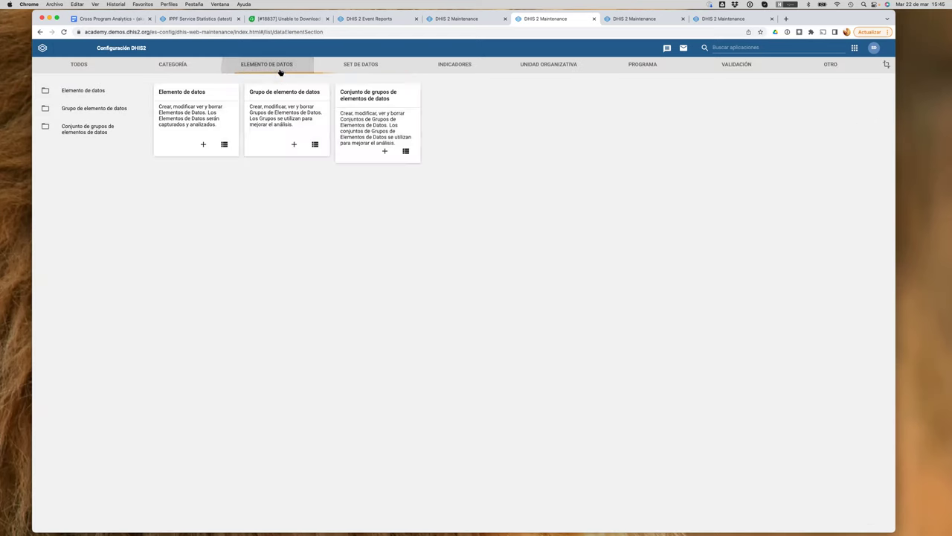
pyautogui.click(172, 102)
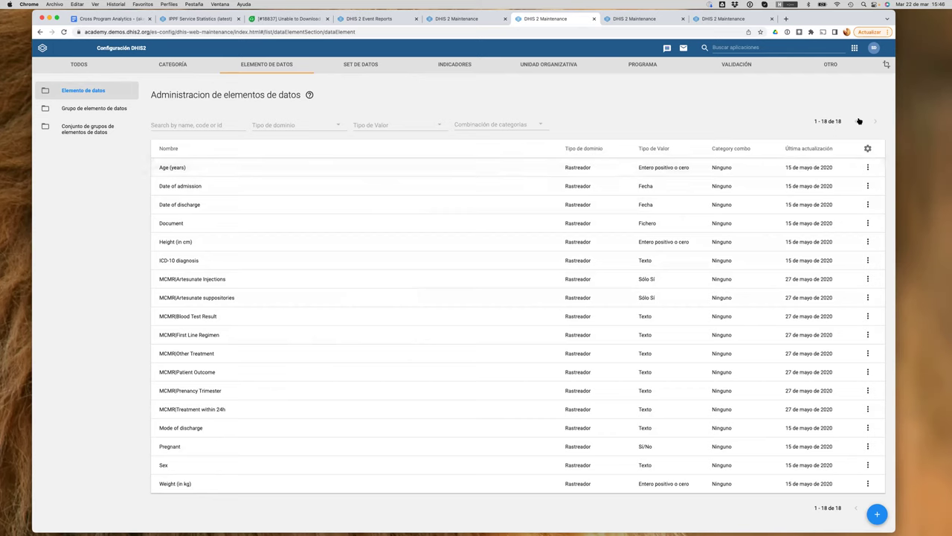
pyautogui.click(867, 169)
# Step: Open Configuración de uso compartido from the Age (years) row's actions menu
pyautogui.click(868, 168)
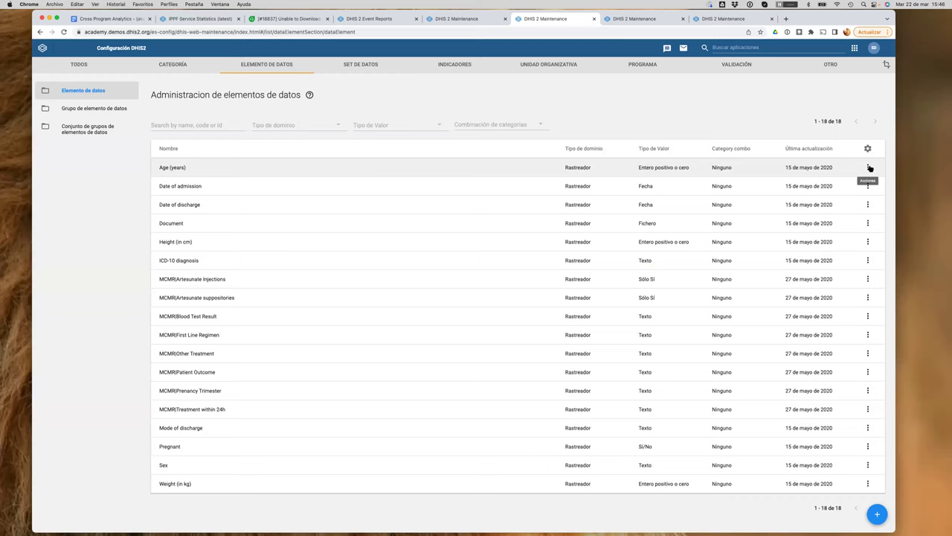
pyautogui.click(868, 167)
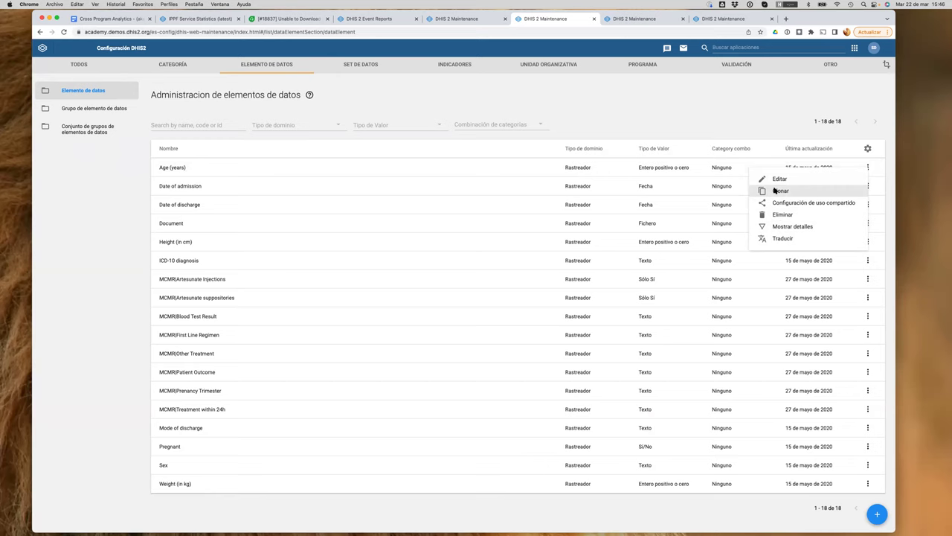
pyautogui.click(743, 115)
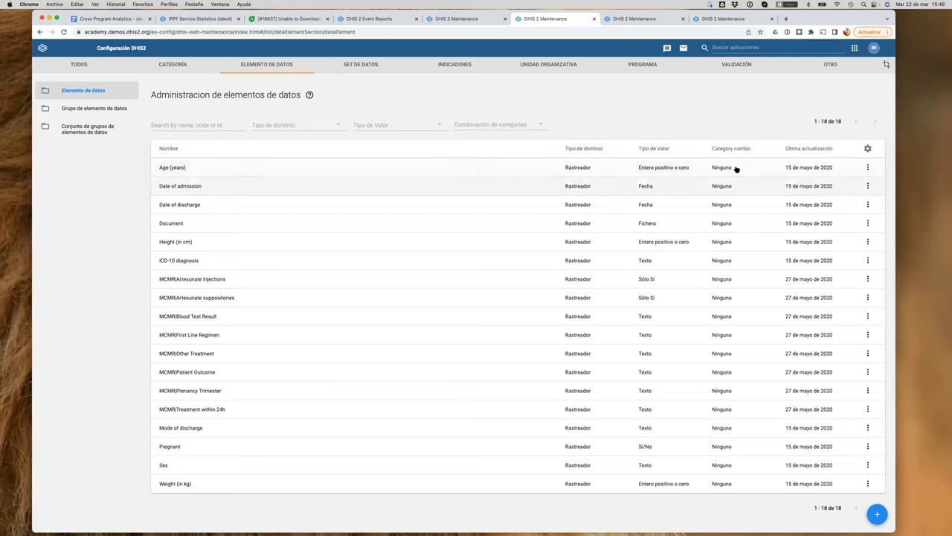
pyautogui.click(867, 168)
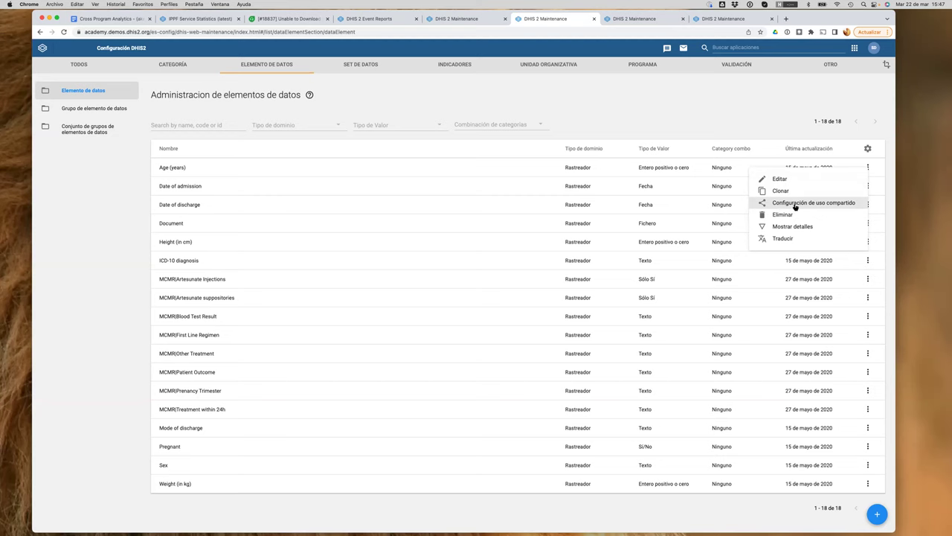
pyautogui.click(795, 206)
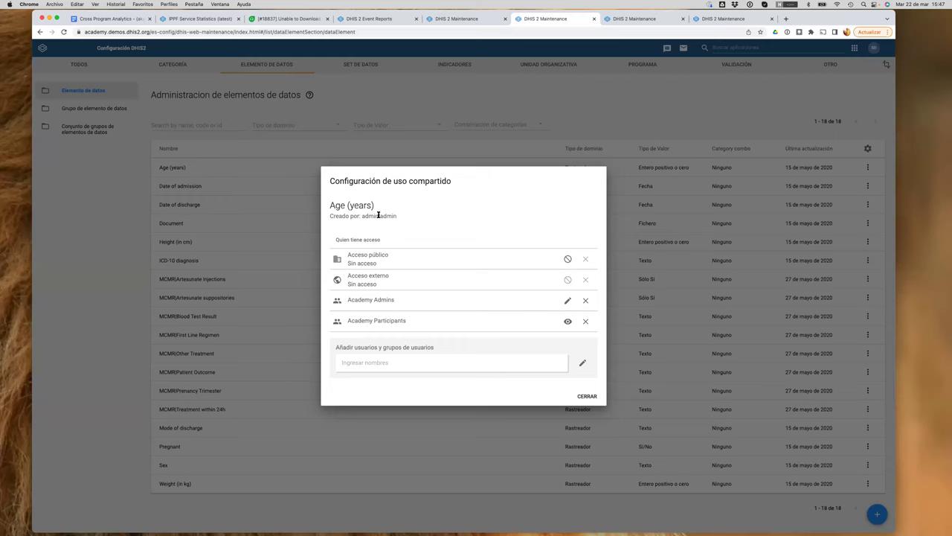
pyautogui.doubleClick(372, 215)
pyautogui.click(569, 258)
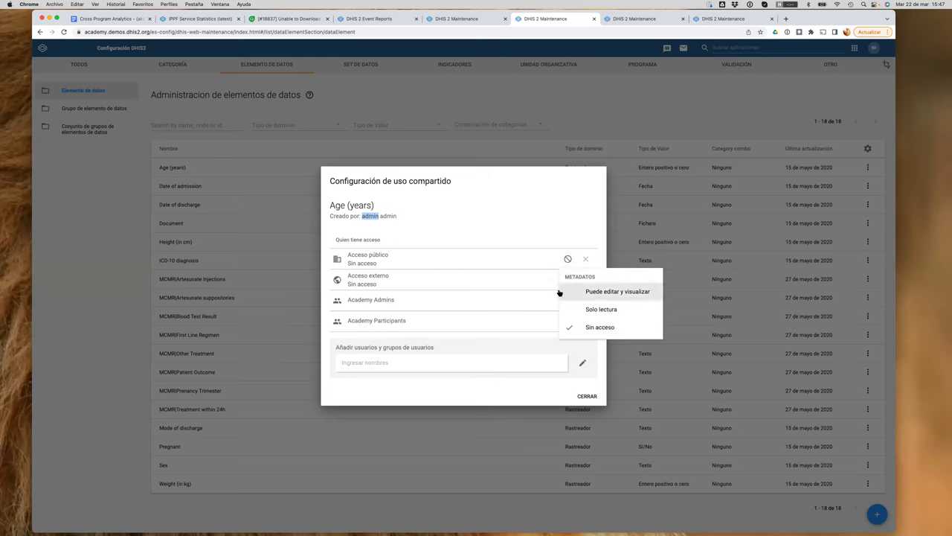
pyautogui.click(547, 307)
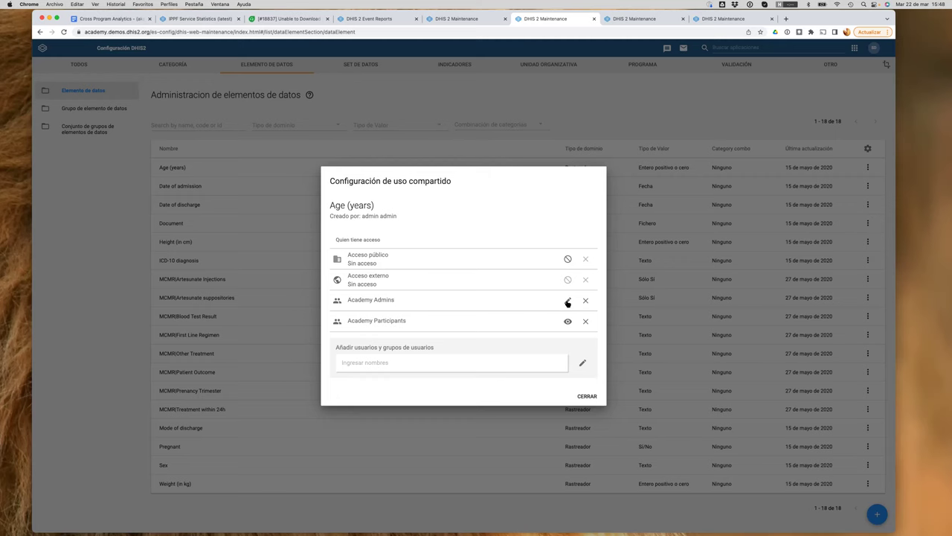
pyautogui.click(567, 302)
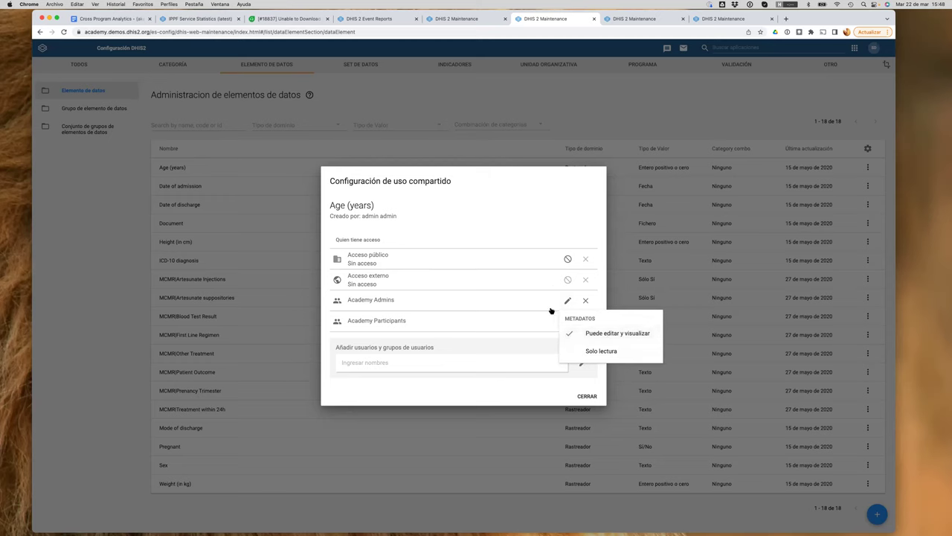
pyautogui.click(588, 355)
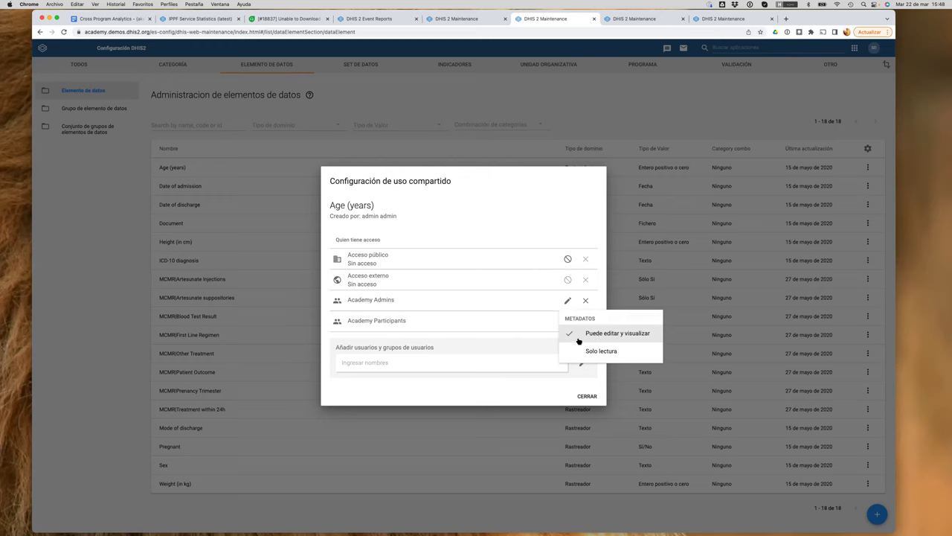
pyautogui.click(601, 350)
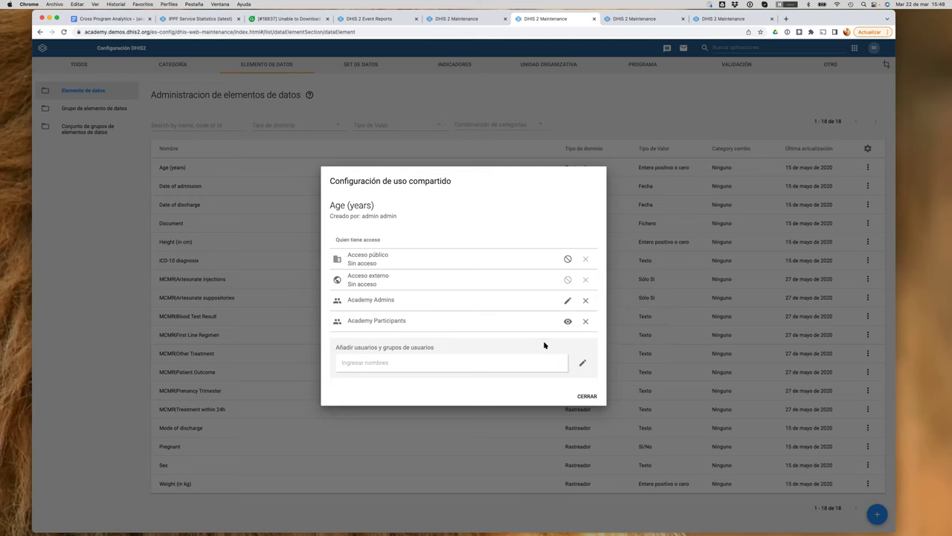
pyautogui.moveTo(347, 321); pyautogui.dragTo(416, 324)
pyautogui.click(566, 322)
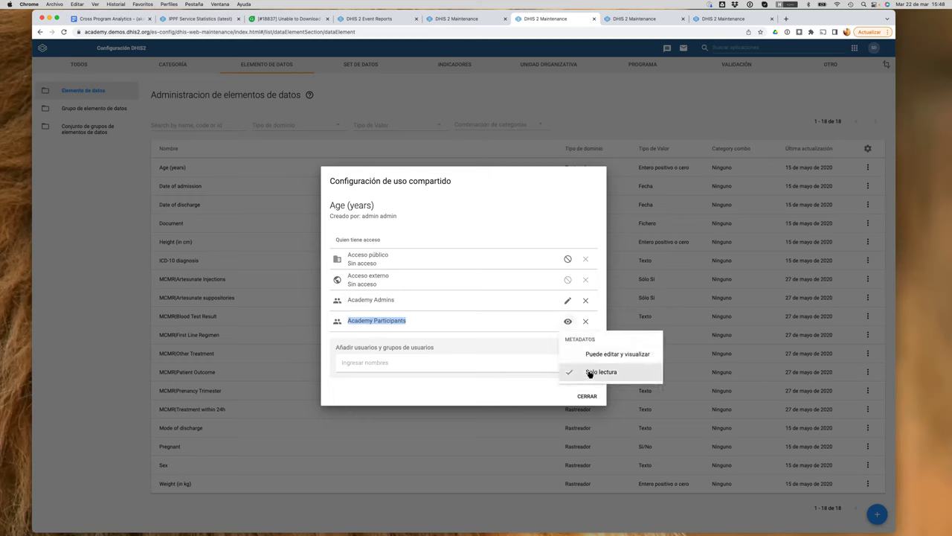
pyautogui.click(490, 366)
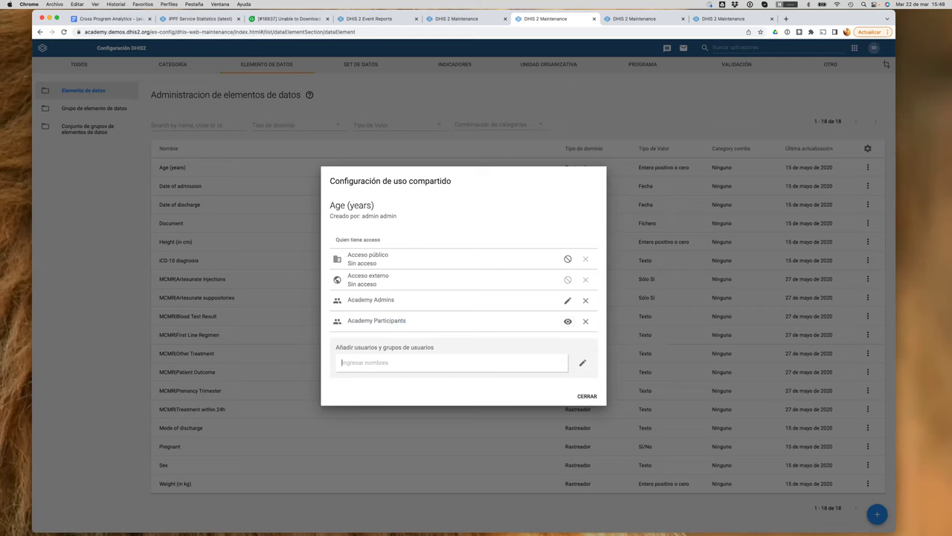
pyautogui.write('Lu')
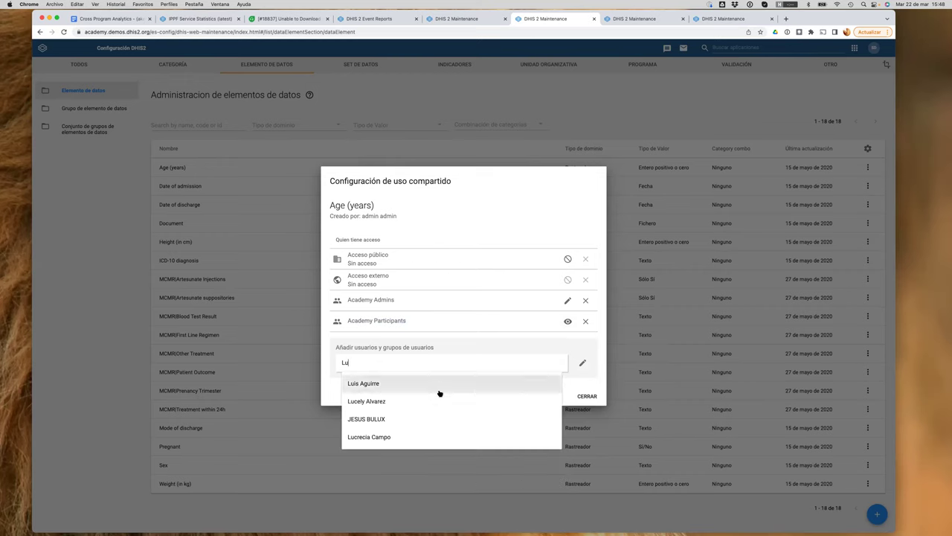
pyautogui.click(383, 408)
pyautogui.scroll(-1, 394, 313)
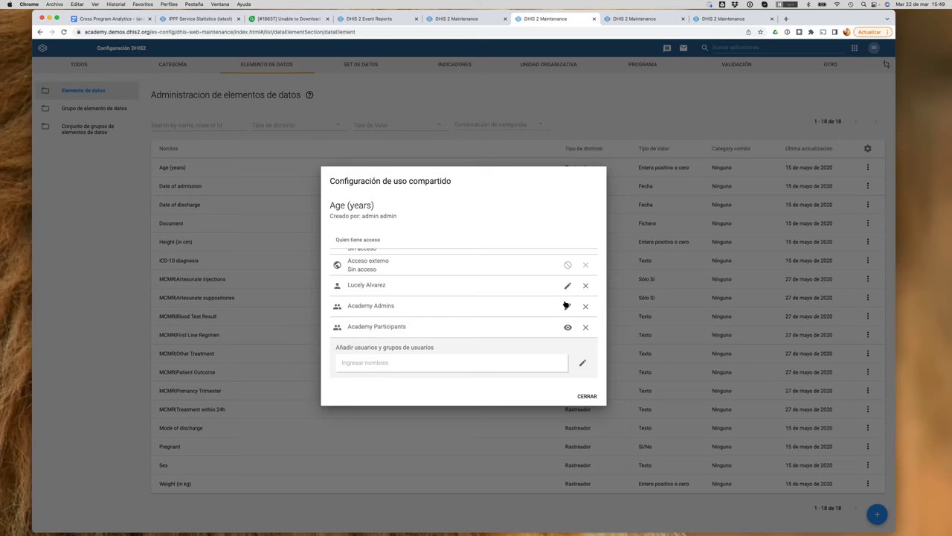
pyautogui.tripleClick(393, 329)
pyautogui.click(488, 364)
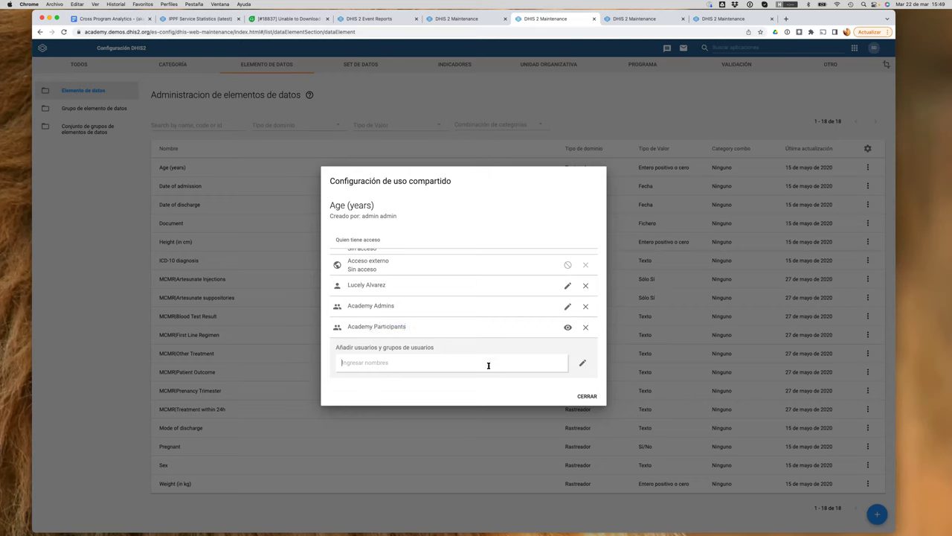
pyautogui.click(570, 287)
pyautogui.click(560, 290)
pyautogui.moveTo(346, 327); pyautogui.dragTo(407, 327)
pyautogui.click(478, 336)
pyautogui.click(586, 286)
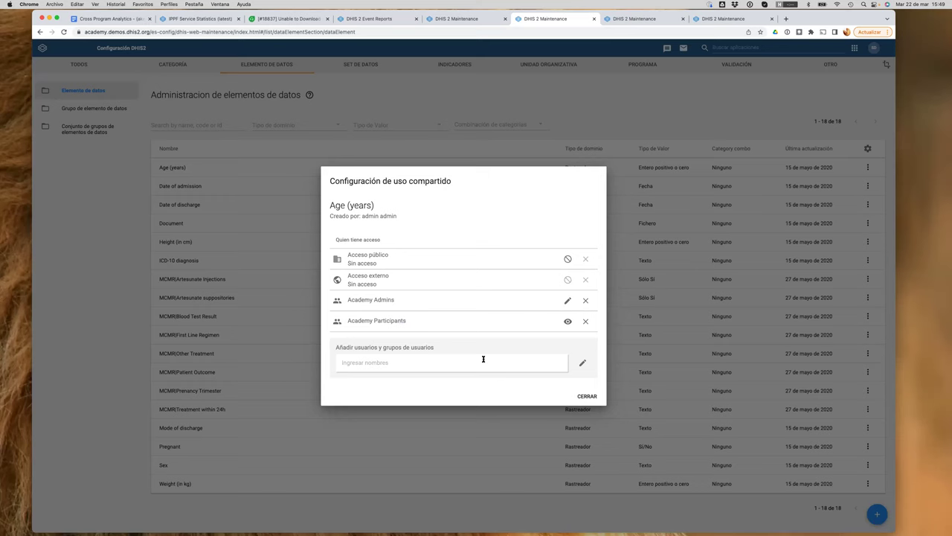
# Step: Add the Usuarios de la academia group to Age (years) sharing with Solo lectura access
pyautogui.write('Acade')
pyautogui.click(439, 402)
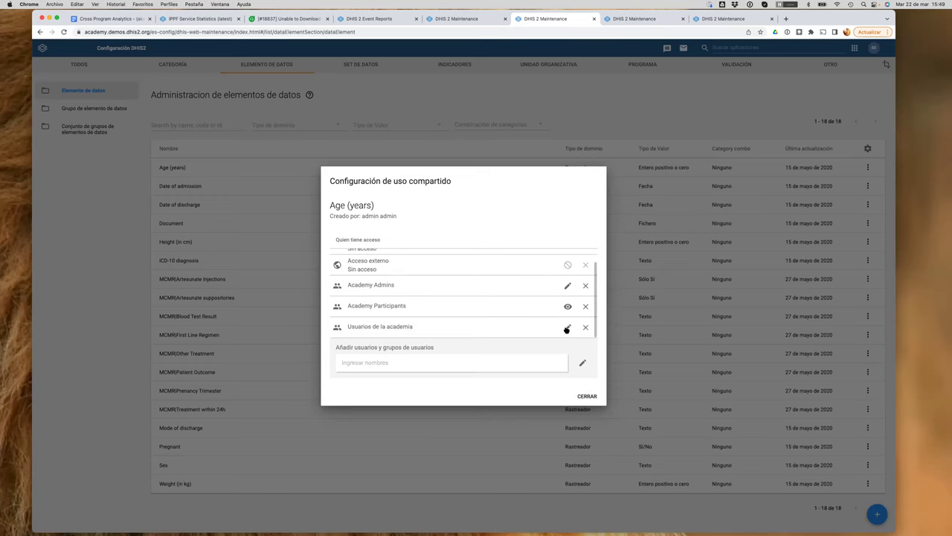
pyautogui.click(567, 326)
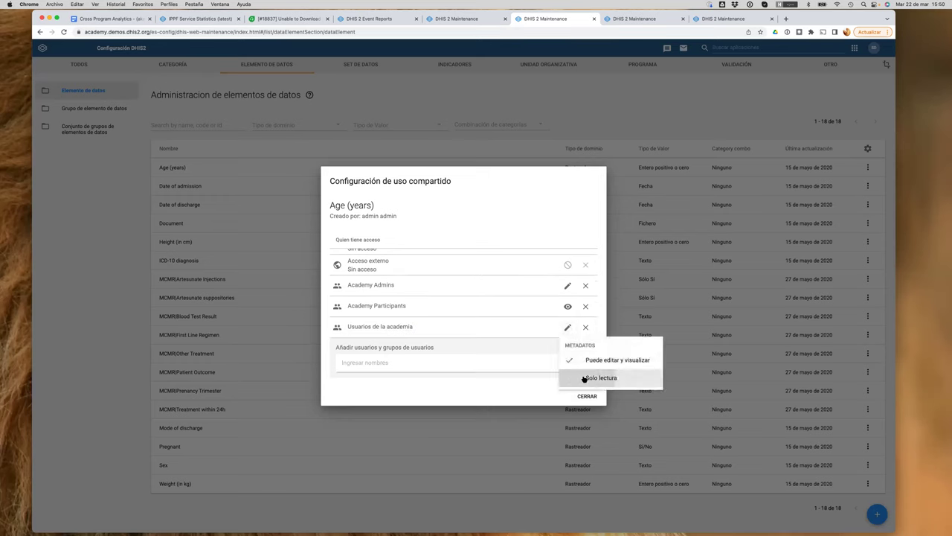
pyautogui.click(573, 378)
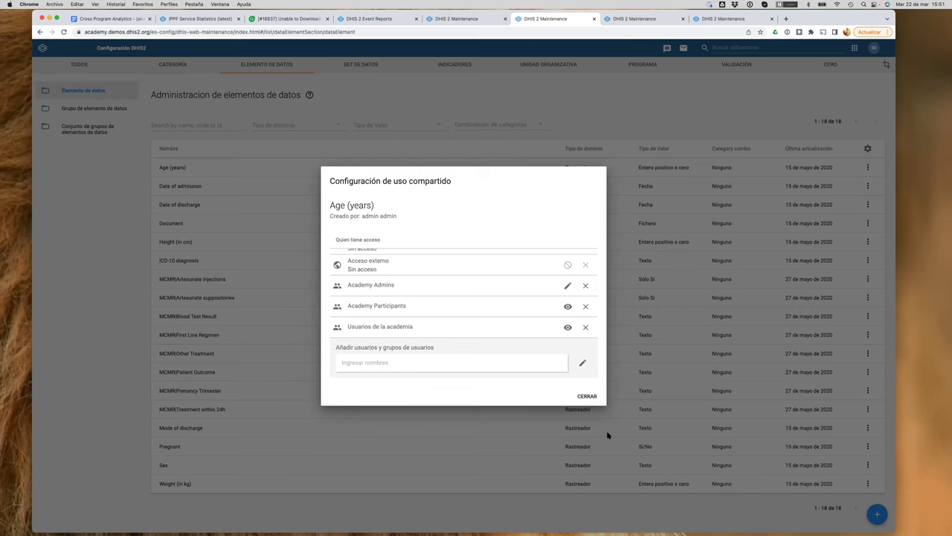
# Step: Close the Age (years) sharing settings and switch to the Categoría section
pyautogui.click(587, 397)
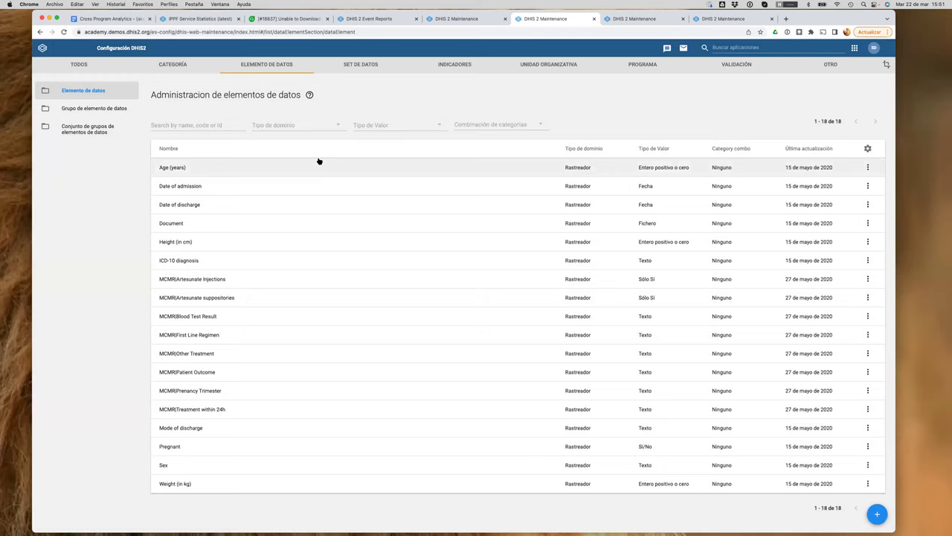
pyautogui.click(174, 64)
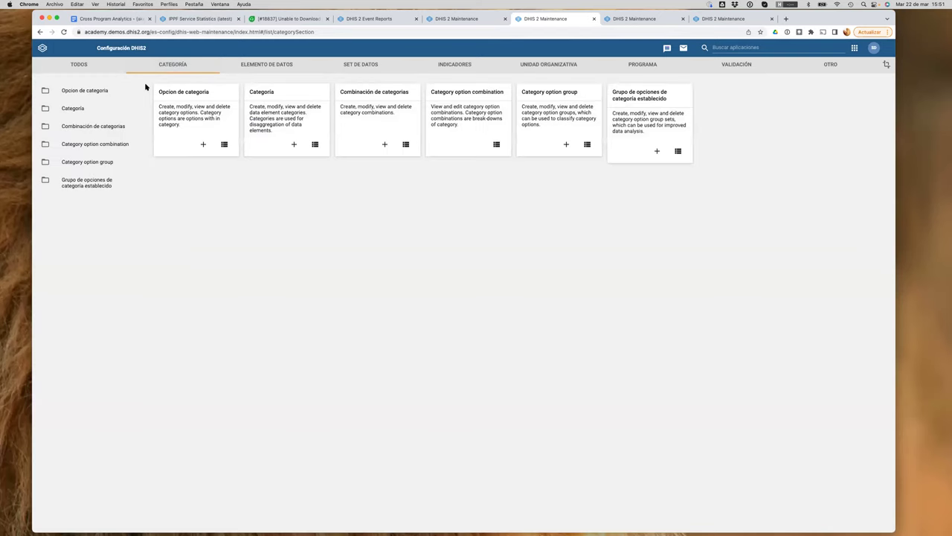
# Step: Start a new category option named '10 - 15'
pyautogui.click(85, 90)
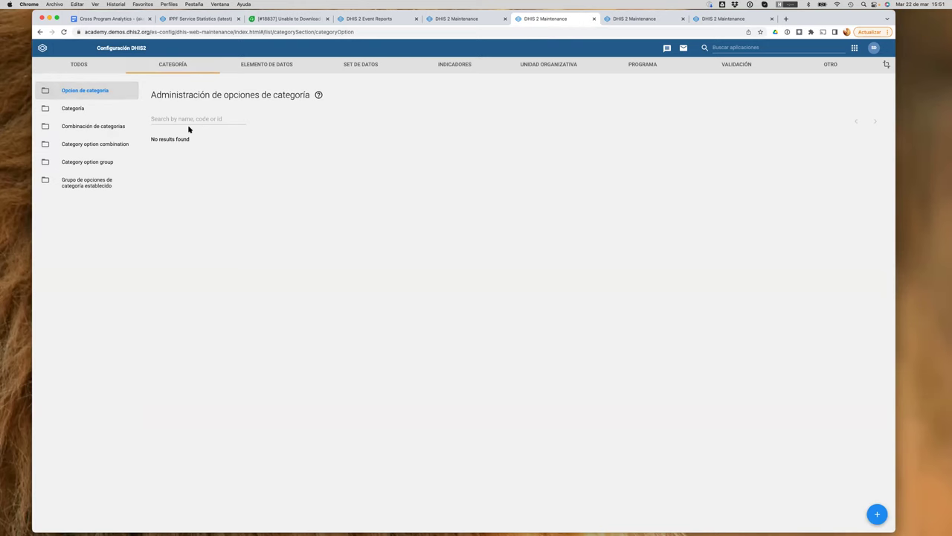
pyautogui.click(877, 514)
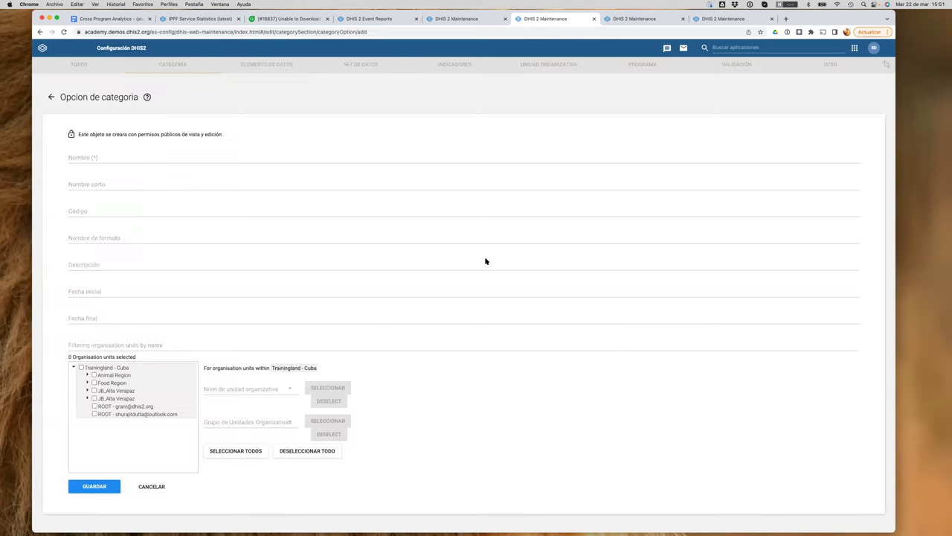
pyautogui.click(199, 156)
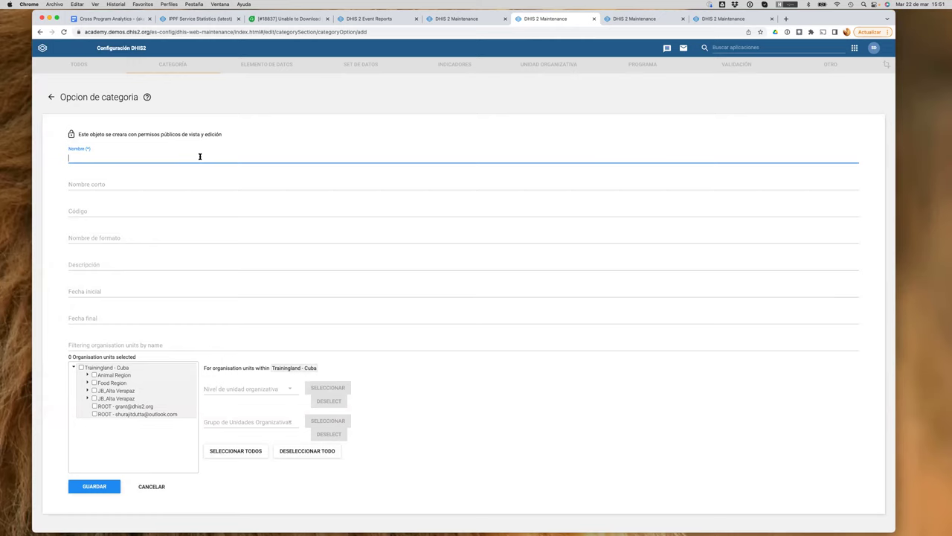
pyautogui.write('10 - 15')
pyautogui.click(162, 181)
pyautogui.tripleClick(102, 157)
pyautogui.press('super+c')
# Step: Give the option short name '10-15' and code '10a15'
pyautogui.click(99, 181)
pyautogui.press('super+v')
pyautogui.press('BackSpace')
pyautogui.press('Left')
pyautogui.press('BackSpace')
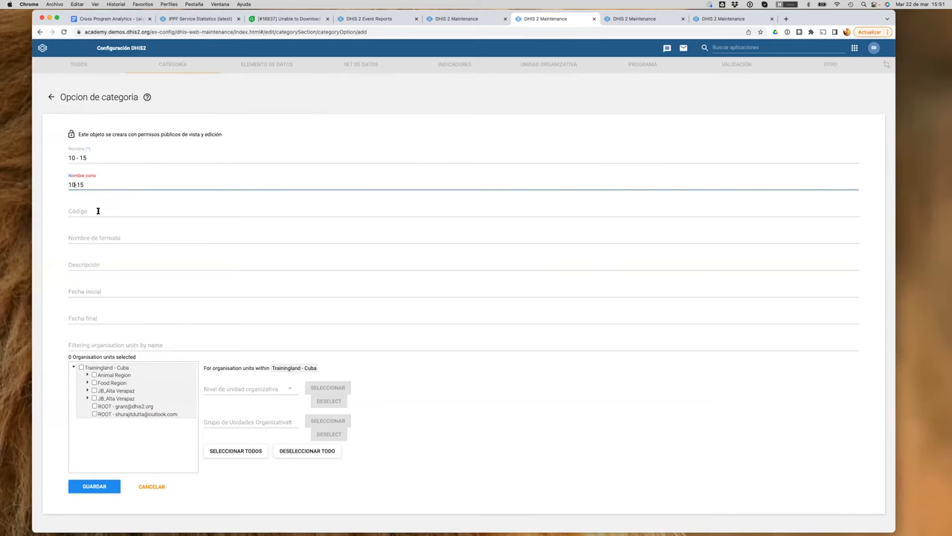
pyautogui.click(97, 210)
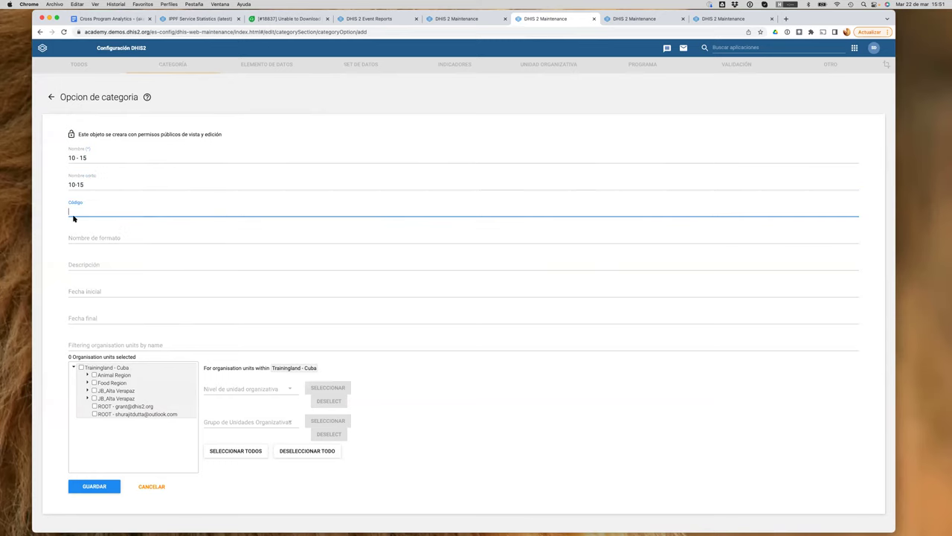
pyautogui.write('10a15')
# Step: Leave the format name empty and save the 10 - 15 category option
pyautogui.click(133, 238)
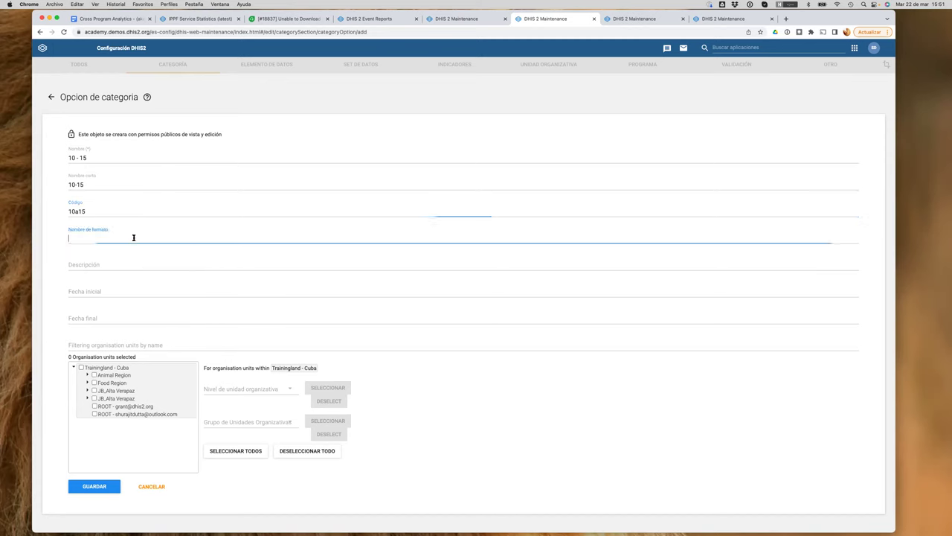
pyautogui.tripleClick(83, 158)
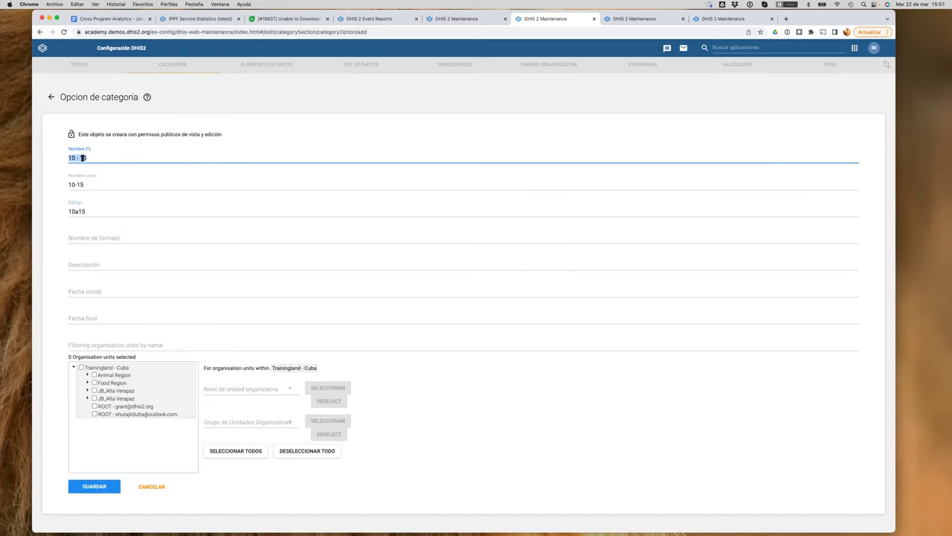
pyautogui.click(94, 239)
pyautogui.press('super+v')
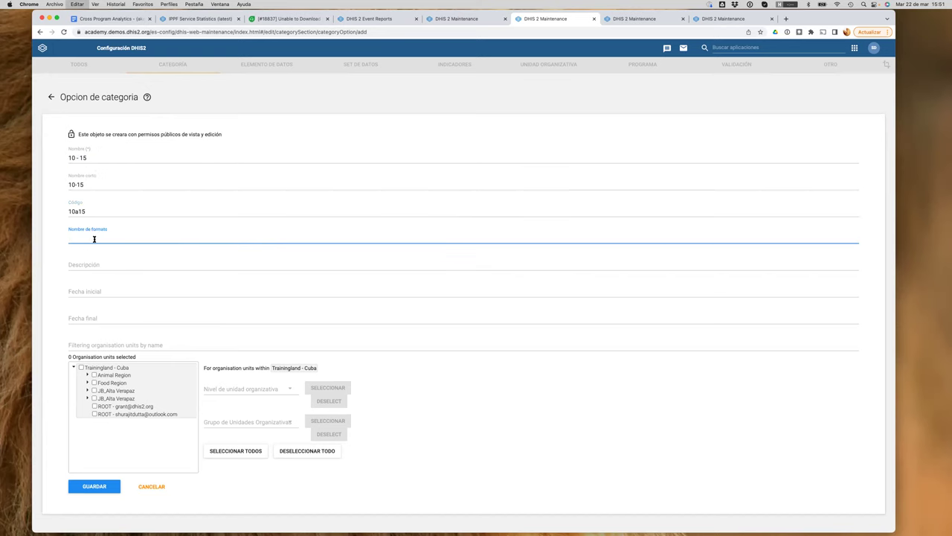
pyautogui.press('super+a')
pyautogui.press('BackSpace')
pyautogui.click(103, 486)
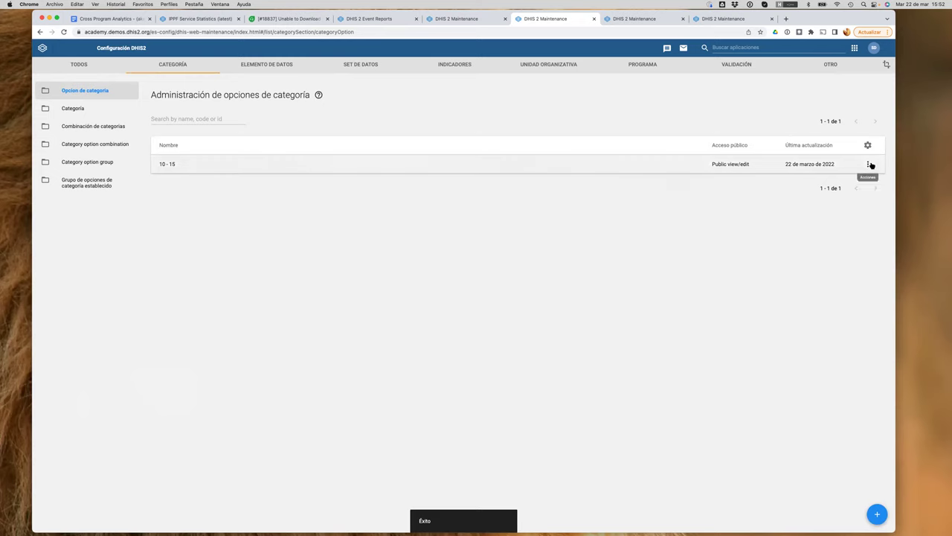
# Step: Choose Configuración de uso compartido from the 10 - 15 row's actions menu
pyautogui.click(868, 164)
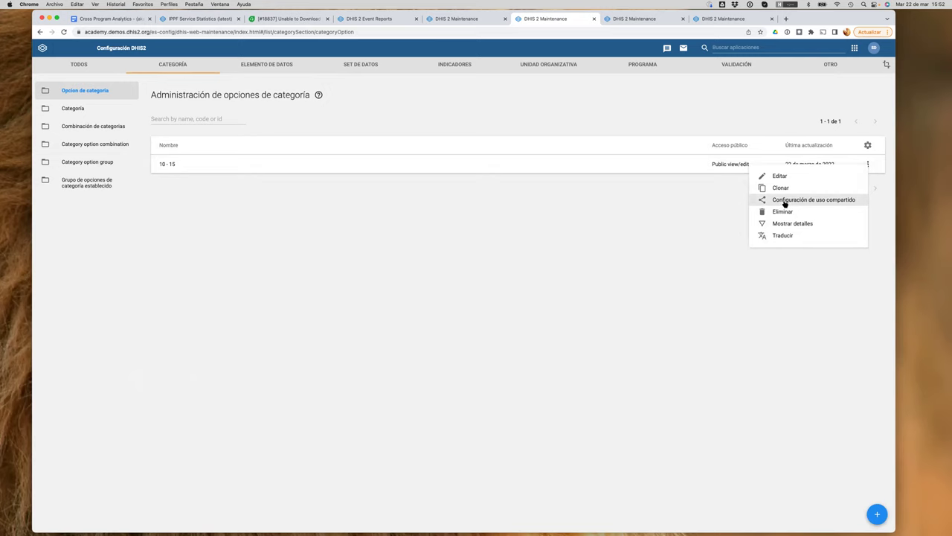
pyautogui.click(827, 200)
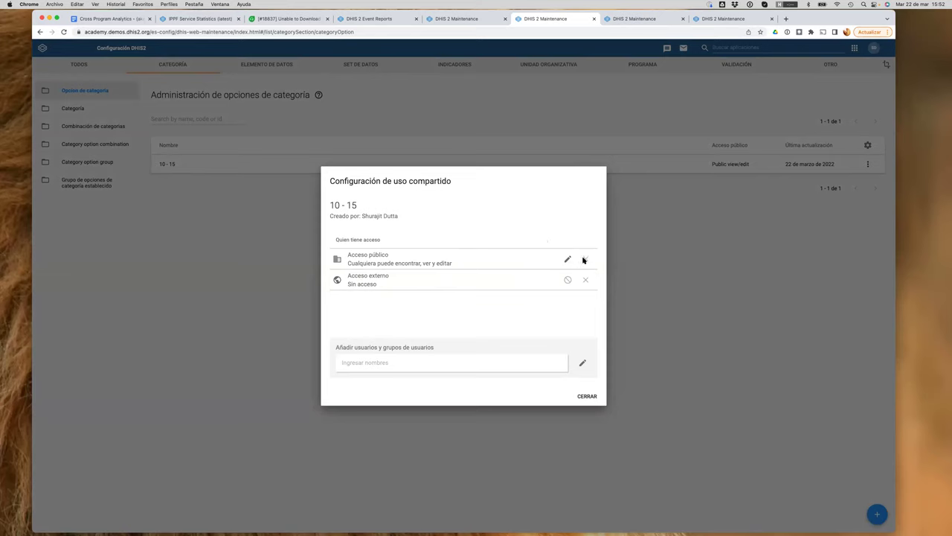
# Step: Set public access to read-only metadata with no data access, then add Academy Admins
pyautogui.click(569, 258)
pyautogui.click(589, 326)
pyautogui.click(591, 402)
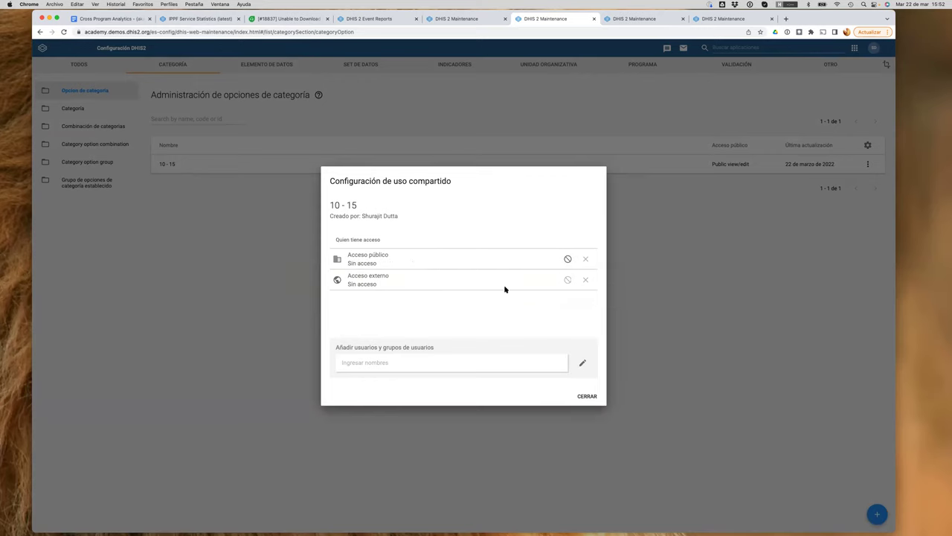
pyautogui.click(568, 260)
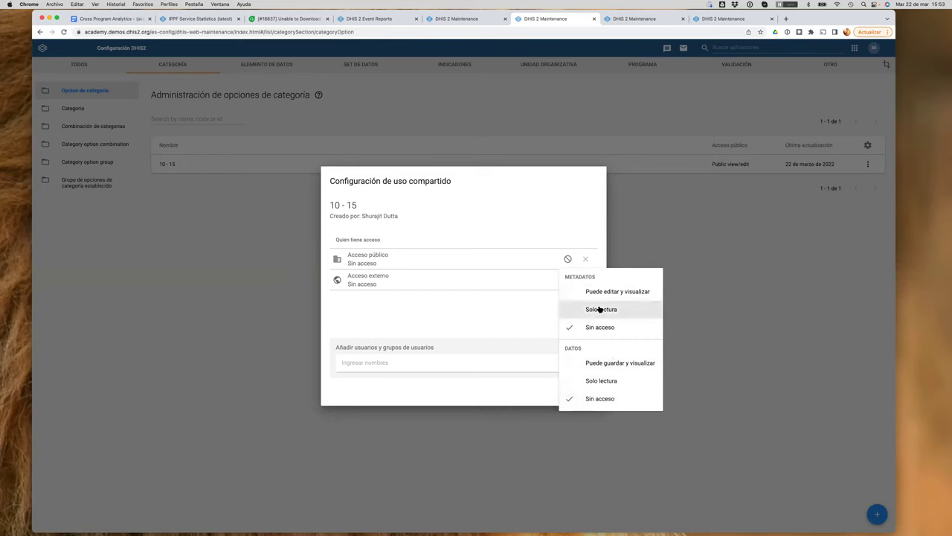
pyautogui.click(592, 312)
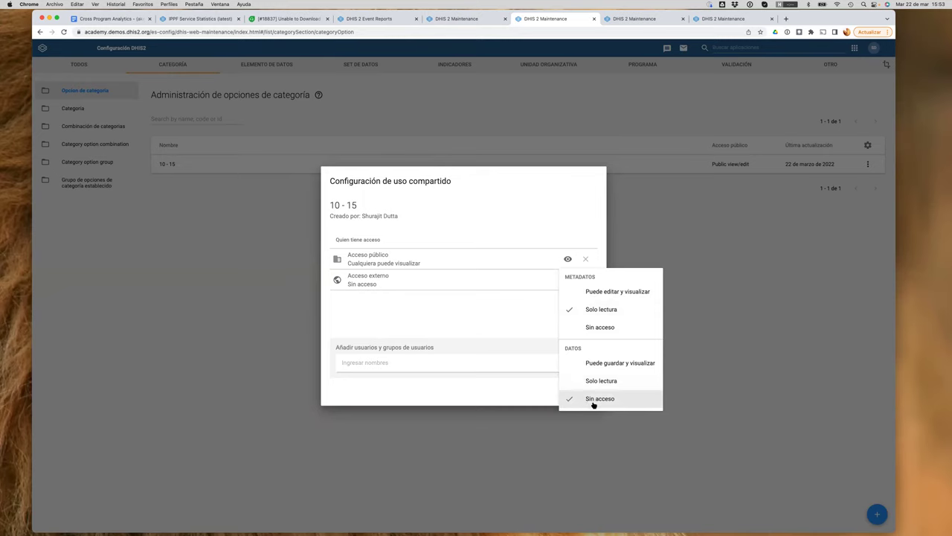
pyautogui.click(509, 305)
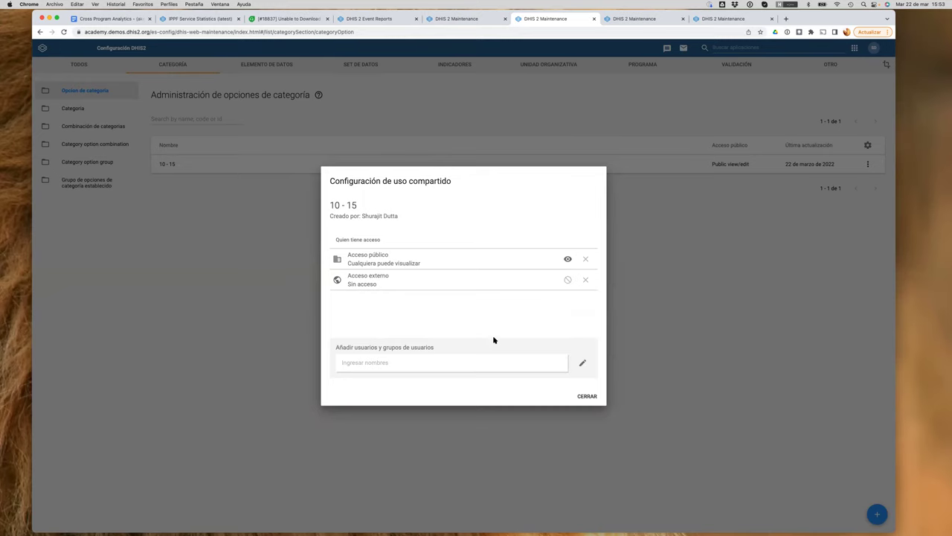
pyautogui.write('admin')
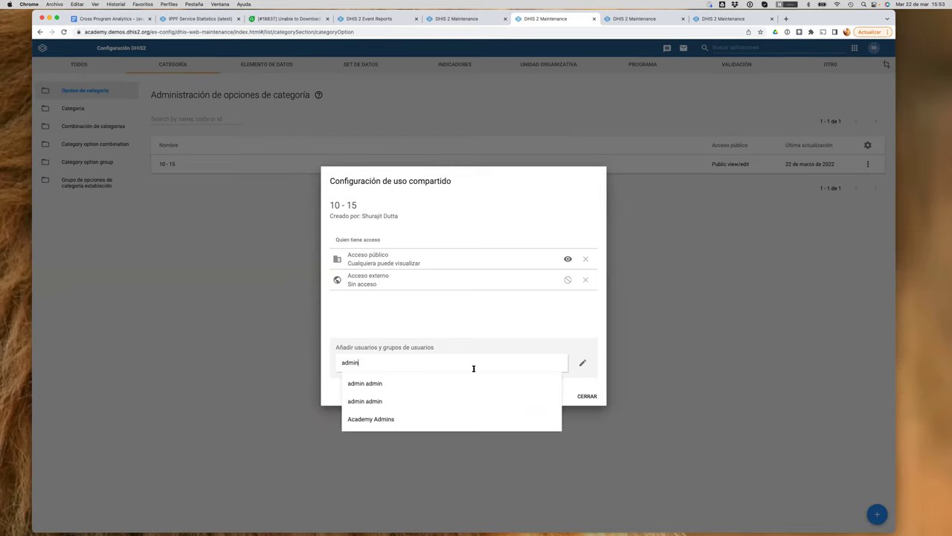
pyautogui.click(419, 425)
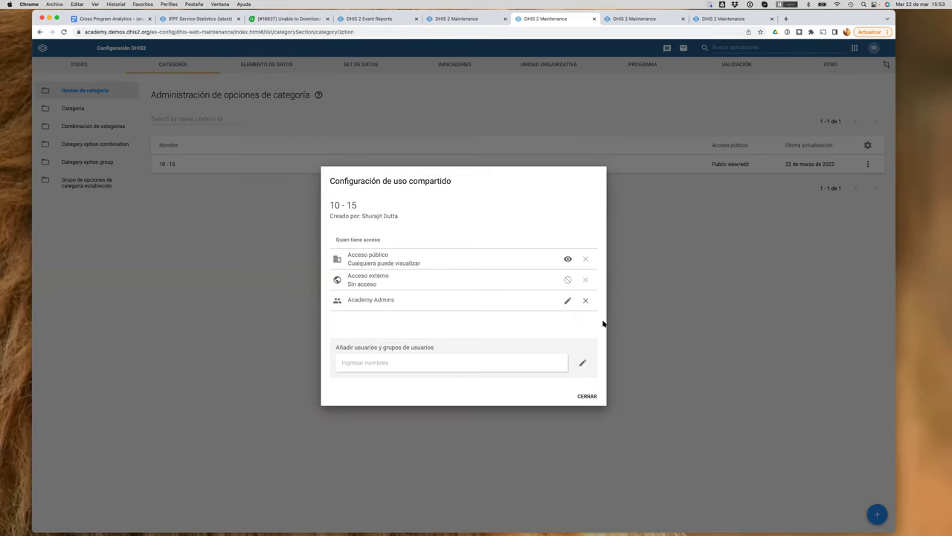
# Step: Set Academy Admins' data access to Solo lectura, keeping metadata edit-and-view
pyautogui.click(567, 301)
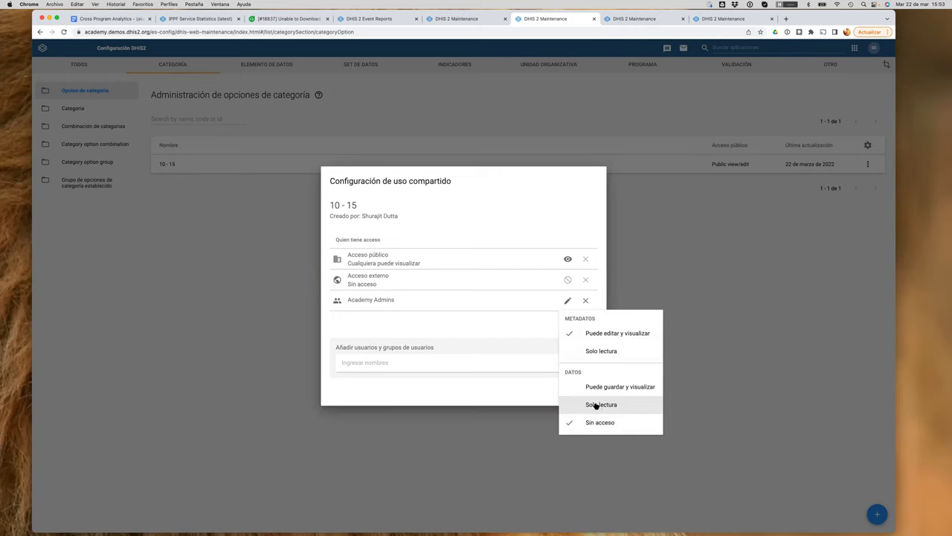
pyautogui.click(599, 406)
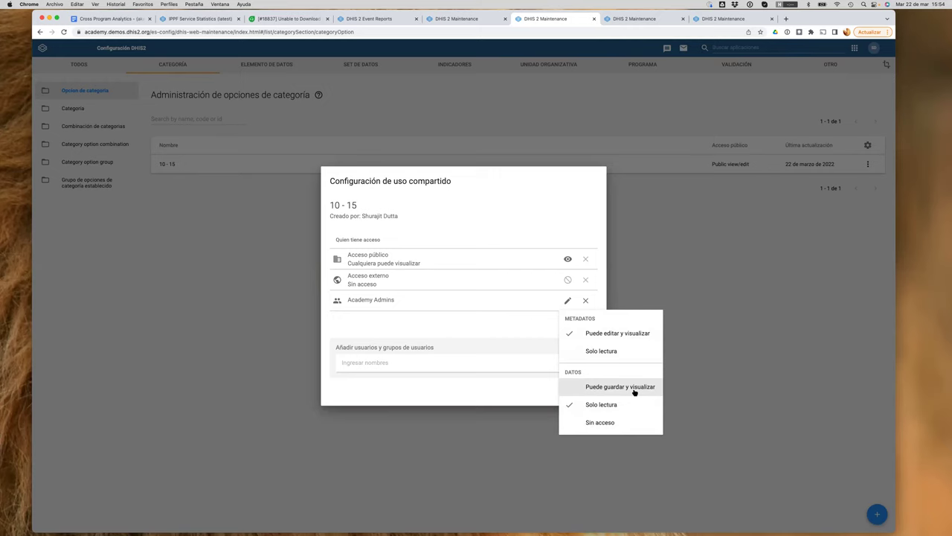
pyautogui.click(495, 321)
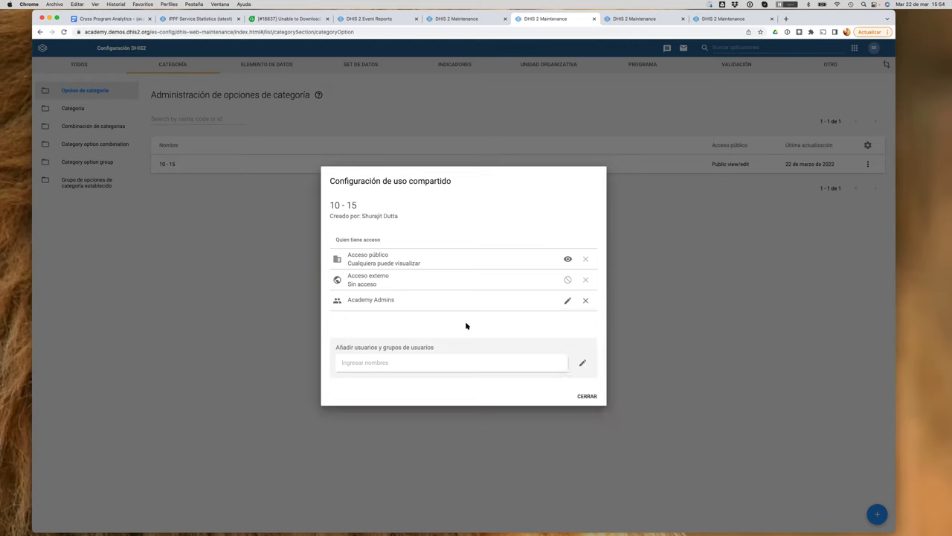
# Step: Add Usuarios de la academia with Solo lectura metadata and Puede guardar y visualizar data
pyautogui.write('usu')
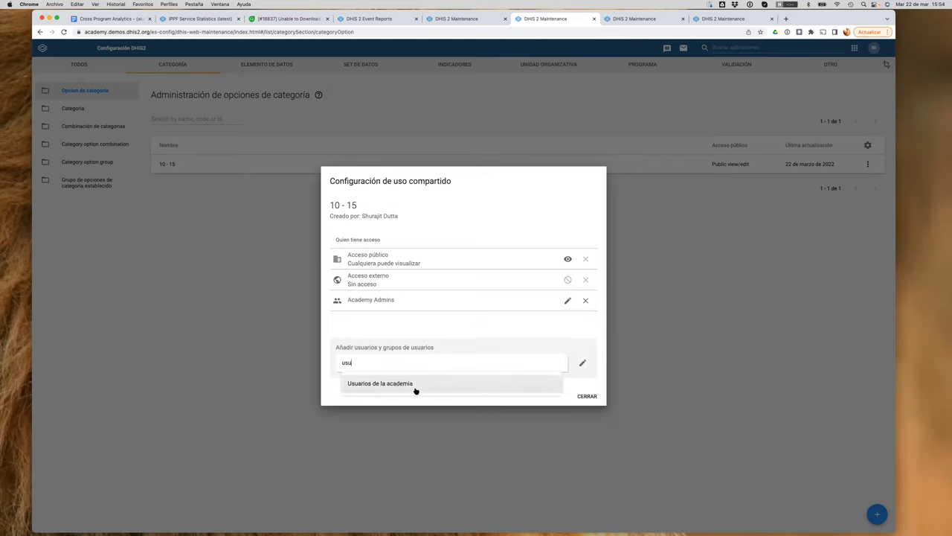
pyautogui.click(415, 388)
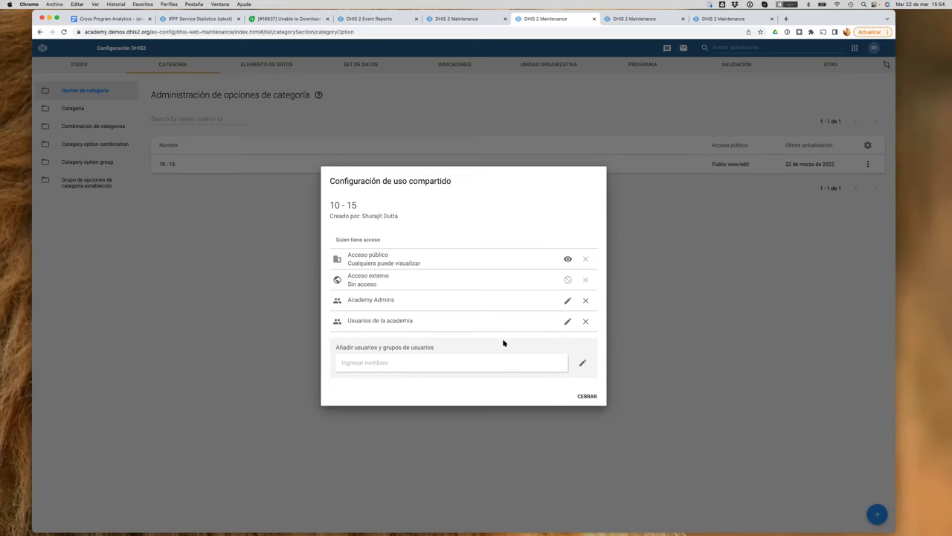
pyautogui.click(568, 320)
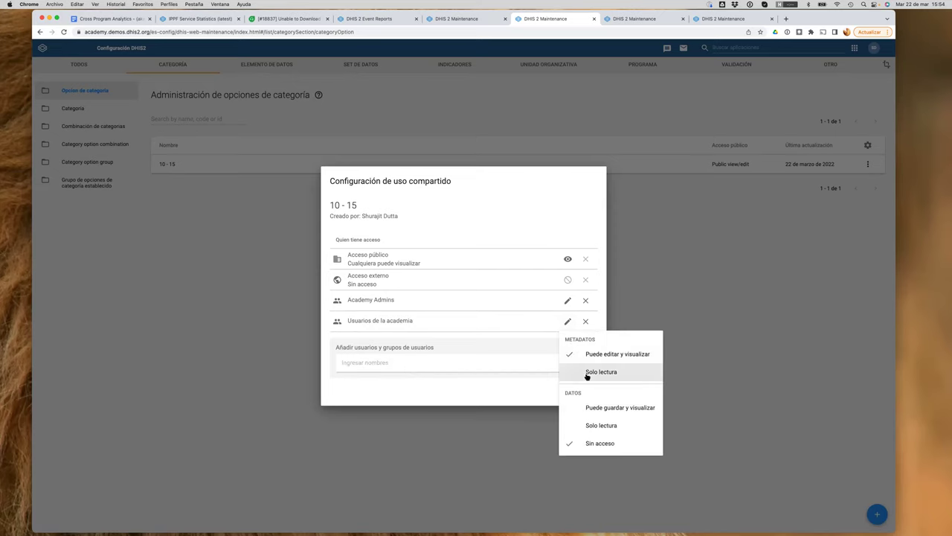
pyautogui.click(587, 374)
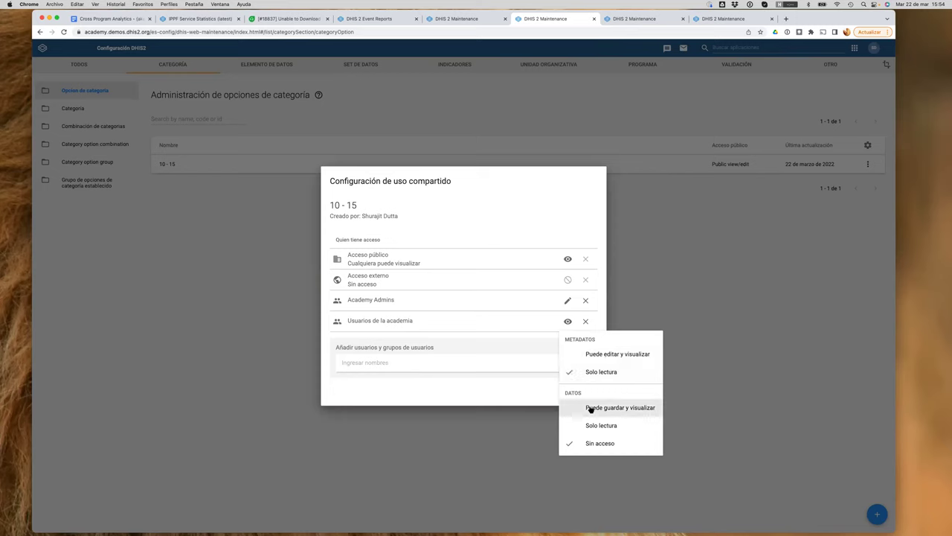
pyautogui.click(589, 408)
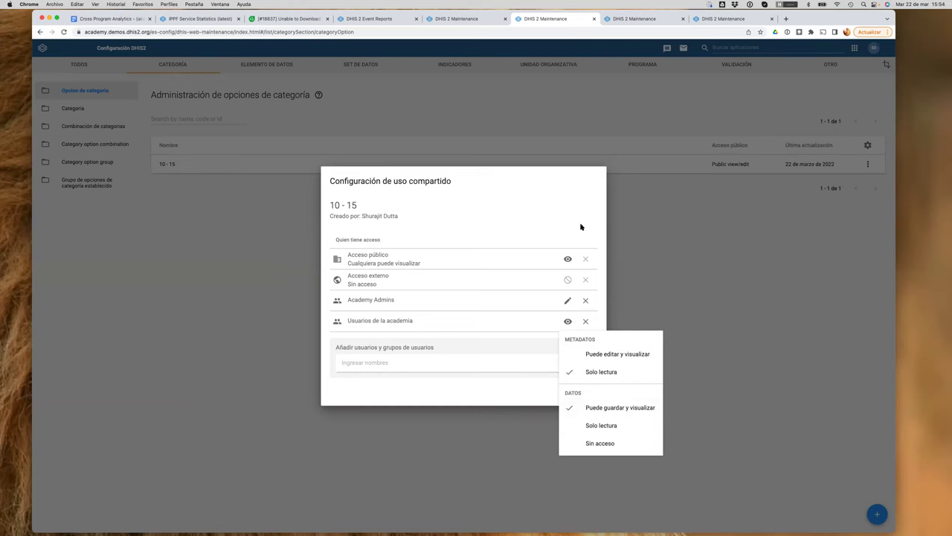
pyautogui.click(573, 210)
# Step: Close the 10 - 15 sharing dialog and switch to the Día 2 Google Slides tab
pyautogui.click(587, 397)
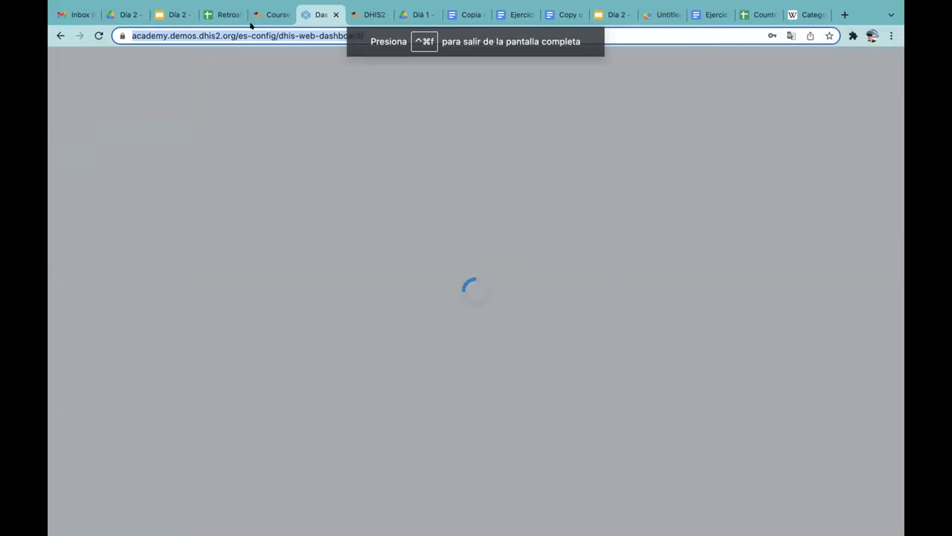
pyautogui.moveTo(101, 3)
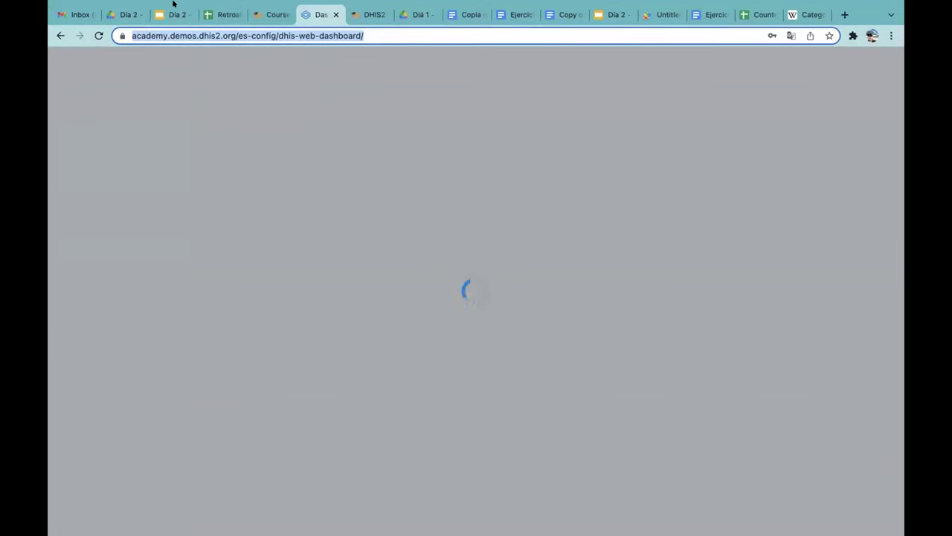
pyautogui.click(169, 46)
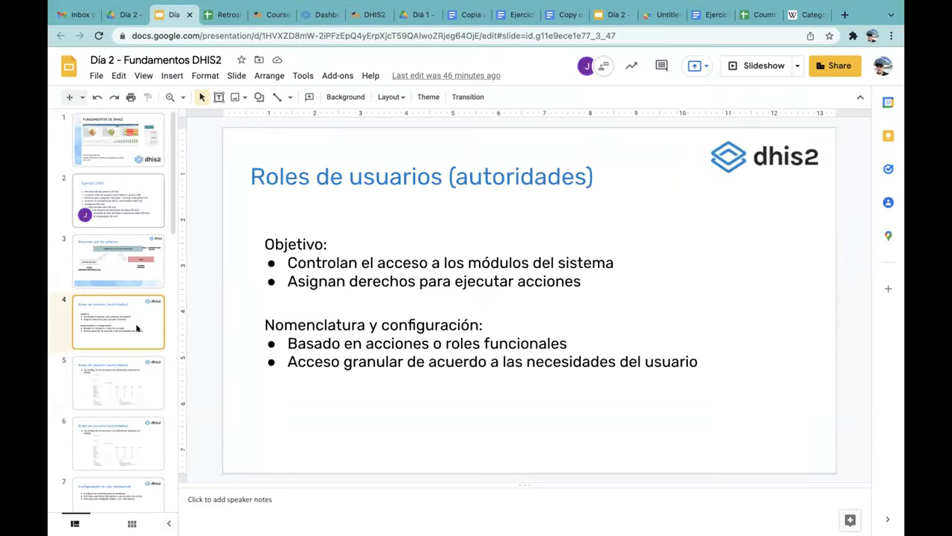
# Step: Present the slideshow and advance four slides to Unidades organizativas
pyautogui.click(747, 67)
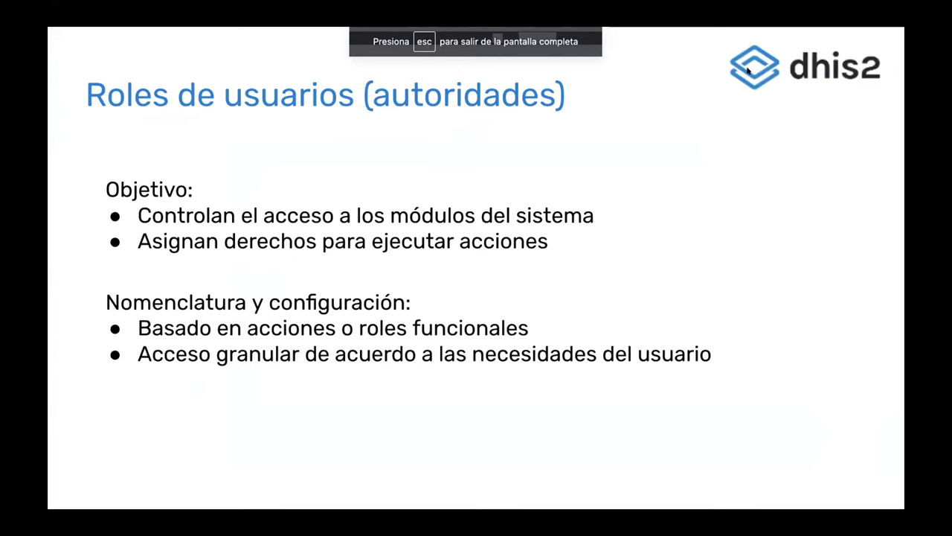
pyautogui.press('Right')
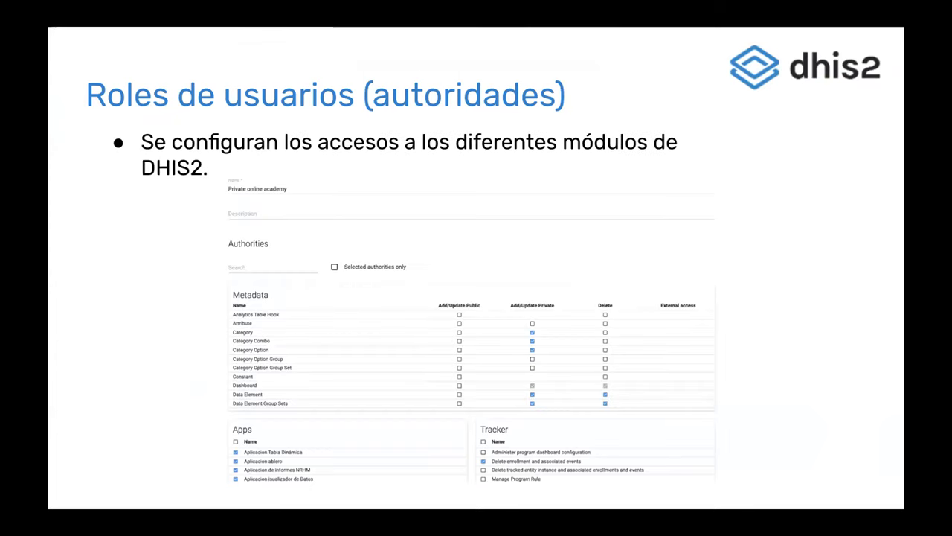
pyautogui.press('Right')
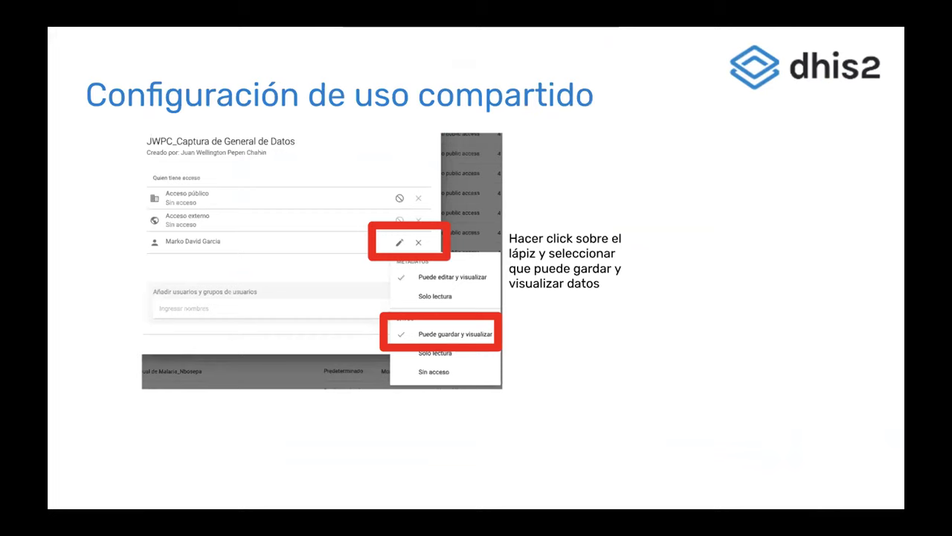
pyautogui.press('Right')
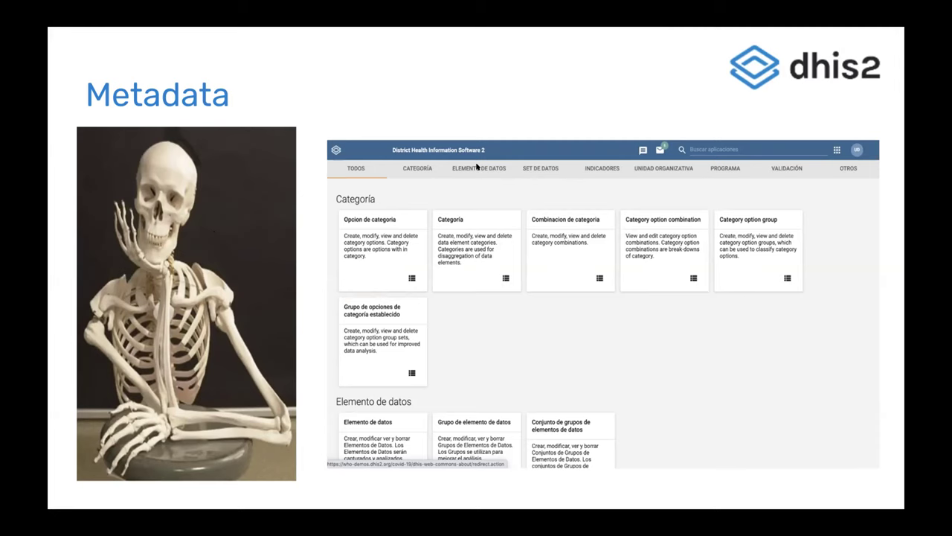
pyautogui.press('Right')
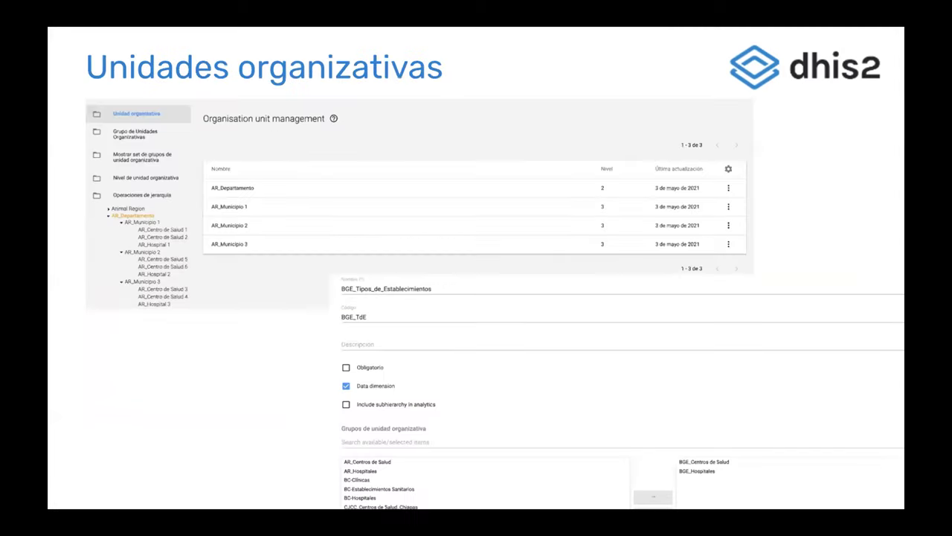
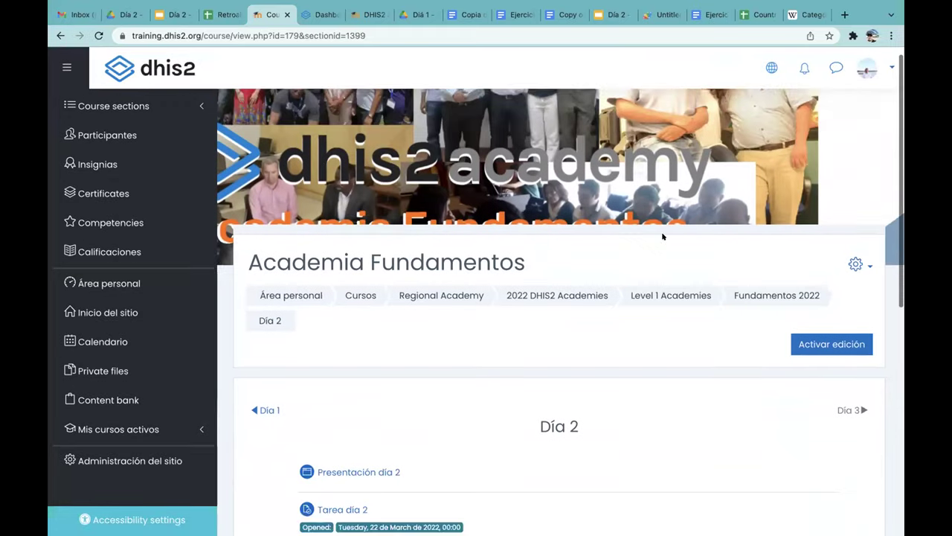
# Step: Review Día 2 of the 'Agenda academia fundamentos 2022' page, then return to the DHIS2 dashboard tab
pyautogui.click(749, 263)
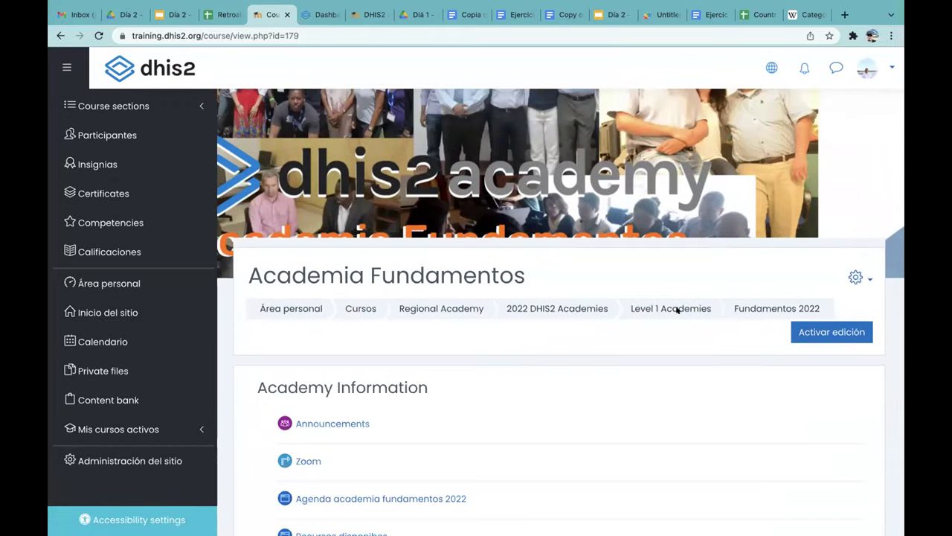
pyautogui.scroll(-3, 676, 308)
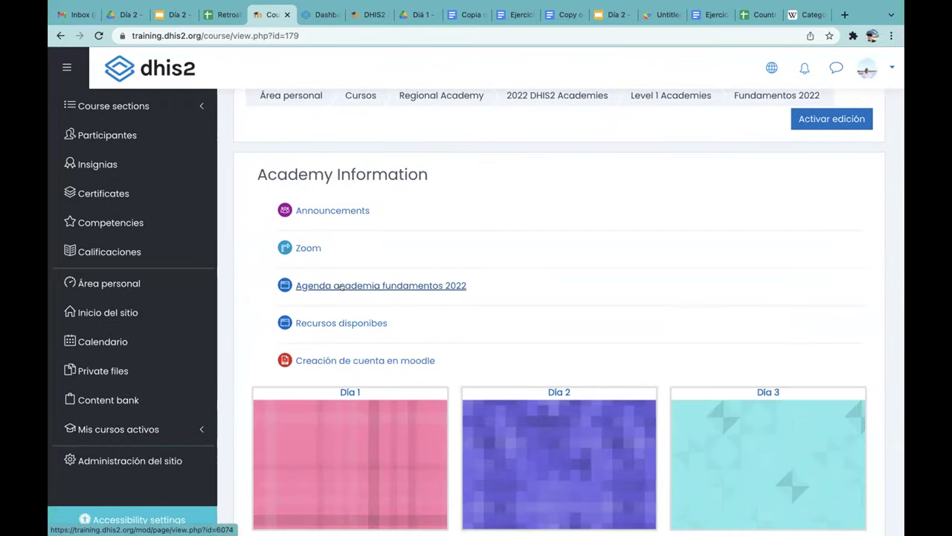
pyautogui.click(341, 286)
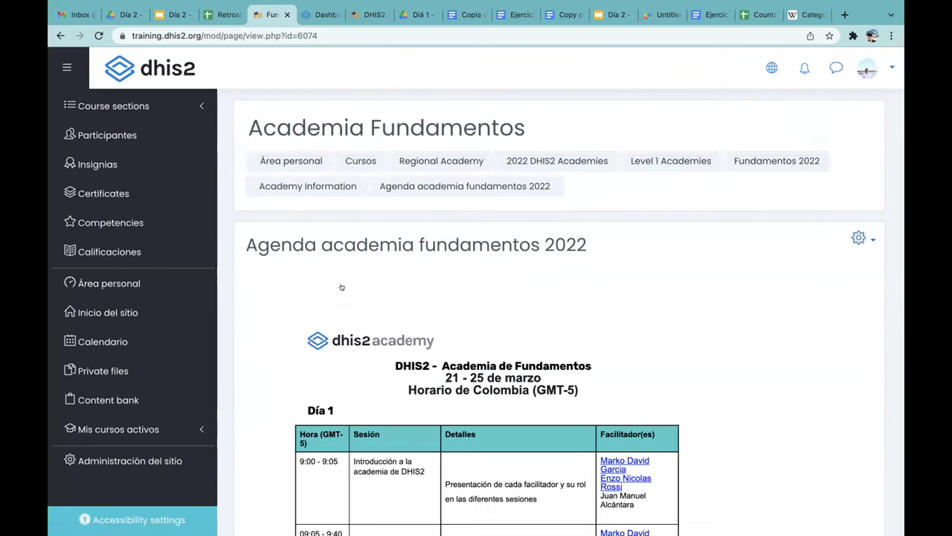
pyautogui.scroll(-8, 342, 288)
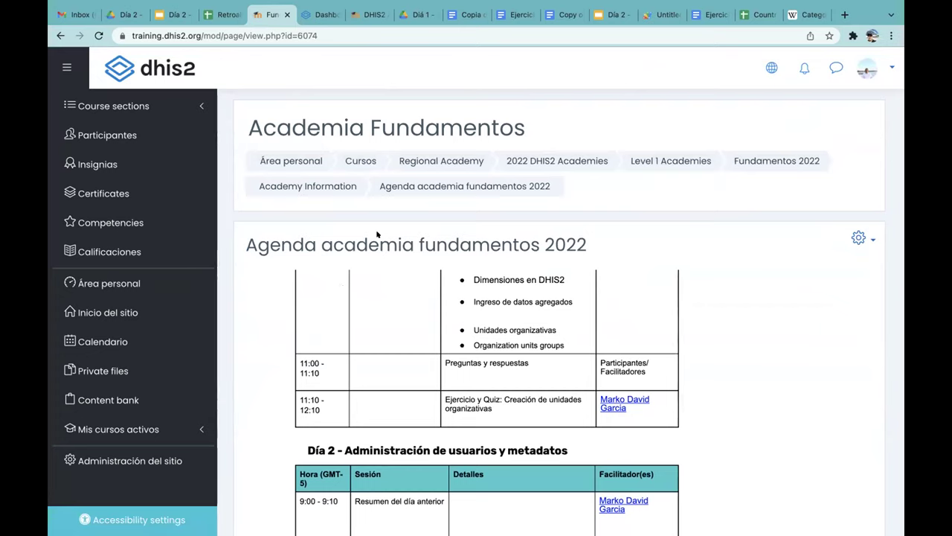
pyautogui.click(318, 15)
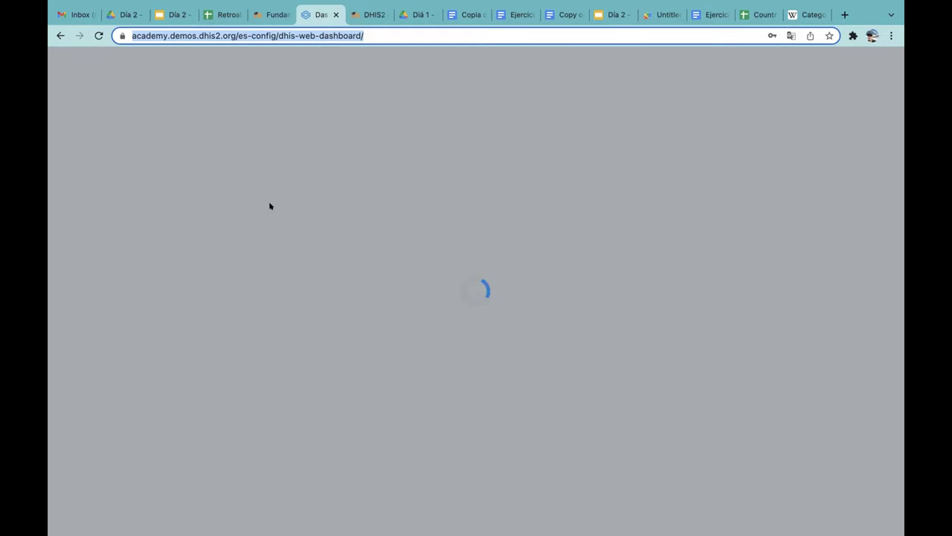
pyautogui.hotkey('ctrl', 'Left')
pyautogui.hotkey('ctrl', 'Left')
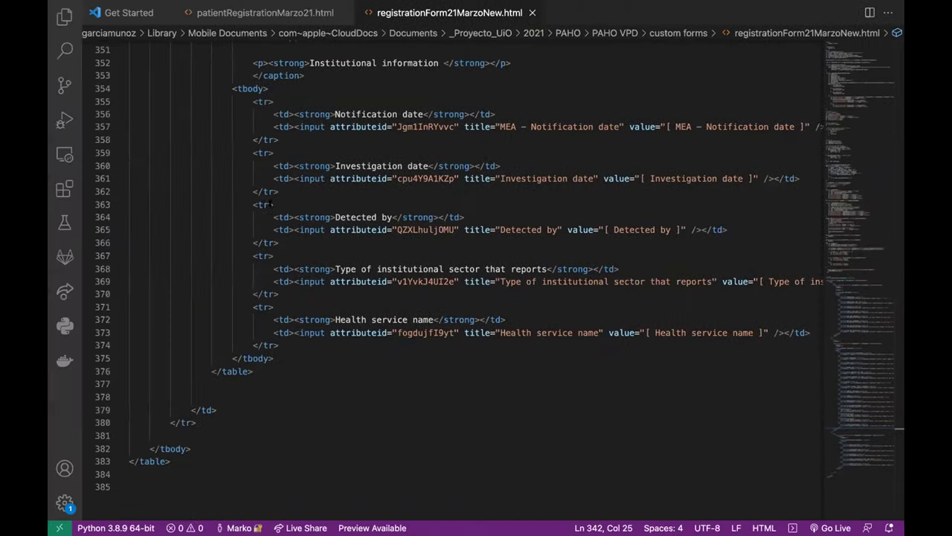
pyautogui.hotkey('ctrl', 'Left')
pyautogui.hotkey('ctrl', 'Left')
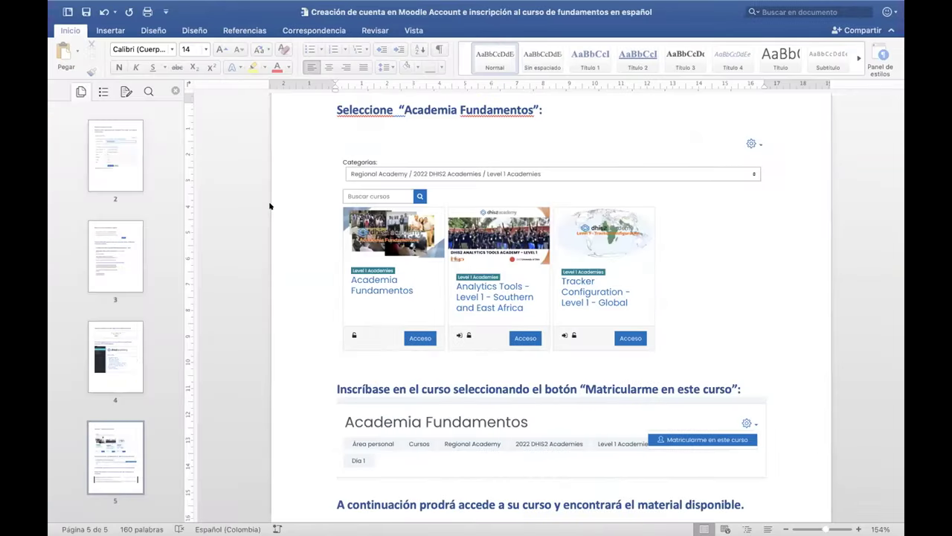
pyautogui.hotkey('ctrl', 'Left')
pyautogui.hotkey('ctrl', 'Left')
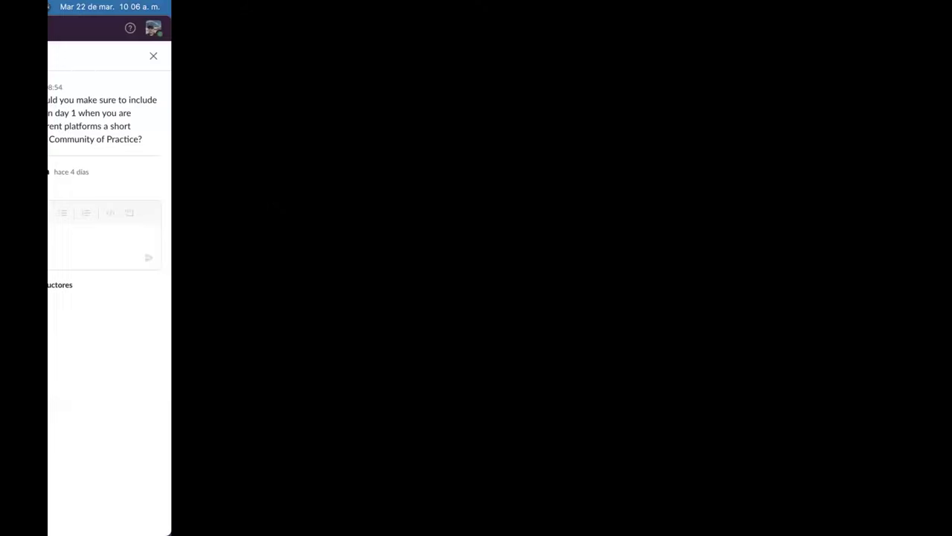
pyautogui.hotkey('ctrl', 'Right')
pyautogui.hotkey('ctrl', 'Right')
pyautogui.hotkey('ctrl', 'Right')
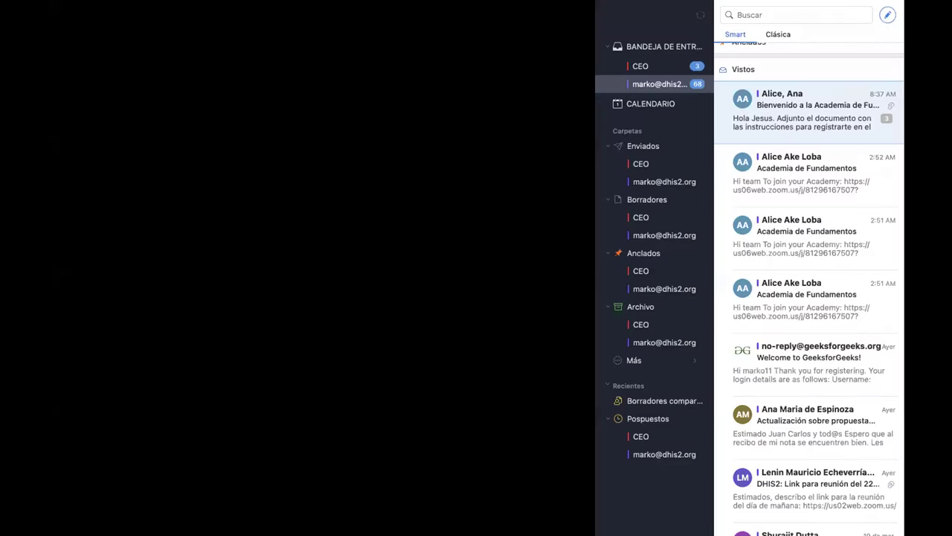
pyautogui.hotkey('ctrl', 'Right')
pyautogui.hotkey('ctrl', 'Right')
pyautogui.hotkey('ctrl', 'Right')
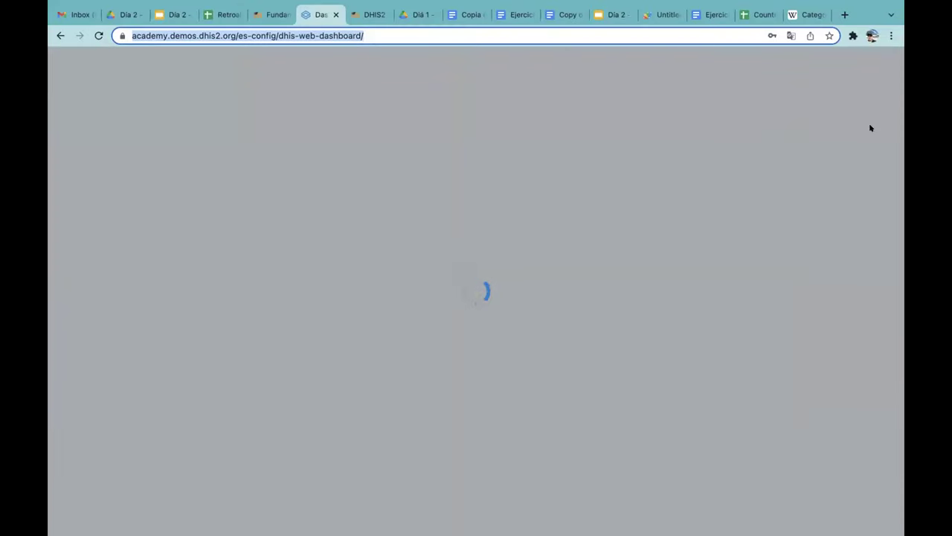
pyautogui.click(872, 35)
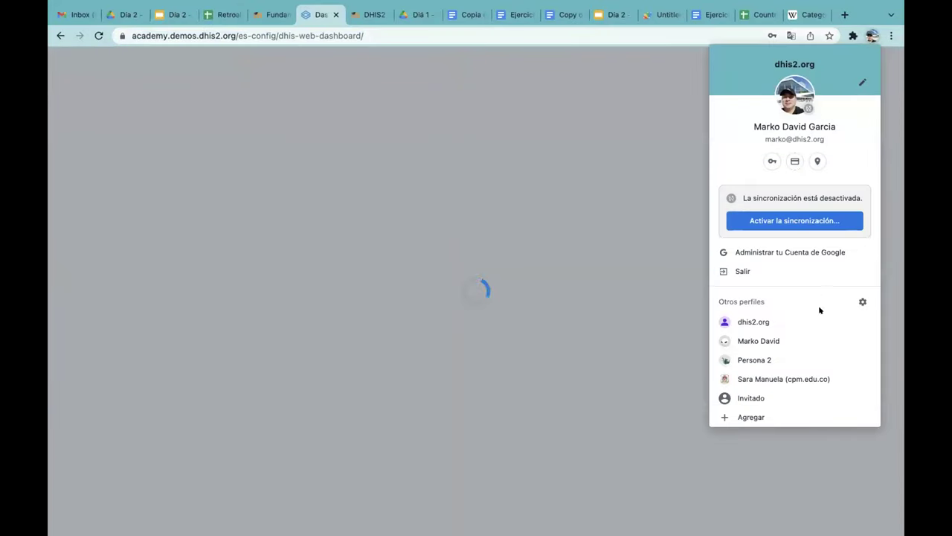
pyautogui.click(819, 339)
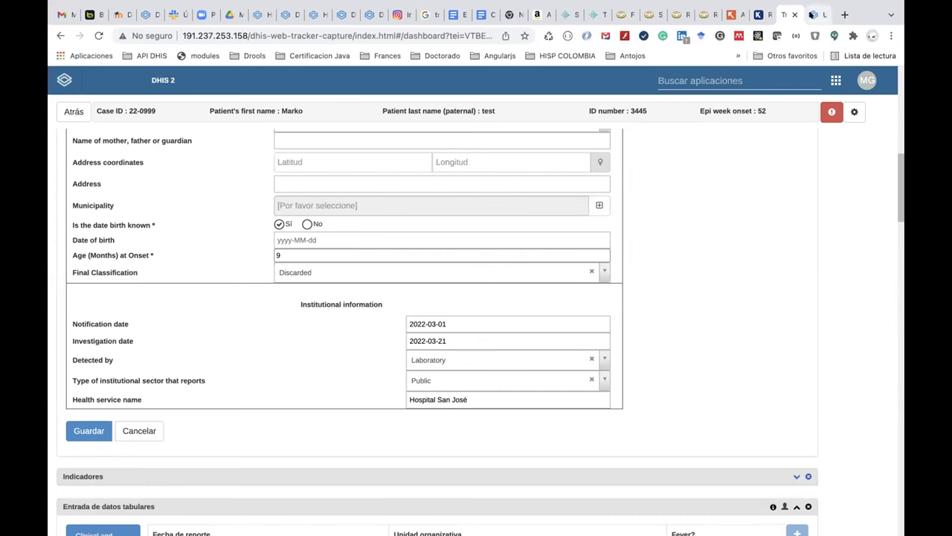
# Step: From the User management tab, search the apps menu for 'man' and launch Mantenimiento
pyautogui.click(811, 15)
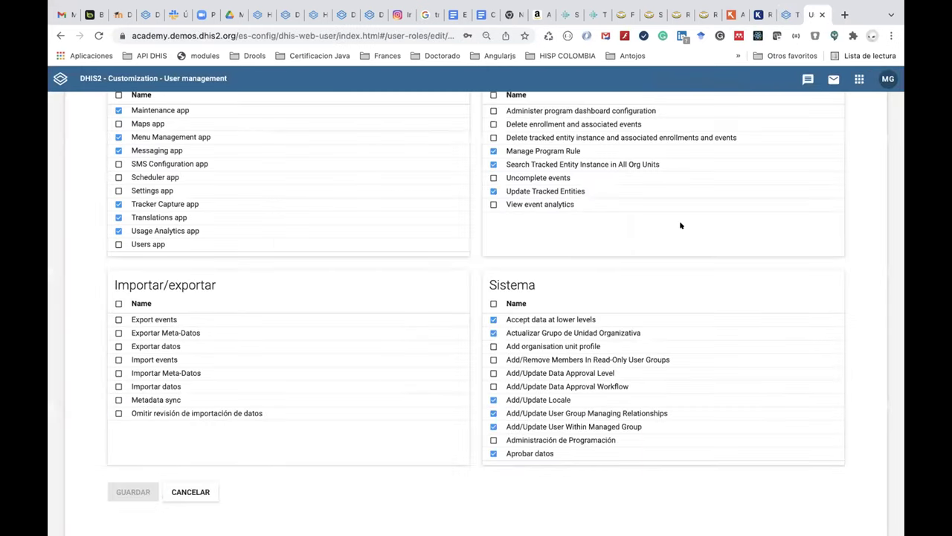
pyautogui.scroll(15, 680, 224)
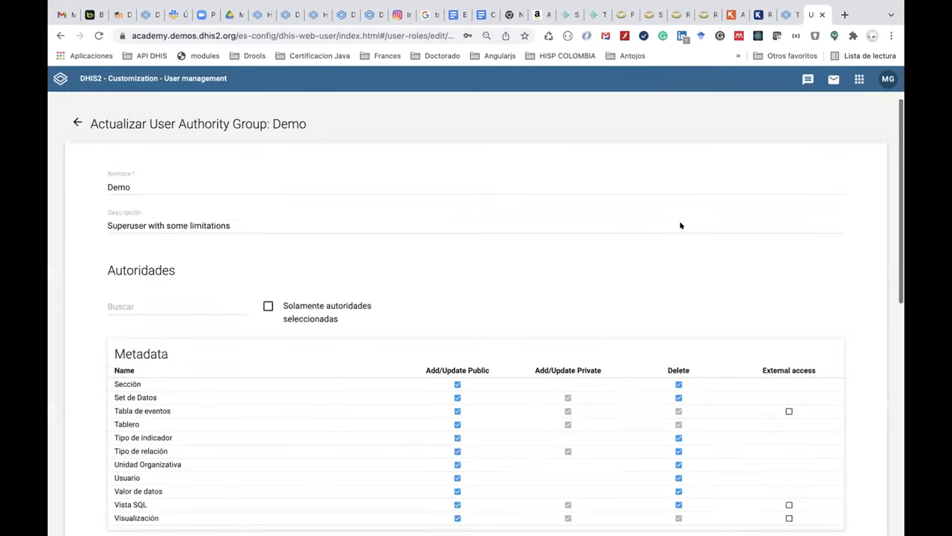
pyautogui.click(857, 77)
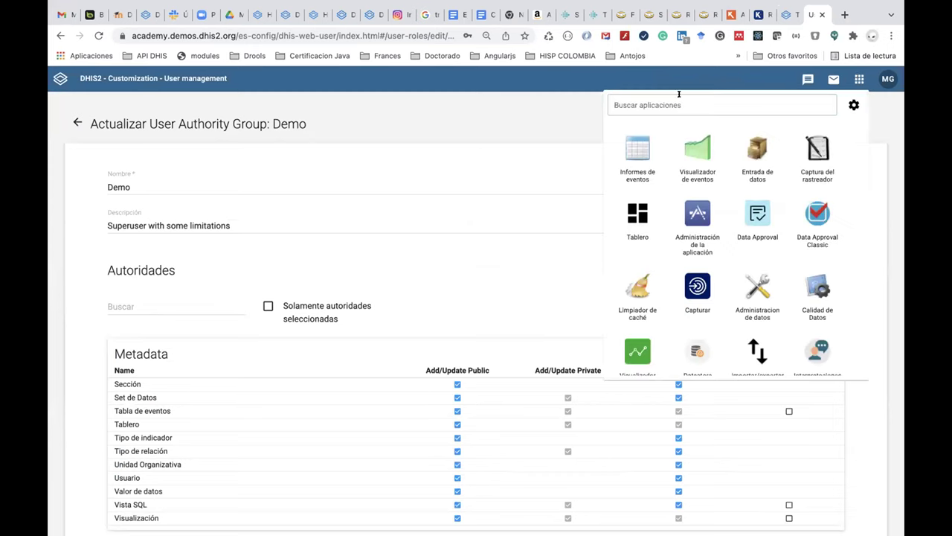
pyautogui.write('mal')
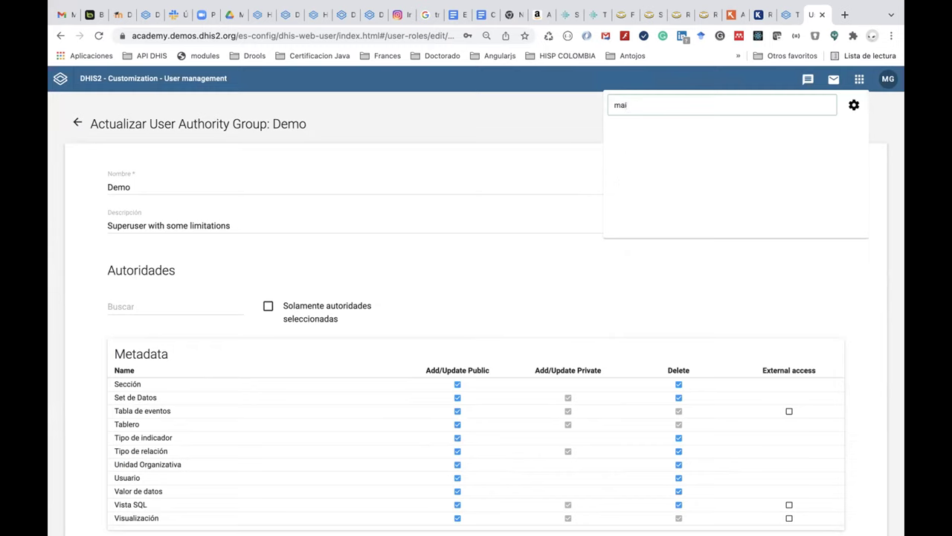
pyautogui.press('BackSpace')
pyautogui.write('n')
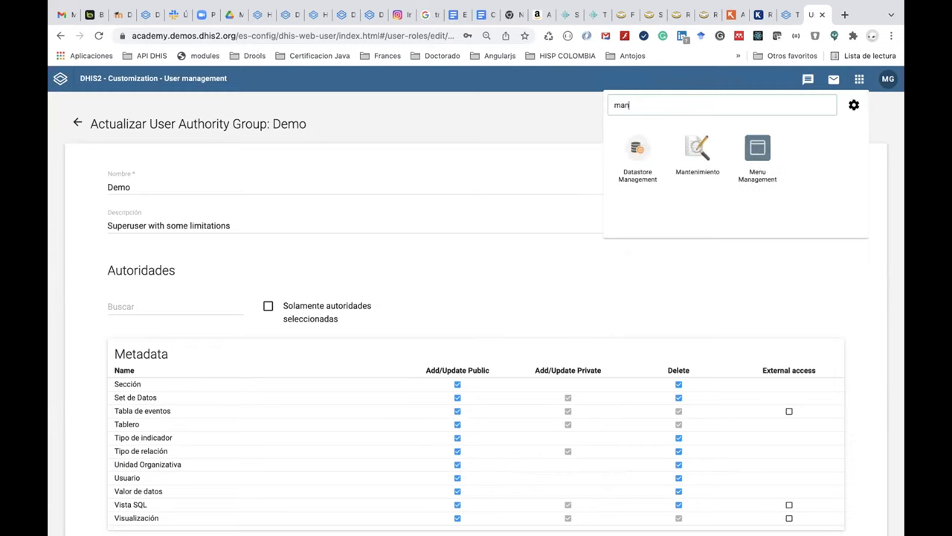
pyautogui.click(694, 158)
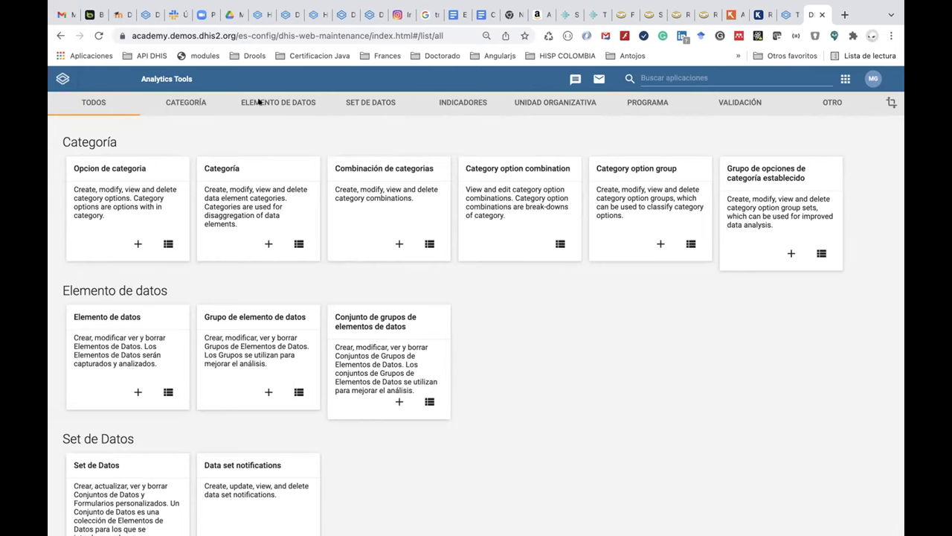
# Step: Go to Categoría > Opción de categoría and start a new category option
pyautogui.click(195, 102)
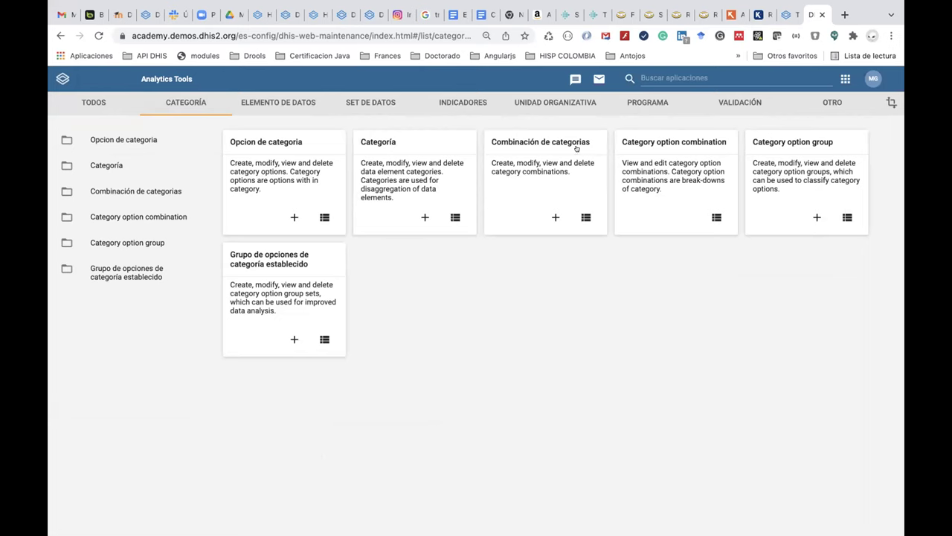
pyautogui.click(257, 142)
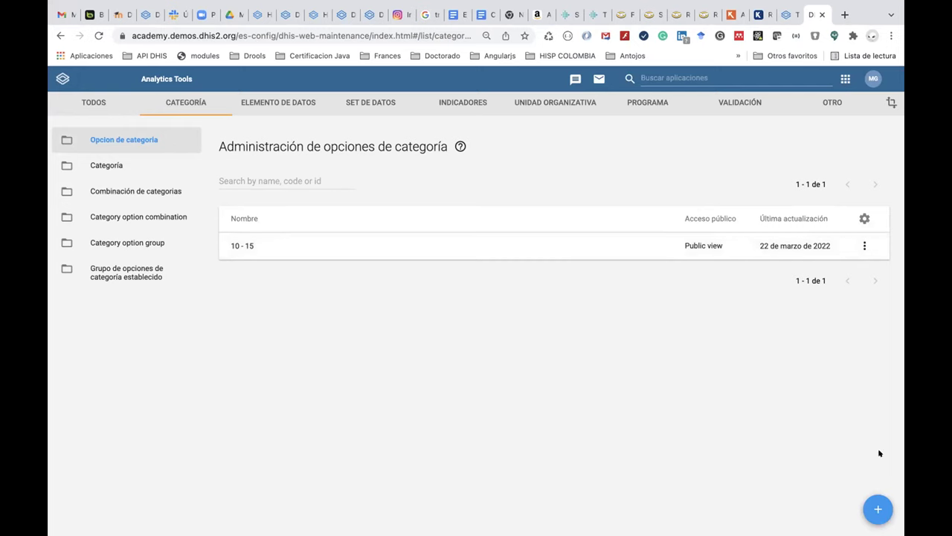
pyautogui.click(877, 510)
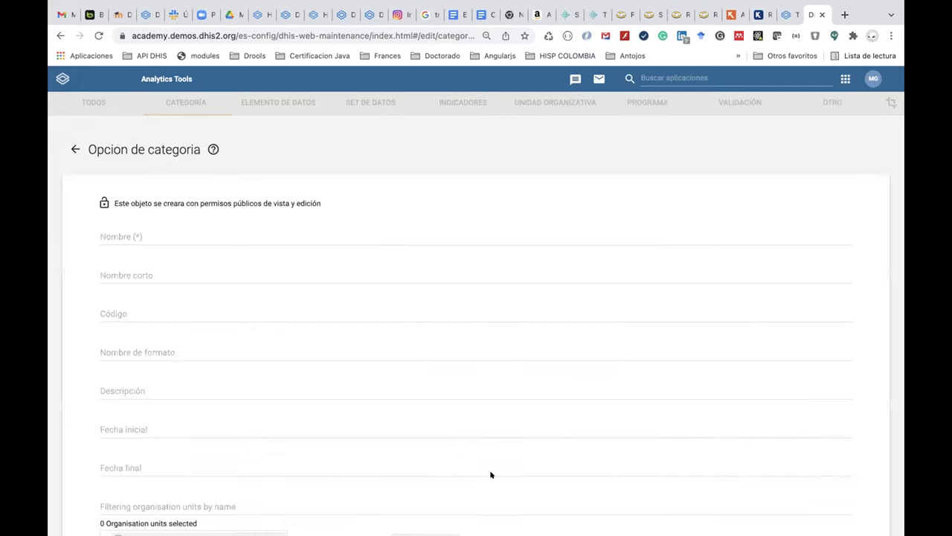
# Step: Enter Pfizer as the category option's name, short name and format name
pyautogui.click(186, 236)
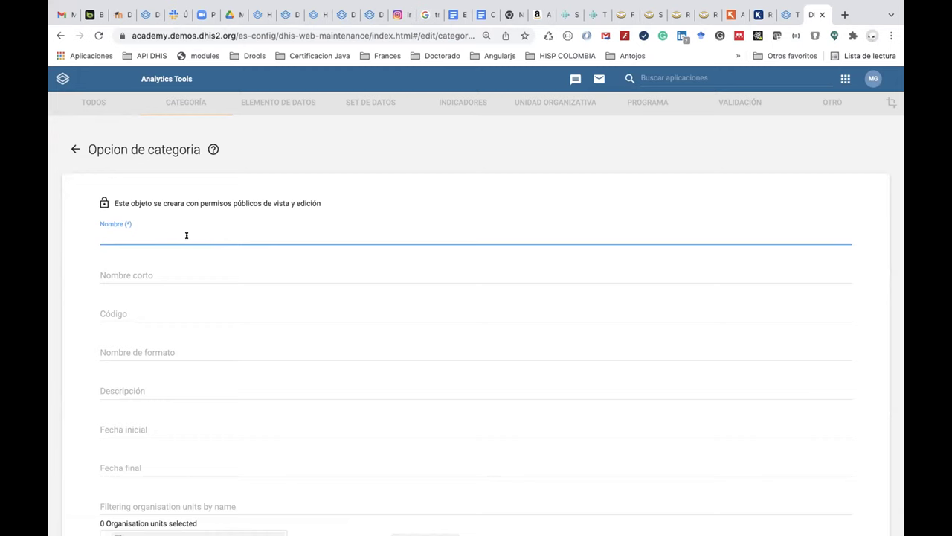
pyautogui.write('Pfizer')
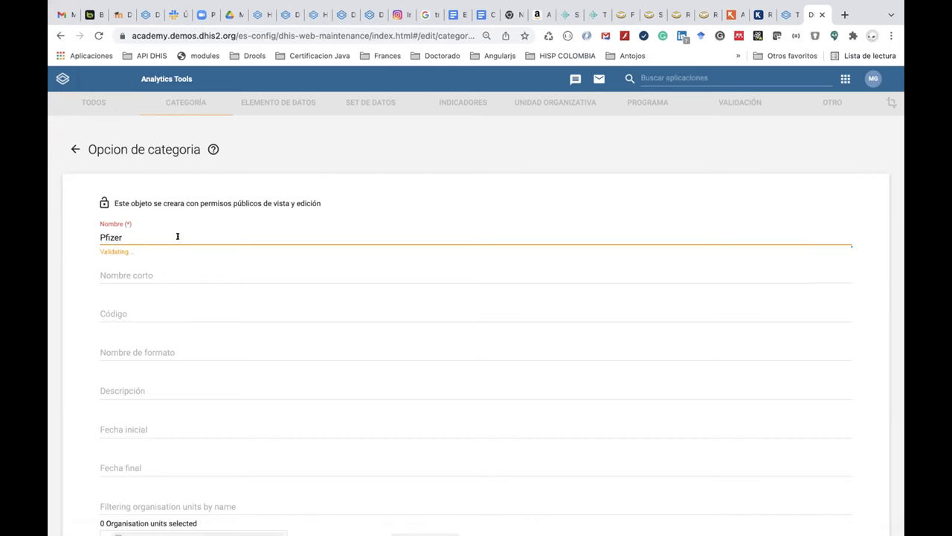
pyautogui.doubleClick(124, 236)
pyautogui.hotkey('ctrl', 'c')
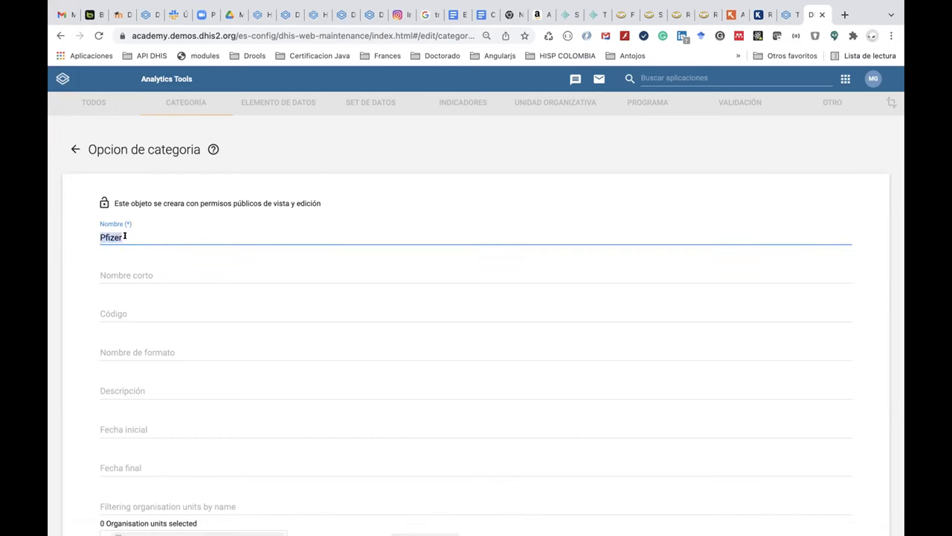
pyautogui.click(119, 275)
pyautogui.hotkey('ctrl', 'v')
pyautogui.click(129, 352)
pyautogui.hotkey('ctrl', 'v')
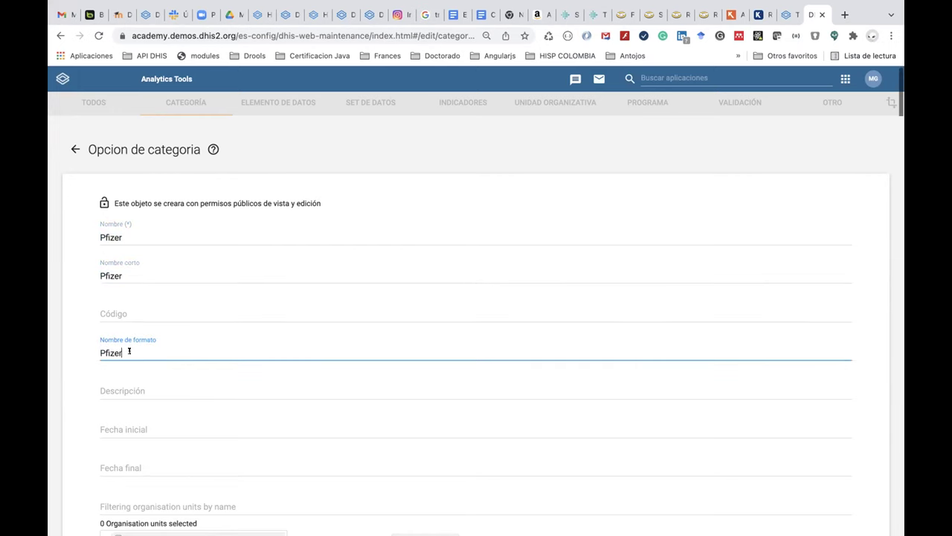
# Step: Save the Pfizer category option with GUARDAR
pyautogui.scroll(-5, 129, 349)
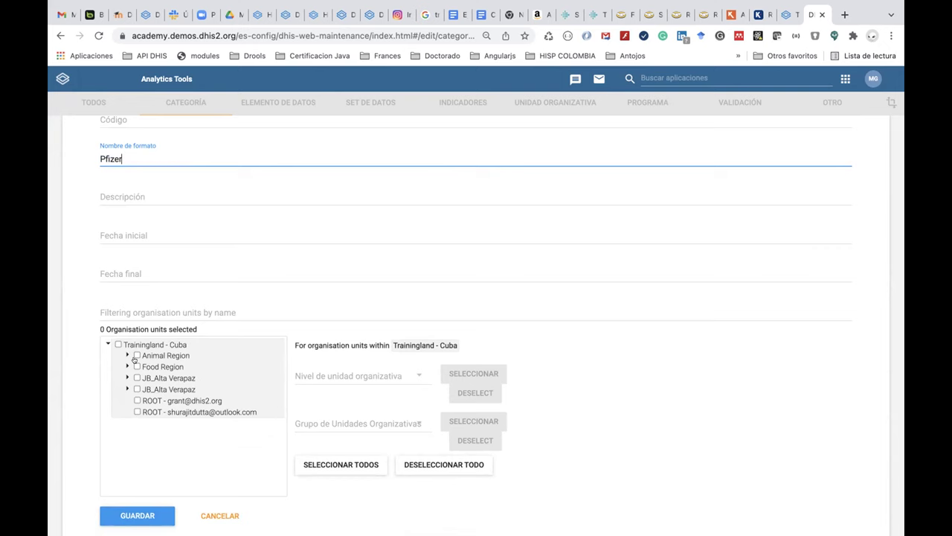
pyautogui.scroll(1, 146, 215)
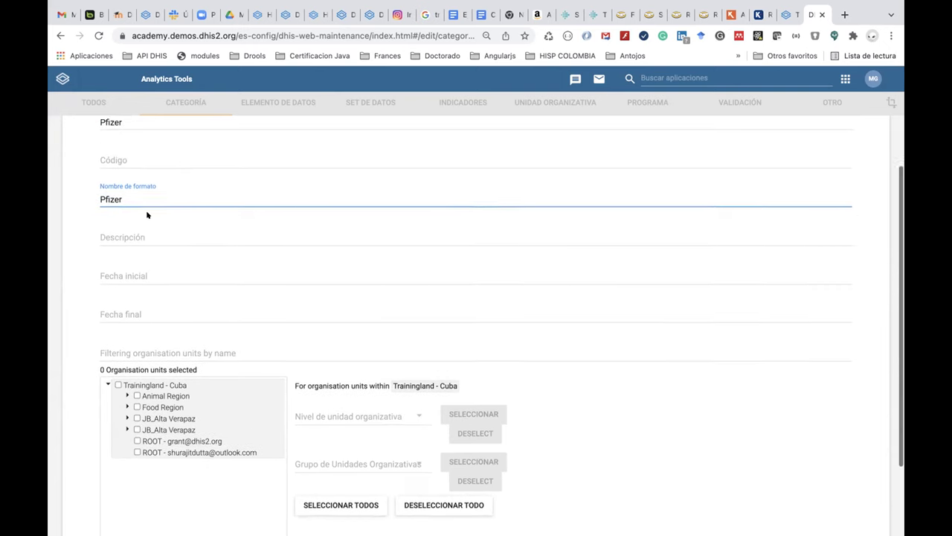
pyautogui.scroll(2, 146, 215)
pyautogui.scroll(-2, 147, 212)
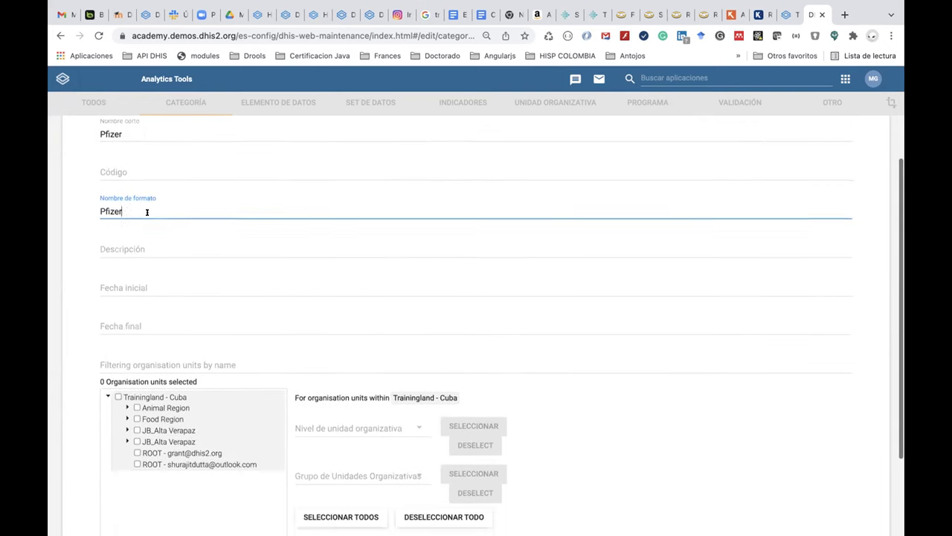
pyautogui.scroll(-3, 146, 212)
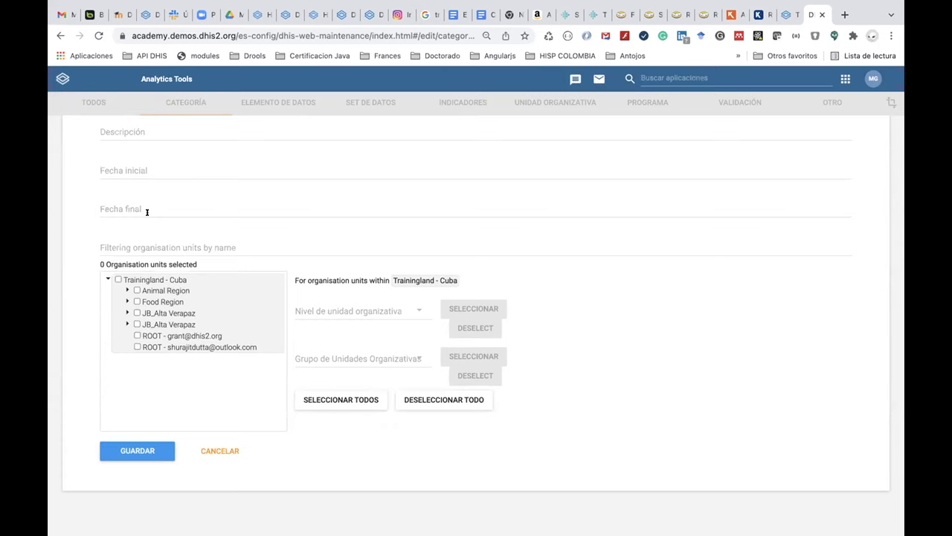
pyautogui.scroll(5, 147, 212)
pyautogui.scroll(-3, 146, 212)
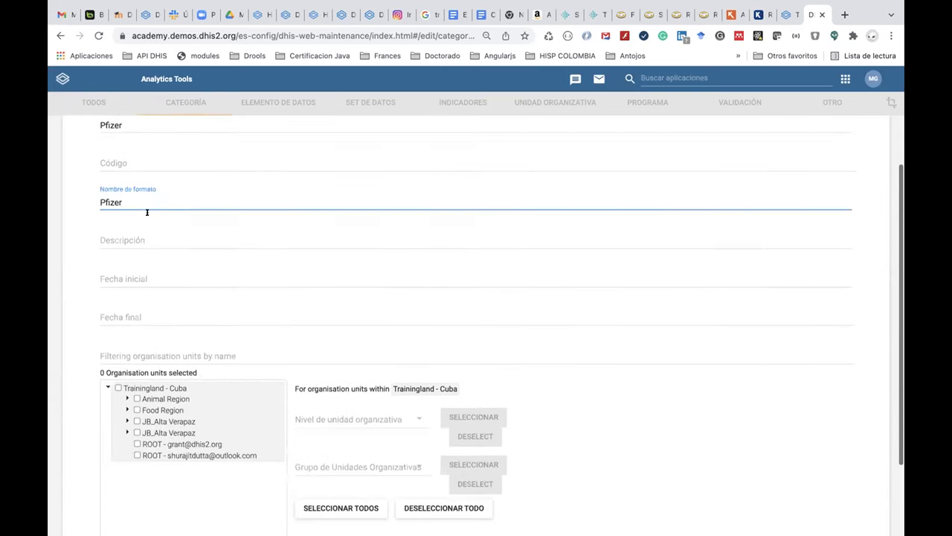
pyautogui.scroll(-3, 146, 212)
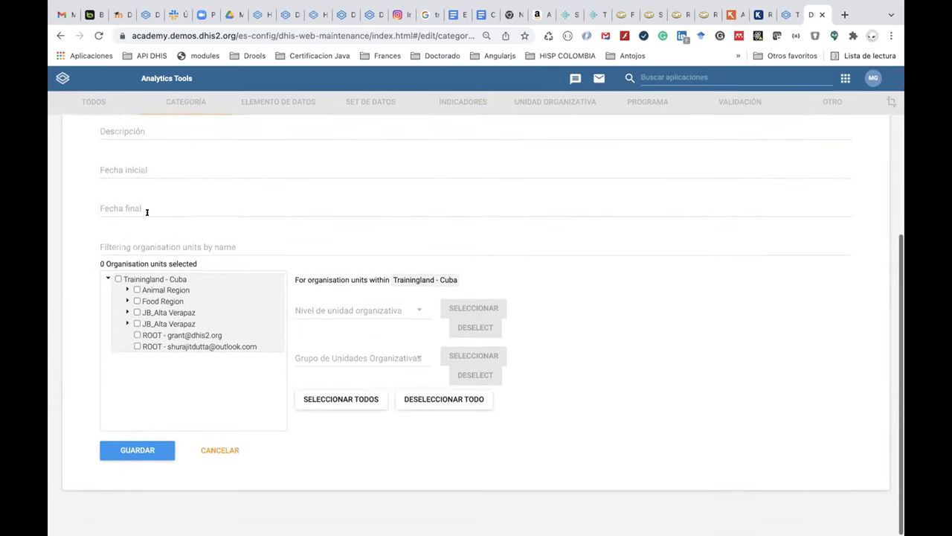
pyautogui.click(143, 451)
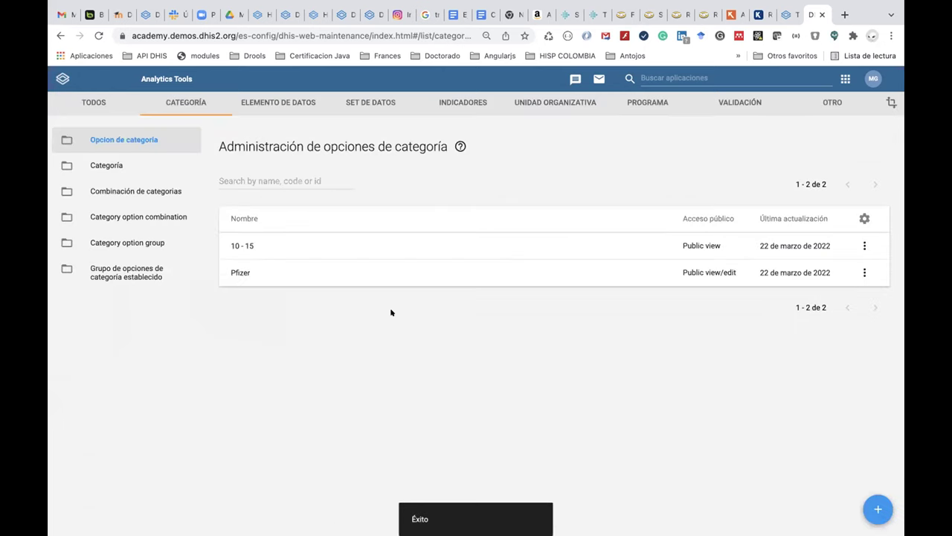
# Step: Add an 'Astrazeneca' category option, copying the name into short and format names, and save
pyautogui.click(878, 509)
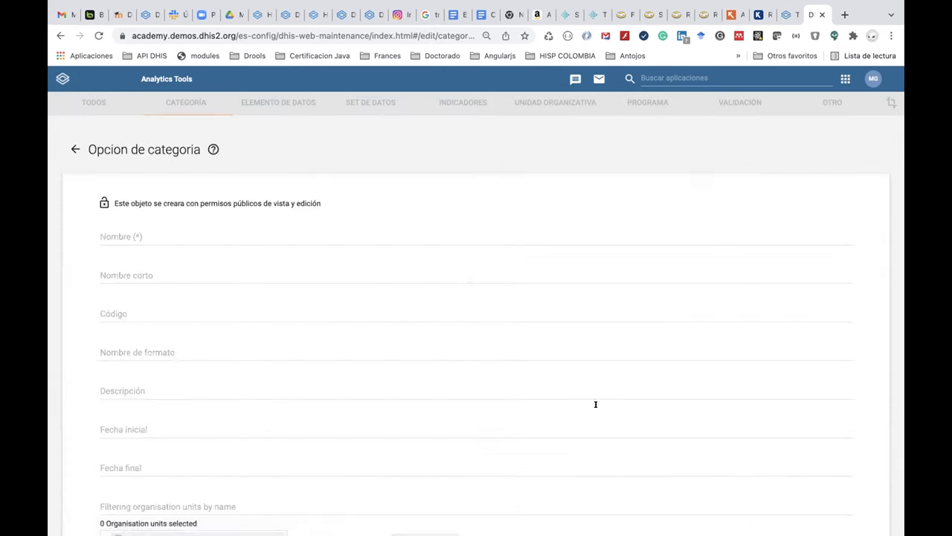
pyautogui.click(283, 224)
pyautogui.write('Ast')
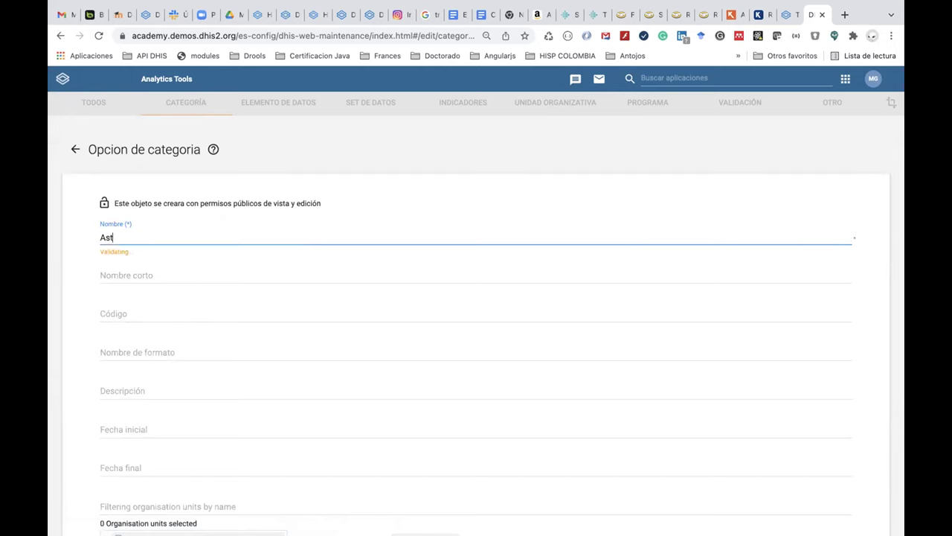
pyautogui.write('razeneca')
pyautogui.click(257, 263)
pyautogui.doubleClick(181, 233)
pyautogui.hotkey('ctrl', 'c')
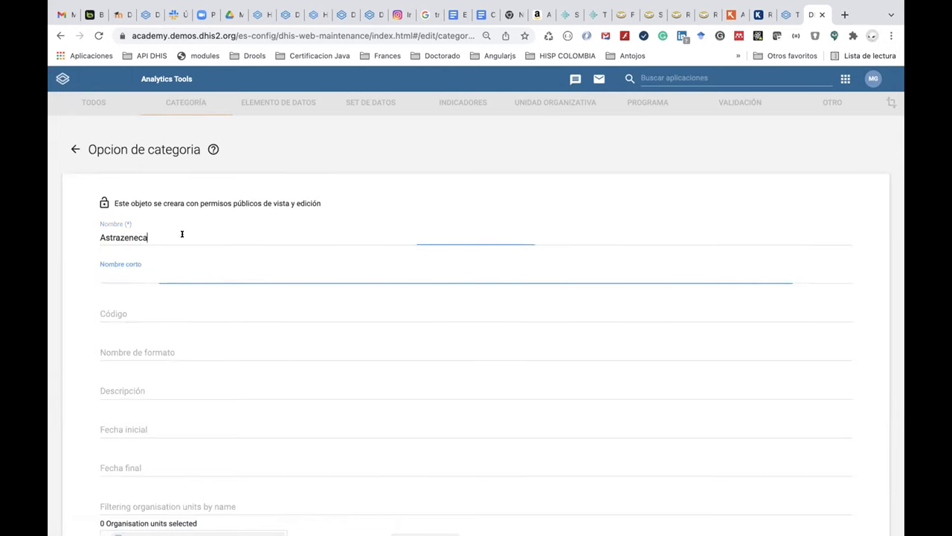
pyautogui.click(157, 279)
pyautogui.hotkey('ctrl', 'v')
pyautogui.click(165, 353)
pyautogui.hotkey('ctrl', 'v')
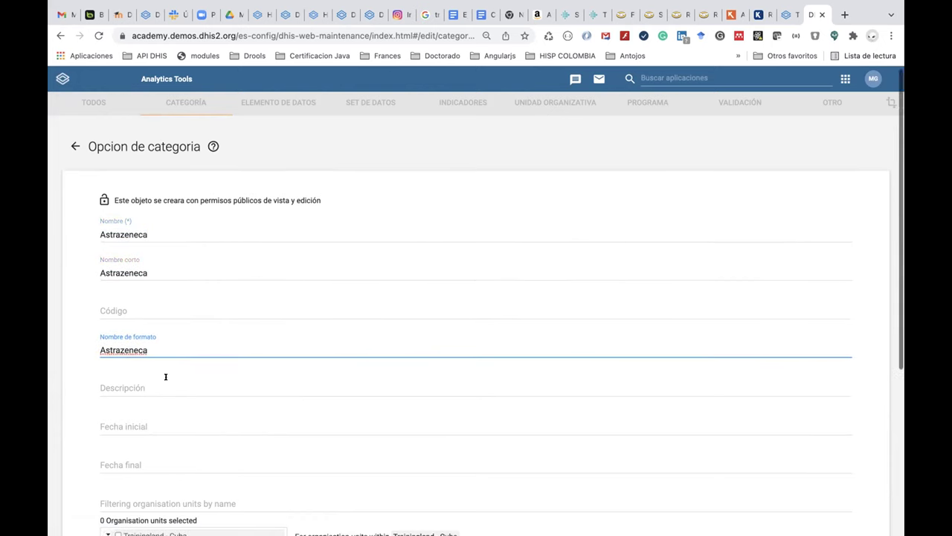
pyautogui.scroll(-5, 165, 377)
pyautogui.click(142, 445)
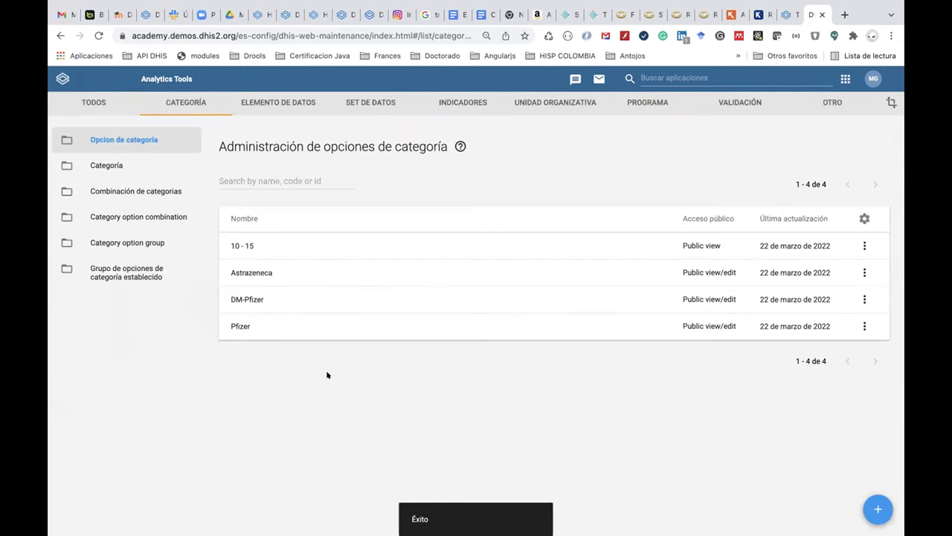
# Step: Add a 'Sinovac' category option, pasting Sinovac into short and format names, and save
pyautogui.click(876, 506)
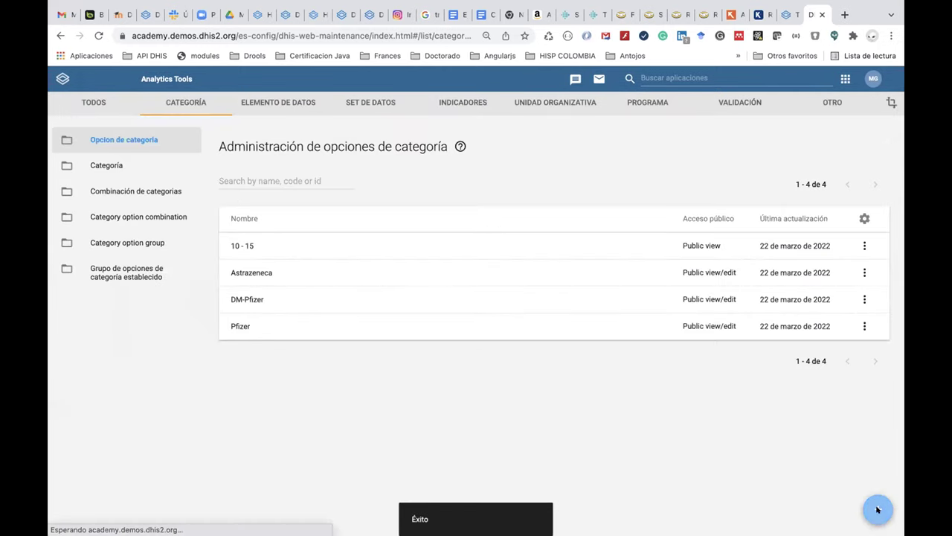
pyautogui.click(252, 235)
pyautogui.write('S')
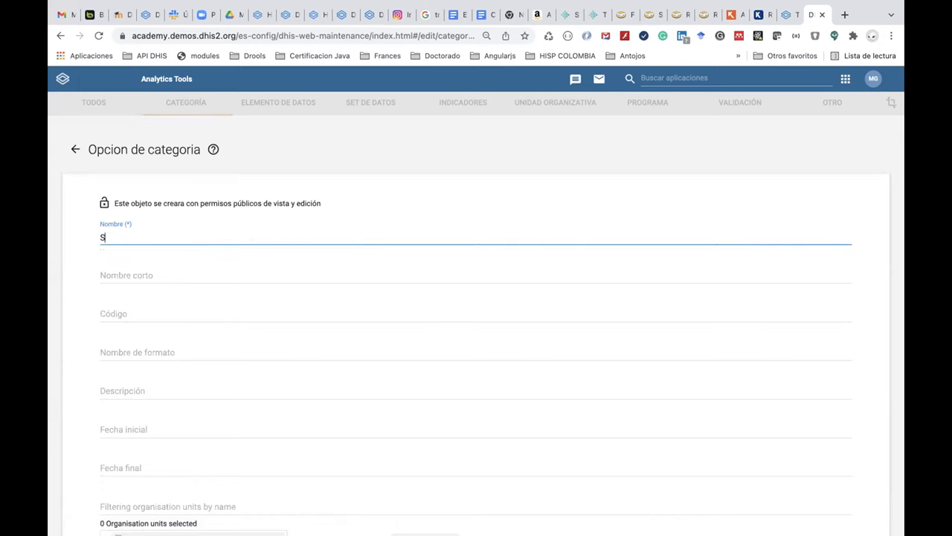
pyautogui.write('inovac')
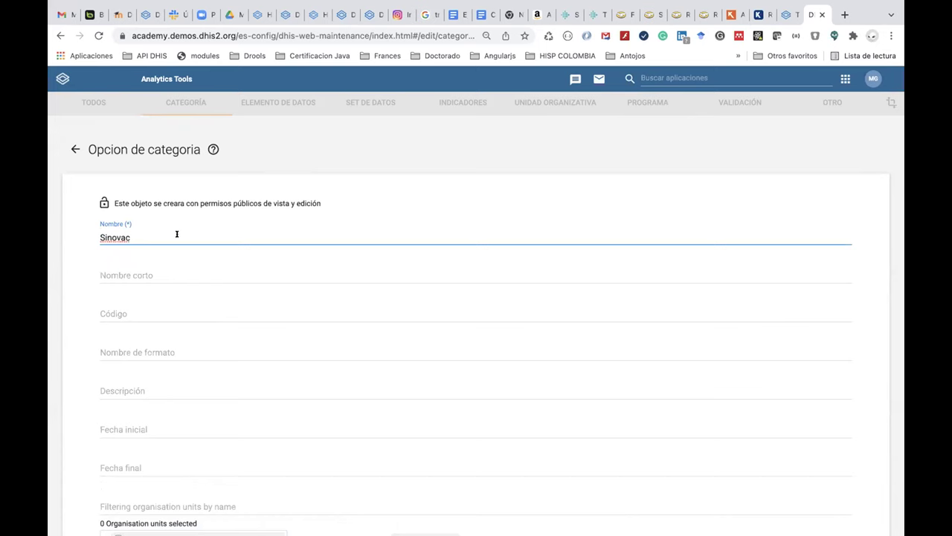
pyautogui.press('super+a')
pyautogui.press('super+c')
pyautogui.click(154, 270)
pyautogui.press('super+v')
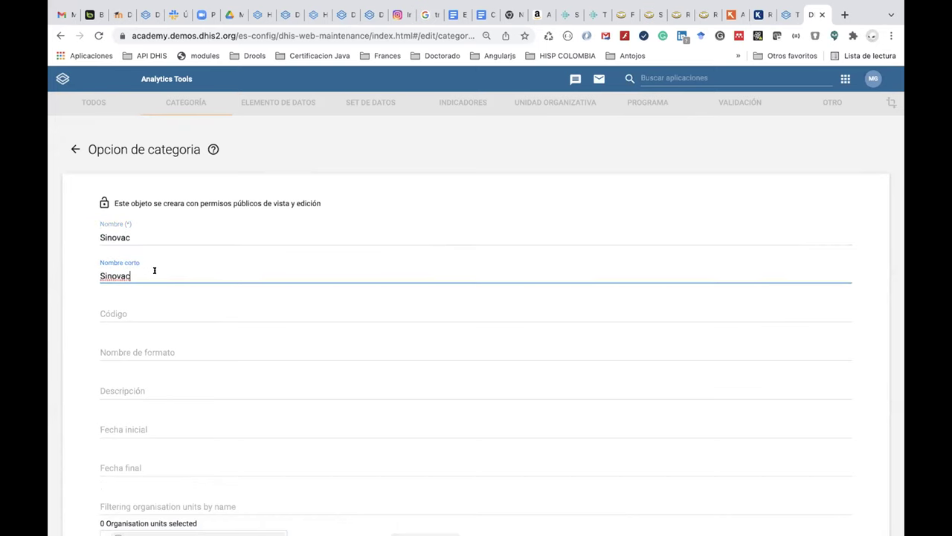
pyautogui.click(154, 346)
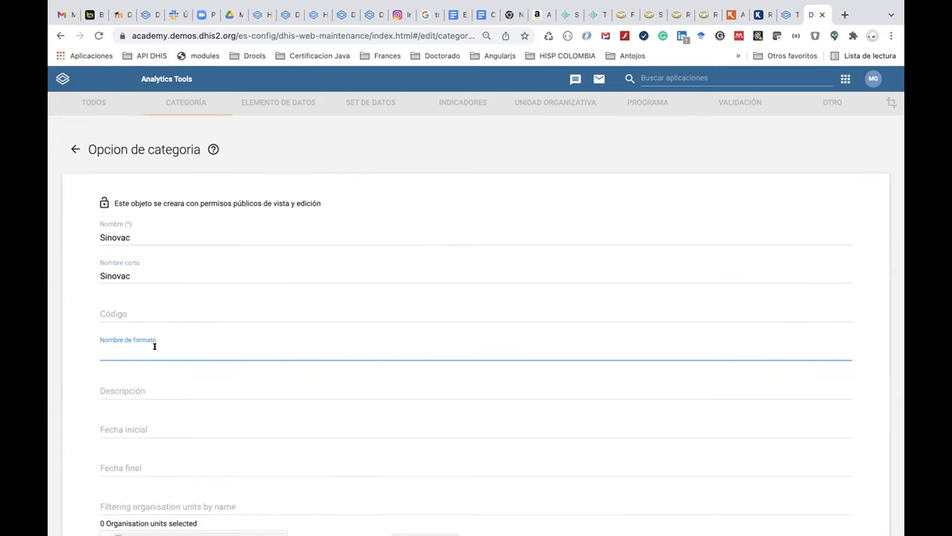
pyautogui.write('v')
pyautogui.press('BackSpace')
pyautogui.press('super+v')
pyautogui.scroll(-4, 157, 450)
pyautogui.click(143, 450)
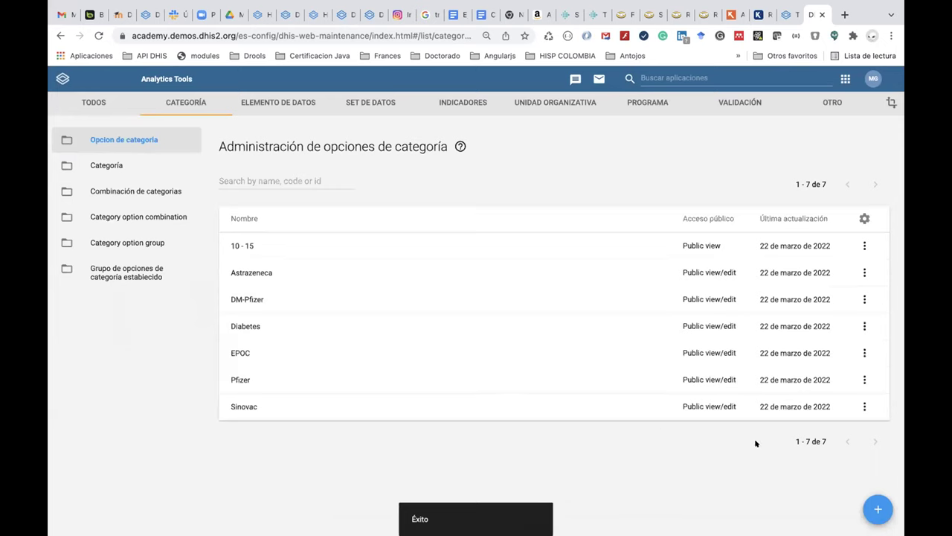
# Step: Name the new option 'MG - Jansen' in name, short name and format name, and save it
pyautogui.click(138, 232)
pyautogui.write('Jansen')
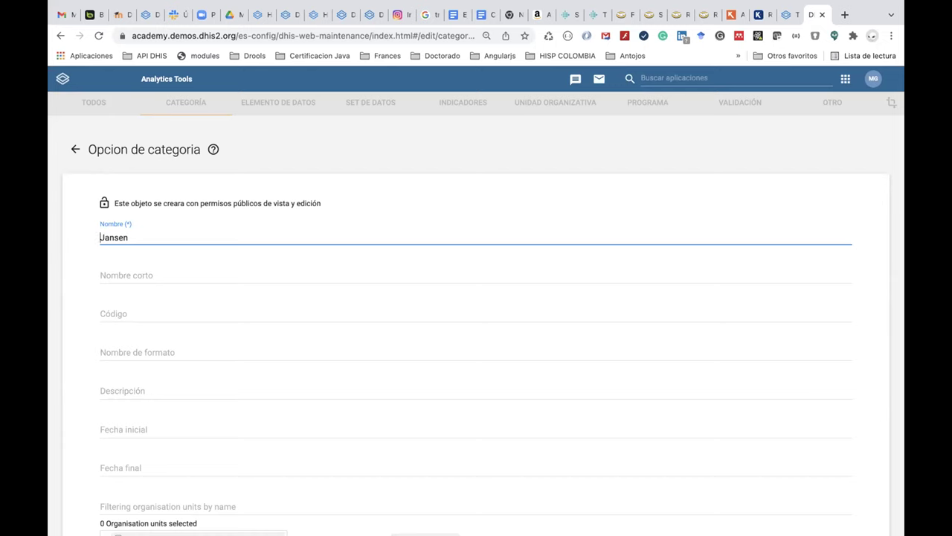
pyautogui.write('MG -')
pyautogui.hotkey('alt', 'shift', 'Left')
pyautogui.hotkey('alt', 'shift', 'Left')
pyautogui.hotkey('alt', 'shift', 'Left')
pyautogui.hotkey('ctrl', 'c')
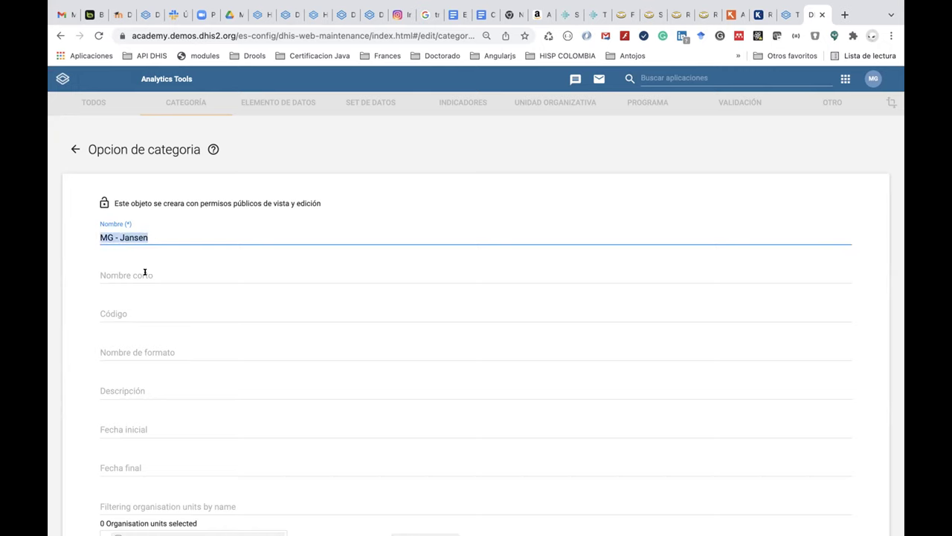
pyautogui.click(145, 273)
pyautogui.hotkey('ctrl', 'v')
pyautogui.click(144, 345)
pyautogui.hotkey('ctrl', 'v')
pyautogui.scroll(-5, 144, 372)
pyautogui.click(142, 446)
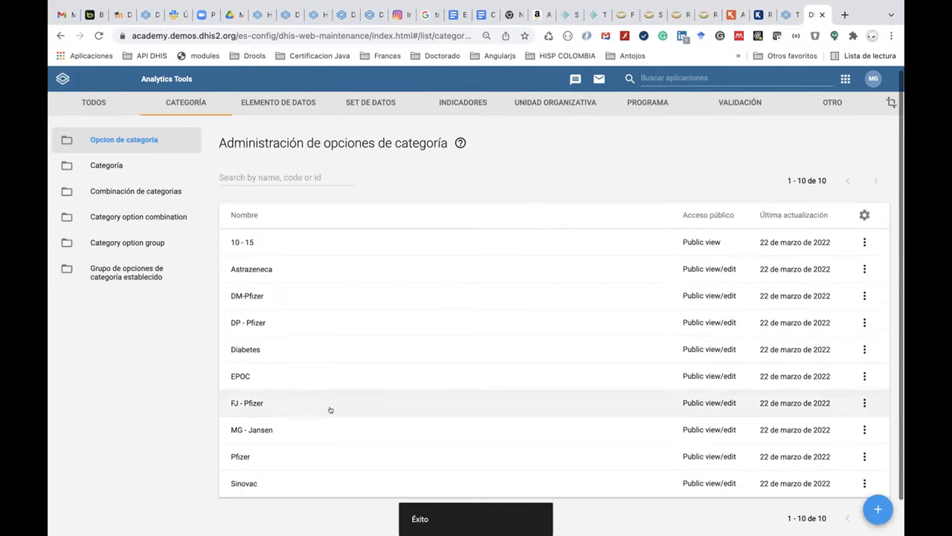
pyautogui.scroll(-1, 330, 410)
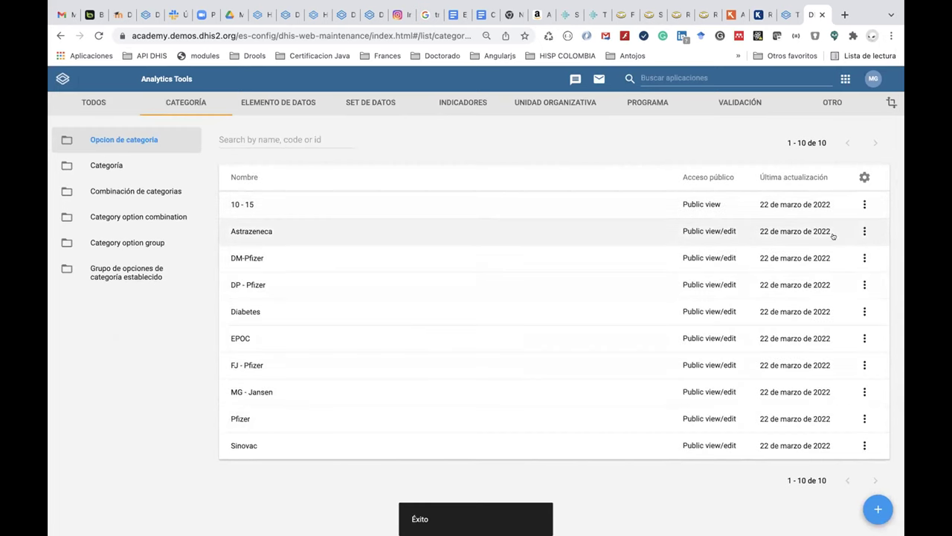
# Step: Edit Astrazeneca, prefixing 'MG -' to its name, short name and format name, and save
pyautogui.click(864, 230)
pyautogui.click(714, 247)
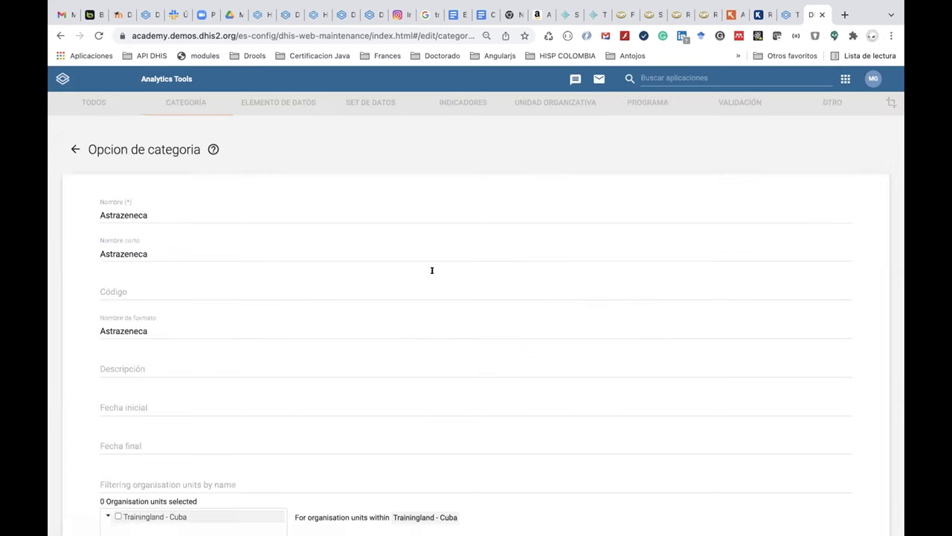
pyautogui.click(97, 214)
pyautogui.write('MG -')
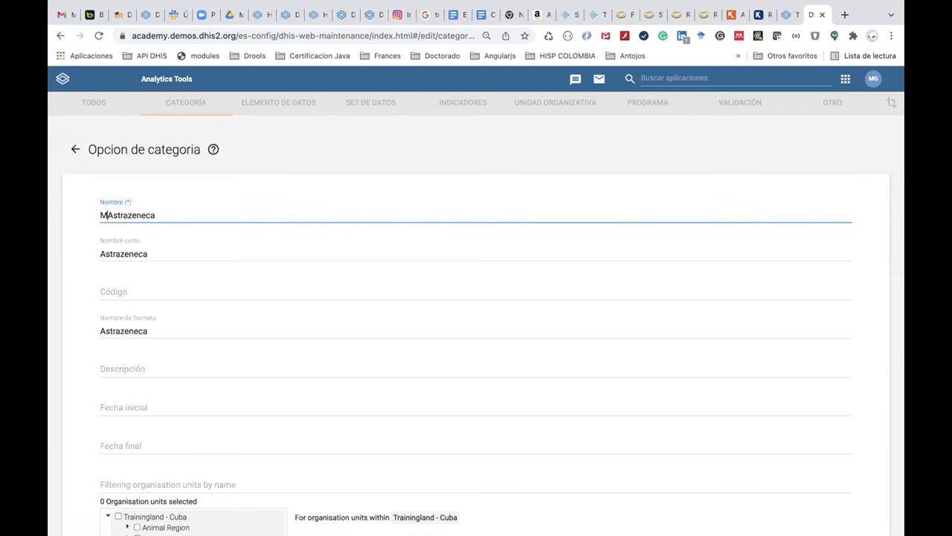
pyautogui.click(96, 253)
pyautogui.write('MG -')
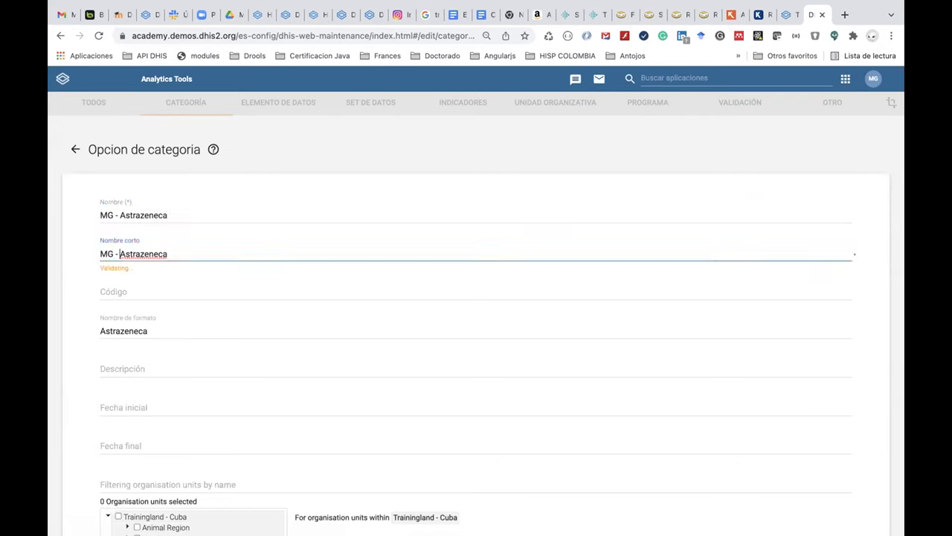
pyautogui.click(98, 330)
pyautogui.write('M')
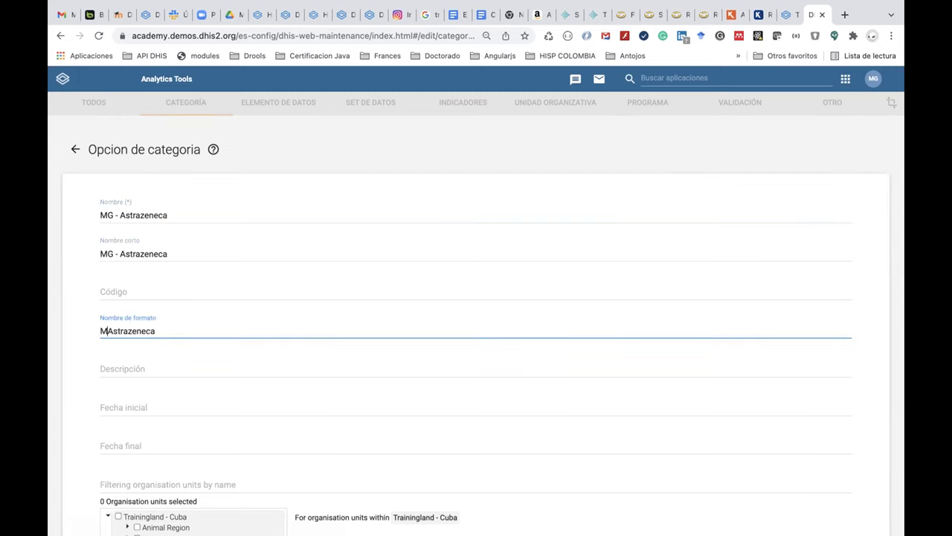
pyautogui.write('G -')
pyautogui.scroll(-5, 128, 375)
pyautogui.click(129, 444)
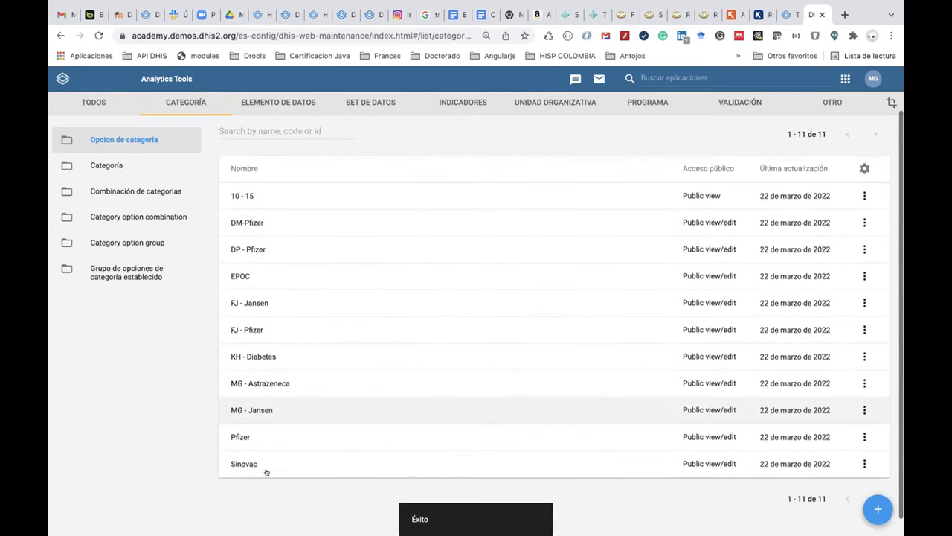
pyautogui.scroll(-1, 265, 472)
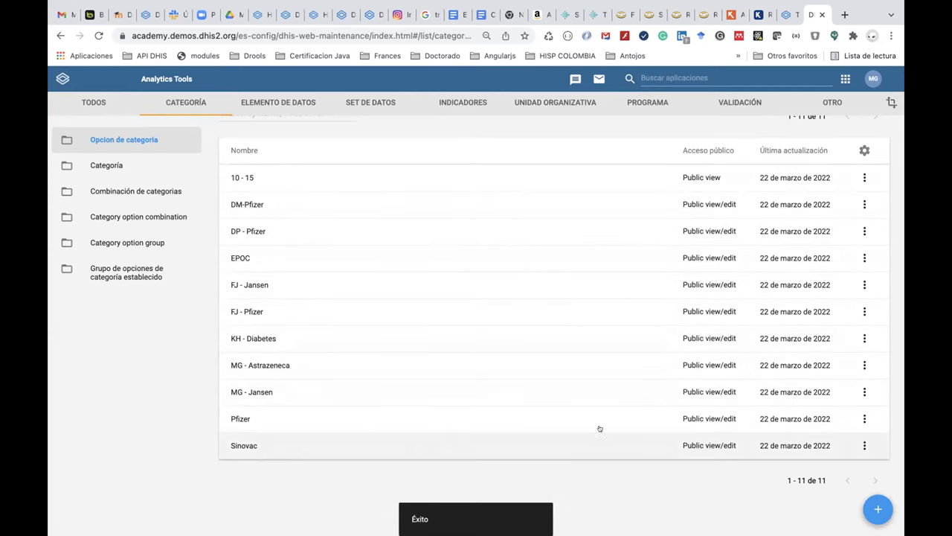
# Step: Edit Pfizer, prefixing 'MG -' to its name, short name and format name, and save
pyautogui.click(865, 418)
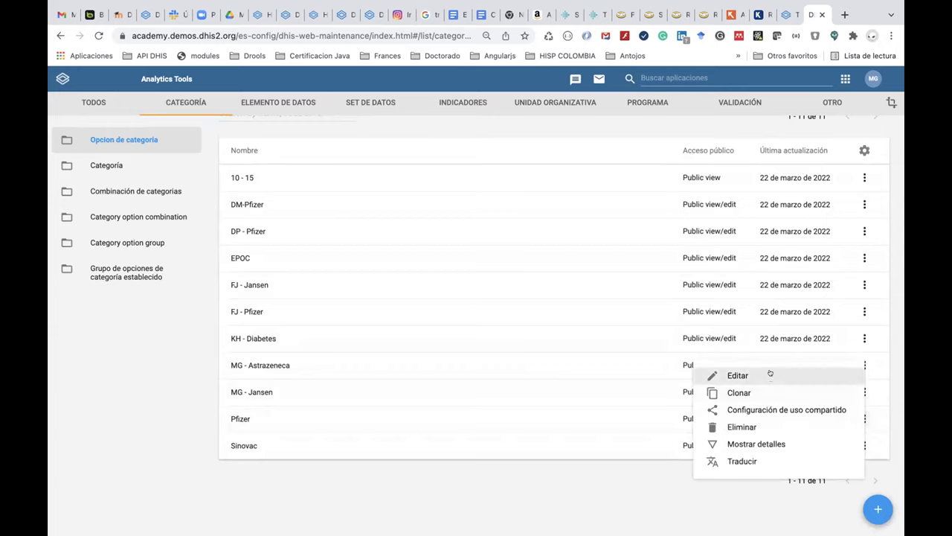
pyautogui.click(770, 374)
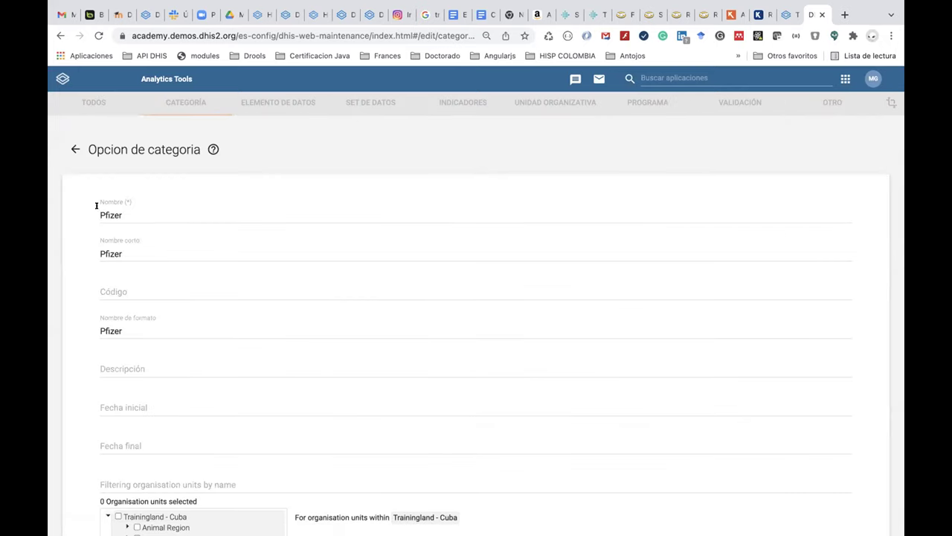
pyautogui.click(105, 210)
pyautogui.write('MG -')
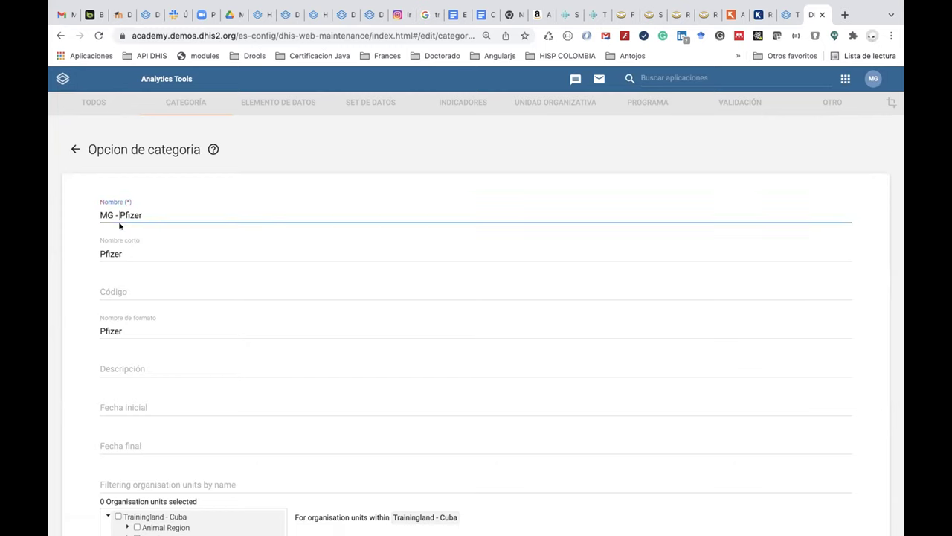
pyautogui.click(100, 243)
pyautogui.write('MG')
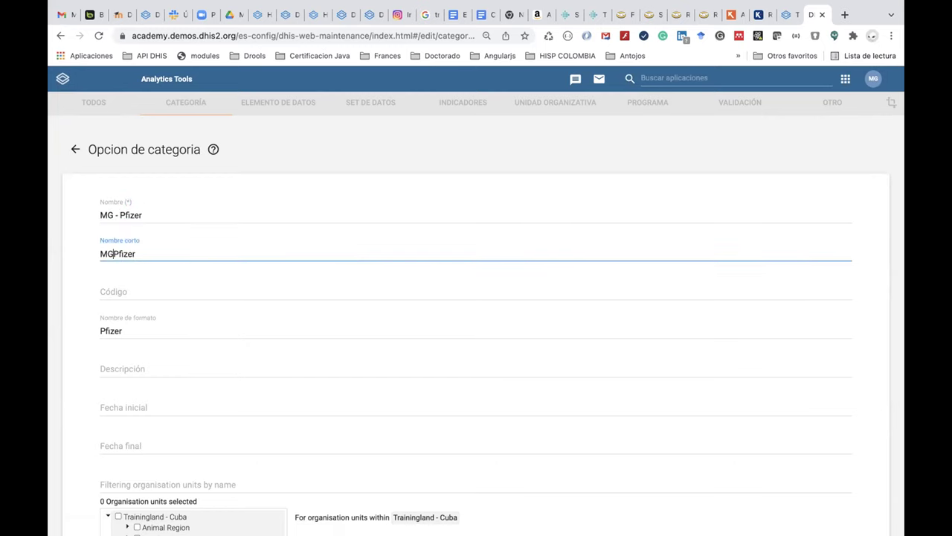
pyautogui.write(' -')
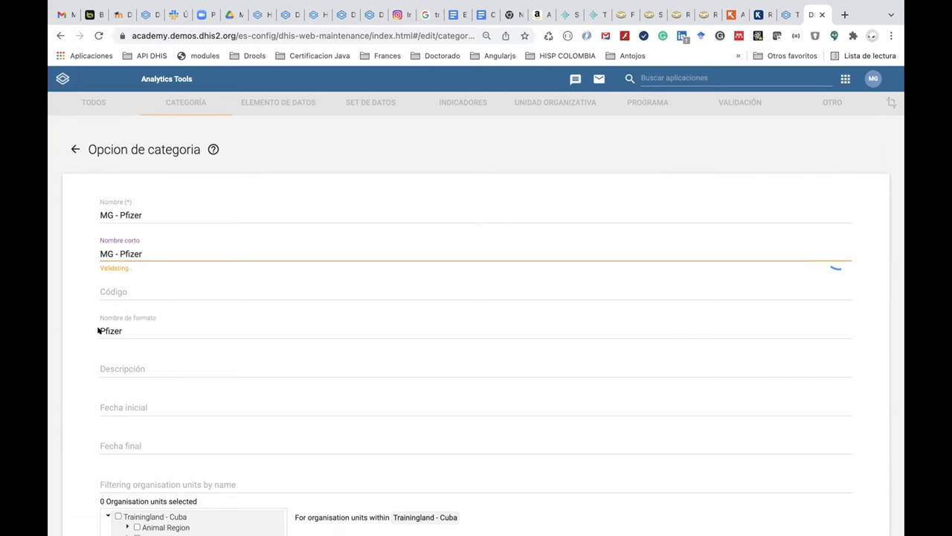
pyautogui.click(98, 330)
pyautogui.write('MG ')
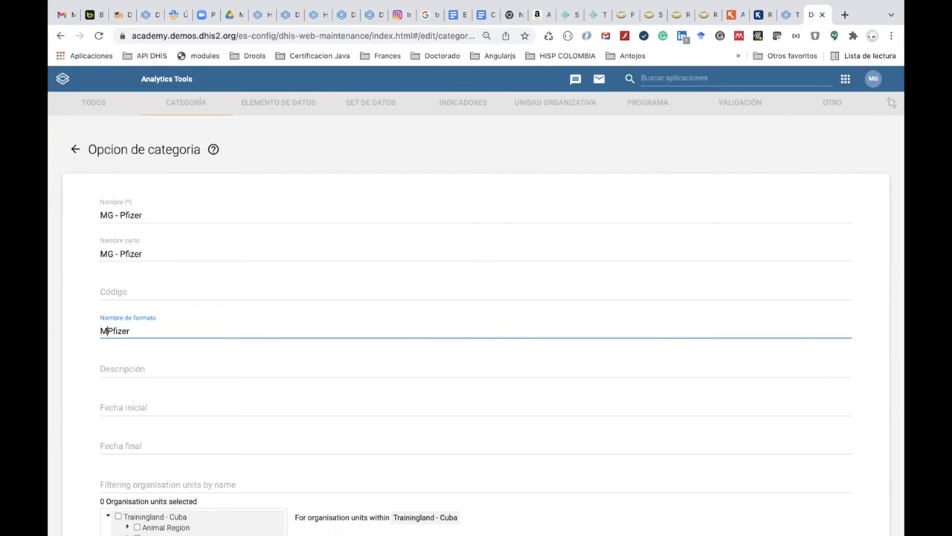
pyautogui.write('-')
pyautogui.scroll(-5, 176, 379)
pyautogui.click(148, 450)
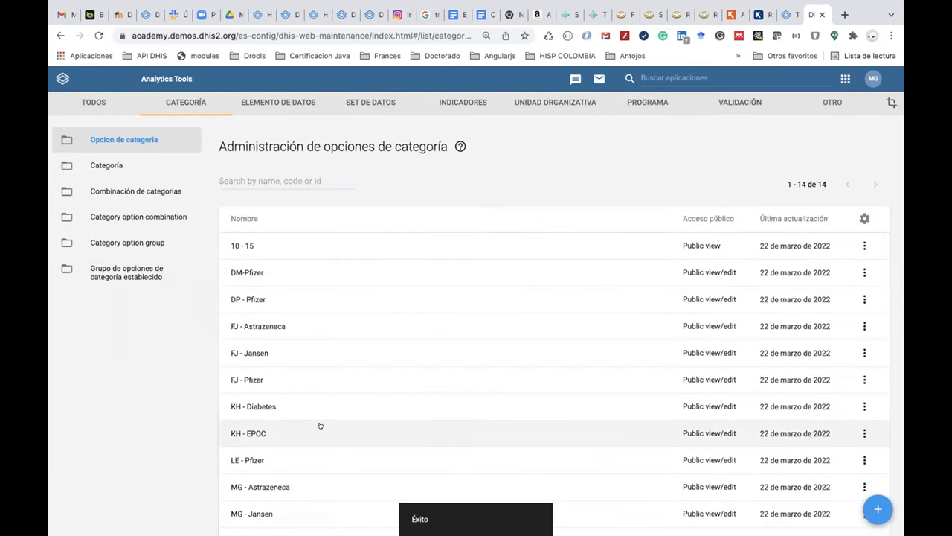
pyautogui.scroll(-4, 310, 378)
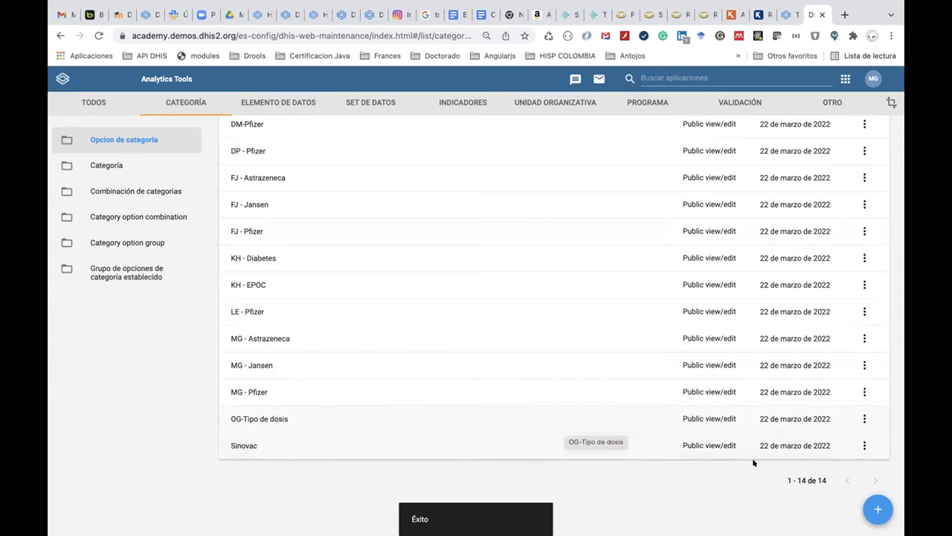
# Step: Rename the Sinovac option to 'MG - Sinovac' in name, short name and format name, then save
pyautogui.click(863, 445)
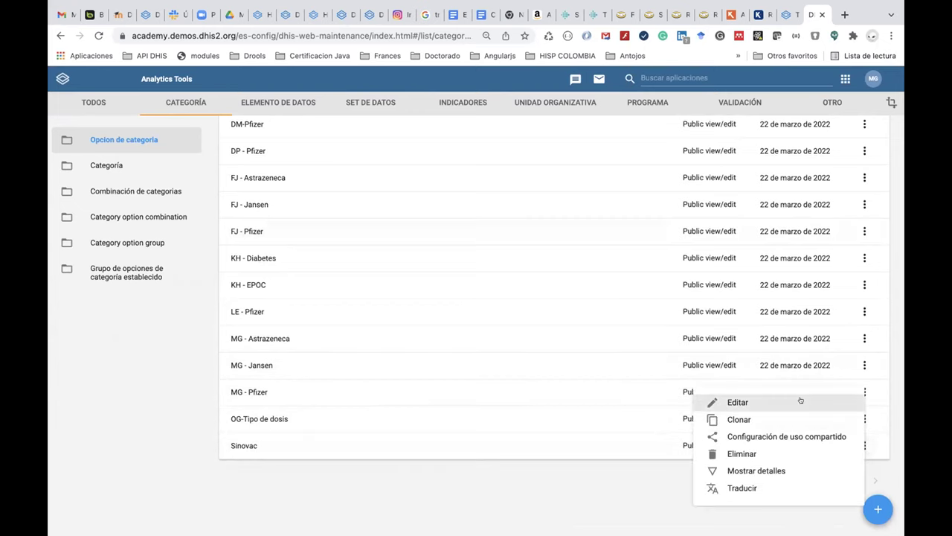
pyautogui.click(797, 398)
pyautogui.click(98, 215)
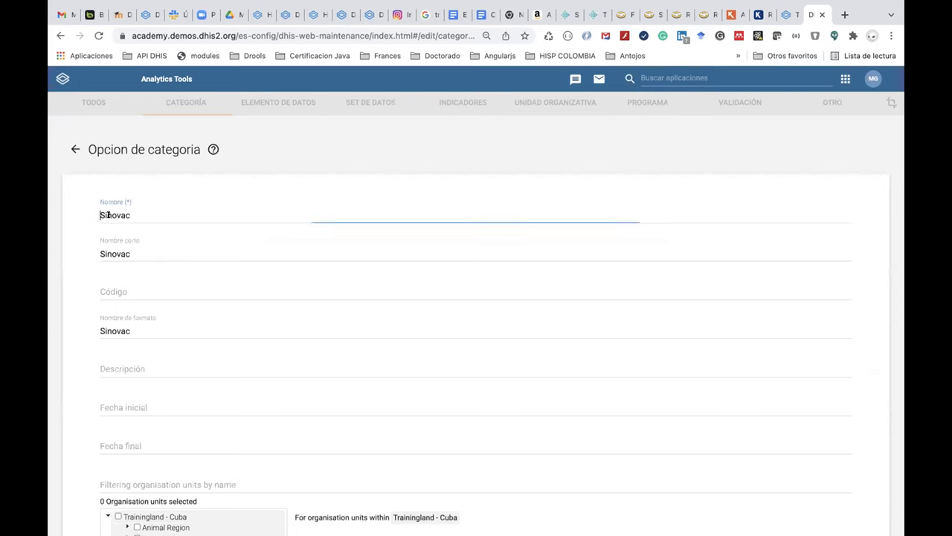
pyautogui.write('MG -')
pyautogui.click(97, 253)
pyautogui.write('MG -')
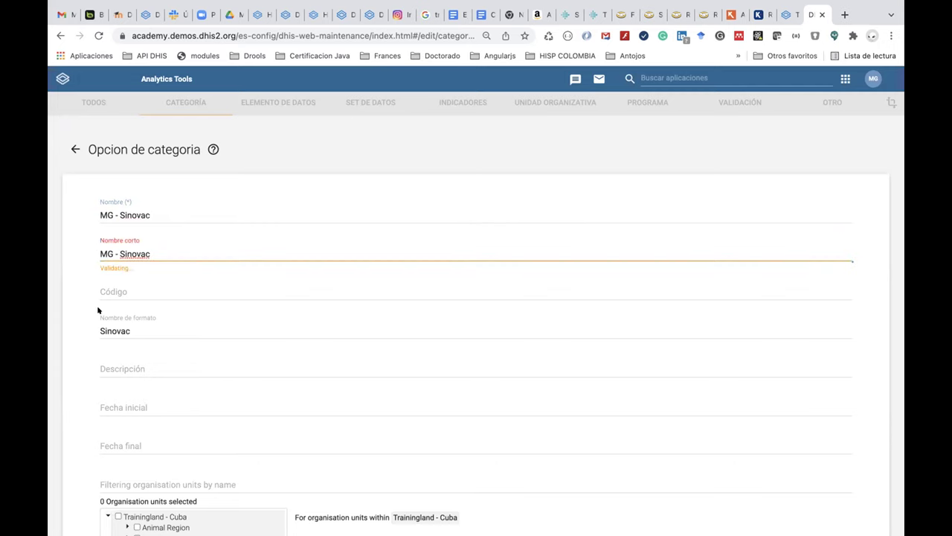
pyautogui.click(98, 330)
pyautogui.write('MG -')
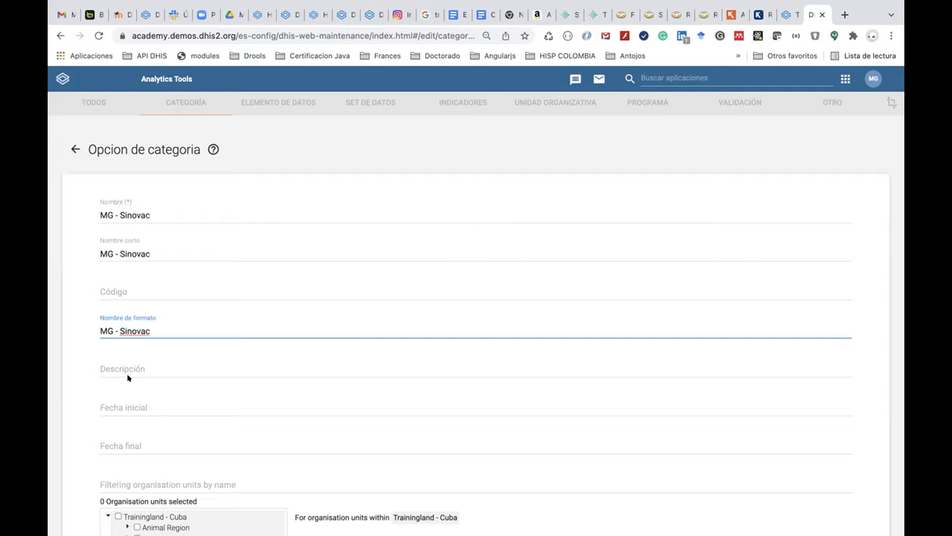
pyautogui.scroll(-5, 127, 378)
pyautogui.click(142, 450)
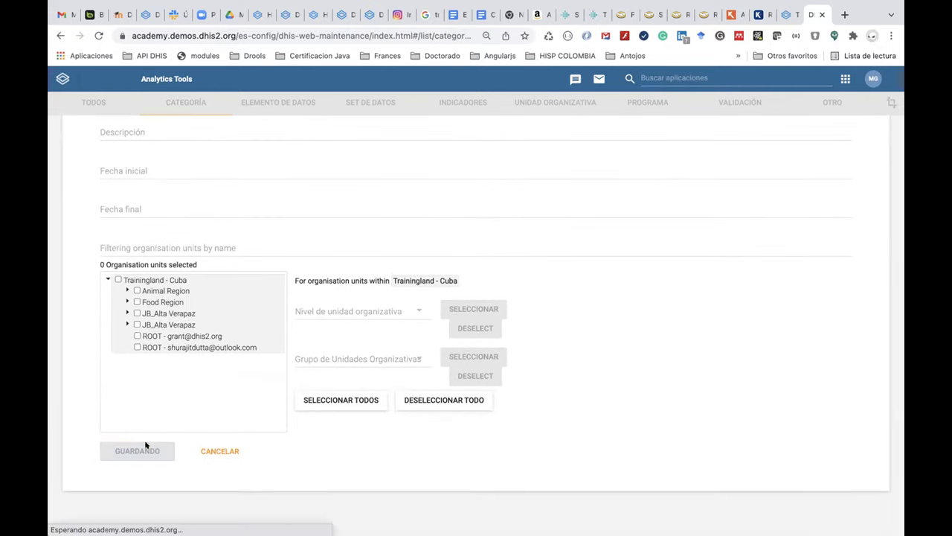
pyautogui.scroll(-5, 372, 425)
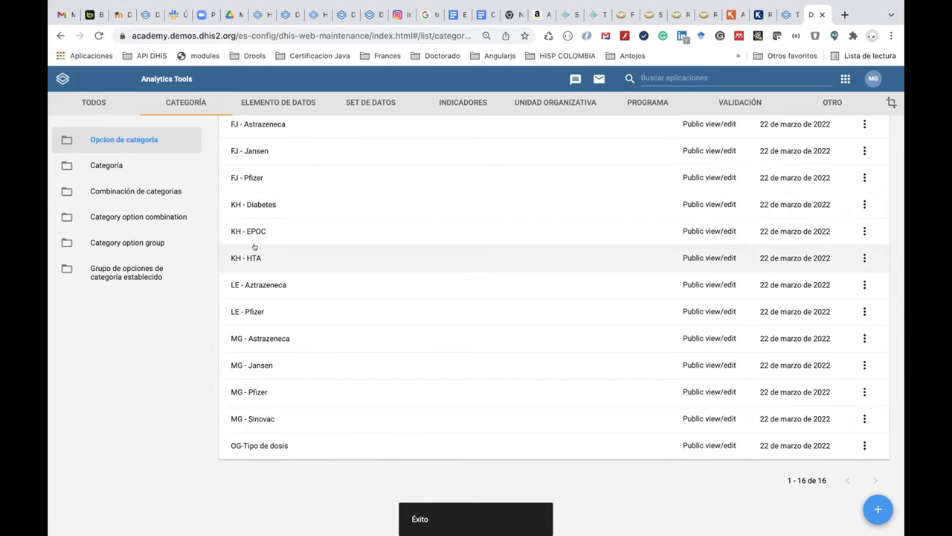
# Step: Switch to the dhis2.org Chrome profile window and show the Academia Fundamentos page
pyautogui.hotkey('ctrl', 'Right')
pyautogui.hotkey('ctrl', 'Right')
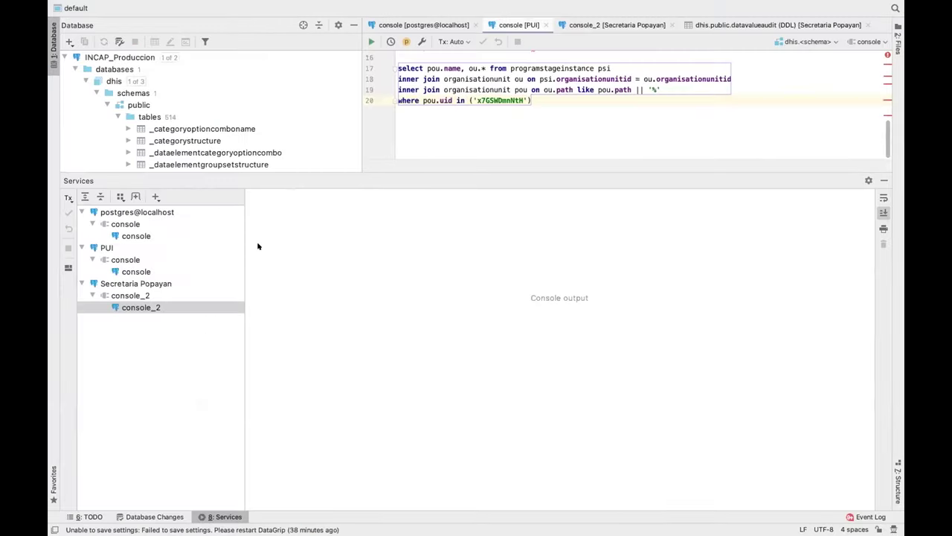
pyautogui.hotkey('ctrl', 'Left')
pyautogui.hotkey('ctrl', 'Left')
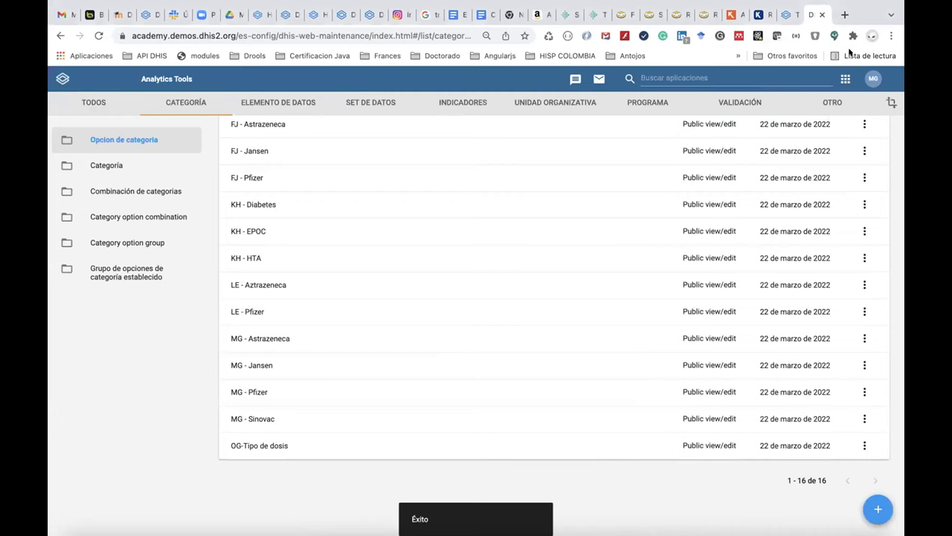
pyautogui.click(871, 35)
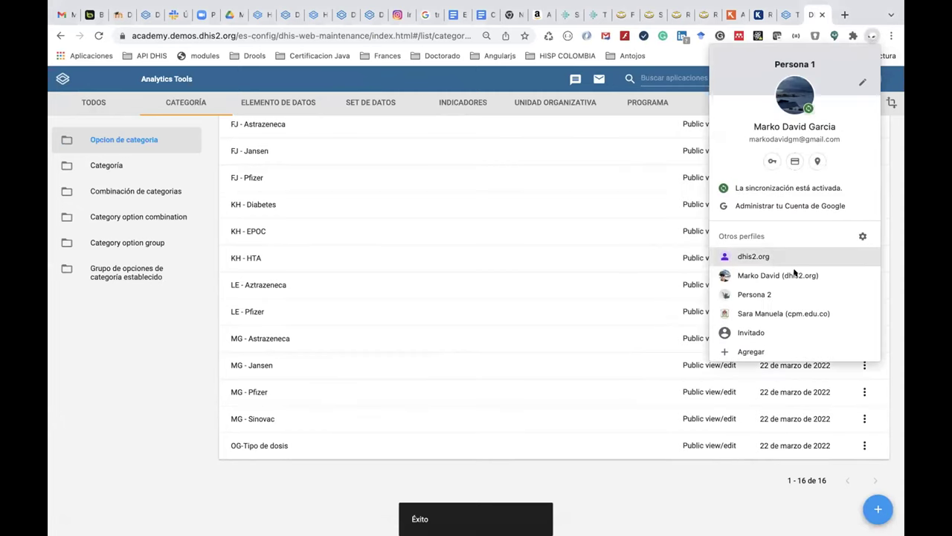
pyautogui.click(794, 275)
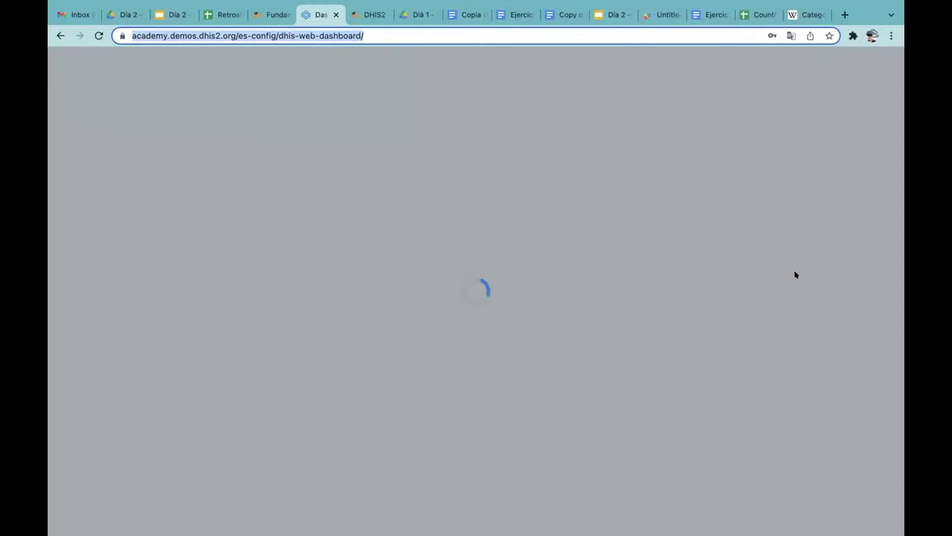
pyautogui.click(260, 14)
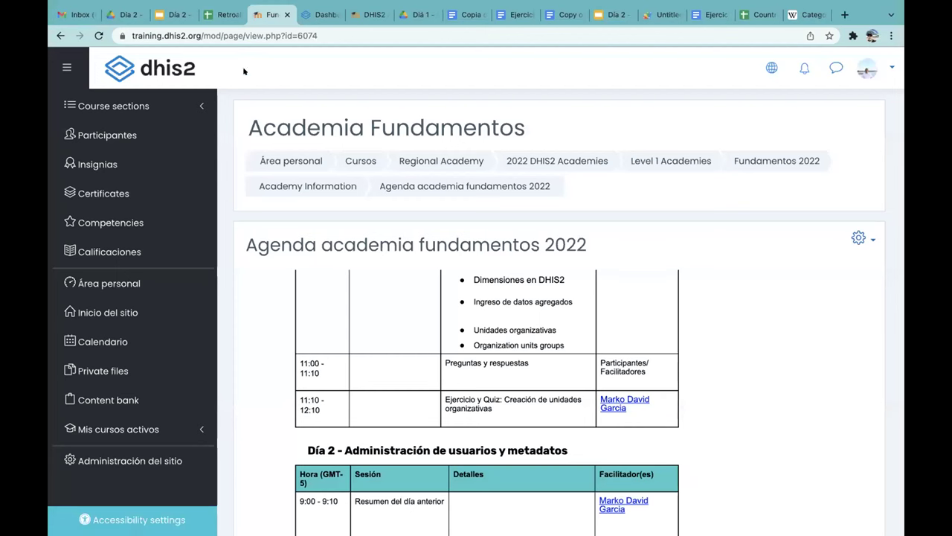
# Step: Browse the Día 2 slides to slide 16, 'Categorías', with its vaccines-by-age-group table
pyautogui.click(176, 14)
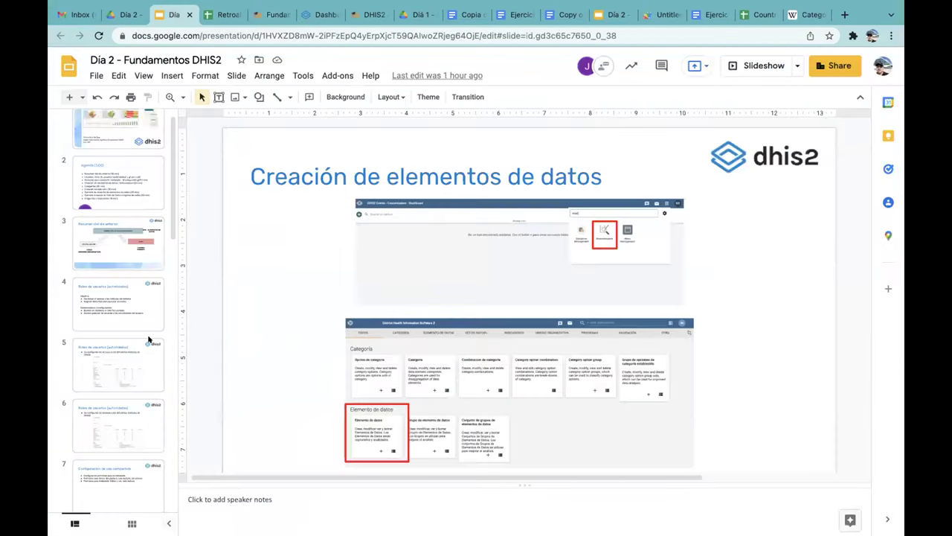
pyautogui.click(125, 388)
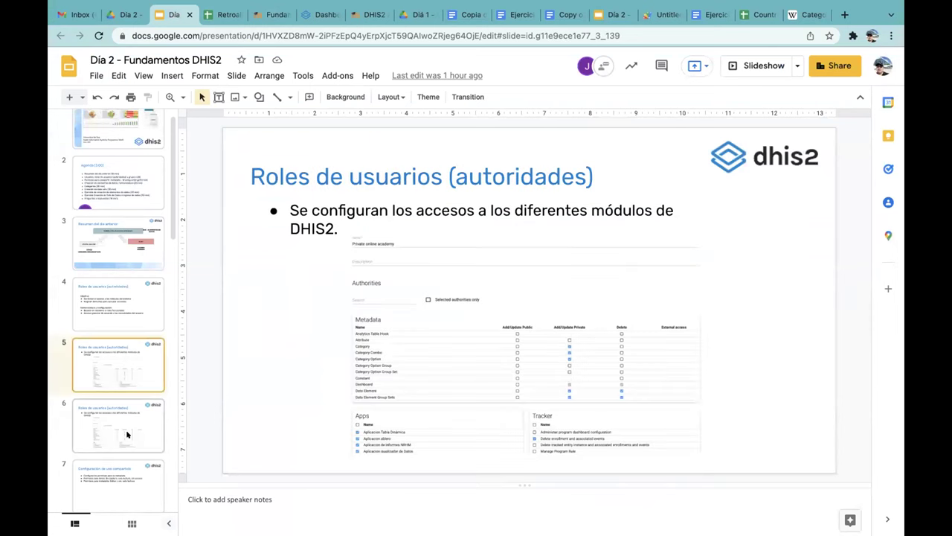
pyautogui.scroll(-2, 127, 432)
pyautogui.scroll(-3, 126, 435)
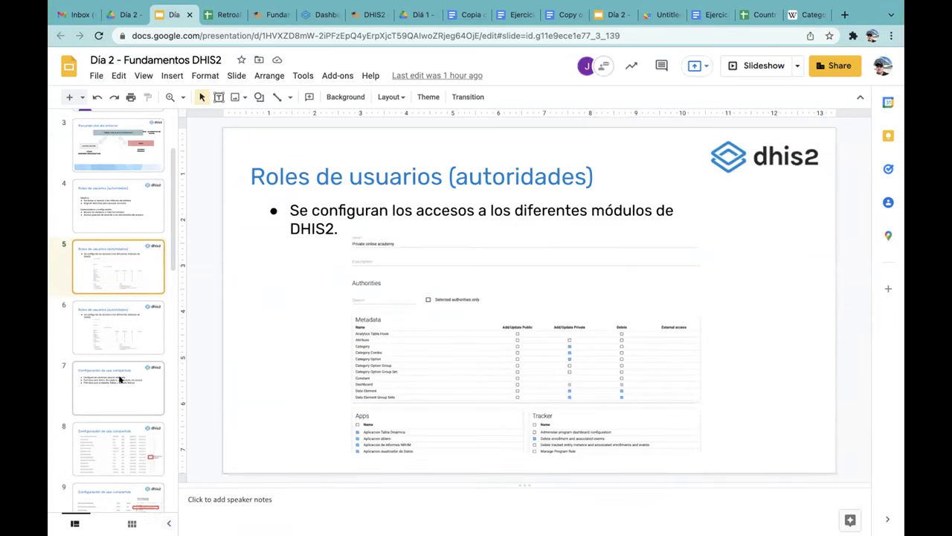
pyautogui.scroll(-5, 119, 379)
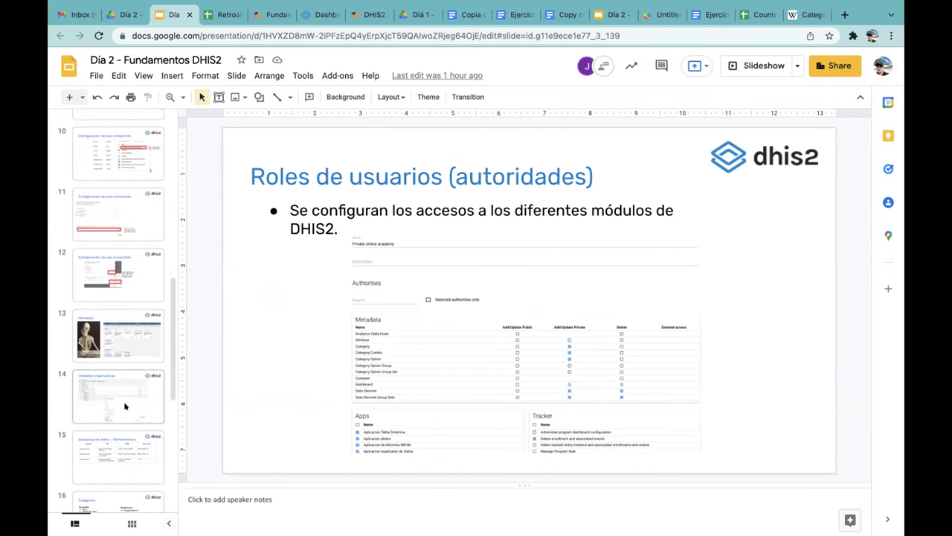
pyautogui.click(117, 366)
pyautogui.click(120, 431)
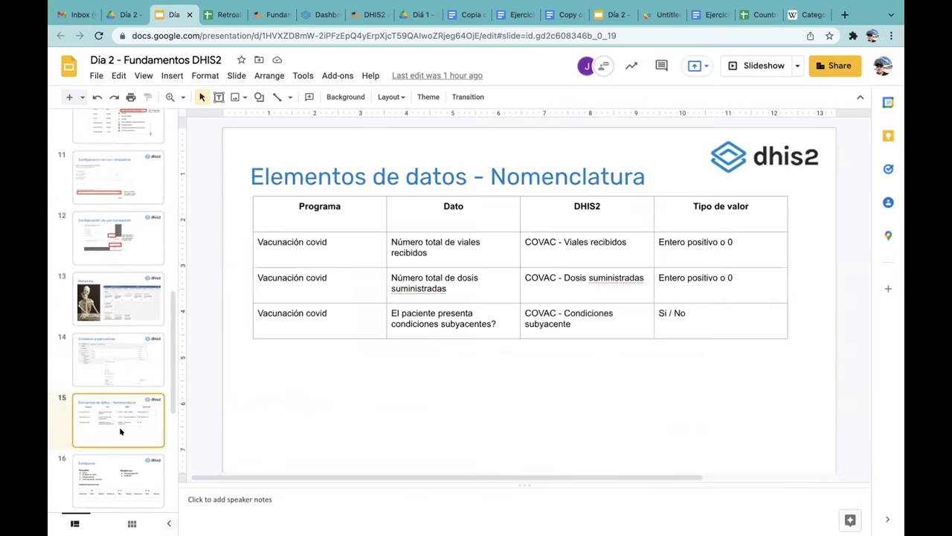
pyautogui.scroll(-4, 120, 430)
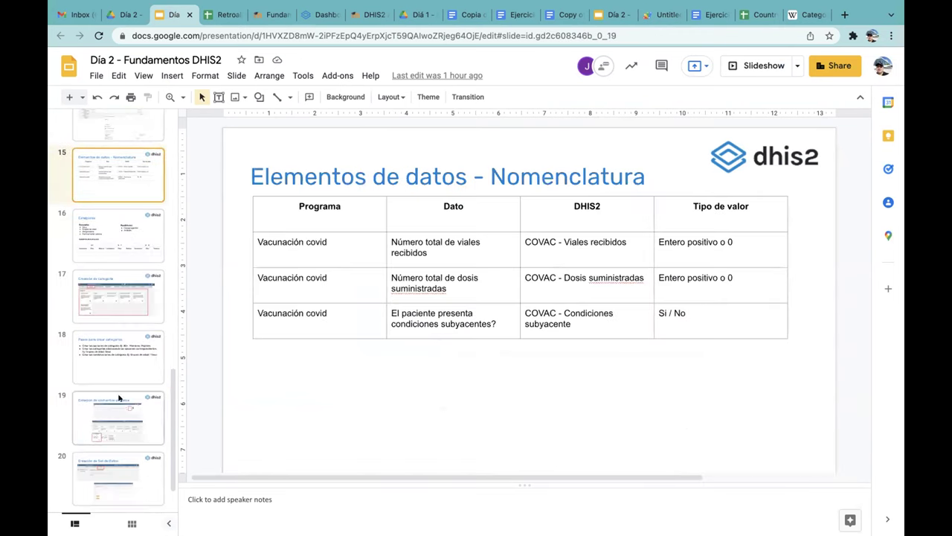
pyautogui.click(119, 244)
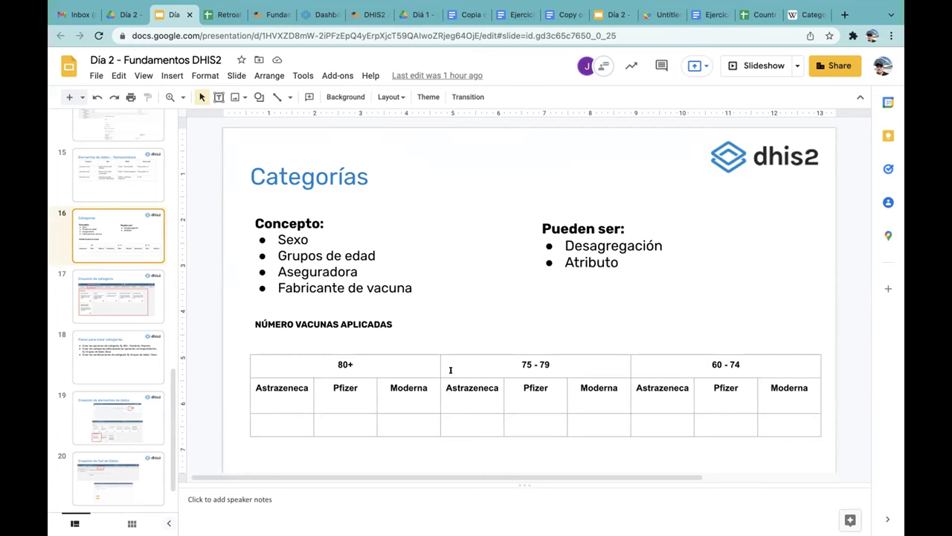
# Step: Check the signed-in account, then switch back to the DHIS2 maintenance profile window
pyautogui.click(882, 66)
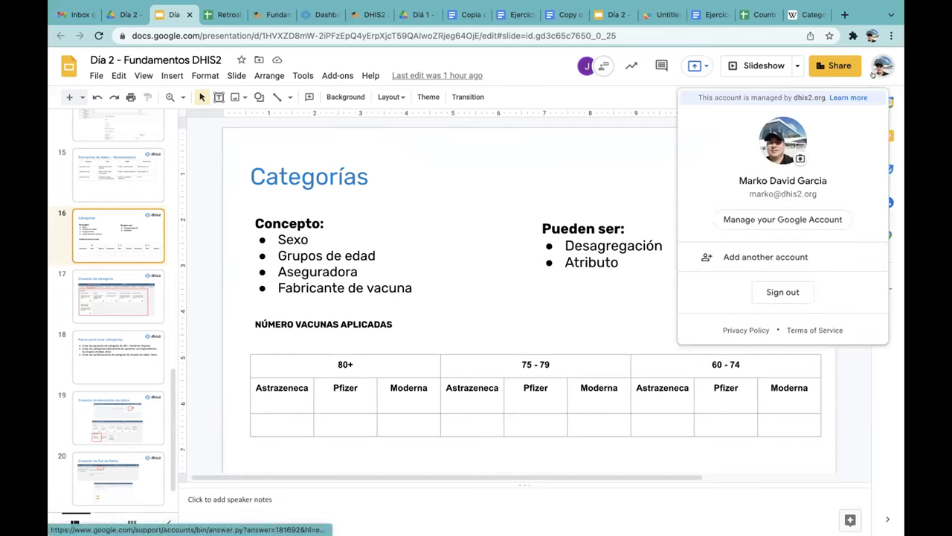
pyautogui.click(783, 291)
pyautogui.click(883, 65)
pyautogui.press('Escape')
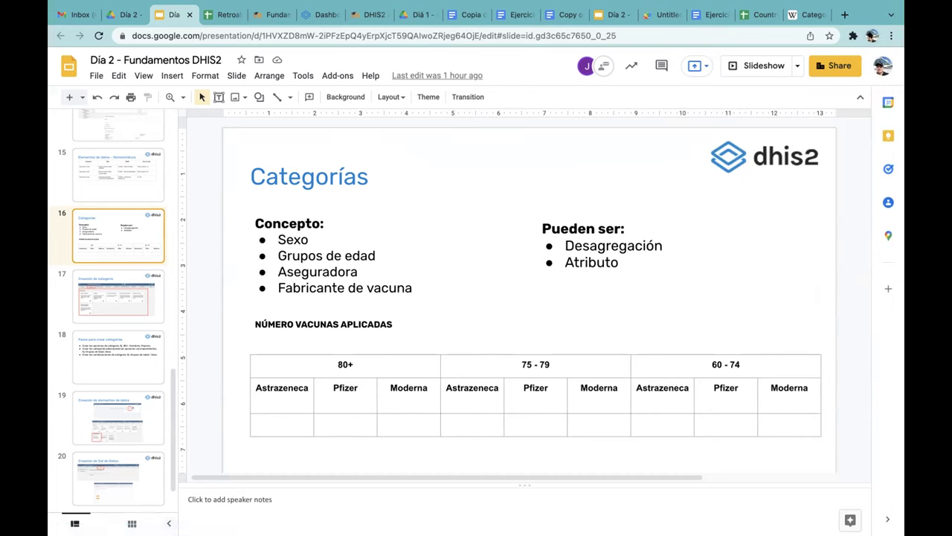
pyautogui.click(871, 36)
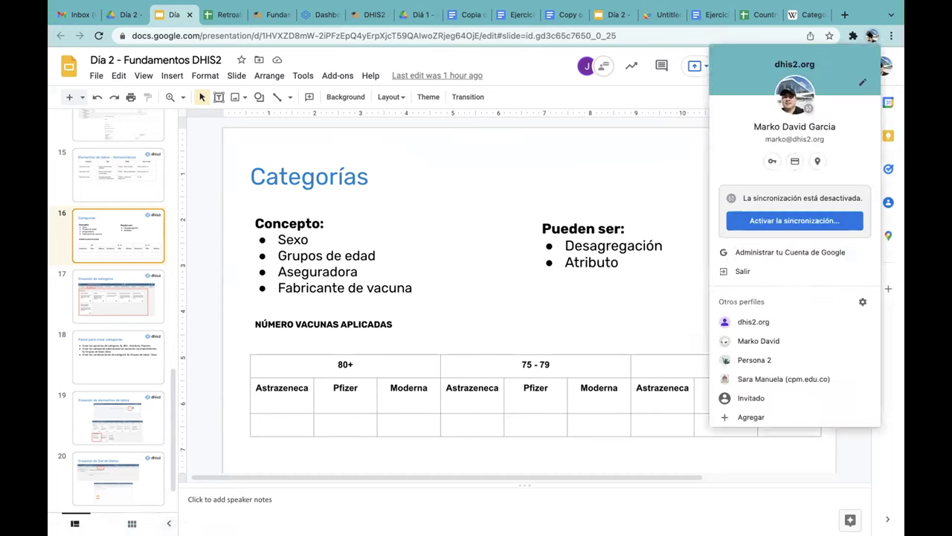
pyautogui.click(800, 339)
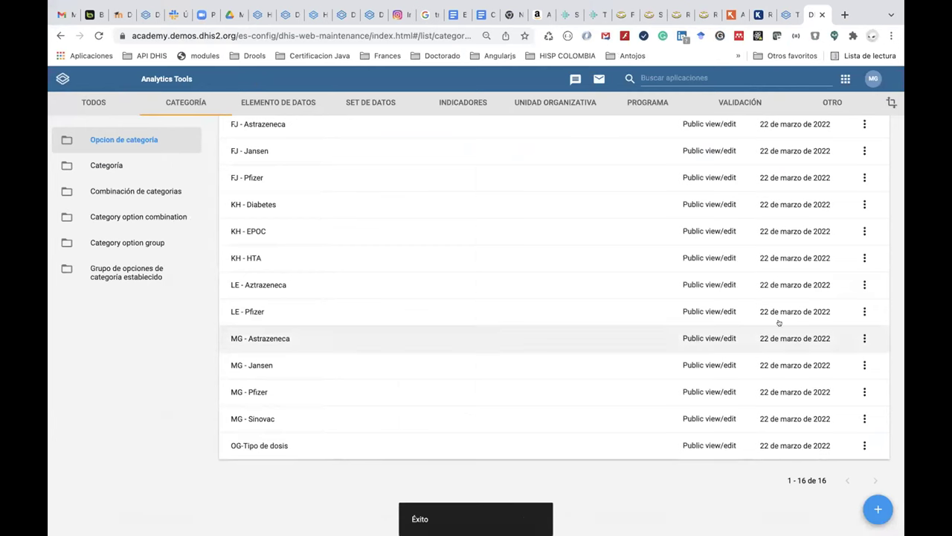
# Step: Create and save category option 'MG - 80 +' with matching short and format names
pyautogui.click(880, 519)
pyautogui.click(194, 223)
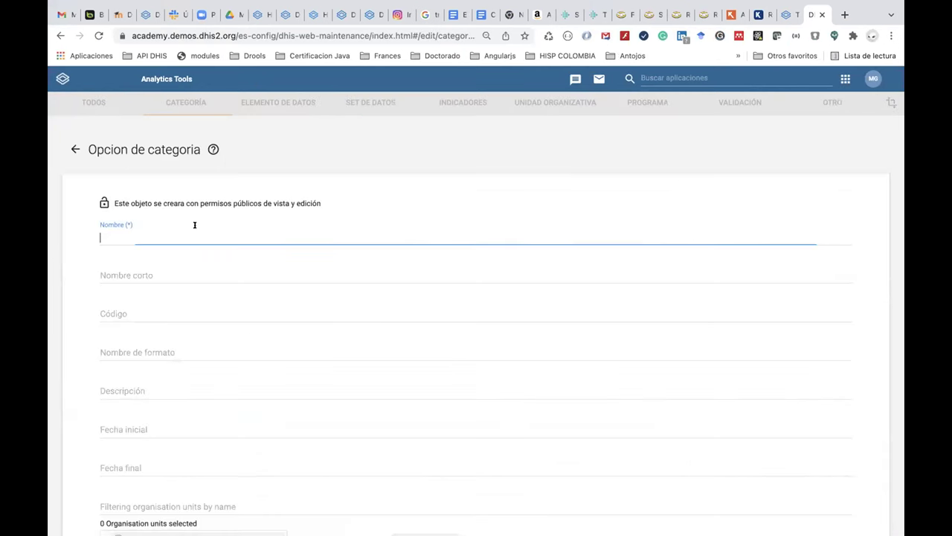
pyautogui.write('80 +')
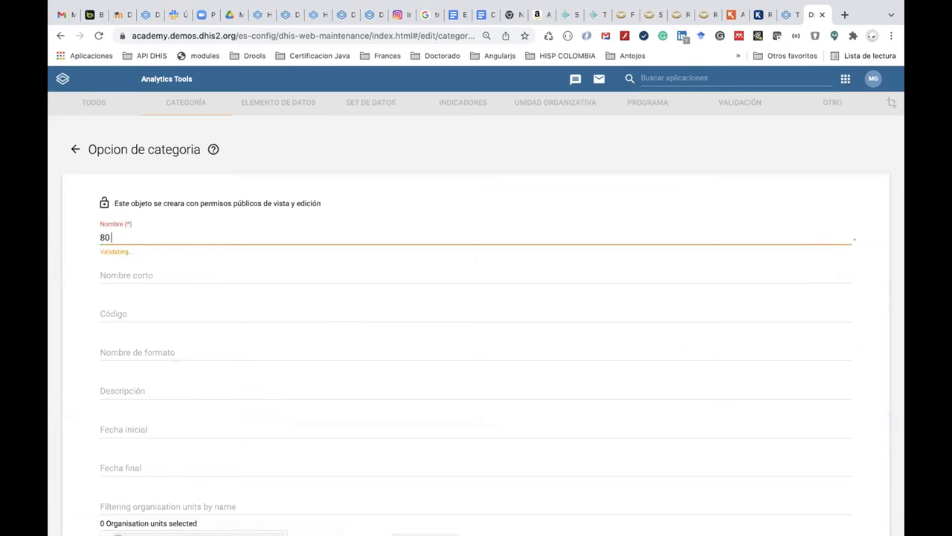
pyautogui.write('MG -')
pyautogui.tripleClick(139, 236)
pyautogui.hotkey('ctrl', 'c')
pyautogui.click(144, 273)
pyautogui.hotkey('ctrl', 'v')
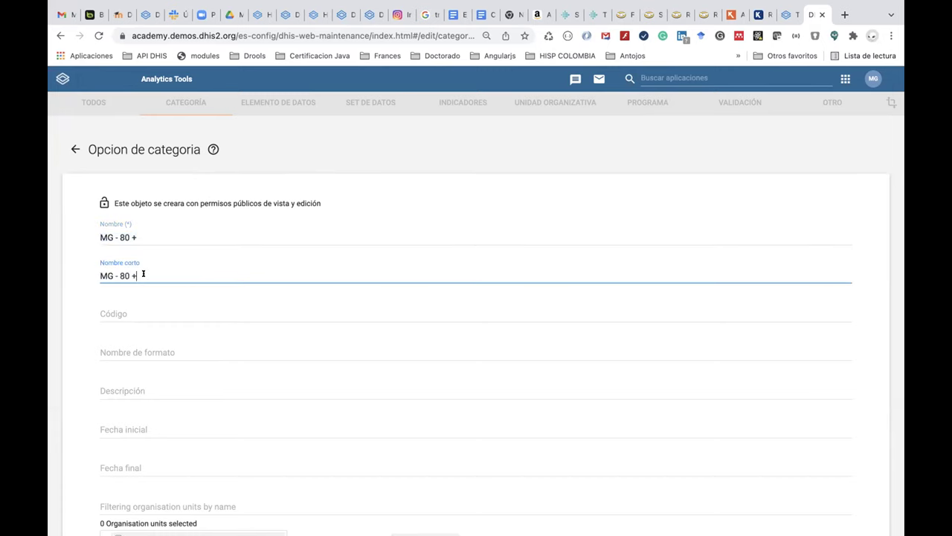
pyautogui.click(147, 355)
pyautogui.hotkey('ctrl', 'v')
pyautogui.scroll(-5, 146, 379)
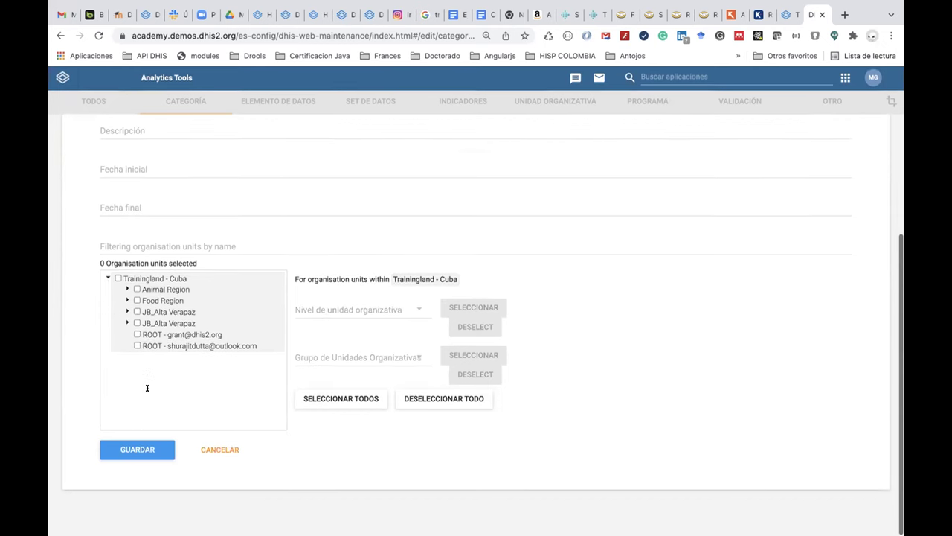
pyautogui.click(138, 445)
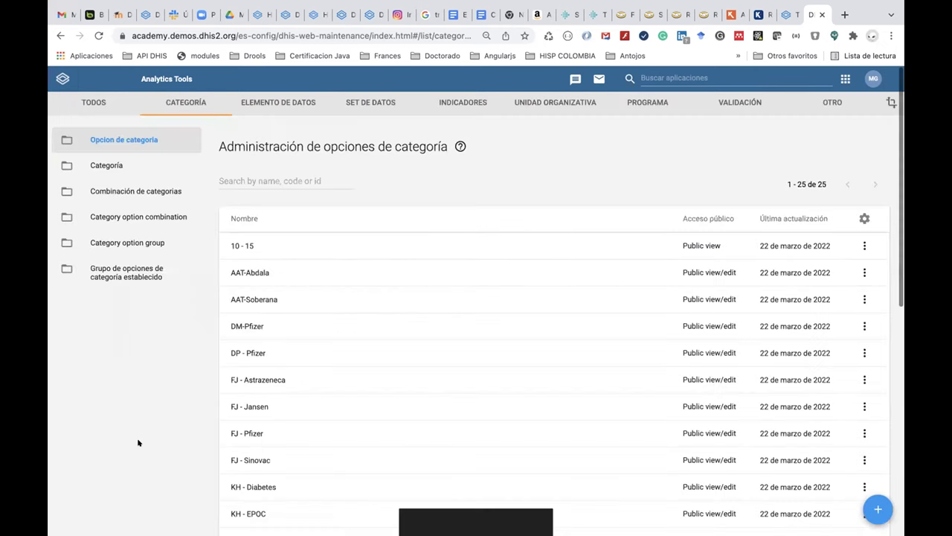
pyautogui.scroll(-6, 261, 379)
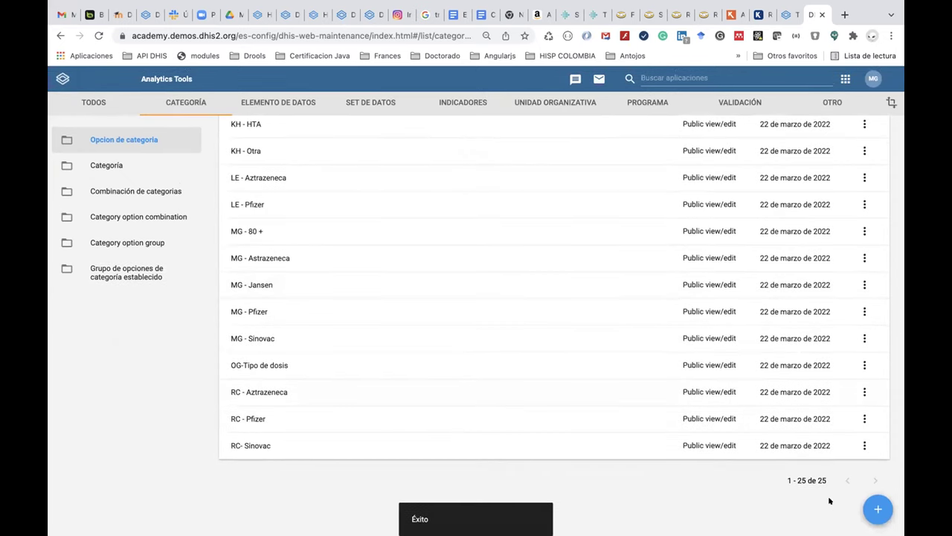
pyautogui.click(878, 510)
# Step: Name the new category option 'MG - 75 -79' and save it
pyautogui.click(213, 235)
pyautogui.write('MG - 75 -79')
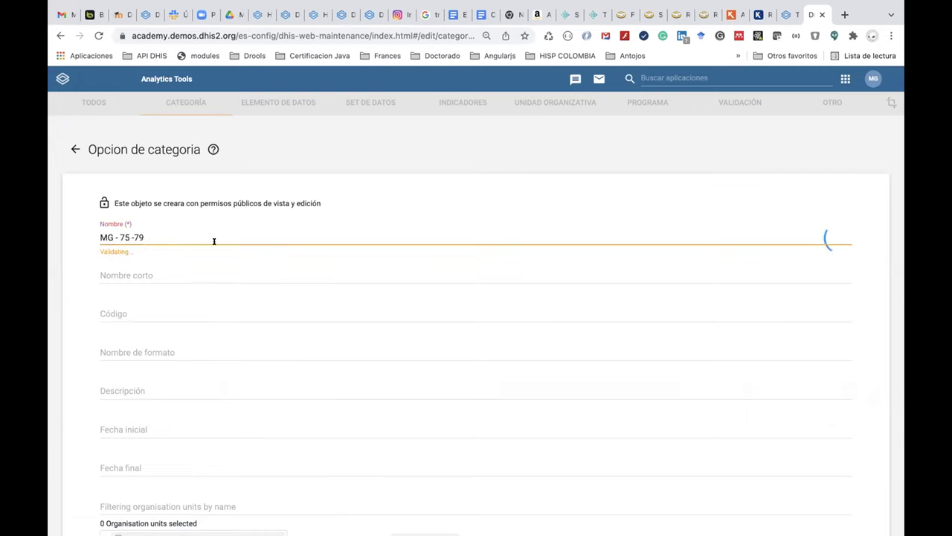
pyautogui.scroll(-3, 233, 350)
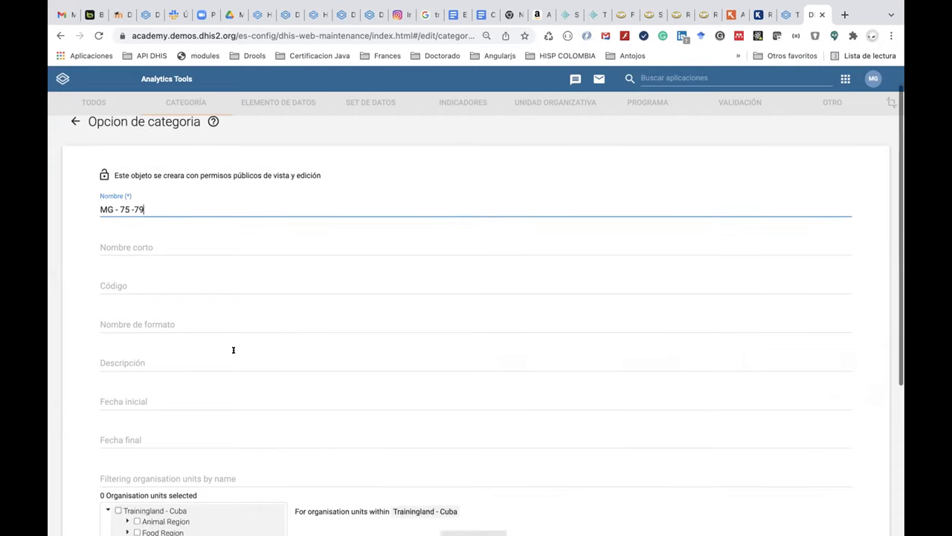
pyautogui.scroll(-5, 232, 350)
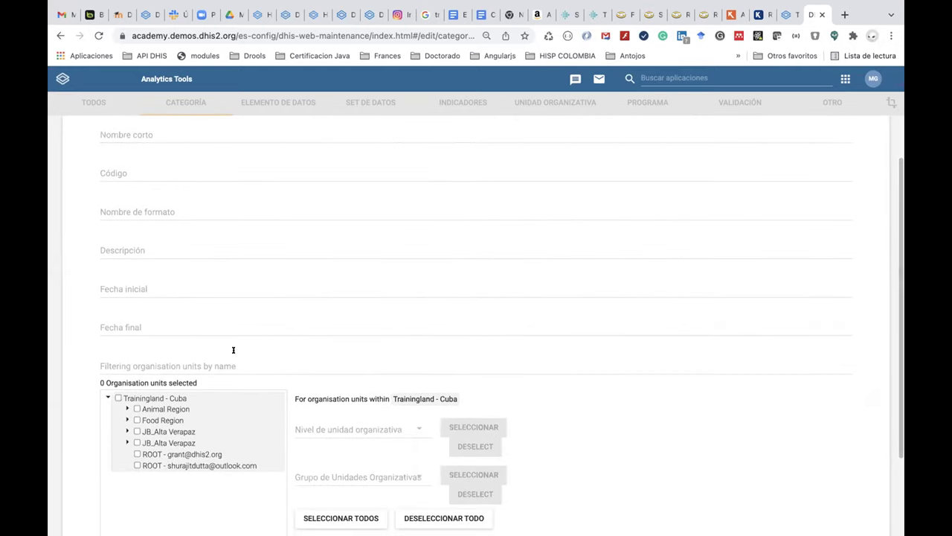
pyautogui.click(155, 441)
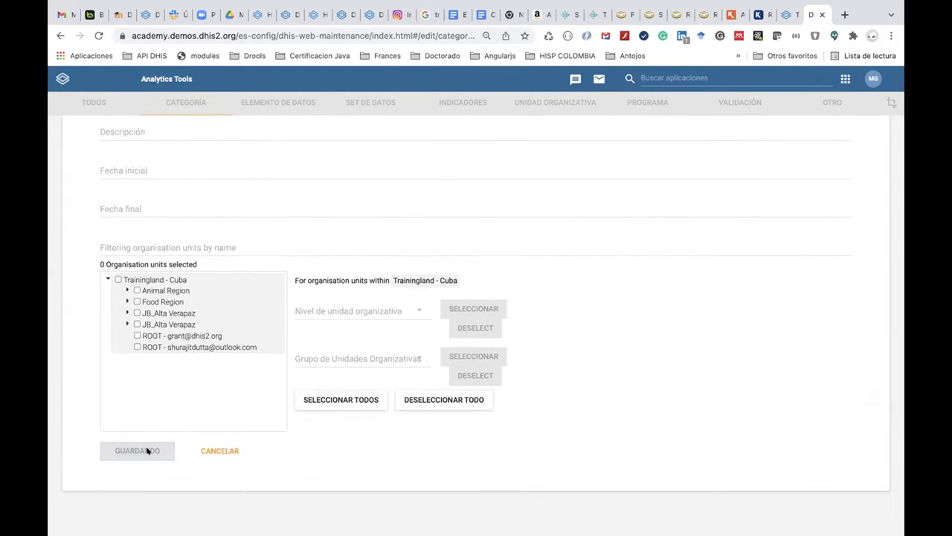
pyautogui.scroll(-6, 340, 384)
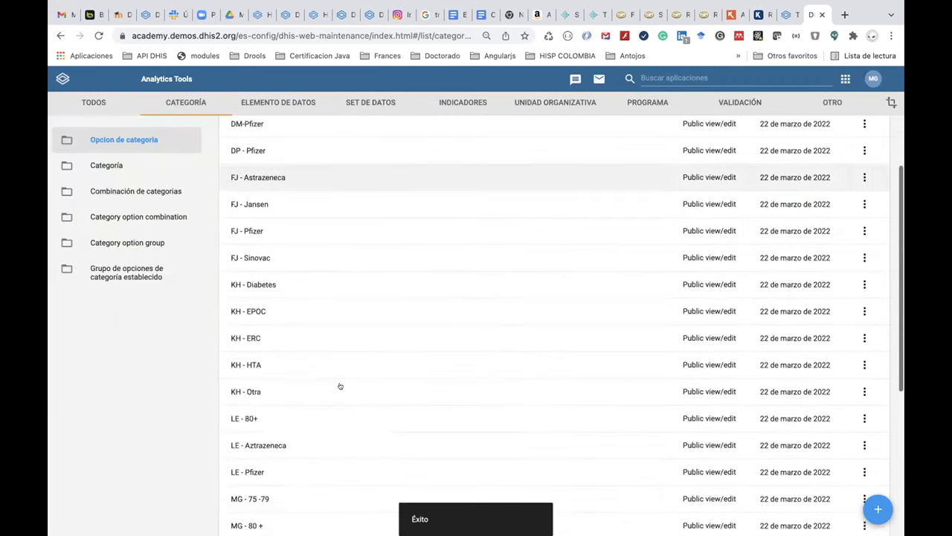
pyautogui.scroll(-2, 340, 385)
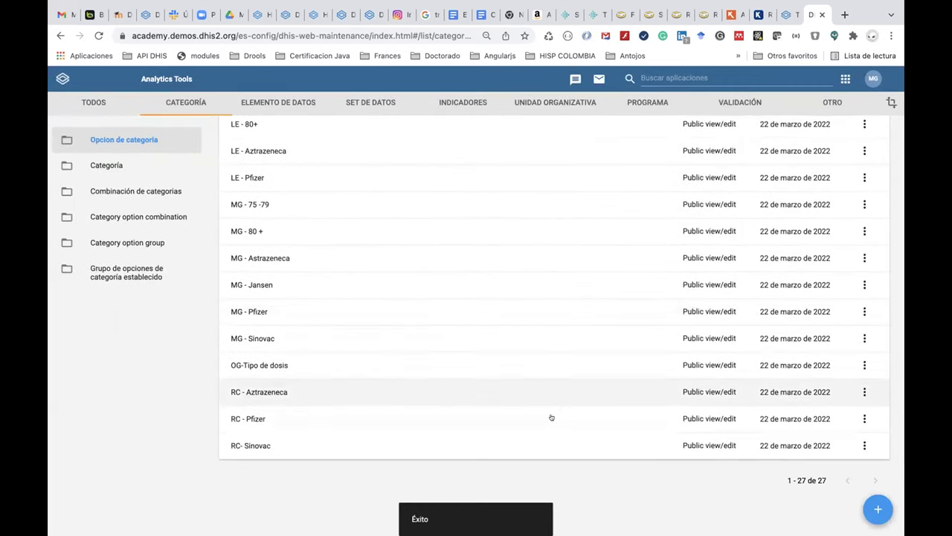
pyautogui.click(876, 508)
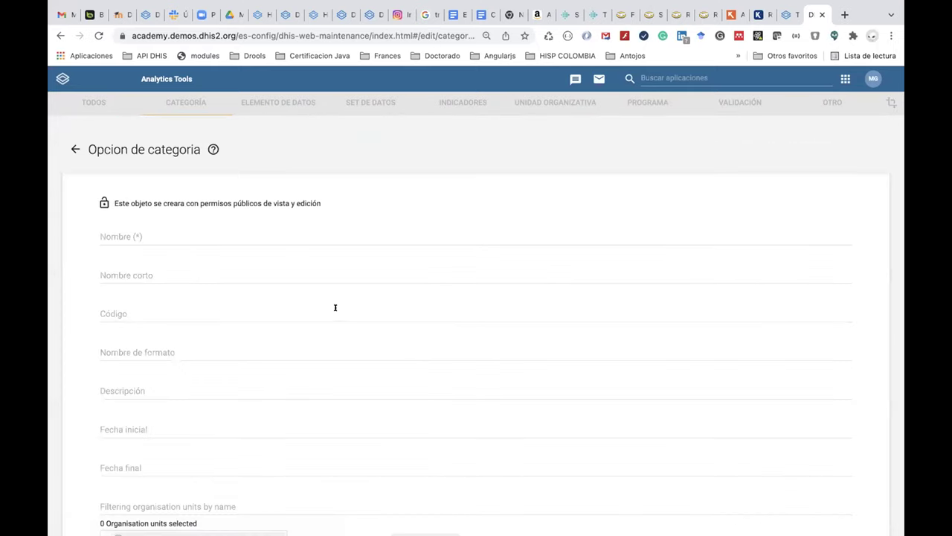
# Step: Create and save category option 'MG - 60 - 74' with matching short and format names
pyautogui.click(128, 226)
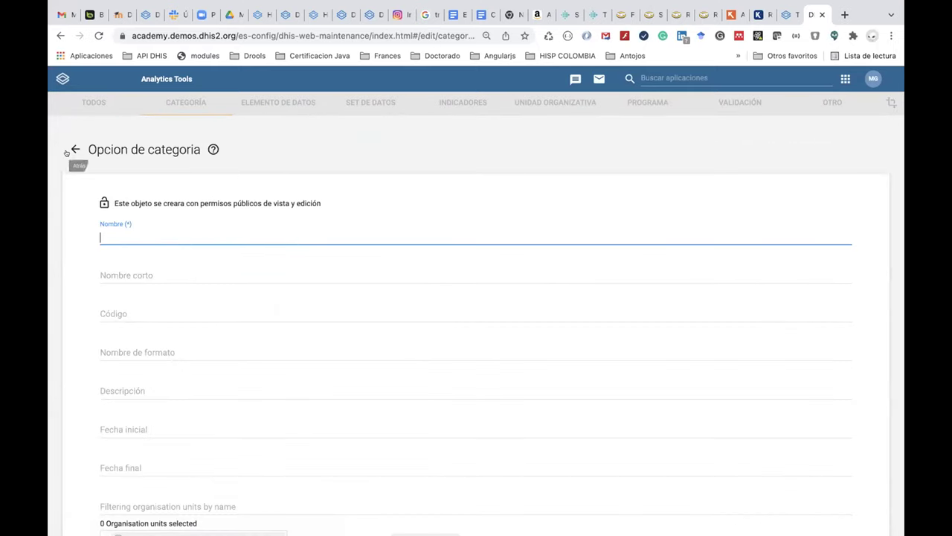
pyautogui.write('60 - 74')
pyautogui.click(100, 237)
pyautogui.write('MG ')
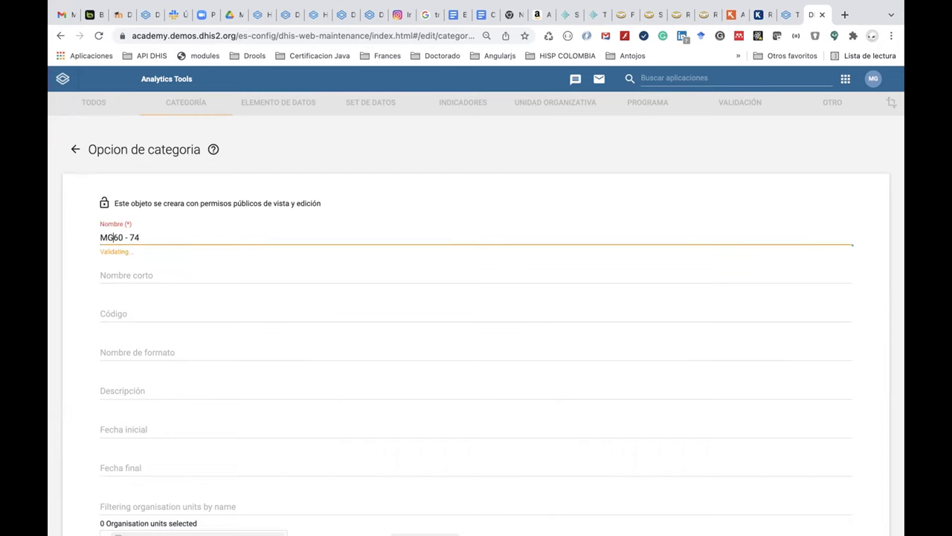
pyautogui.write('-')
pyautogui.tripleClick(152, 235)
pyautogui.hotkey('ctrl', 'c')
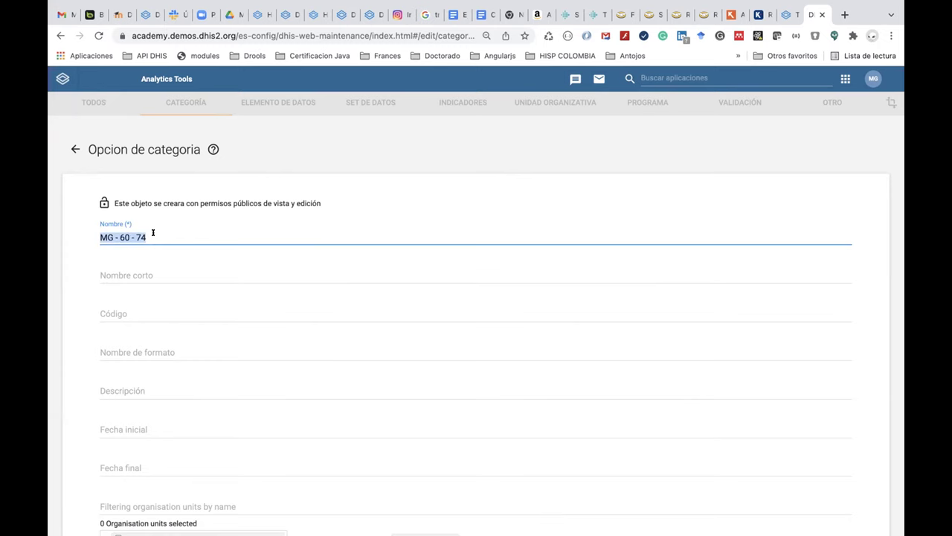
pyautogui.click(139, 268)
pyautogui.hotkey('ctrl', 'v')
pyautogui.click(135, 348)
pyautogui.hotkey('ctrl', 'v')
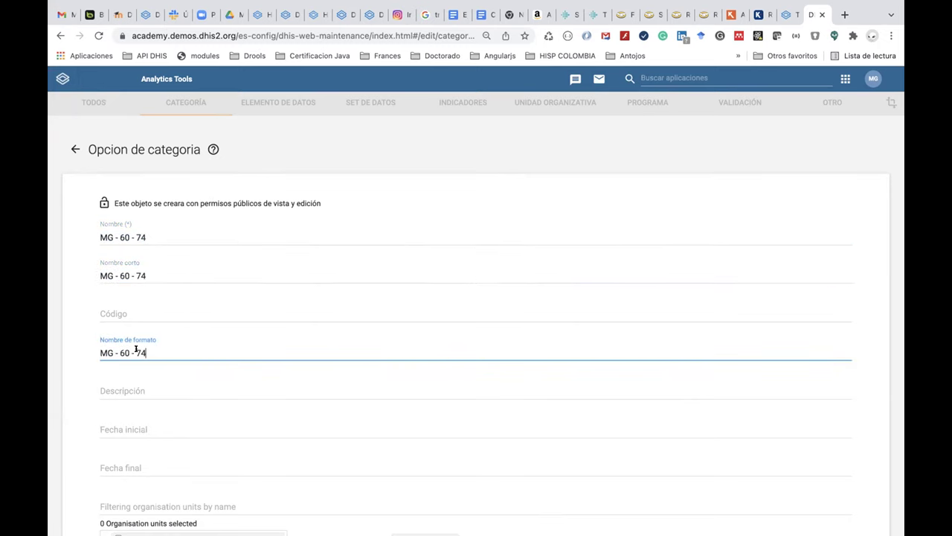
pyautogui.scroll(-5, 136, 348)
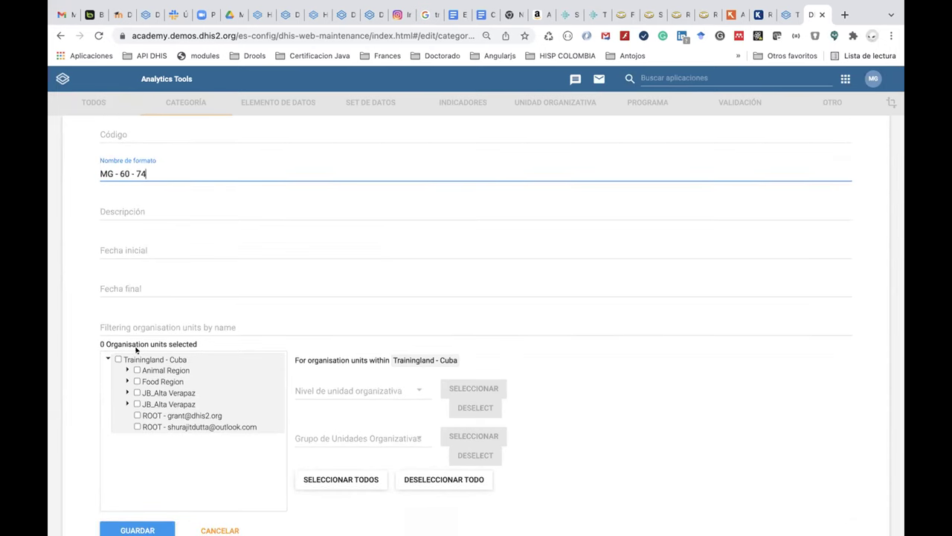
pyautogui.scroll(-2, 134, 372)
pyautogui.click(133, 450)
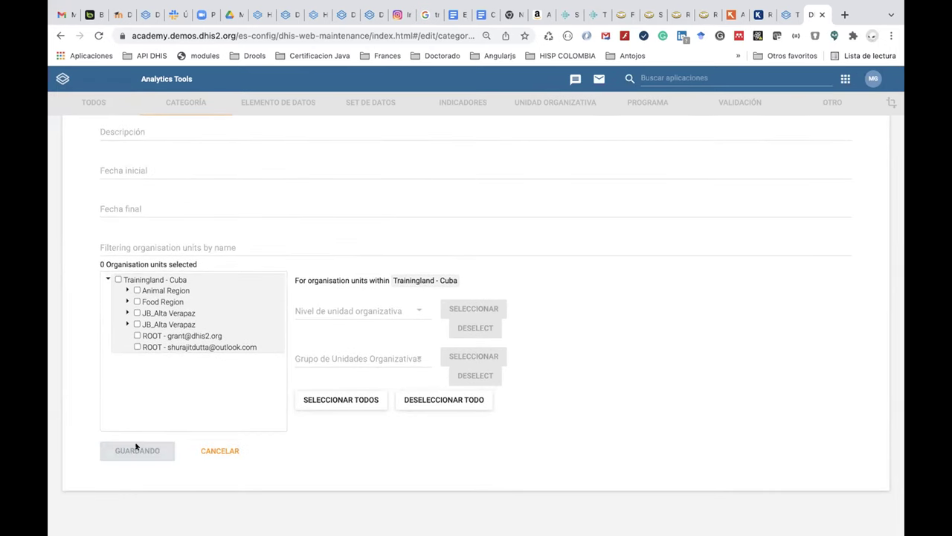
# Step: Review the 30-option list and go to the Categoría section
pyautogui.scroll(-3, 293, 408)
pyautogui.scroll(-5, 293, 408)
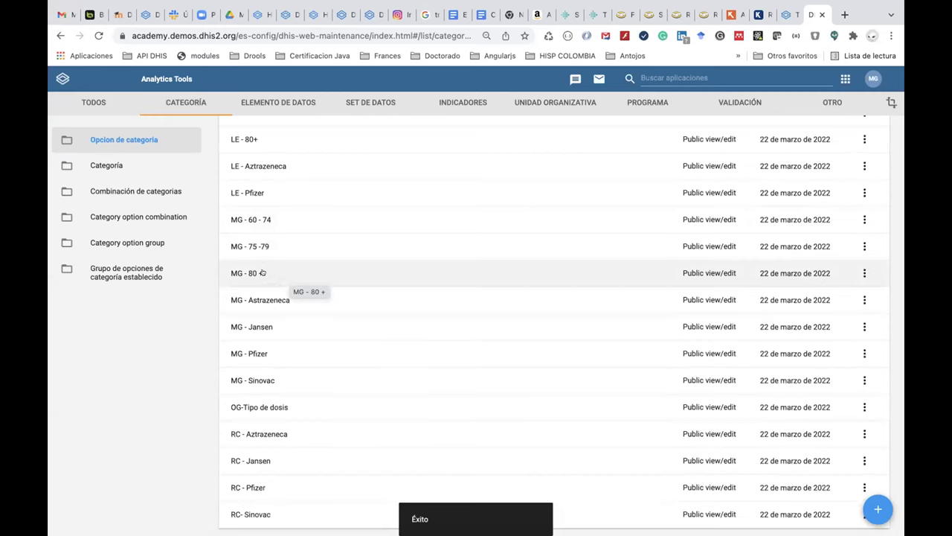
pyautogui.scroll(-2, 312, 352)
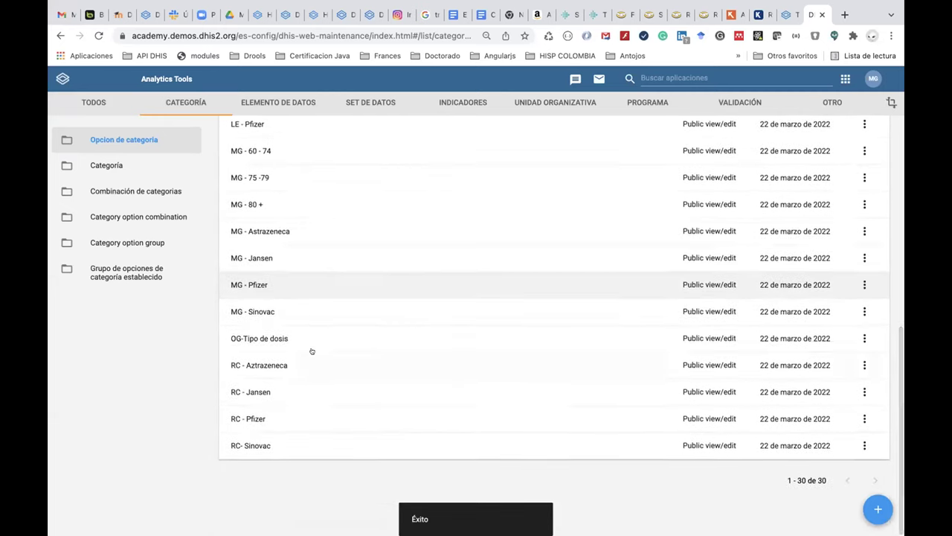
pyautogui.scroll(2, 313, 351)
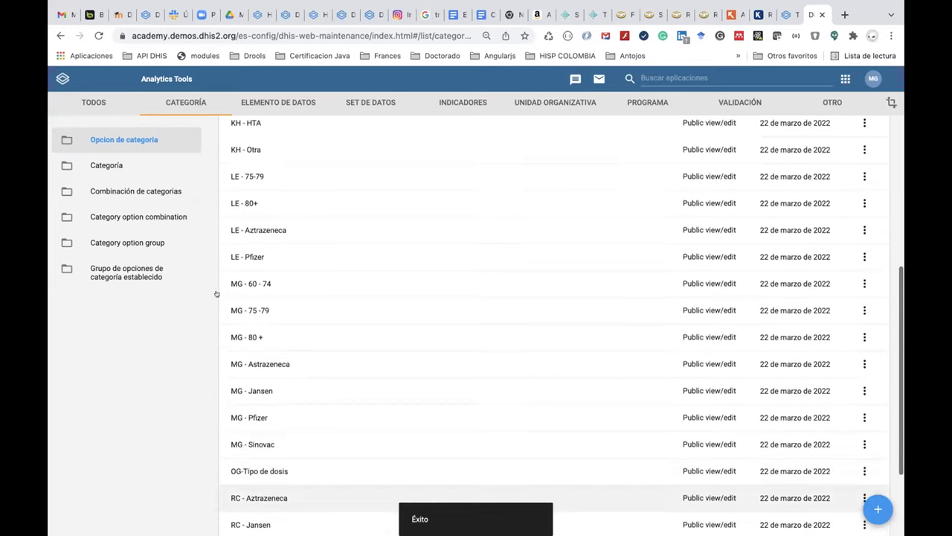
pyautogui.click(138, 167)
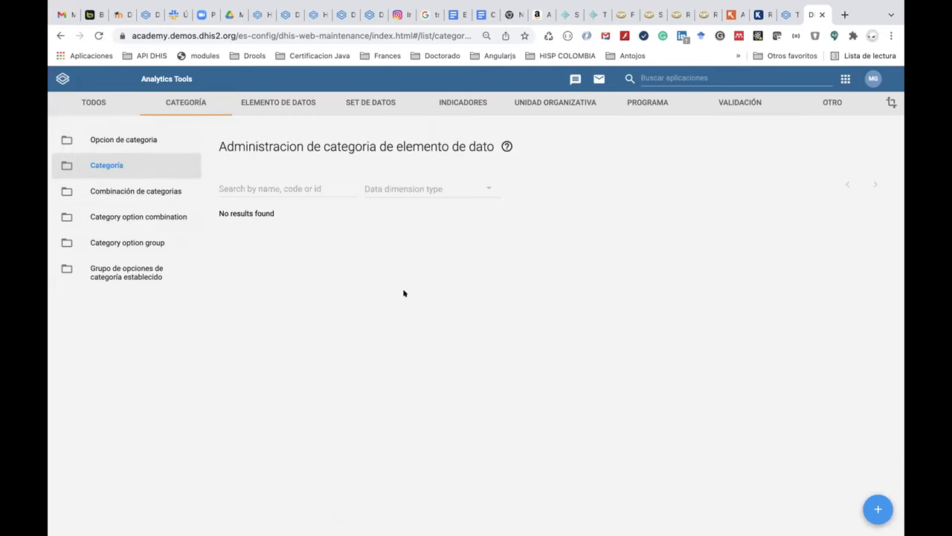
# Step: Start a new category named 'MG - Grupos de edad vacunación covid', using it as short name too
pyautogui.click(877, 510)
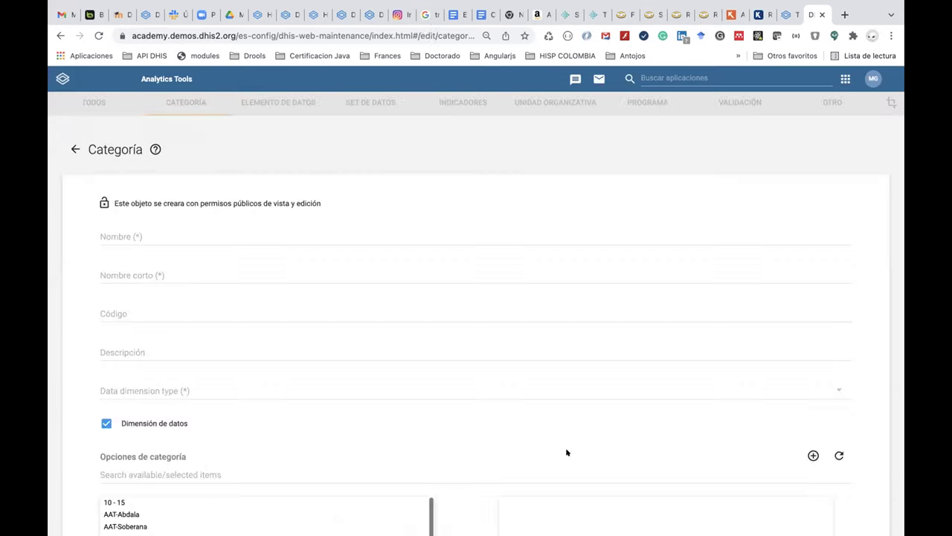
pyautogui.click(223, 233)
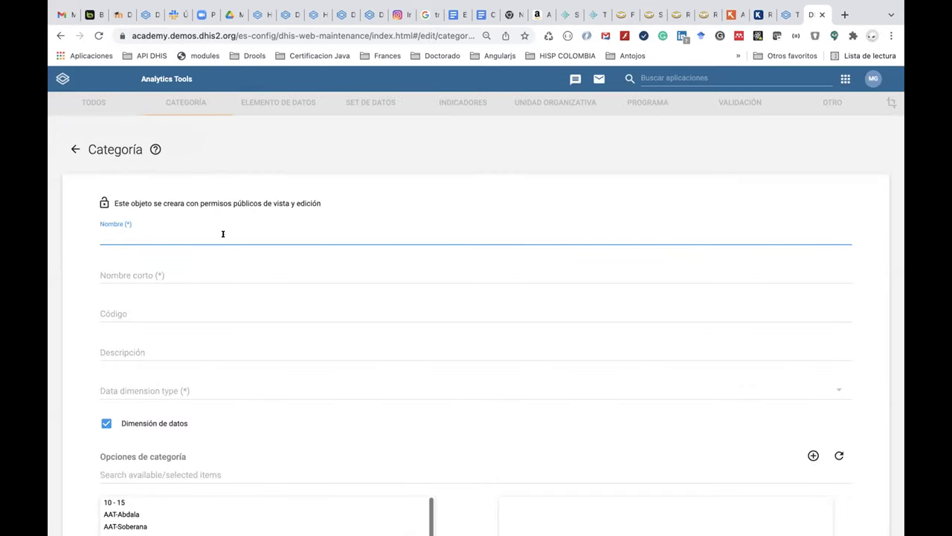
pyautogui.write('Grupos de edad vacunación covid')
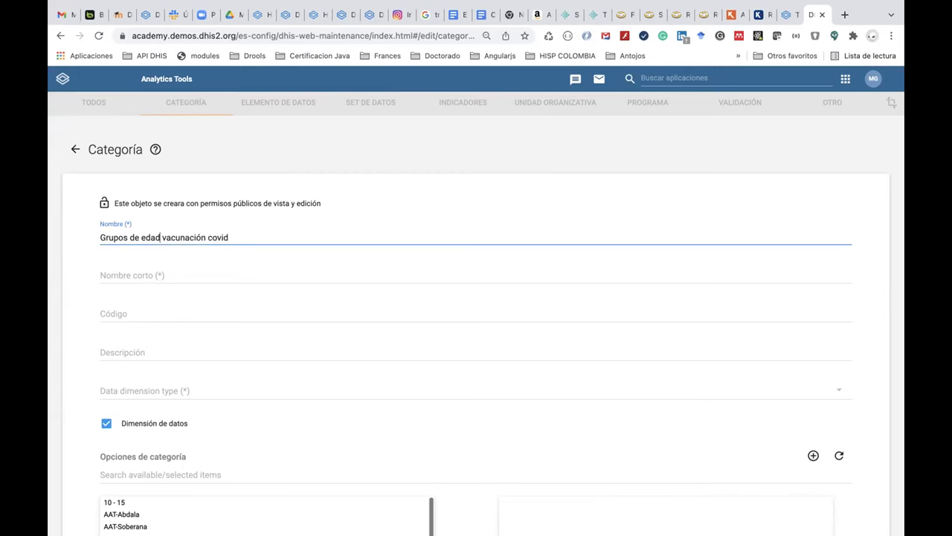
pyautogui.write('MG -')
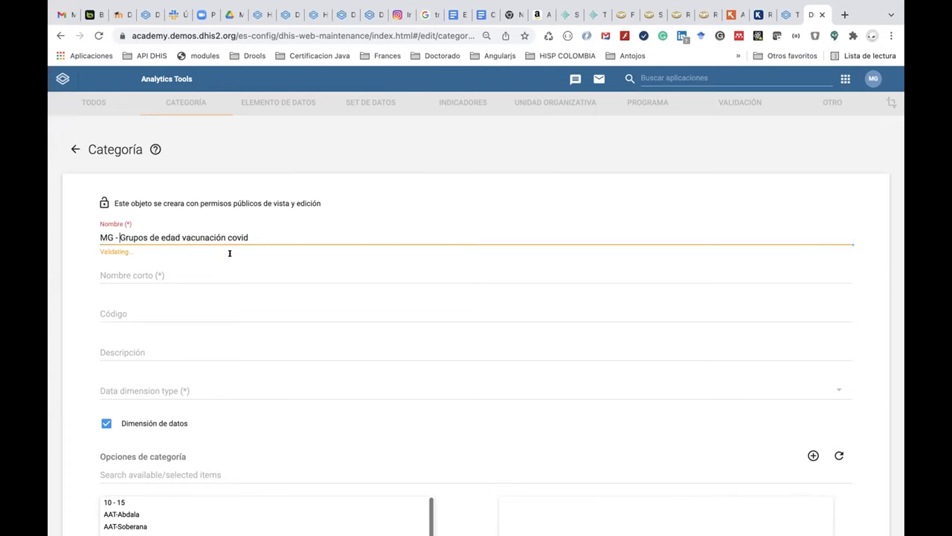
pyautogui.tripleClick(252, 235)
pyautogui.hotkey('ctrl', 'c')
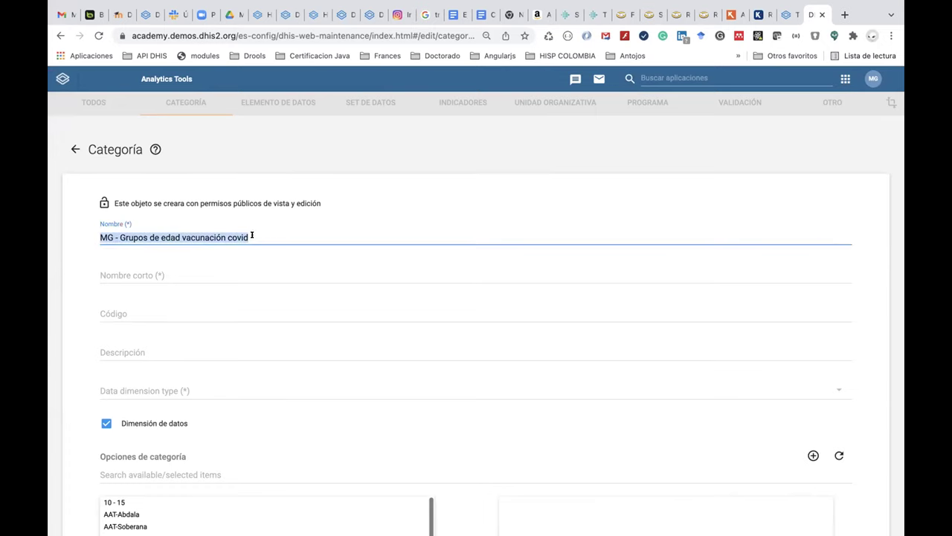
pyautogui.click(232, 272)
pyautogui.hotkey('ctrl', 'v')
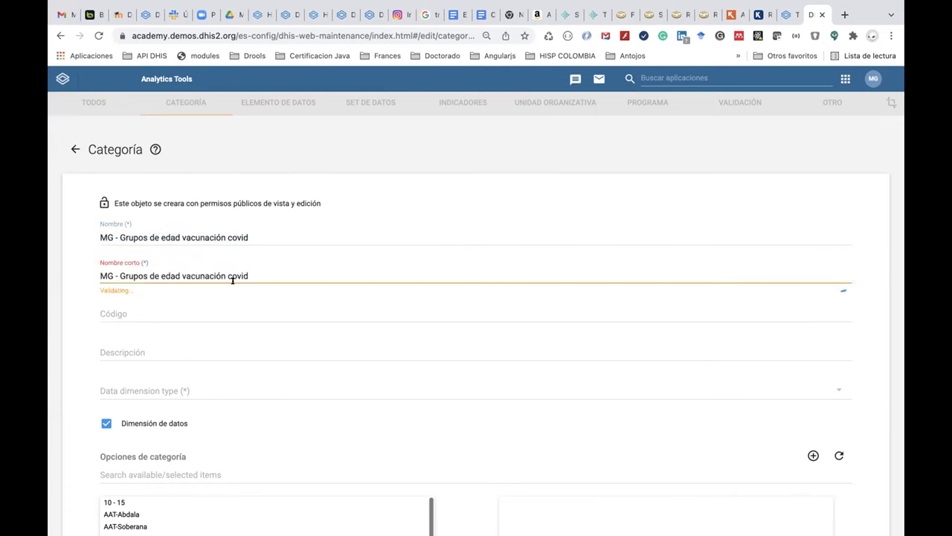
pyautogui.scroll(-2, 224, 337)
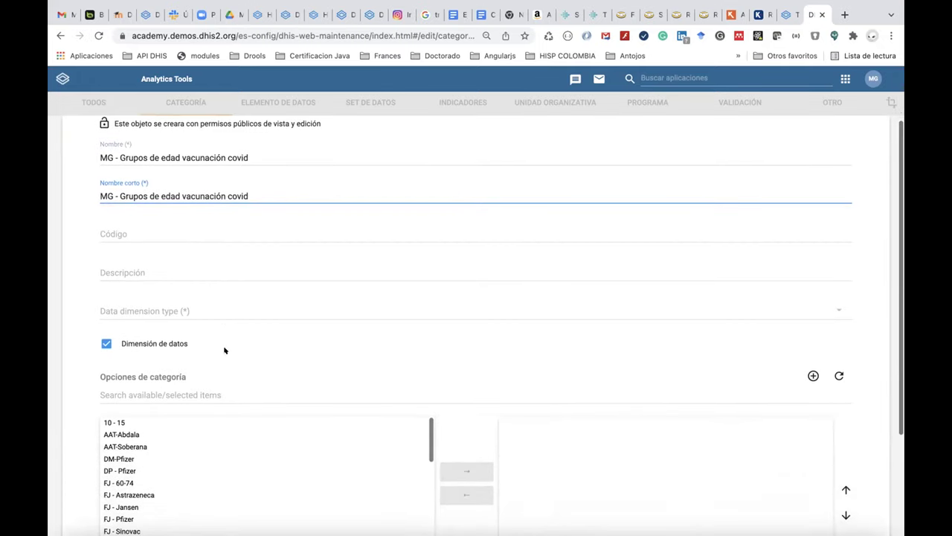
pyautogui.click(186, 311)
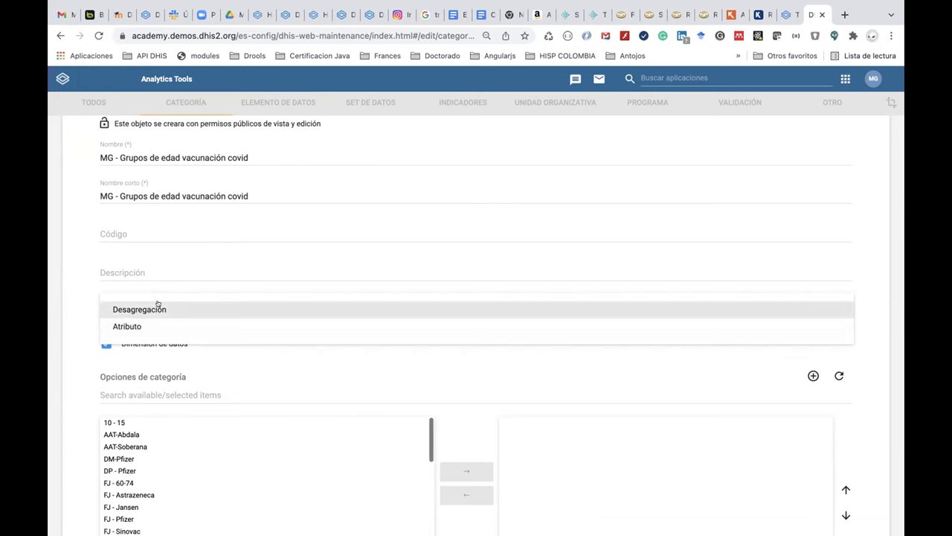
# Step: Set the category's data dimension type to Desagregación
pyautogui.click(158, 306)
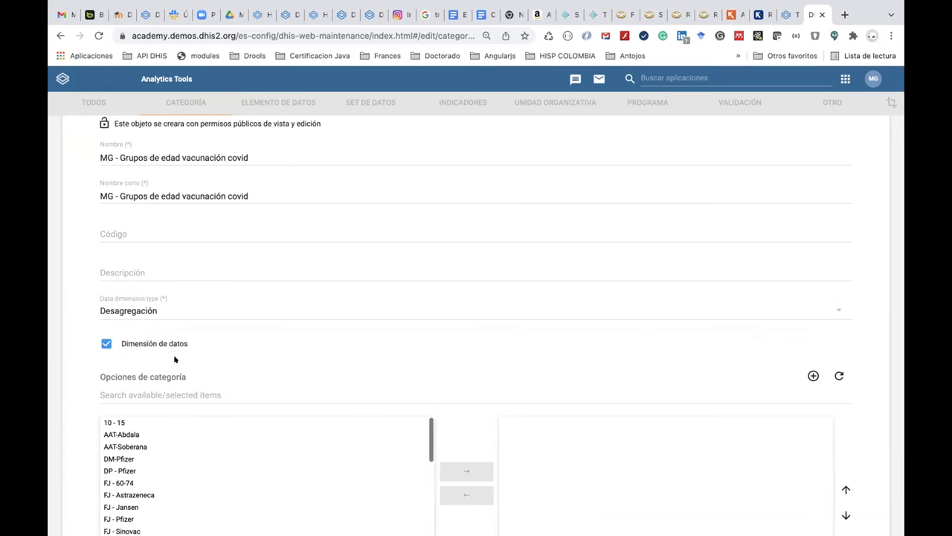
pyautogui.scroll(-2, 176, 358)
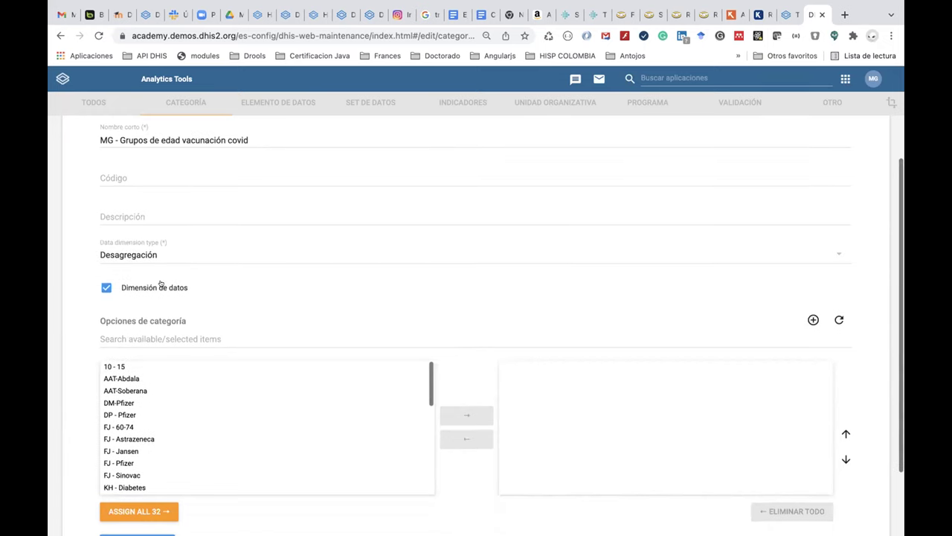
pyautogui.scroll(2, 161, 285)
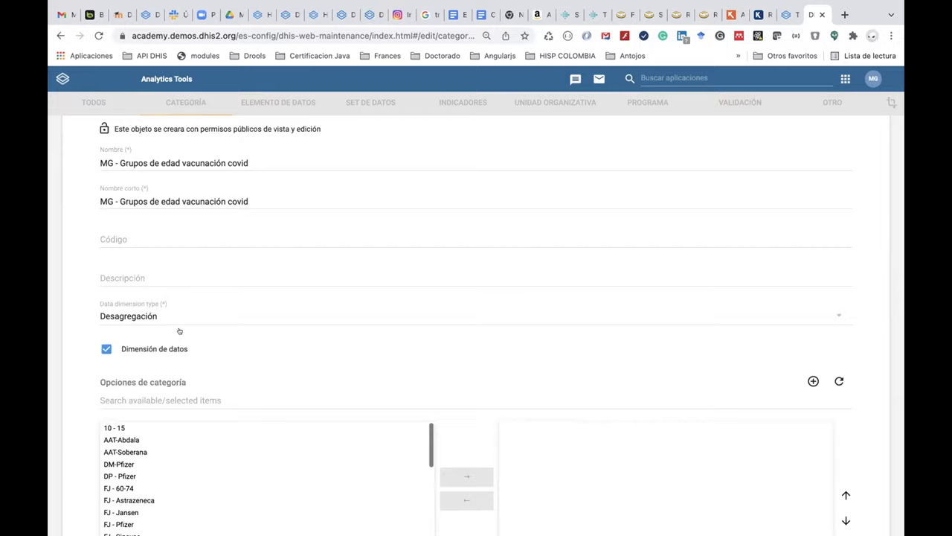
pyautogui.scroll(-5, 179, 331)
pyautogui.scroll(-4, 182, 336)
pyautogui.scroll(-1, 184, 367)
# Step: Add options MG - 60 - 74, MG - 75 -79 and MG - 80 + to the category and save
pyautogui.click(115, 243)
pyautogui.write('MG')
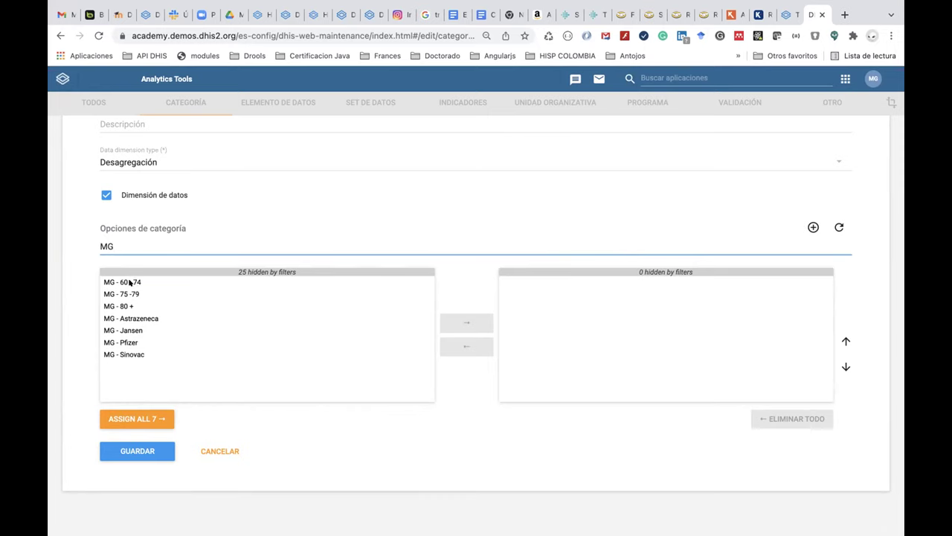
pyautogui.doubleClick(129, 282)
pyautogui.doubleClick(126, 282)
pyautogui.doubleClick(125, 282)
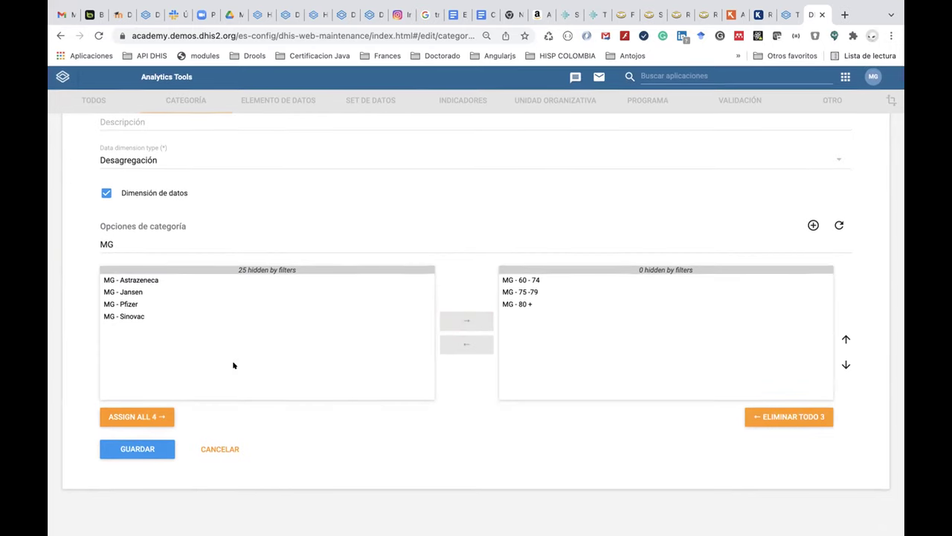
pyautogui.click(134, 450)
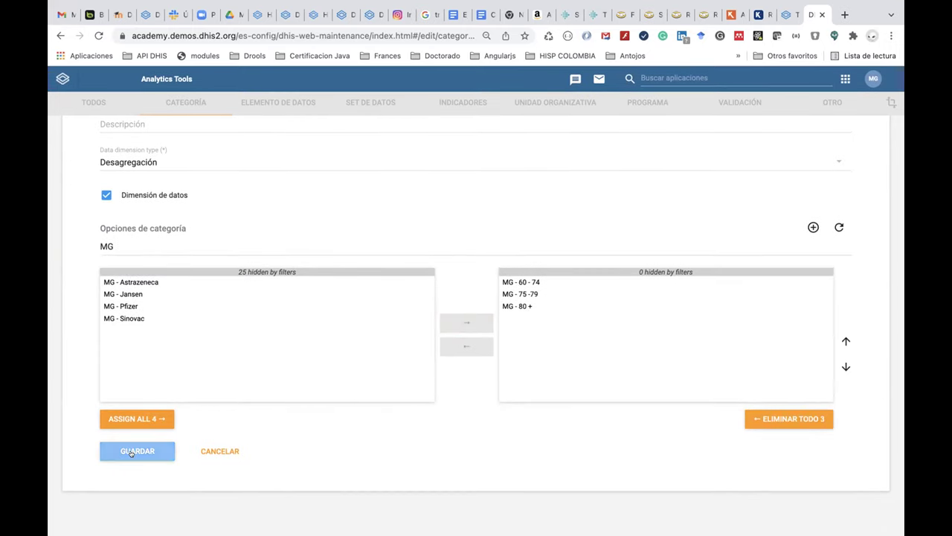
pyautogui.scroll(2, 229, 170)
pyautogui.scroll(-2, 229, 170)
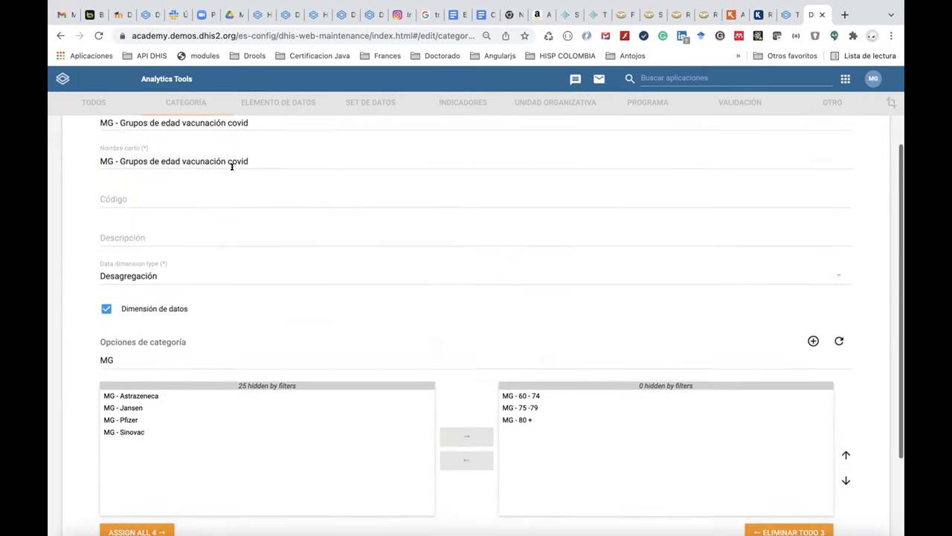
pyautogui.click(141, 449)
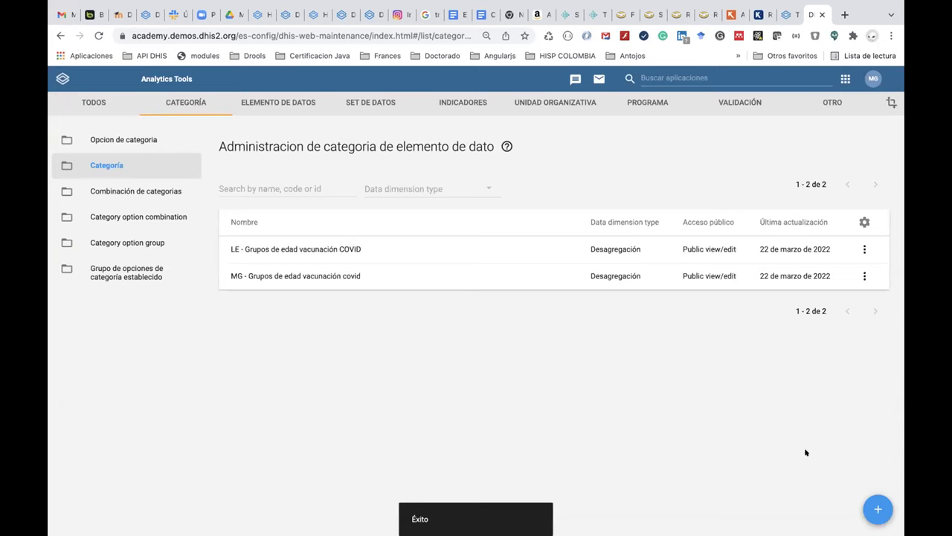
# Step: Start a new category named 'MG - Nombre de la vacuna', with the same short name
pyautogui.click(876, 508)
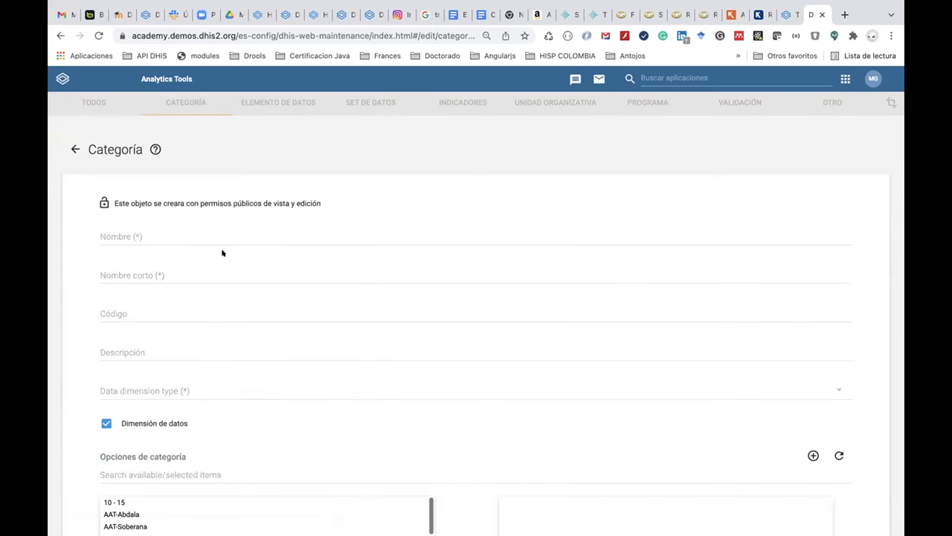
pyautogui.click(203, 236)
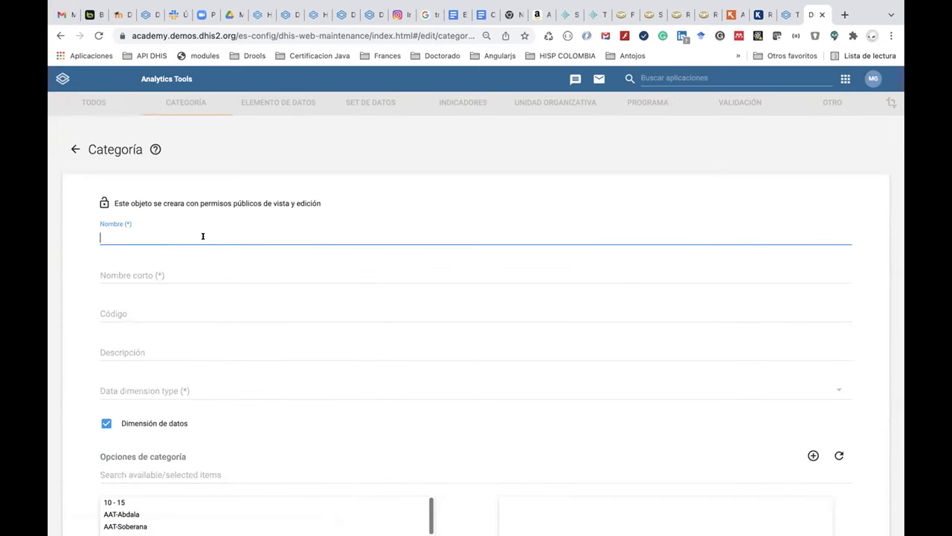
pyautogui.write('MG -')
pyautogui.write('Nombr')
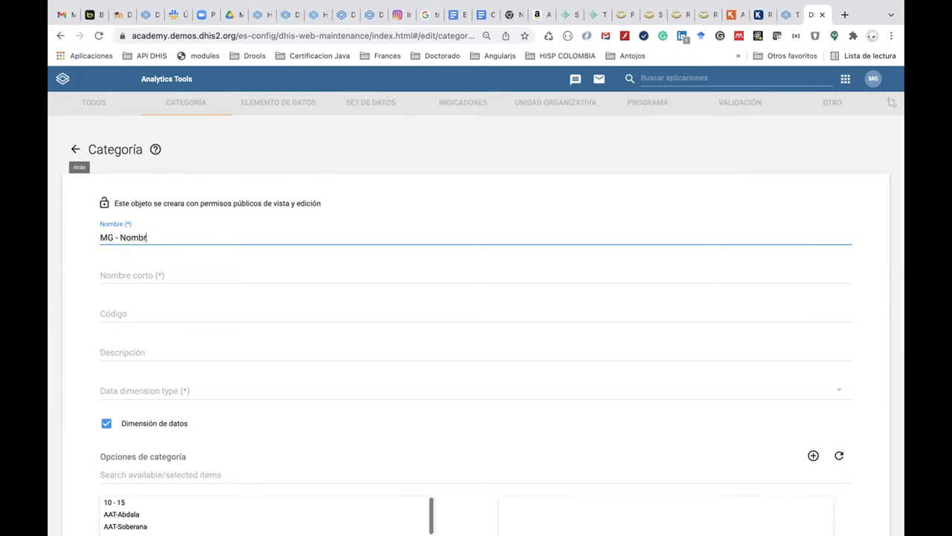
pyautogui.write('e de la vacuna')
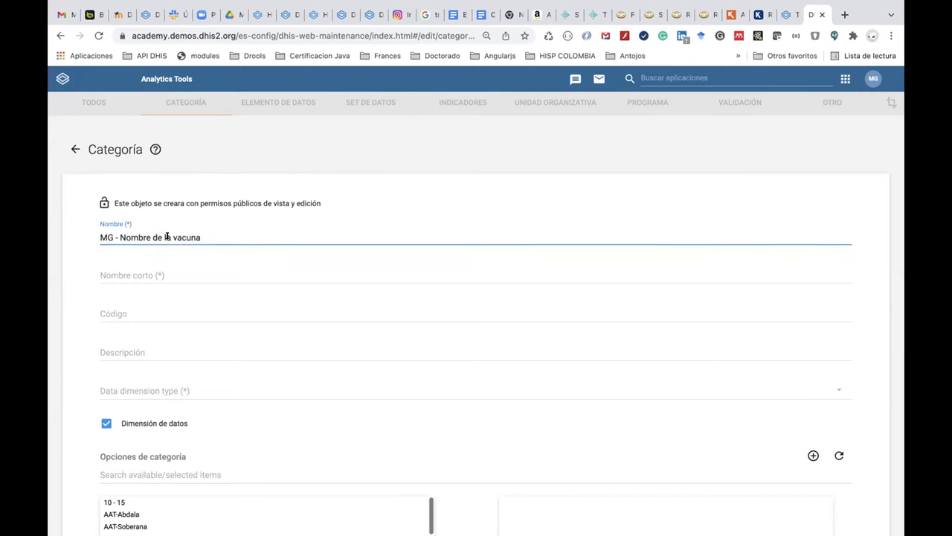
pyautogui.tripleClick(196, 234)
pyautogui.hotkey('ctrl', 'c')
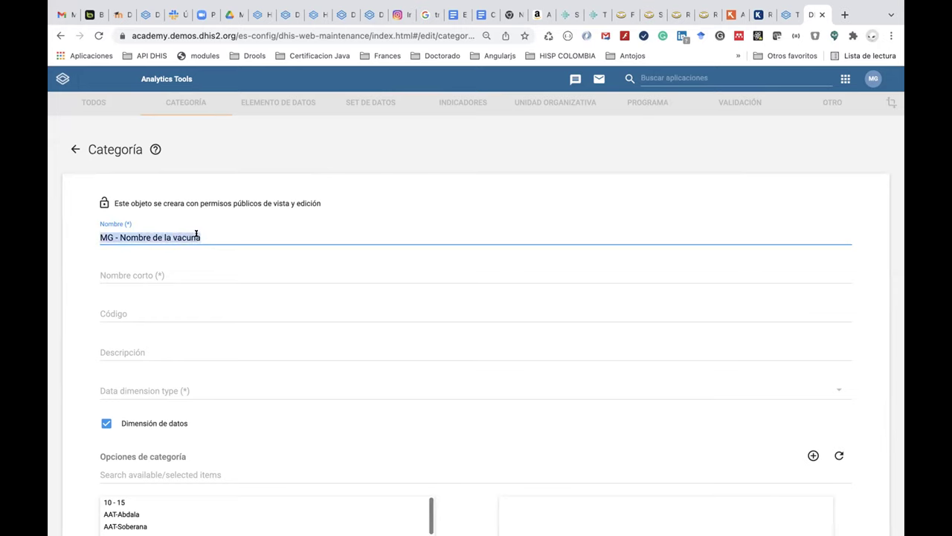
pyautogui.click(182, 264)
pyautogui.hotkey('ctrl', 'v')
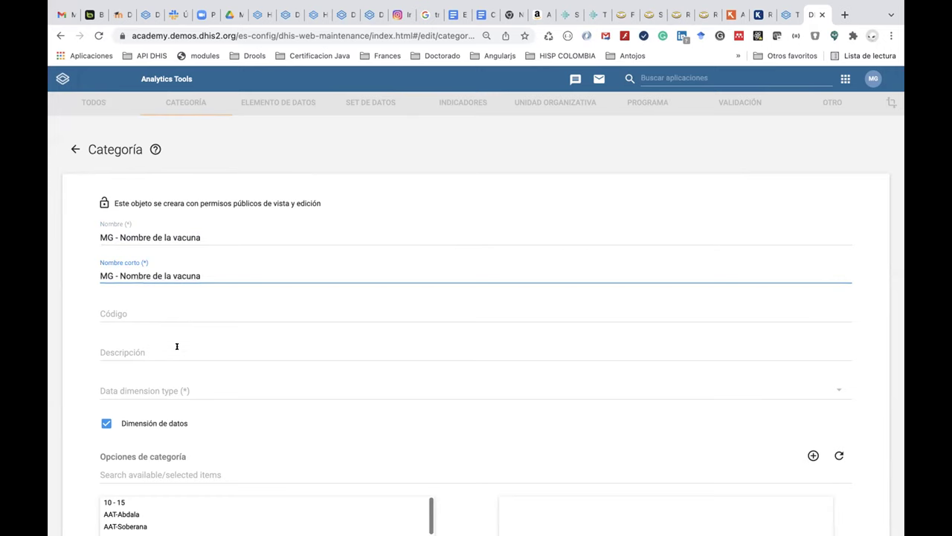
# Step: Set the category's data dimension type to Desagregación
pyautogui.scroll(-3, 171, 327)
pyautogui.click(158, 304)
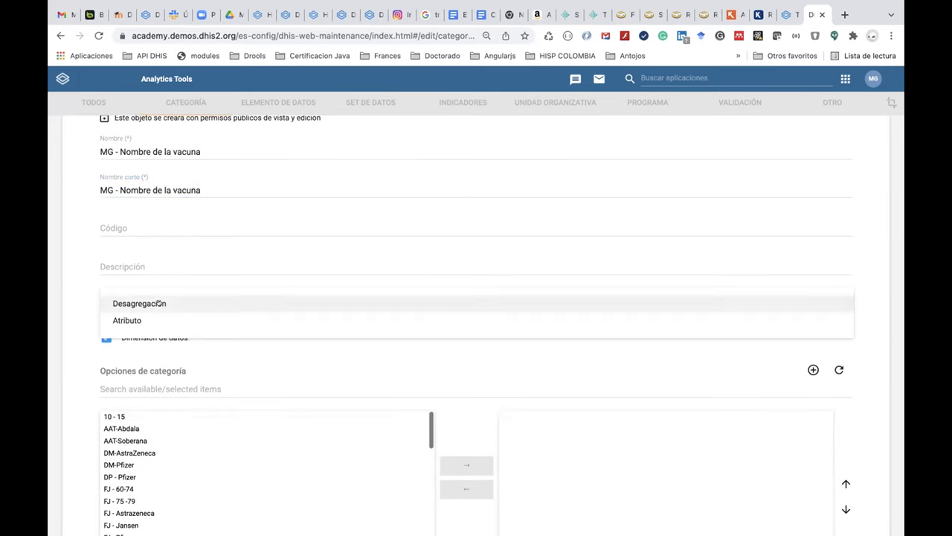
pyautogui.click(158, 305)
pyautogui.scroll(-4, 165, 416)
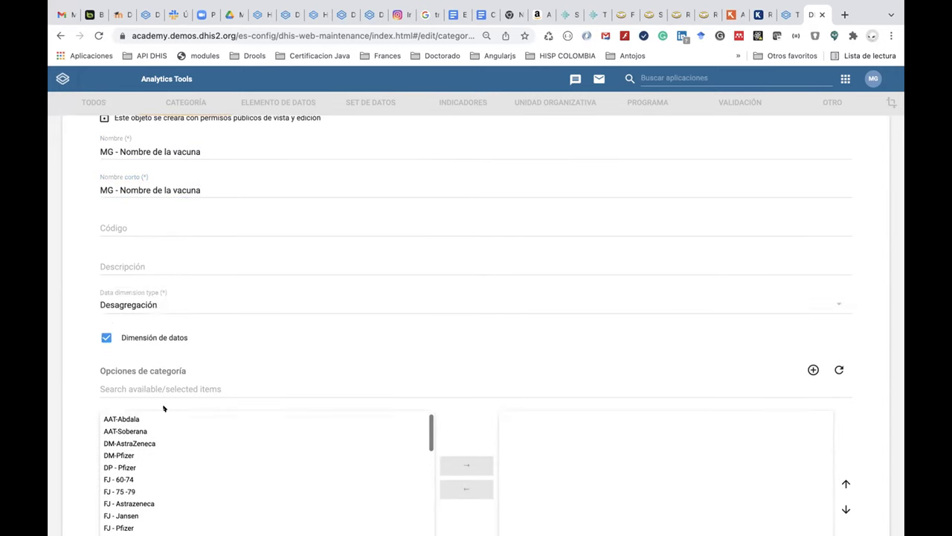
pyautogui.scroll(-2, 196, 436)
# Step: Assign MG - Astrazeneca, MG - Jansen, MG - Pfizer and MG - Sinovac to the category and save
pyautogui.click(130, 393)
pyautogui.write('MG')
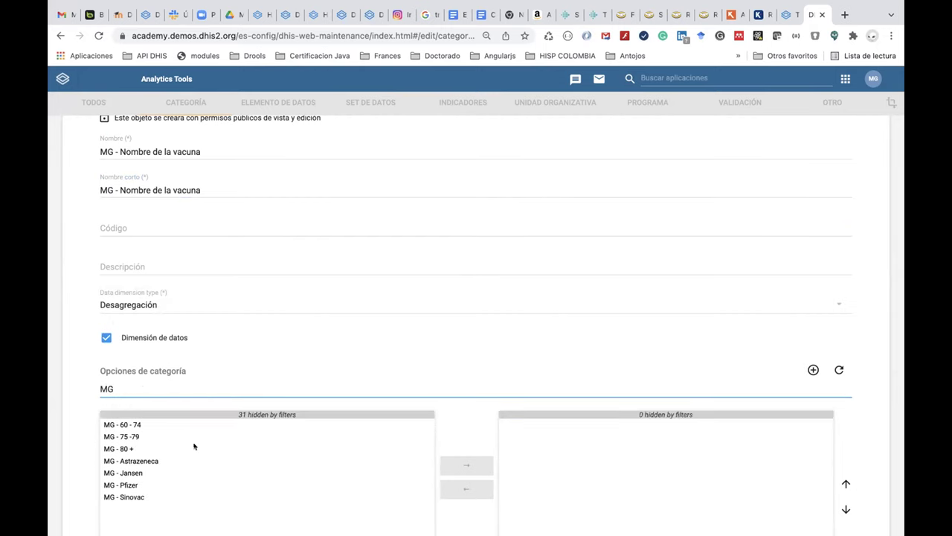
pyautogui.scroll(-3, 193, 446)
pyautogui.doubleClick(138, 358)
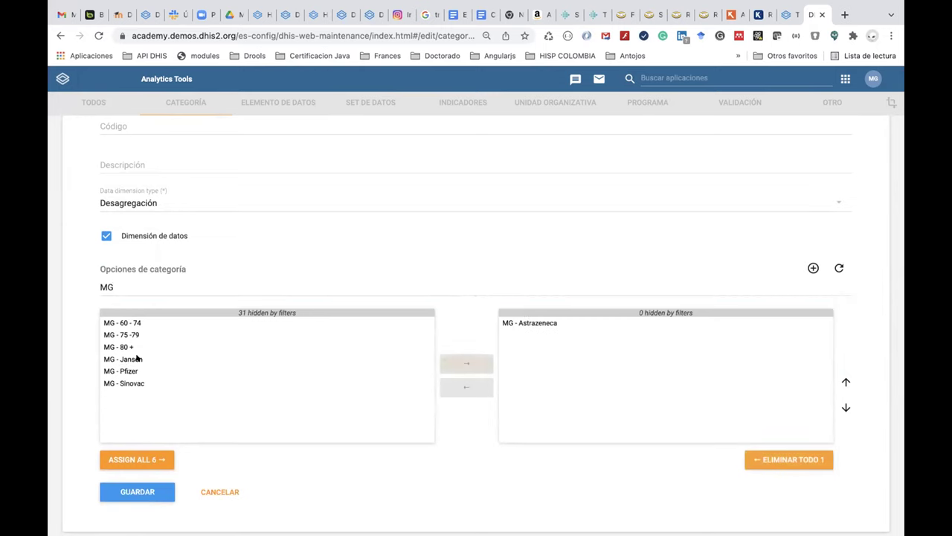
pyautogui.doubleClick(137, 358)
pyautogui.doubleClick(122, 358)
pyautogui.doubleClick(127, 358)
pyautogui.scroll(-1, 318, 426)
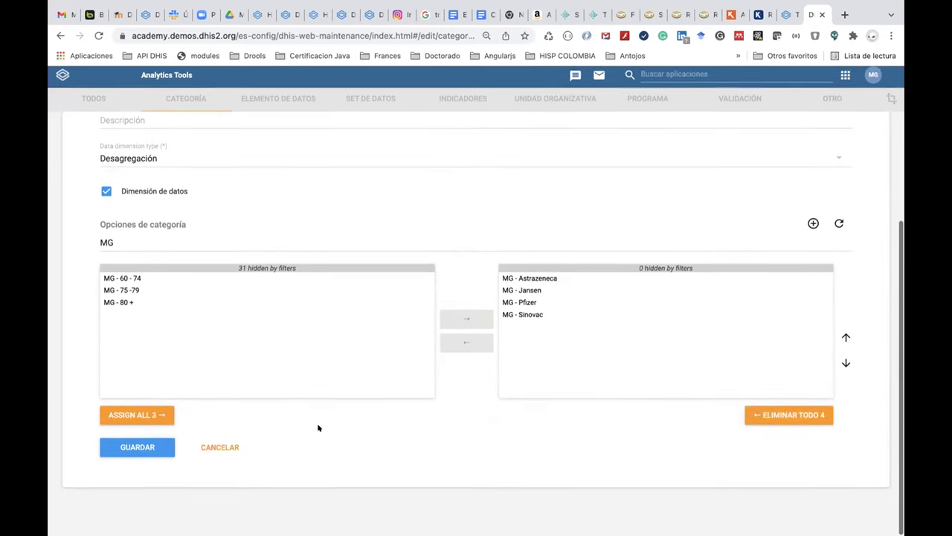
pyautogui.click(156, 447)
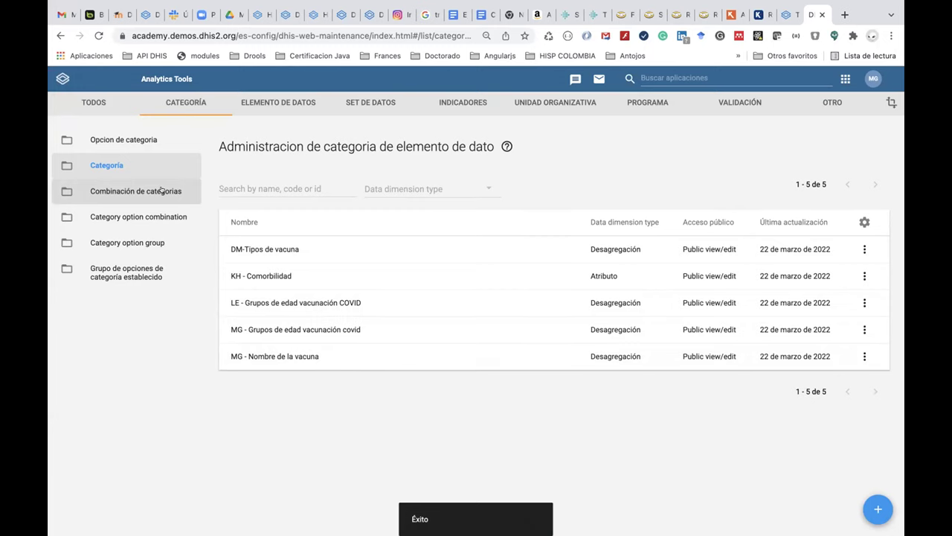
# Step: Start a new category combination named 'MG - Grupos de edad por nombre de vacuna'
pyautogui.click(162, 191)
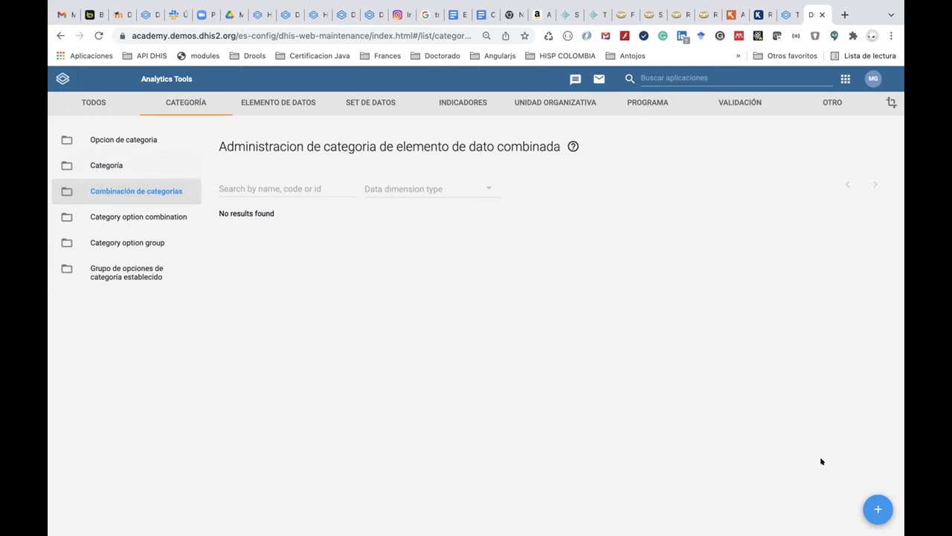
pyautogui.click(877, 509)
pyautogui.click(174, 233)
pyautogui.write('MG -')
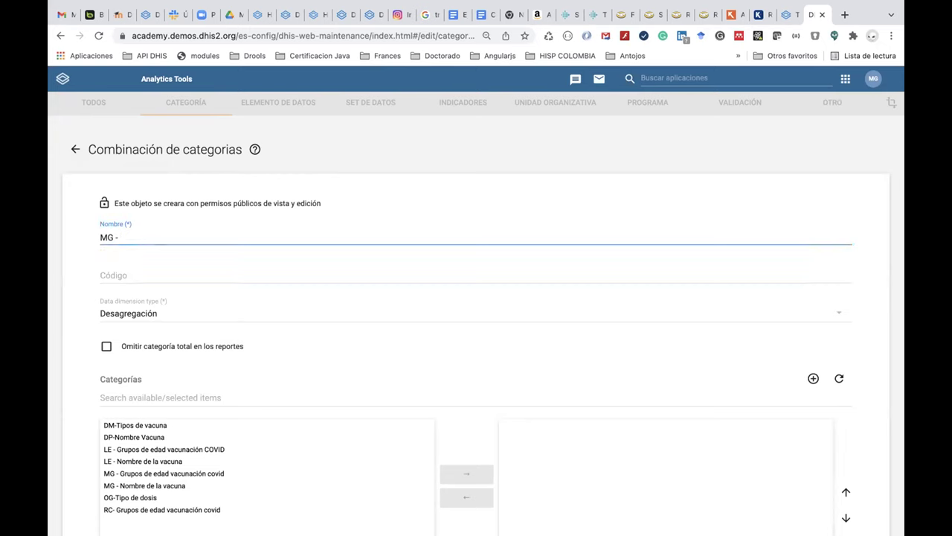
pyautogui.write(' Grupo')
pyautogui.press('BackSpace')
pyautogui.write('s de edad por va')
pyautogui.press('BackSpace')
pyautogui.press('BackSpace')
pyautogui.write('nombre de vacuna')
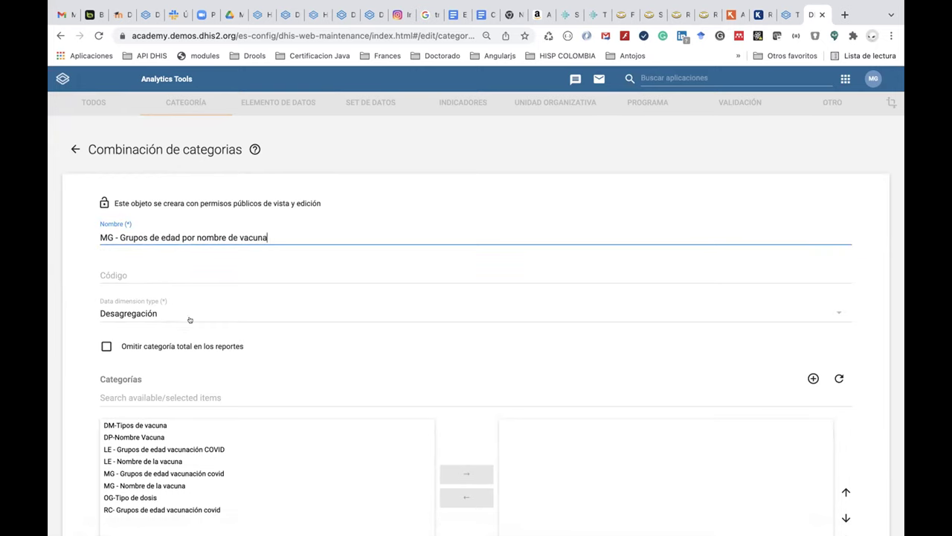
# Step: Keep Desagregación type, add the MG age-group and vaccine-name categories, and save the combination
pyautogui.click(165, 314)
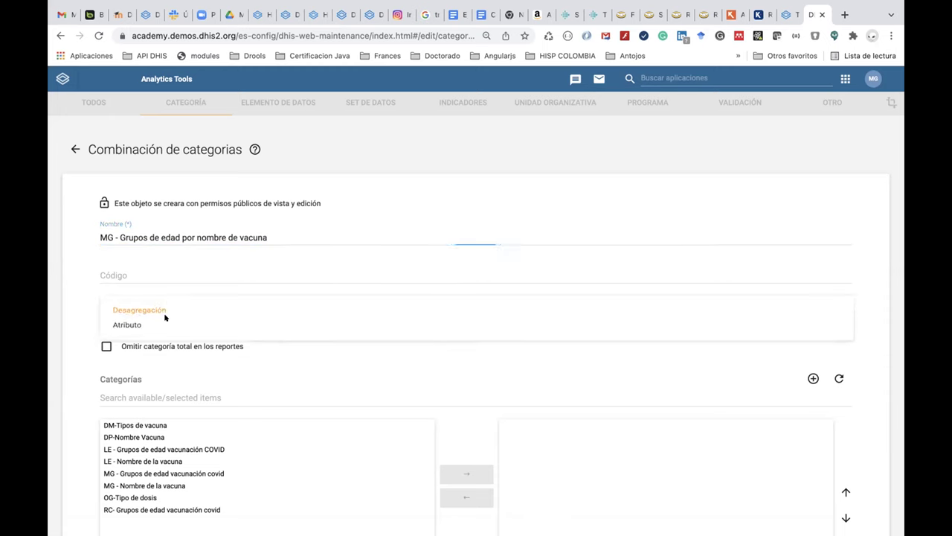
pyautogui.click(165, 314)
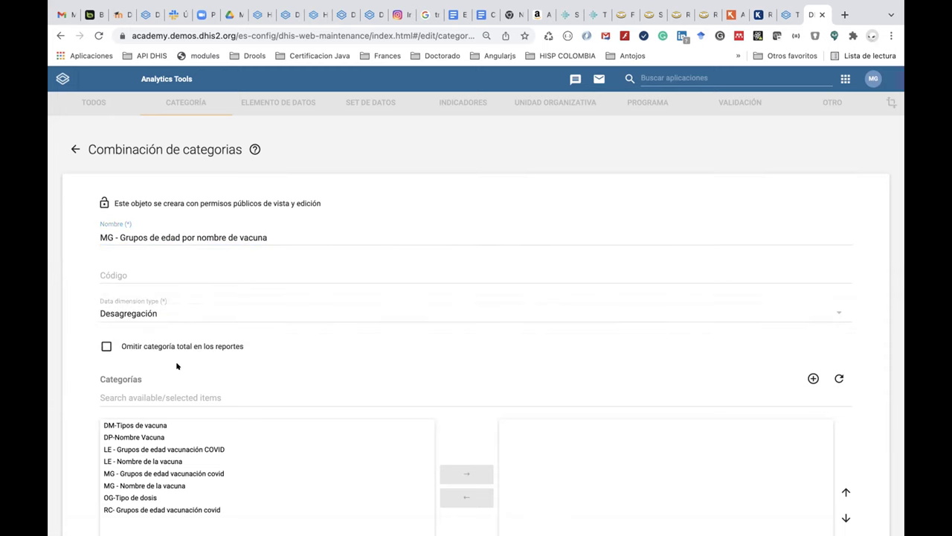
pyautogui.scroll(-2, 177, 361)
pyautogui.scroll(-3, 177, 365)
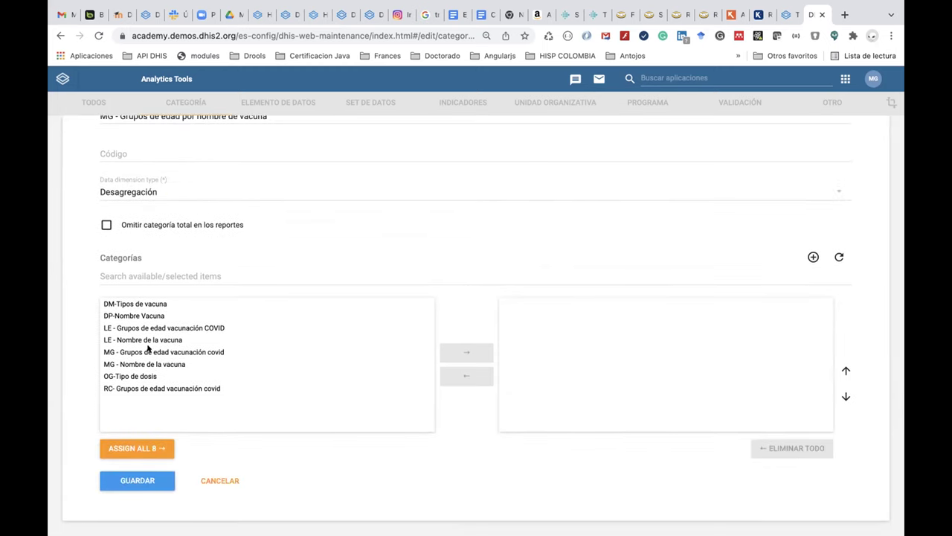
pyautogui.doubleClick(146, 352)
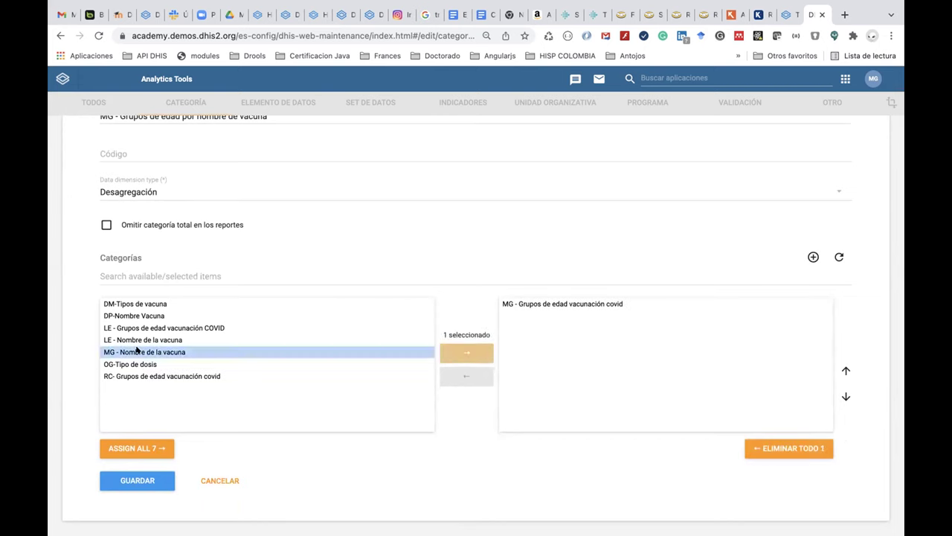
pyautogui.doubleClick(138, 351)
pyautogui.scroll(3, 363, 384)
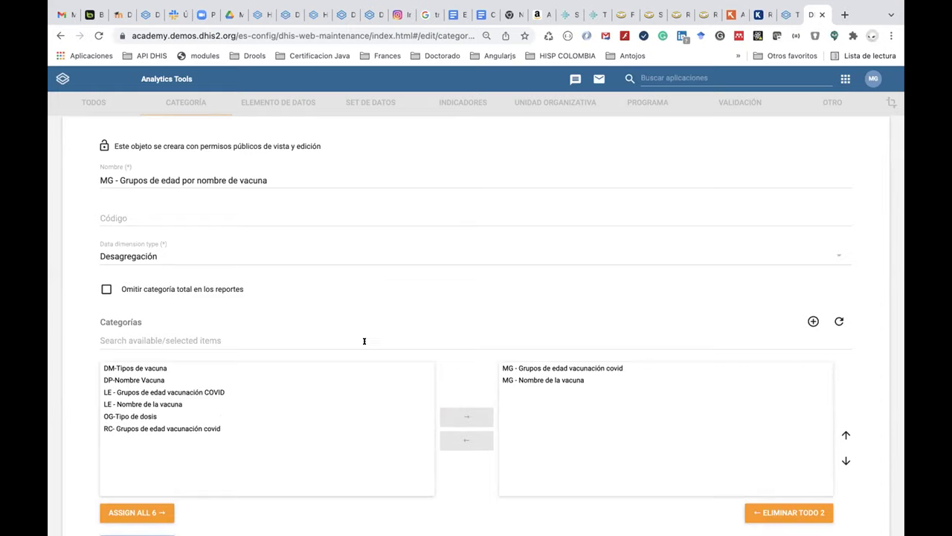
pyautogui.scroll(-3, 364, 340)
pyautogui.click(158, 451)
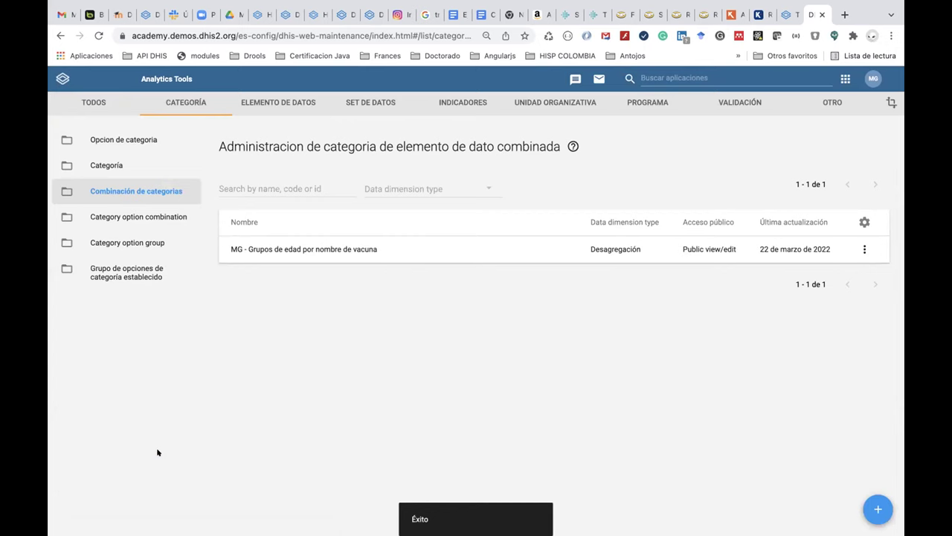
# Step: Review the generated category option combinations for the MG age-group and vaccine combination
pyautogui.click(125, 218)
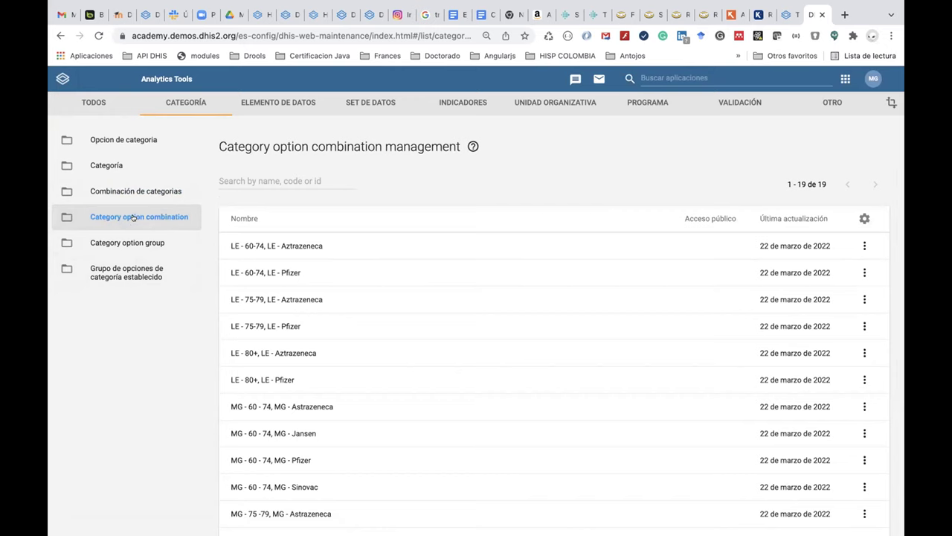
pyautogui.scroll(-3, 331, 377)
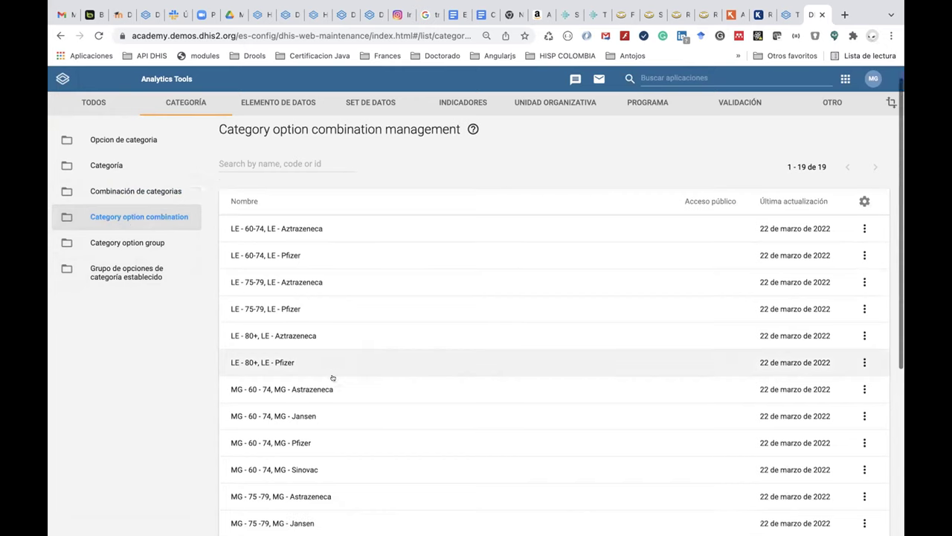
pyautogui.scroll(-1, 331, 368)
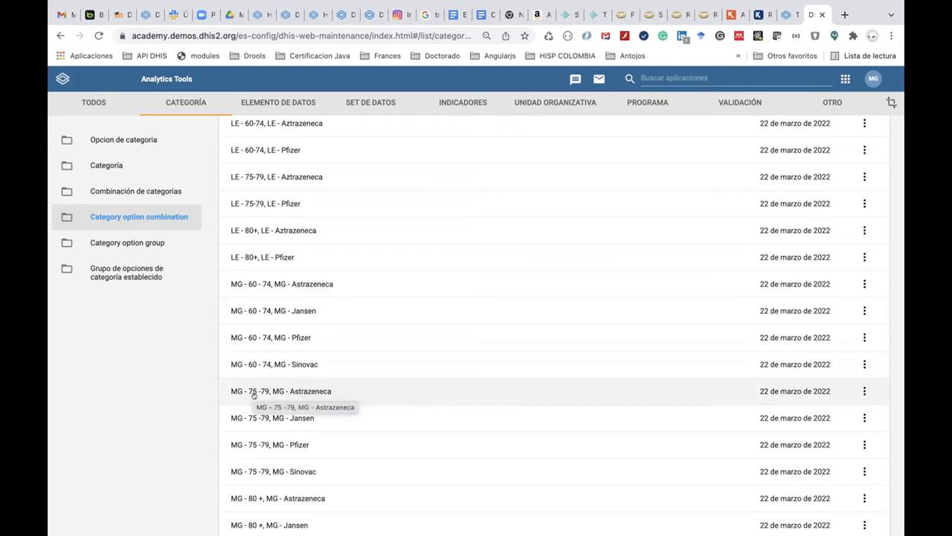
pyautogui.scroll(-2, 296, 390)
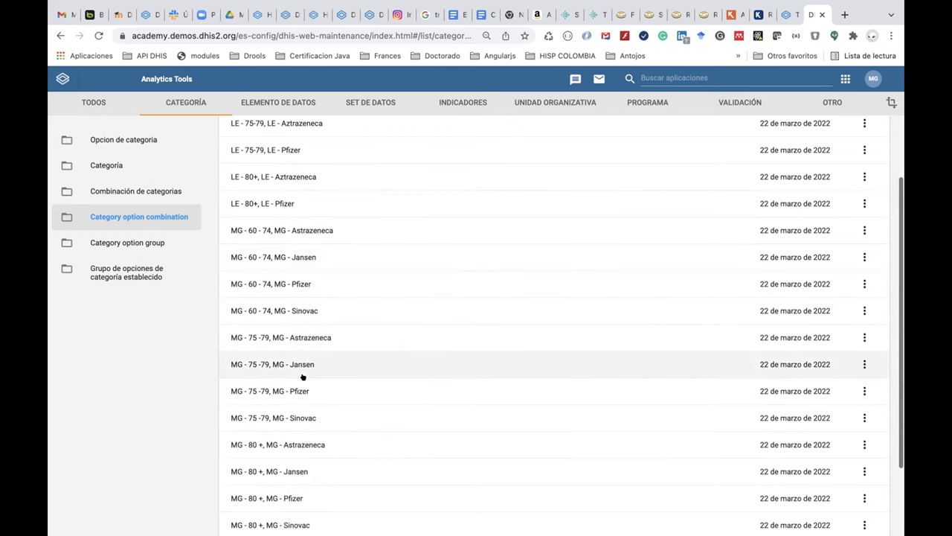
pyautogui.scroll(-2, 313, 418)
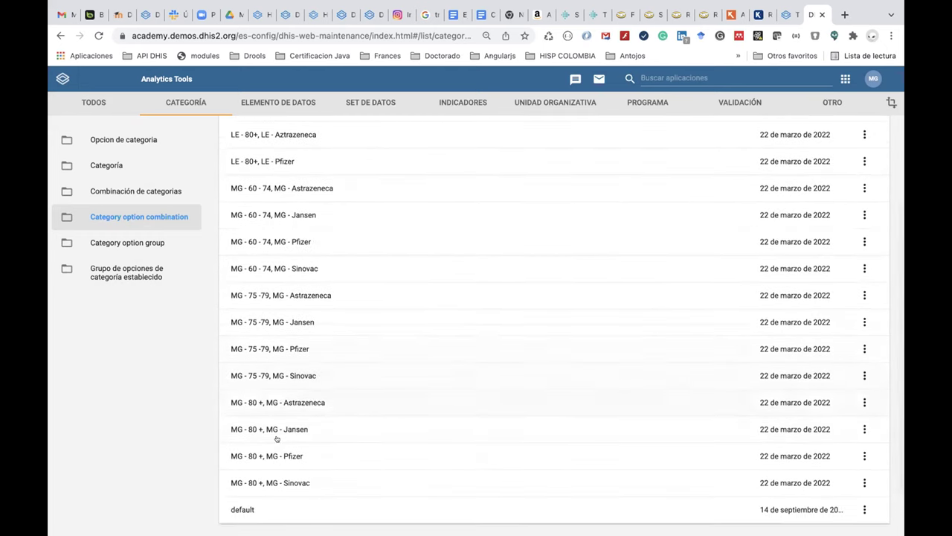
pyautogui.scroll(-2, 324, 435)
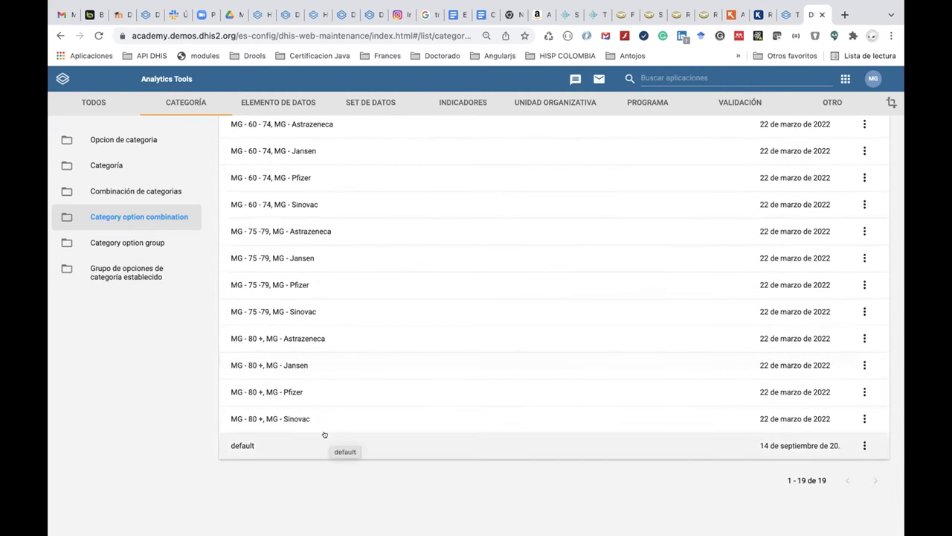
pyautogui.scroll(1, 331, 446)
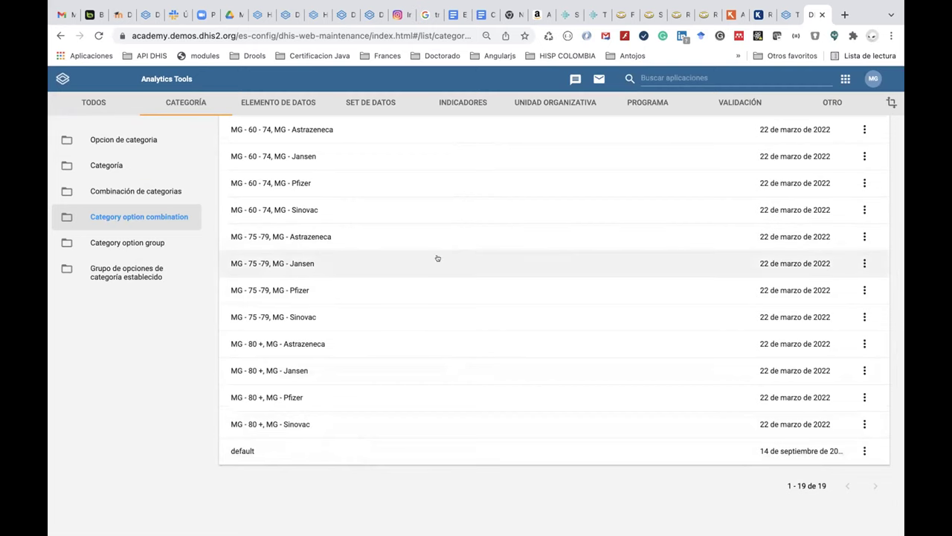
pyautogui.click(863, 236)
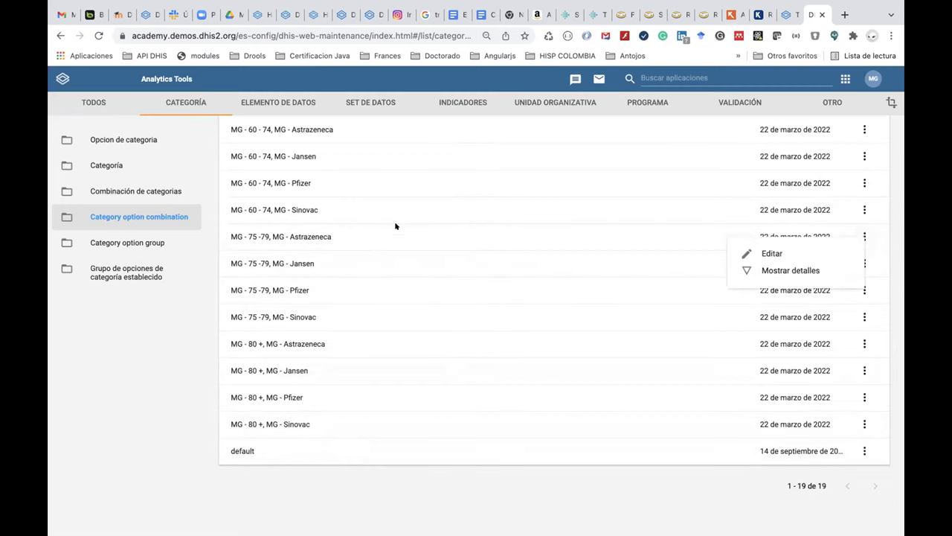
pyautogui.click(168, 313)
# Step: Browse the category option groups and group sets, then return to the category combination list
pyautogui.click(152, 243)
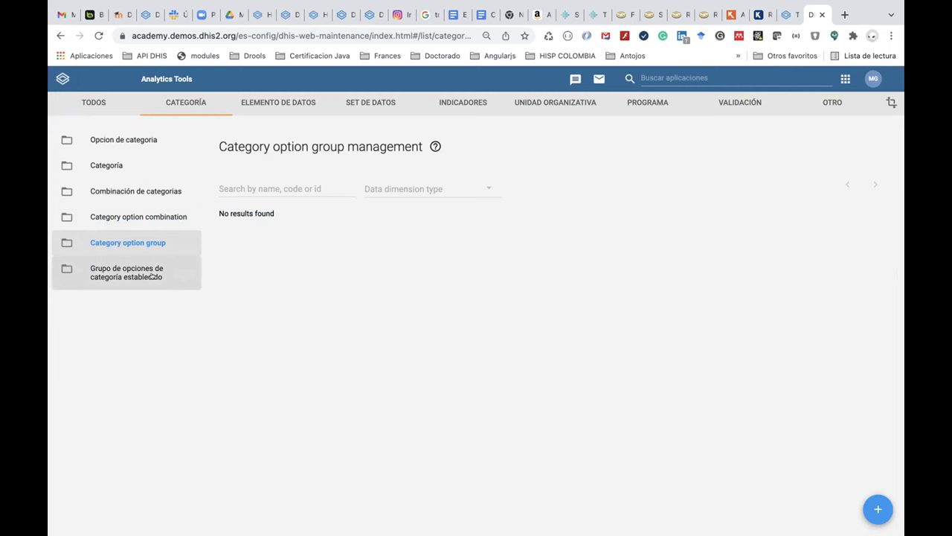
pyautogui.click(152, 275)
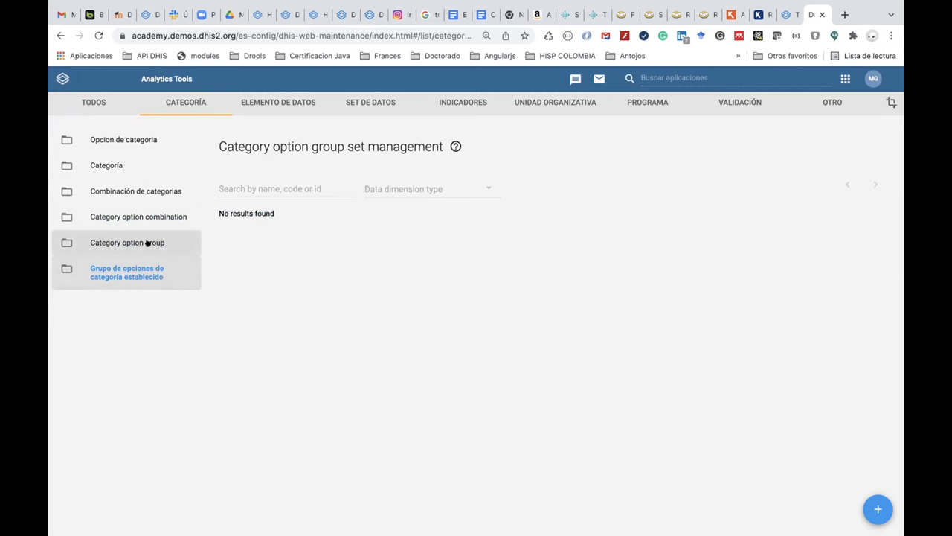
pyautogui.click(146, 242)
pyautogui.click(139, 216)
pyautogui.click(134, 191)
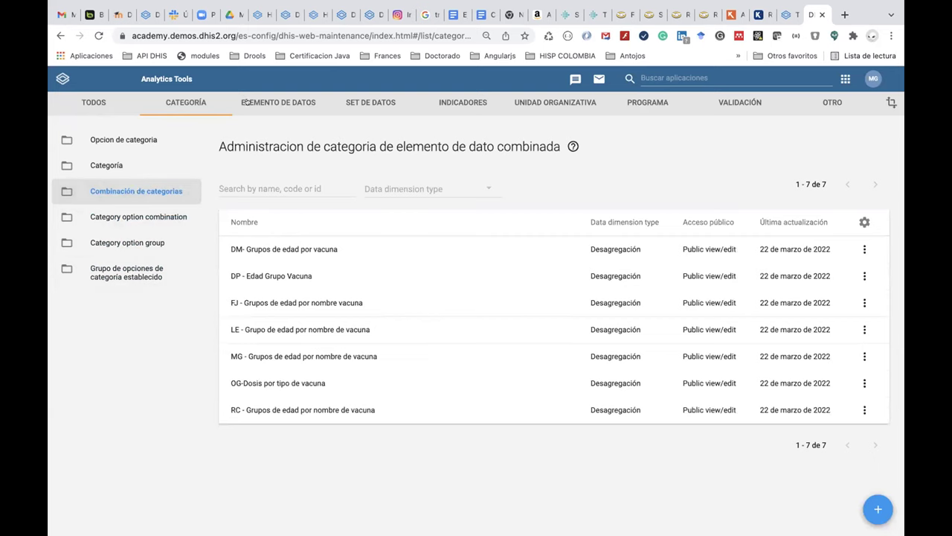
# Step: Relaunch the Mantenimiento app and go to its Elemento de datos section
pyautogui.click(246, 101)
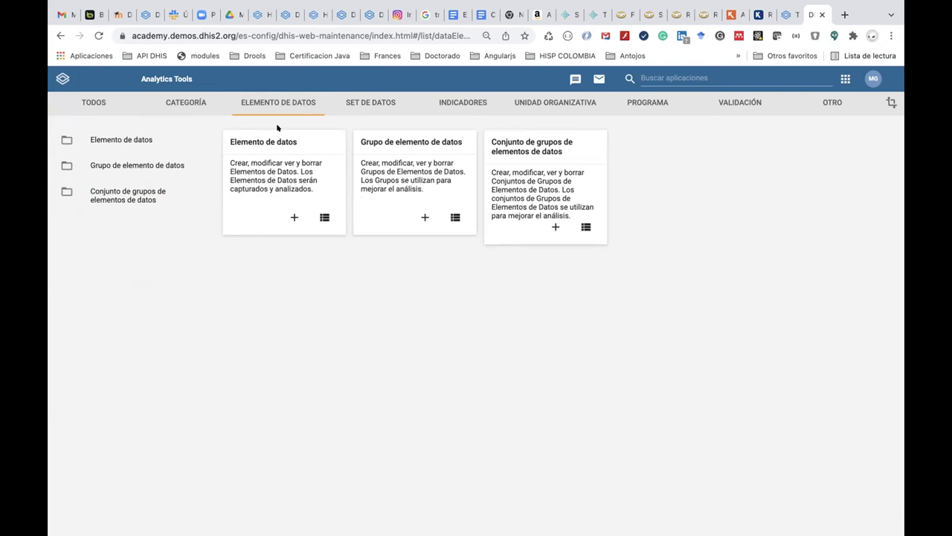
pyautogui.moveTo(299, 3)
pyautogui.click(669, 77)
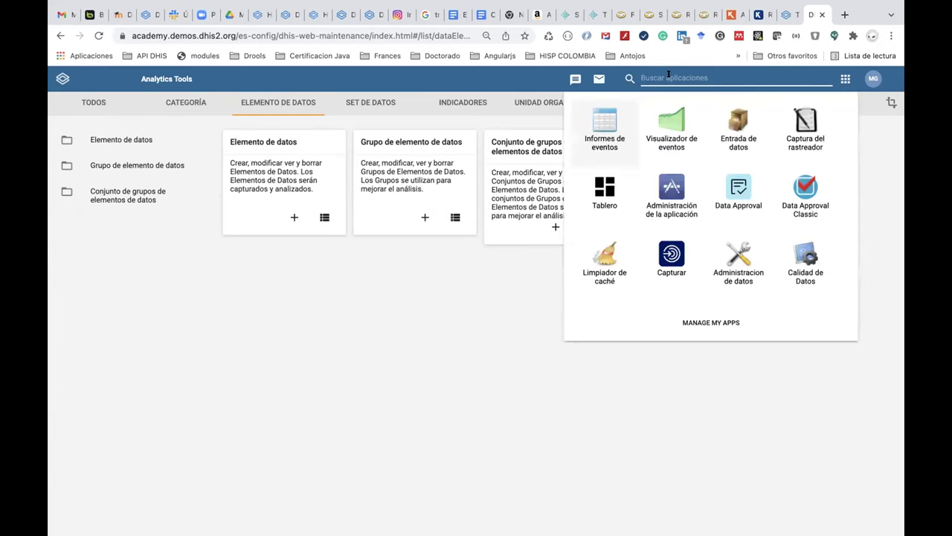
pyautogui.write('Ma')
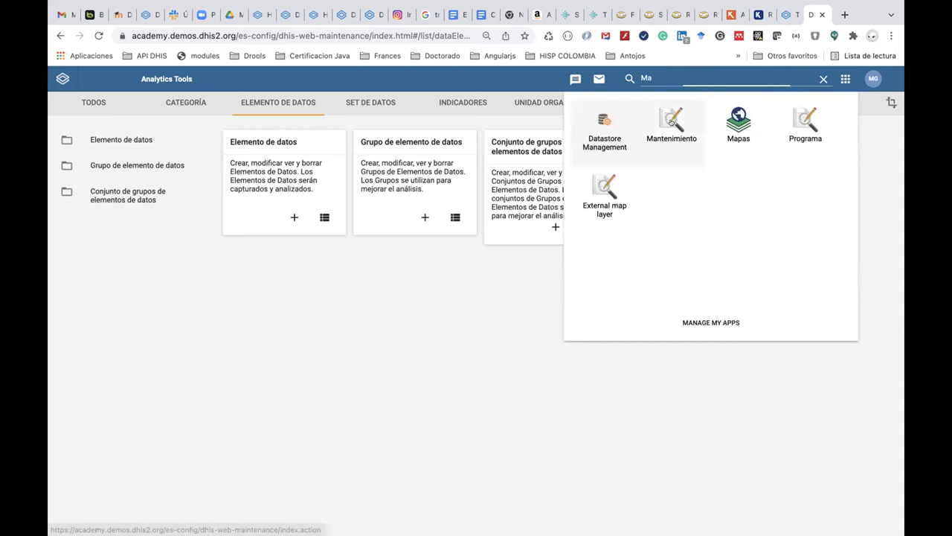
pyautogui.click(671, 122)
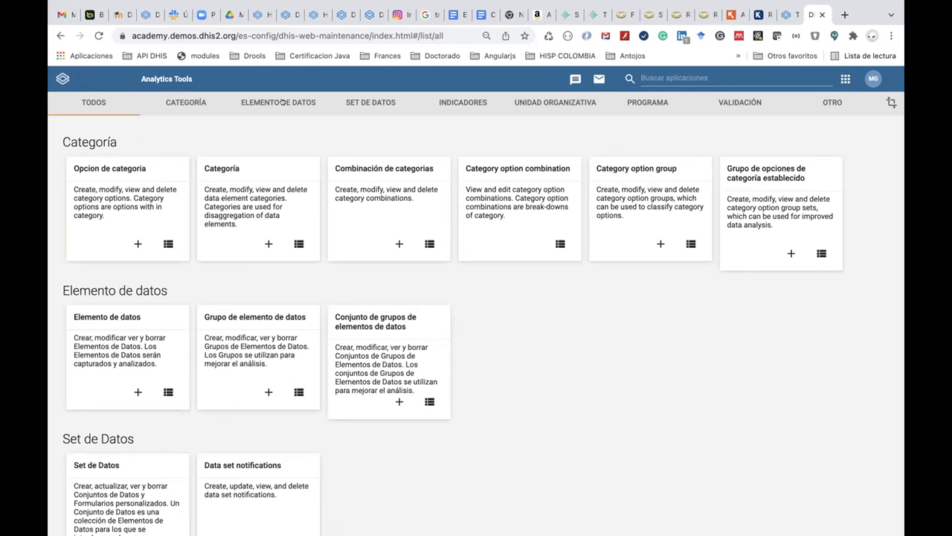
pyautogui.click(282, 103)
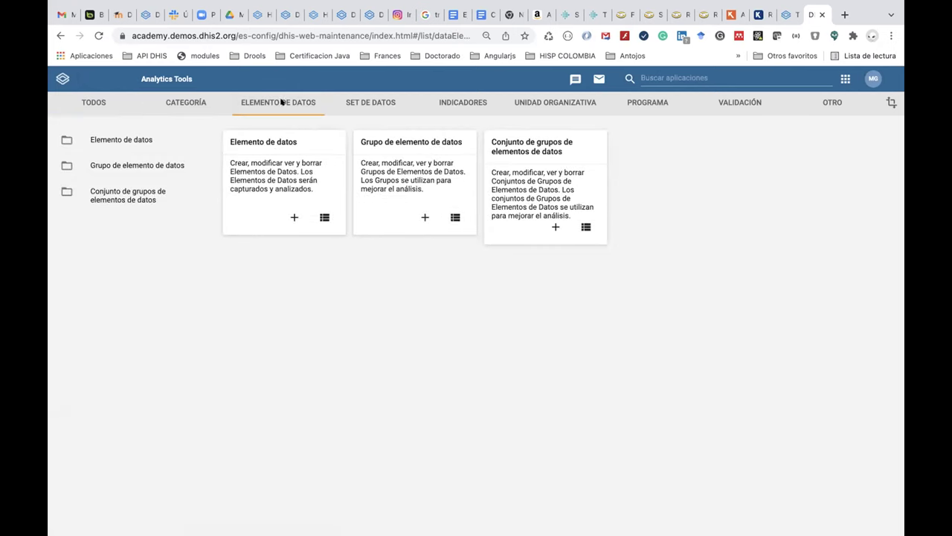
# Step: From the list of 18 data elements, start a new data element and focus its Nombre field
pyautogui.click(256, 141)
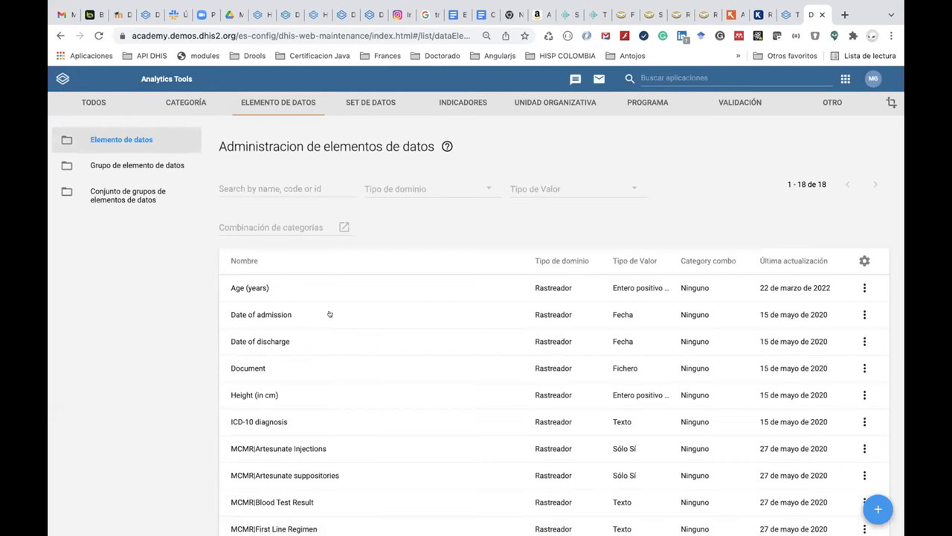
pyautogui.scroll(-5, 334, 328)
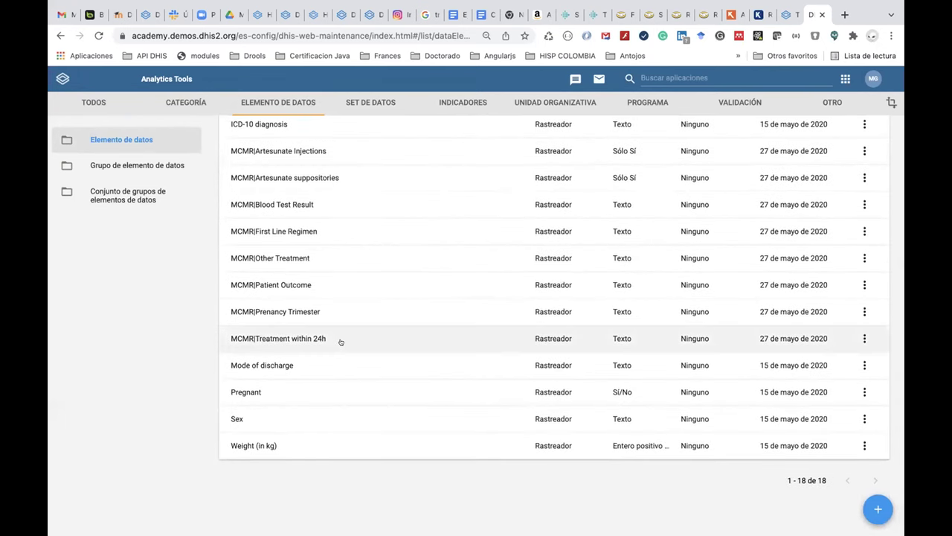
pyautogui.scroll(5, 341, 341)
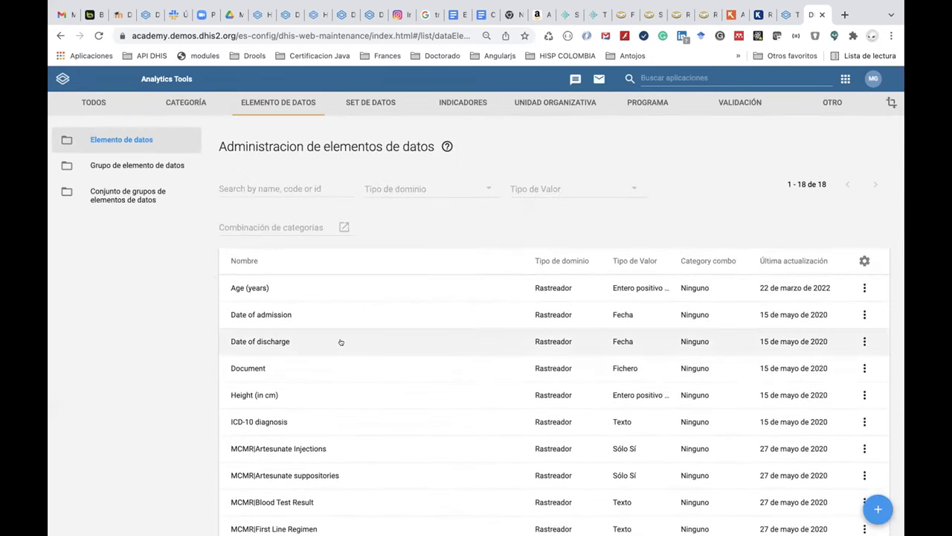
pyautogui.scroll(-1, 341, 342)
pyautogui.scroll(5, 340, 342)
pyautogui.click(242, 178)
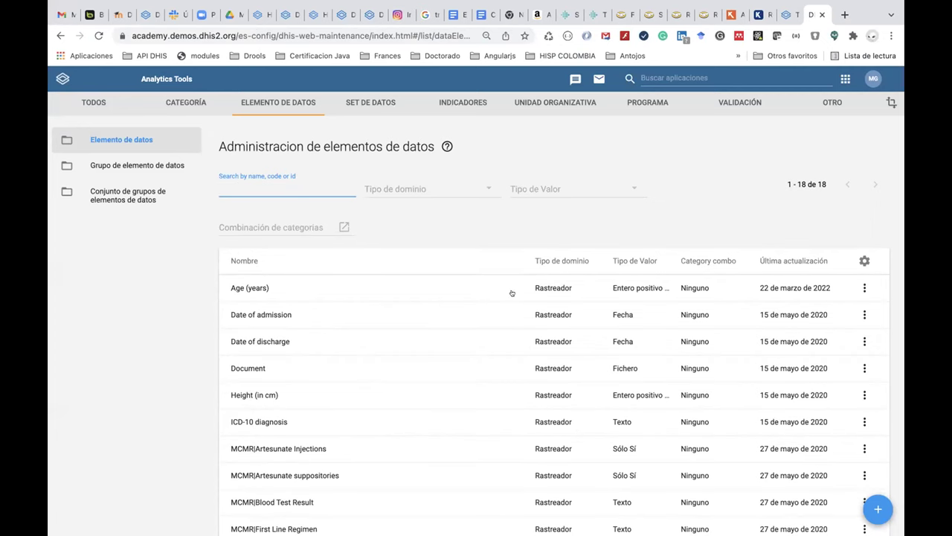
pyautogui.scroll(-5, 520, 312)
pyautogui.click(876, 506)
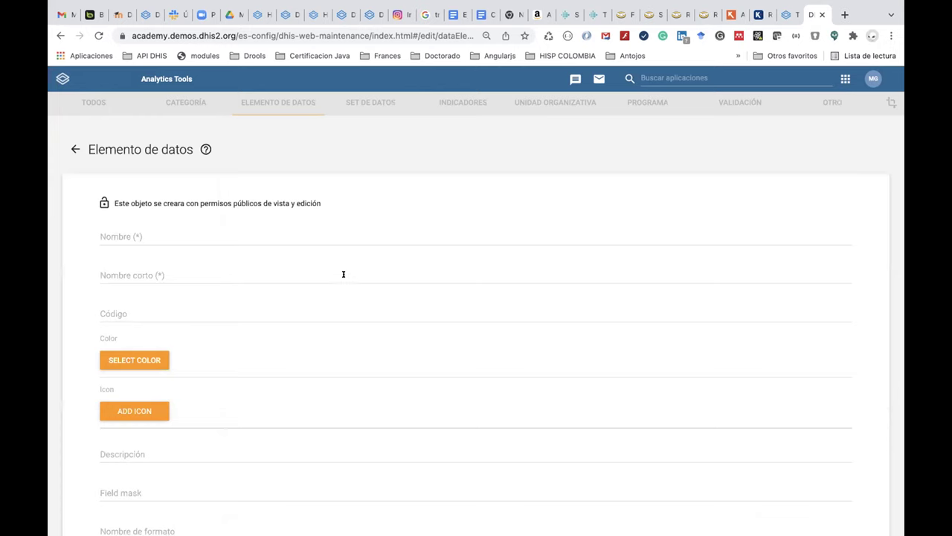
pyautogui.click(281, 235)
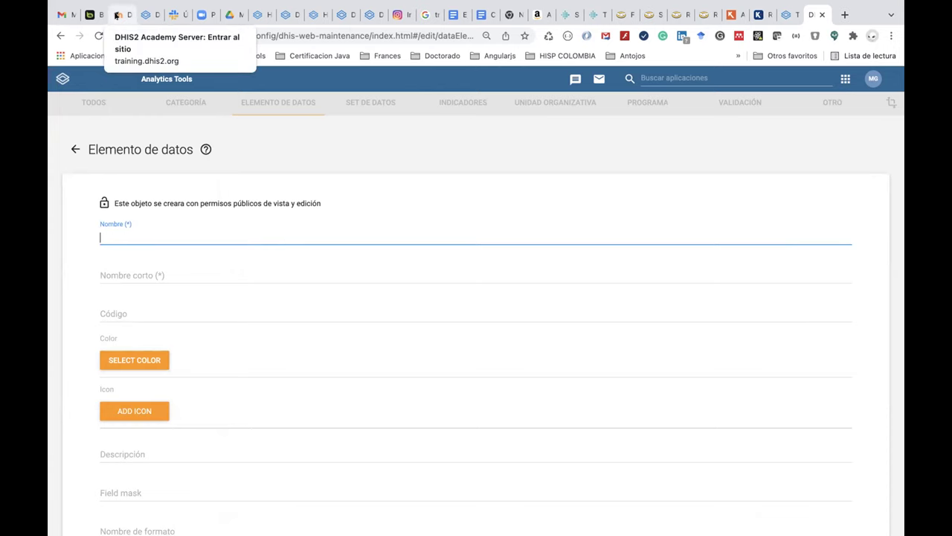
# Step: Switch to the training.dhis2.org site and log in to the DHIS2 Academy server
pyautogui.moveTo(117, 15); pyautogui.dragTo(756, 15)
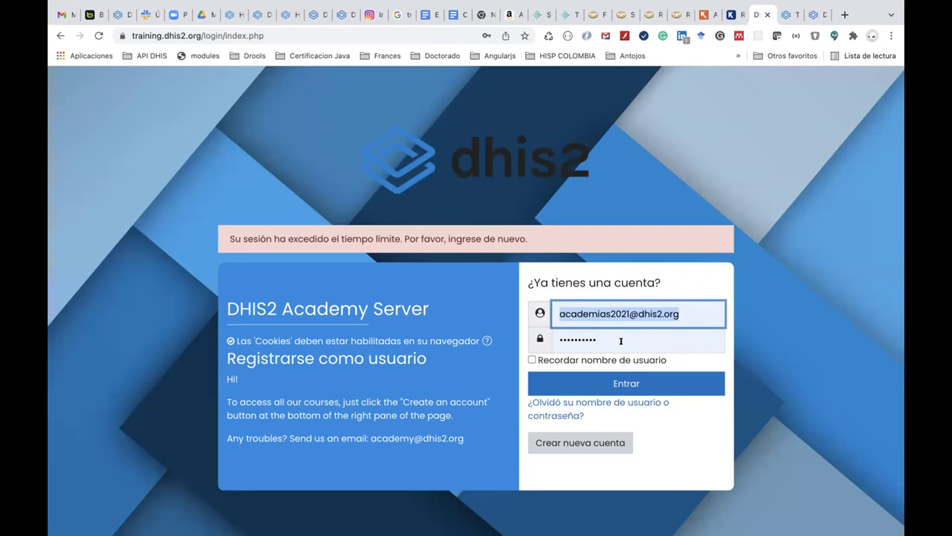
pyautogui.click(580, 438)
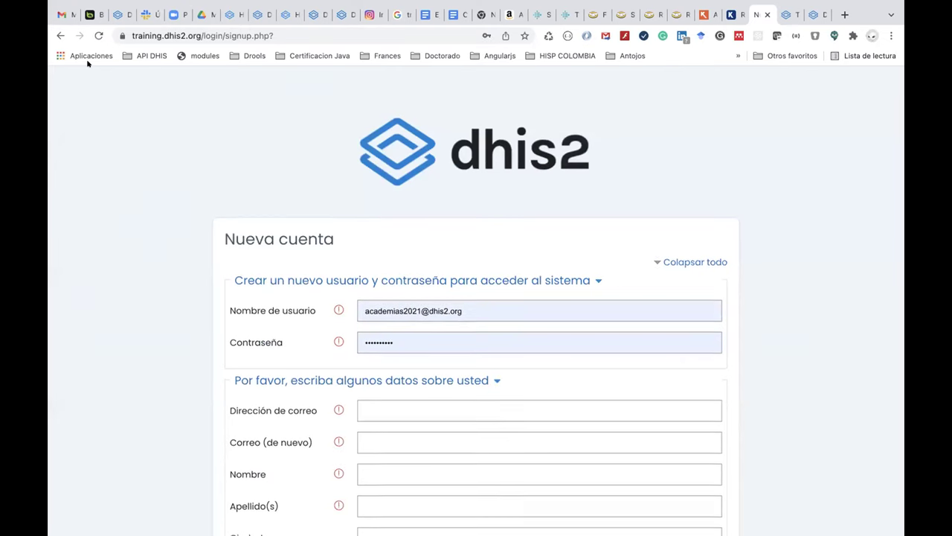
pyautogui.click(59, 34)
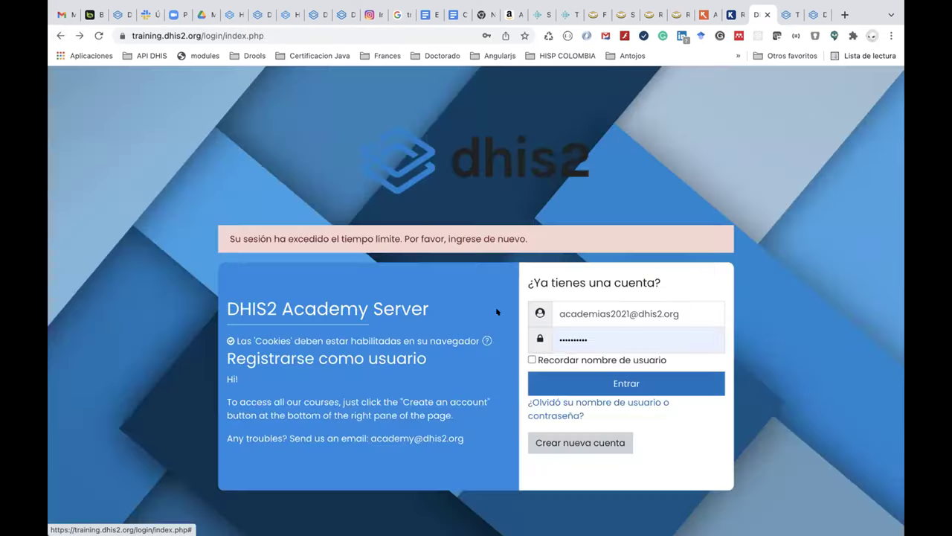
pyautogui.click(577, 383)
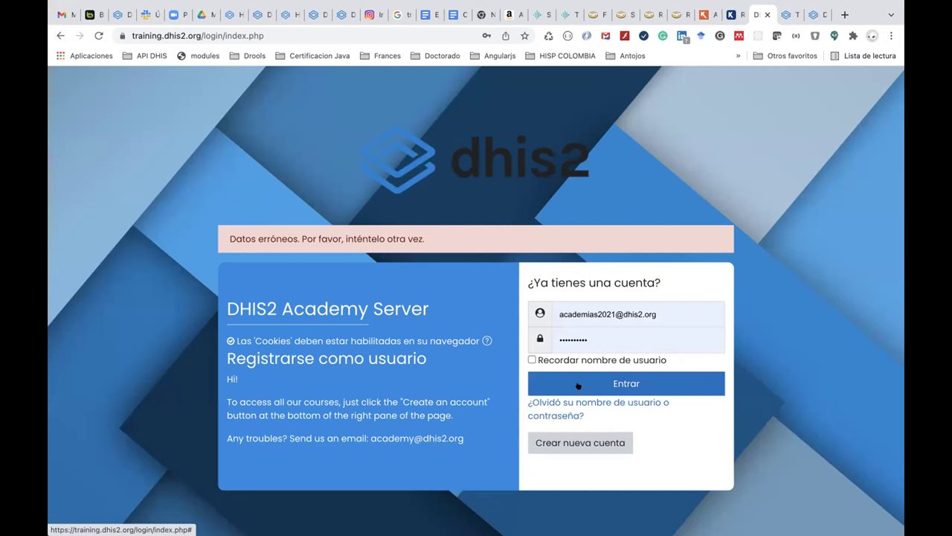
pyautogui.click(583, 383)
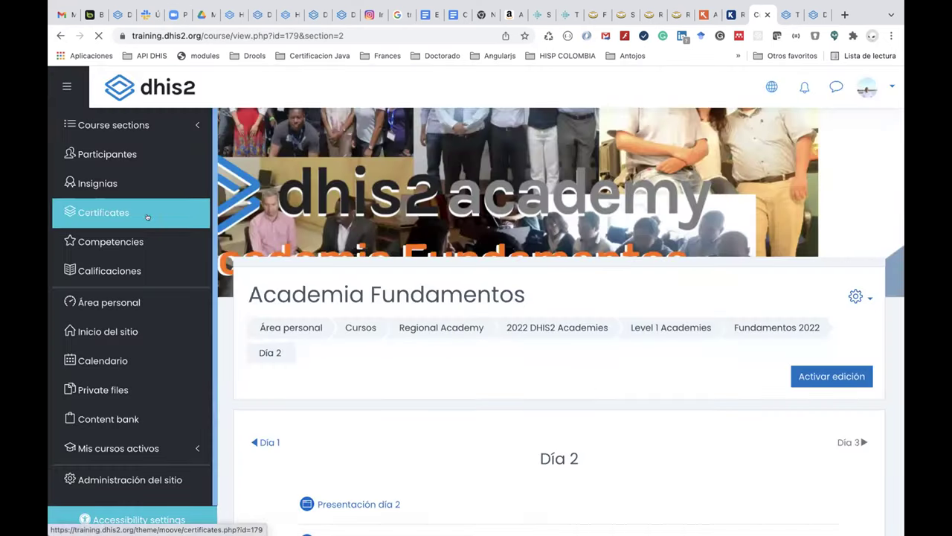
# Step: Open the Fundamentos 2022 course, its Día 2 section, and the Presentación día 2 page
pyautogui.click(760, 327)
pyautogui.scroll(-10, 704, 333)
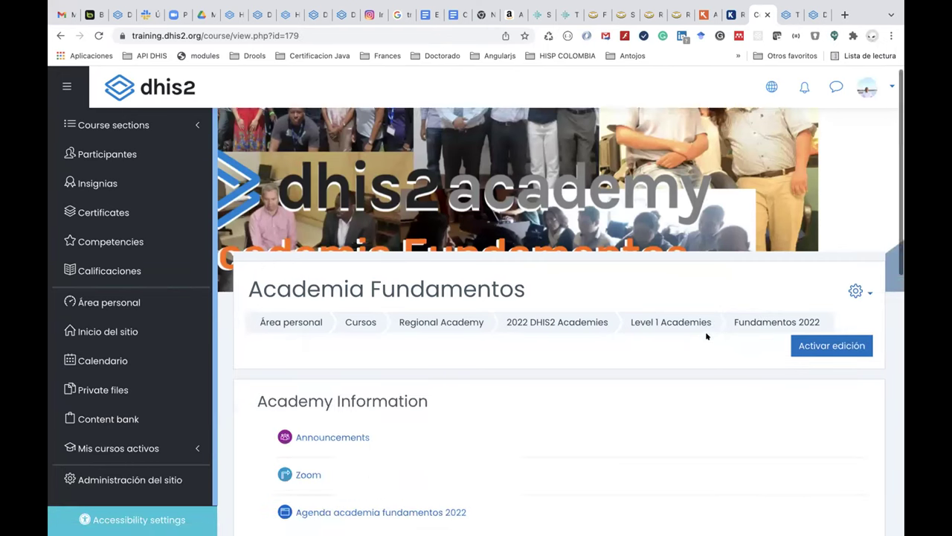
pyautogui.scroll(3, 708, 333)
pyautogui.click(559, 252)
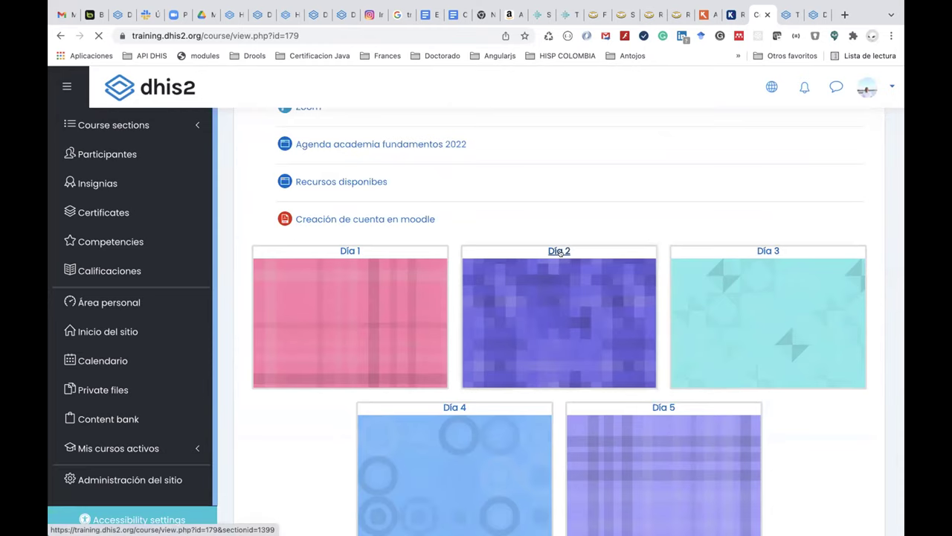
pyautogui.scroll(-5, 519, 347)
pyautogui.scroll(-1, 519, 347)
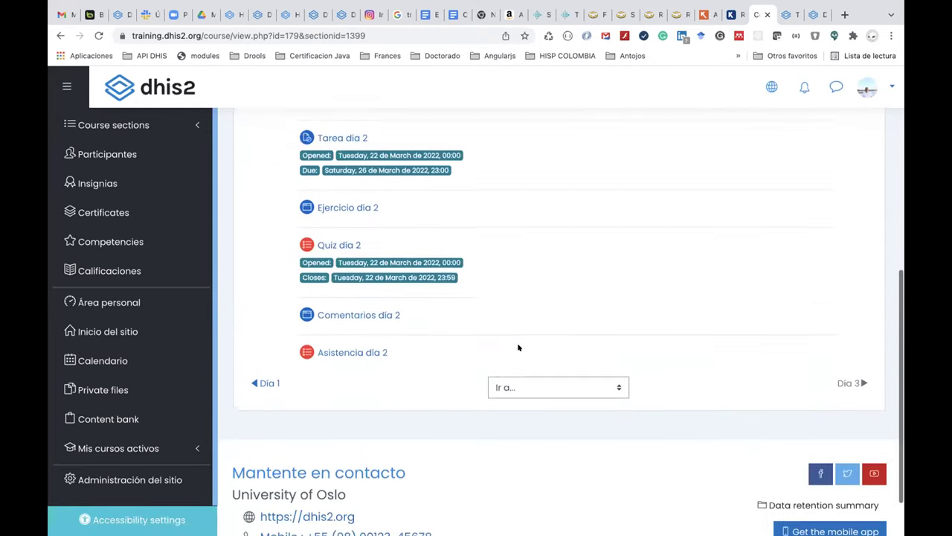
pyautogui.scroll(3, 518, 347)
pyautogui.click(368, 195)
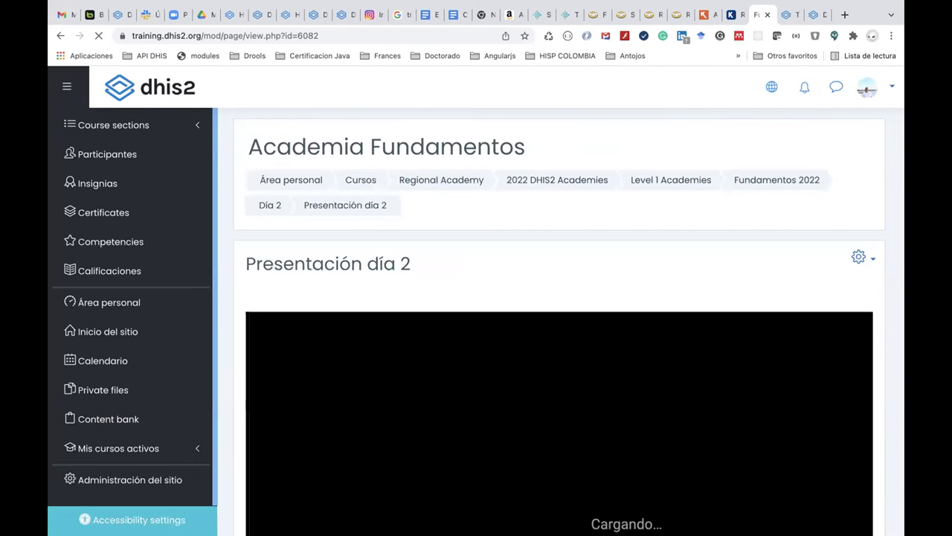
# Step: Advance the Presentación día 2 slides to slide 16 'Categorías', then switch to the Tracker Capture tab
pyautogui.scroll(-6, 395, 374)
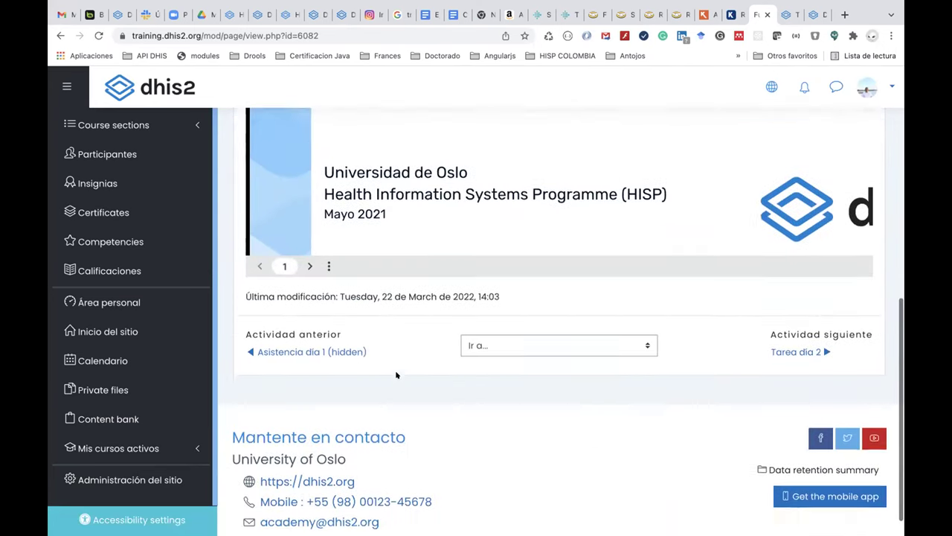
pyautogui.click(308, 290)
pyautogui.scroll(-5, 320, 313)
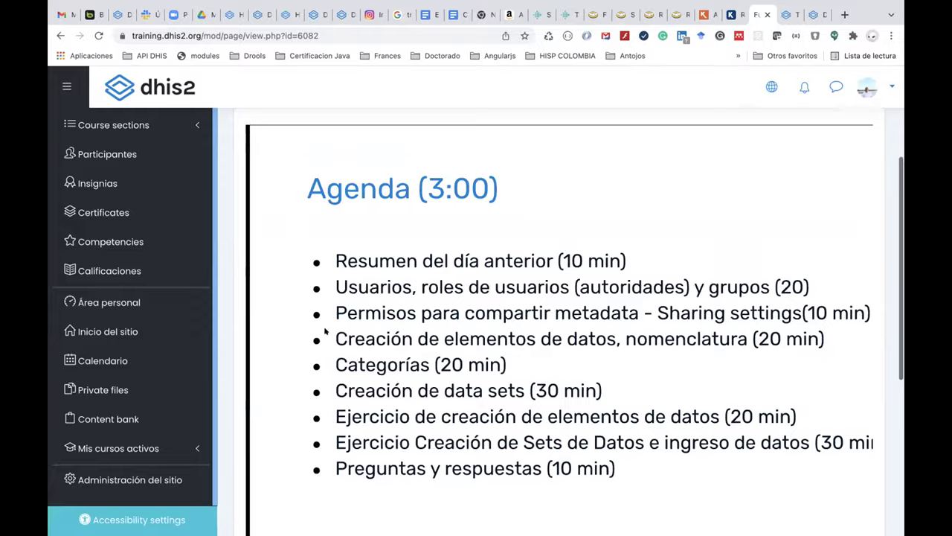
pyautogui.click(301, 268)
pyautogui.scroll(-5, 325, 378)
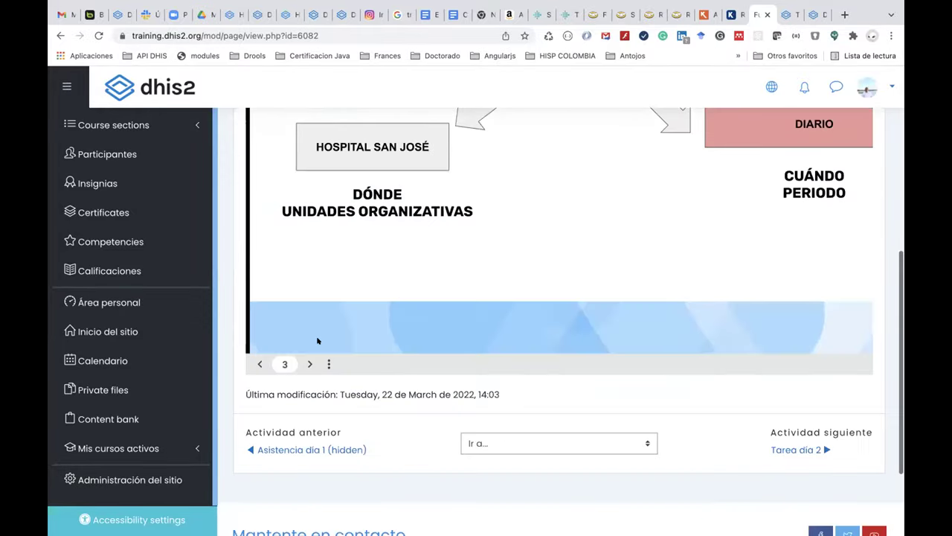
pyautogui.click(307, 363)
pyautogui.scroll(-5, 310, 401)
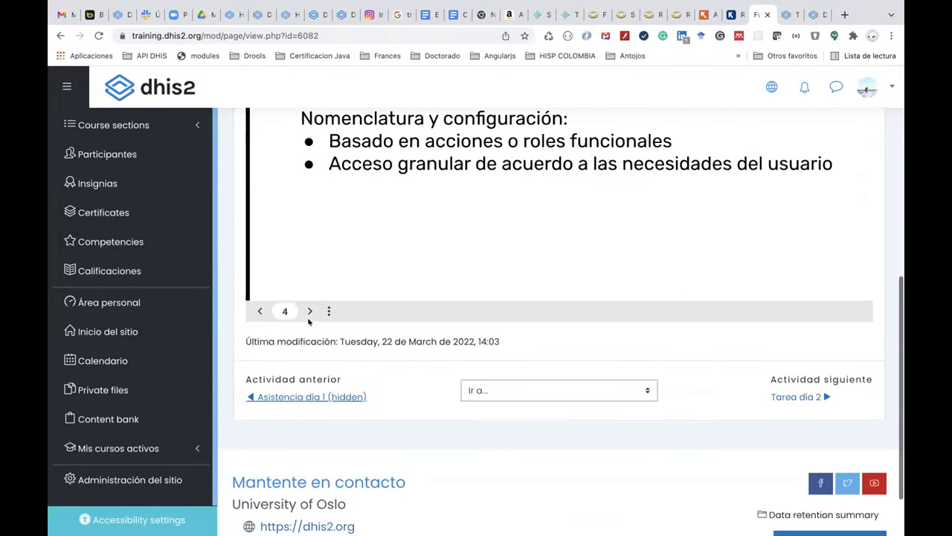
pyautogui.click(308, 311)
pyautogui.scroll(-5, 315, 386)
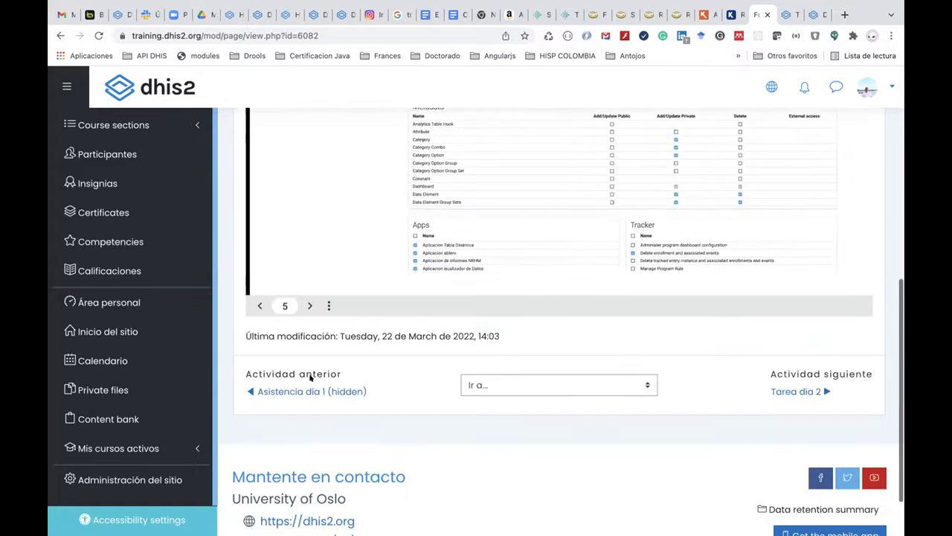
pyautogui.click(307, 306)
pyautogui.scroll(-5, 309, 316)
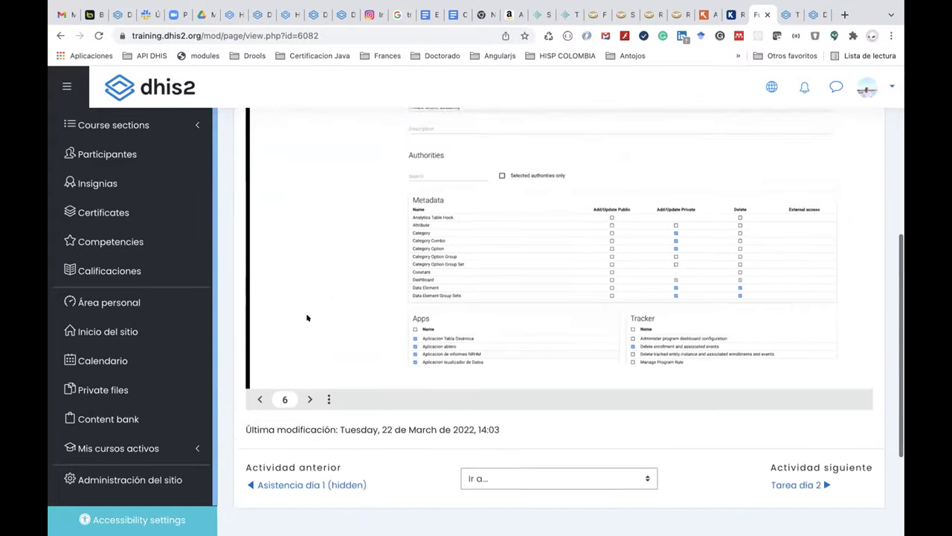
pyautogui.click(309, 386)
pyautogui.scroll(-5, 308, 393)
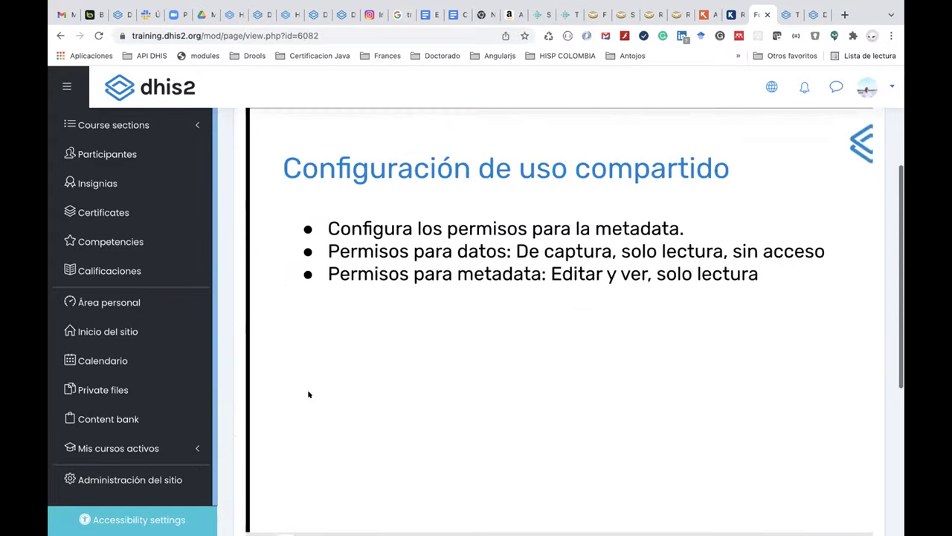
pyautogui.scroll(-1, 309, 416)
pyautogui.click(310, 371)
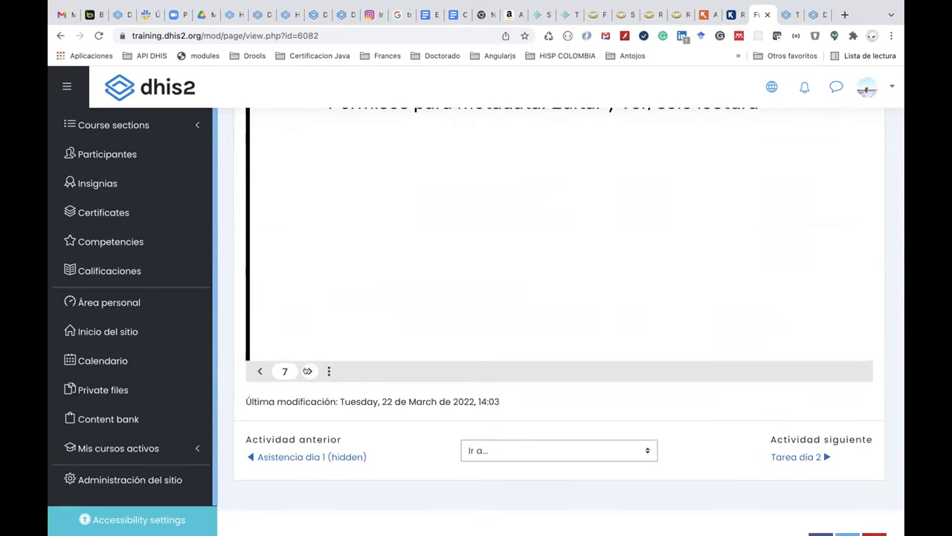
pyautogui.scroll(-5, 309, 424)
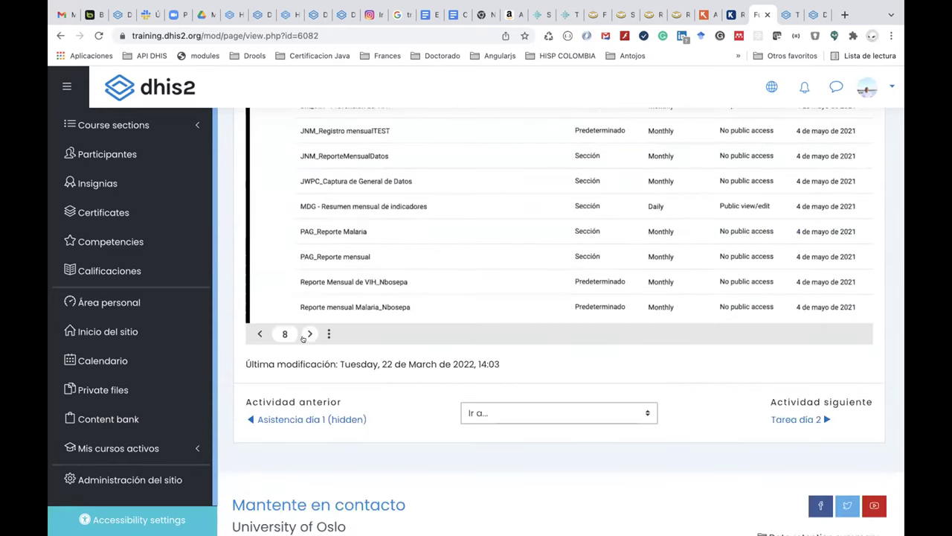
pyautogui.click(308, 334)
pyautogui.scroll(-5, 303, 339)
pyautogui.click(311, 404)
pyautogui.scroll(-5, 310, 387)
pyautogui.scroll(-1, 309, 368)
pyautogui.click(311, 324)
pyautogui.scroll(-5, 305, 332)
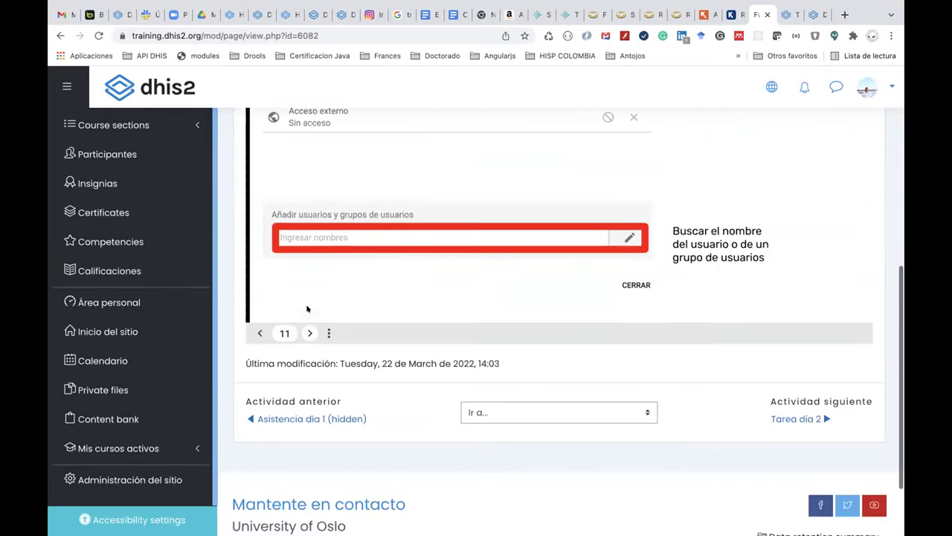
pyautogui.click(306, 333)
pyautogui.scroll(-5, 311, 416)
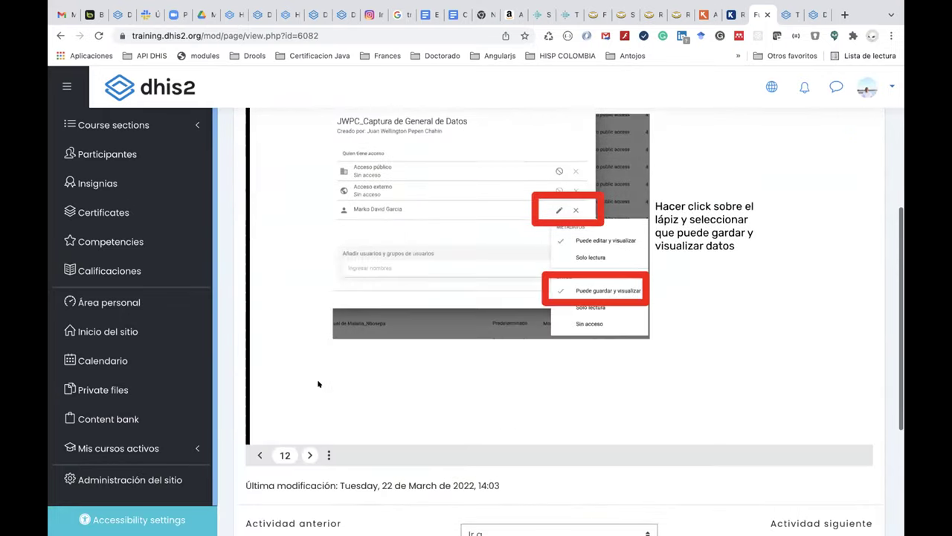
pyautogui.click(311, 455)
pyautogui.scroll(-5, 305, 335)
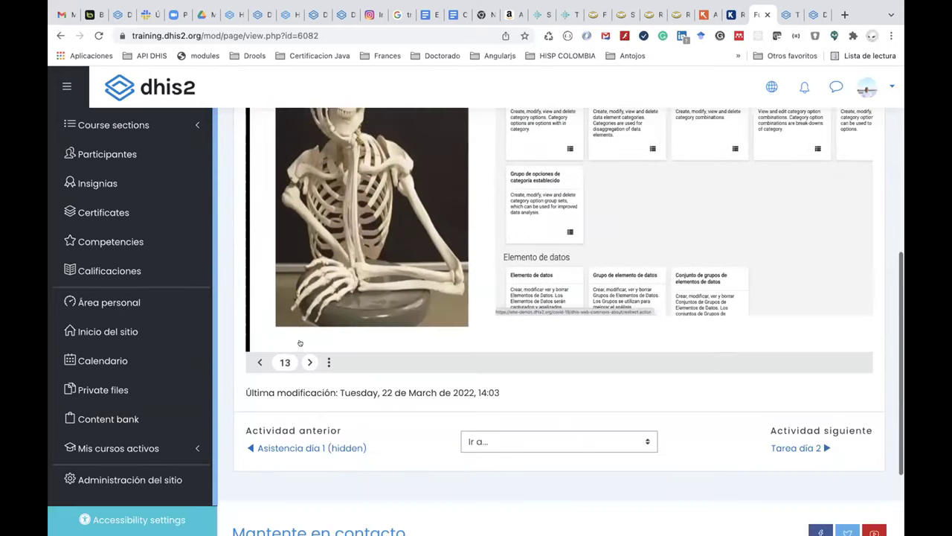
pyautogui.click(310, 270)
pyautogui.scroll(-5, 311, 336)
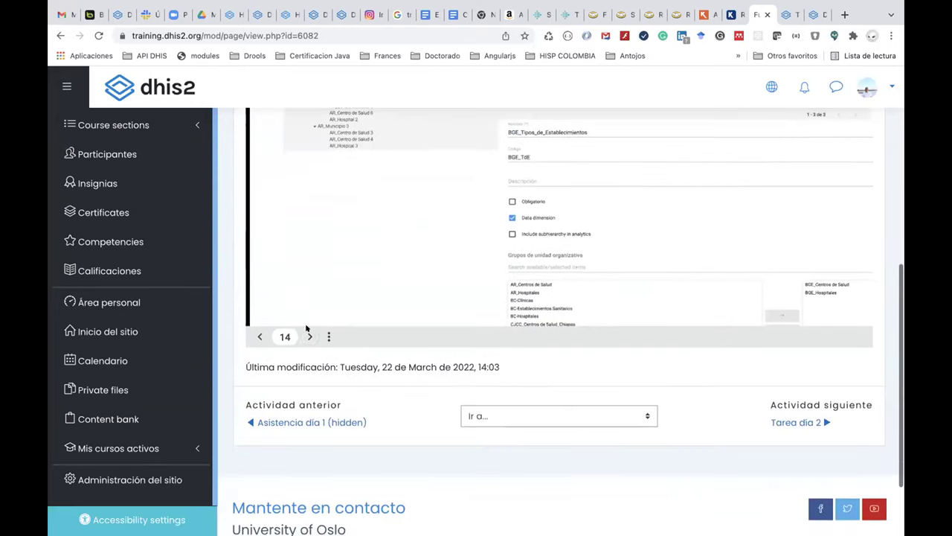
pyautogui.click(311, 336)
pyautogui.scroll(-3, 308, 387)
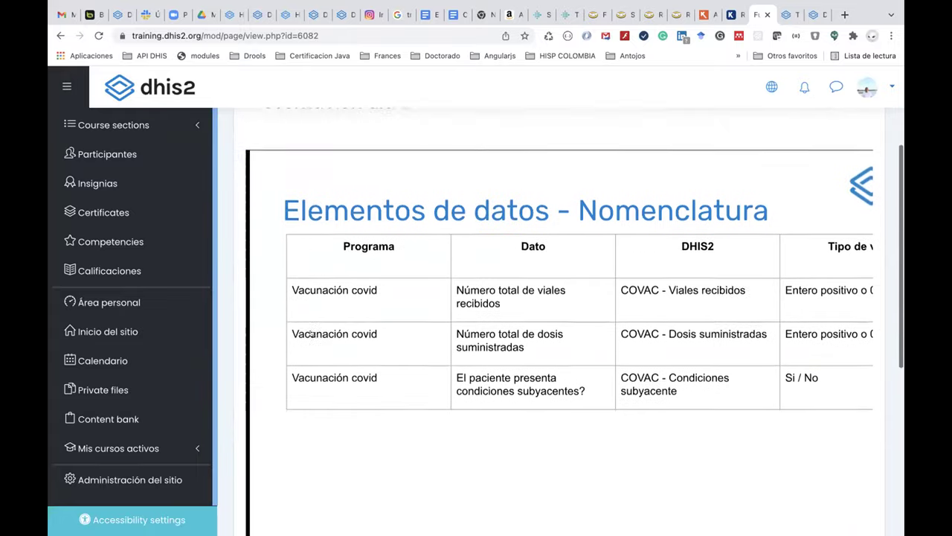
pyautogui.scroll(-3, 308, 388)
pyautogui.click(306, 424)
pyautogui.scroll(-3, 303, 424)
pyautogui.scroll(-2, 303, 424)
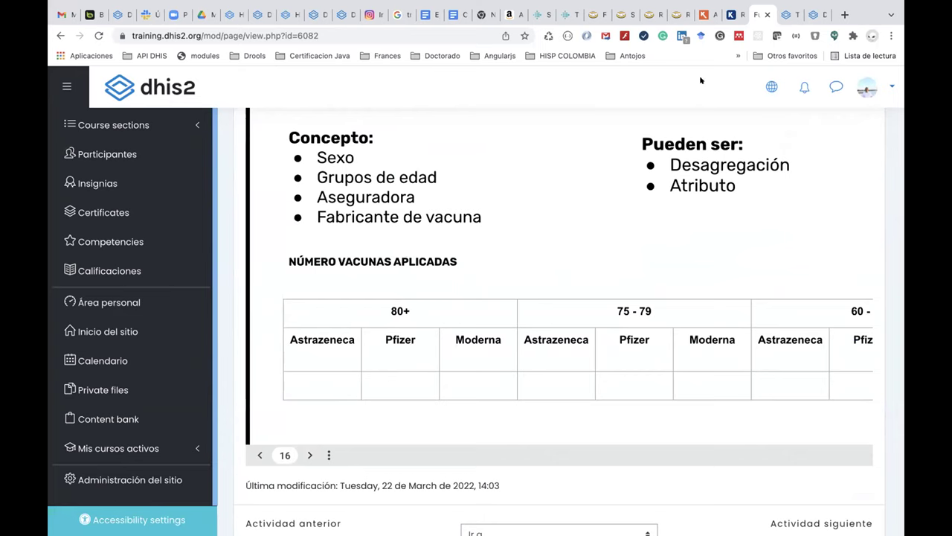
pyautogui.click(786, 15)
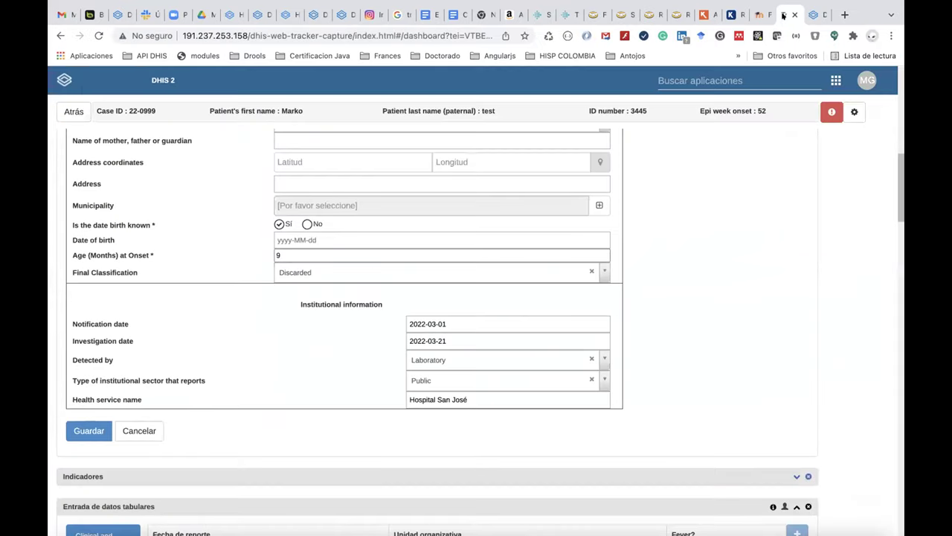
# Step: Name the new data element 'MG COVAC - Número de dosis aplicadas'
pyautogui.click(813, 15)
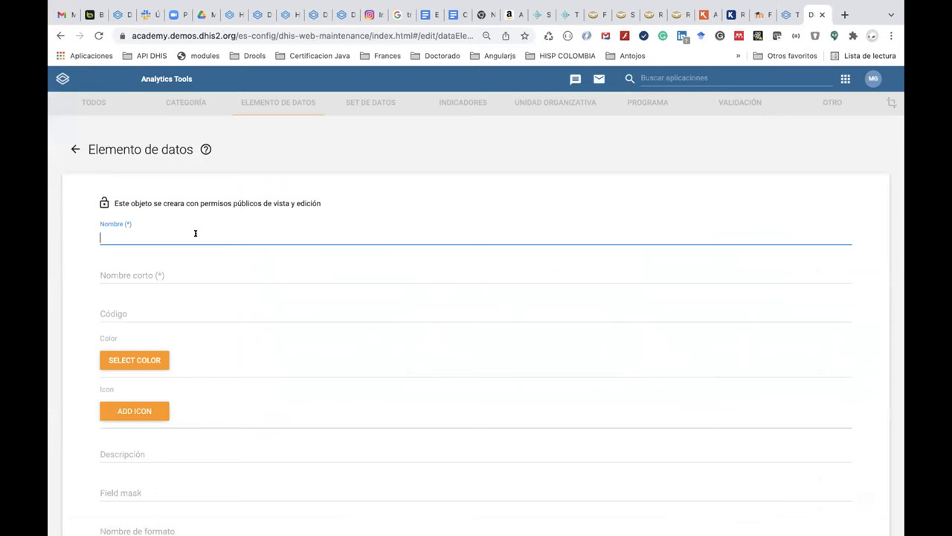
pyautogui.write('cov')
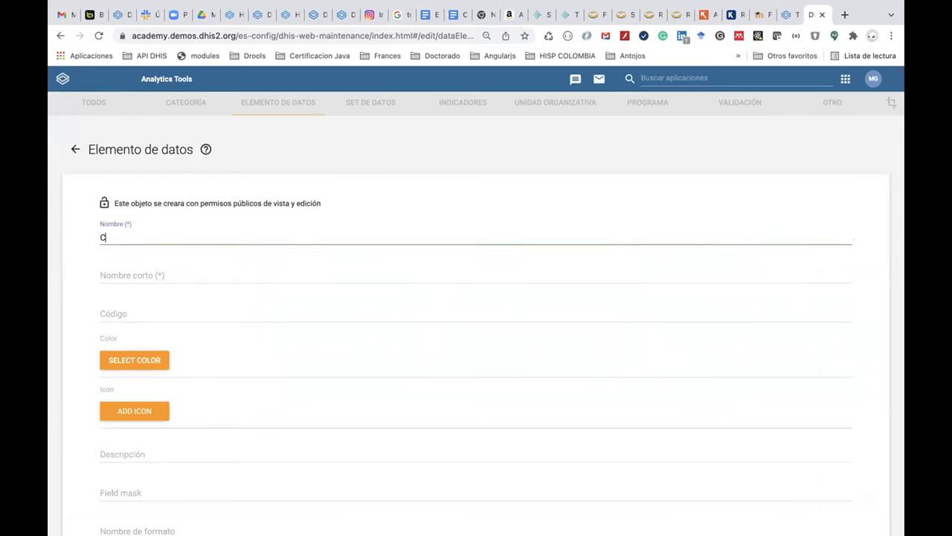
pyautogui.write('AC')
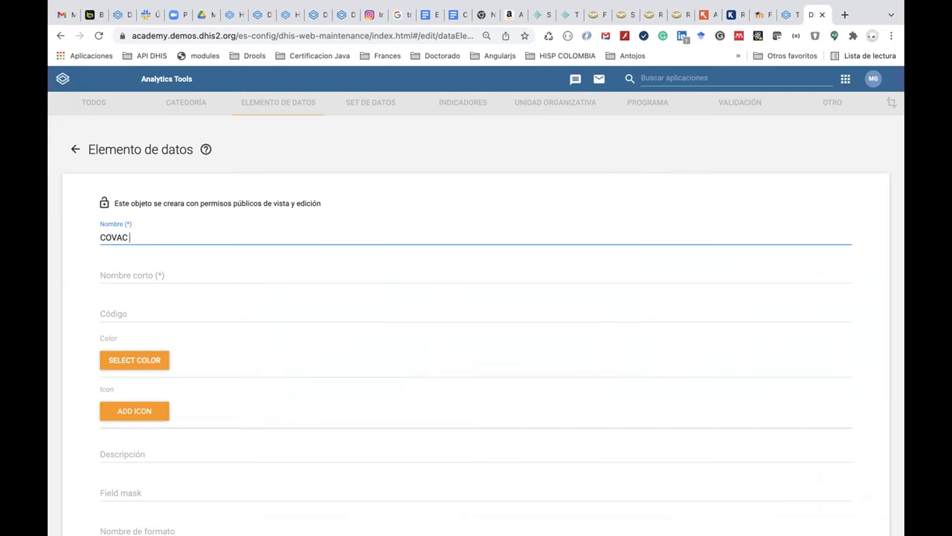
pyautogui.click(123, 237)
pyautogui.write('MG ')
pyautogui.write('-')
pyautogui.write(' Nú')
pyautogui.write('mero de')
pyautogui.write(' su')
pyautogui.press('BackSpace')
pyautogui.press('BackSpace')
pyautogui.press('BackSpace')
pyautogui.write('dosis apli')
pyautogui.press('BackSpace')
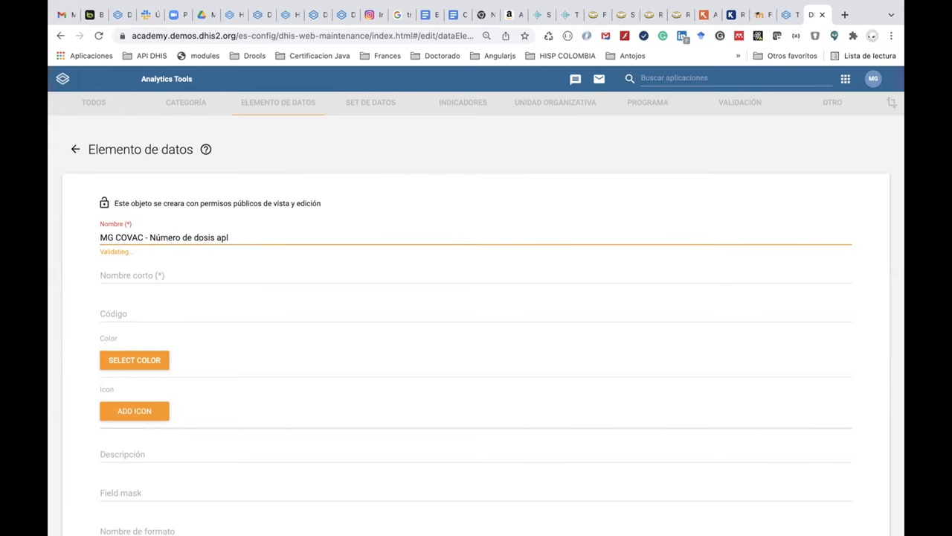
pyautogui.write('icadas')
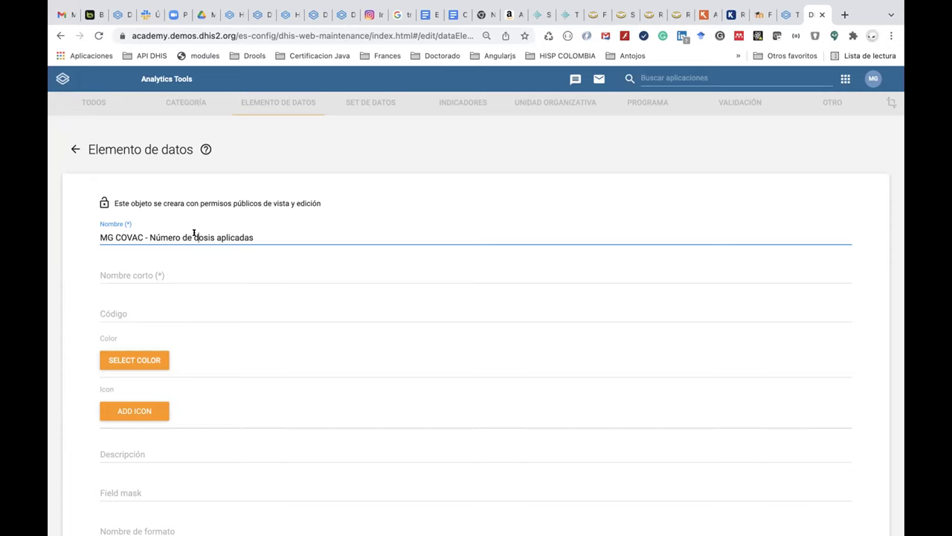
pyautogui.tripleClick(253, 235)
pyautogui.hotkey('ctrl', 'c')
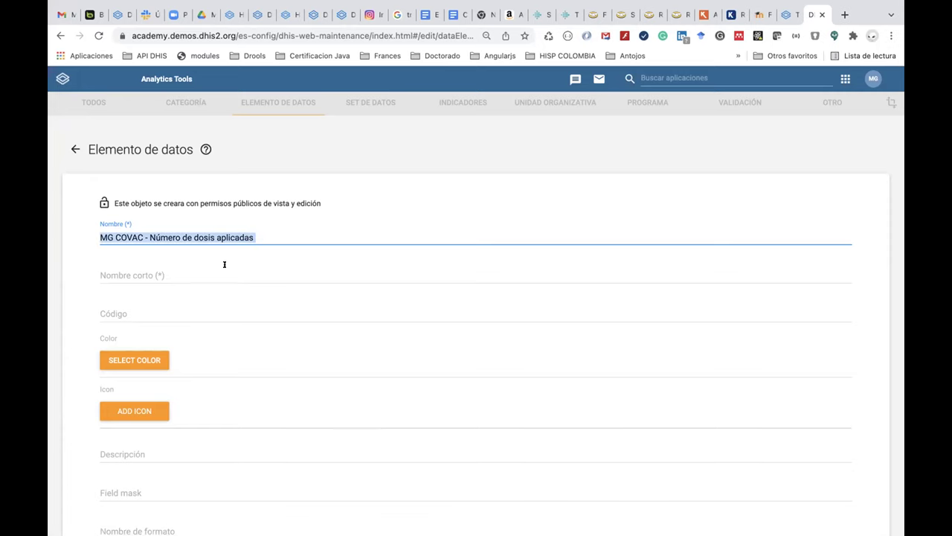
# Step: Paste the full data element name into the Nombre corto field
pyautogui.click(215, 274)
pyautogui.hotkey('ctrl', 'v')
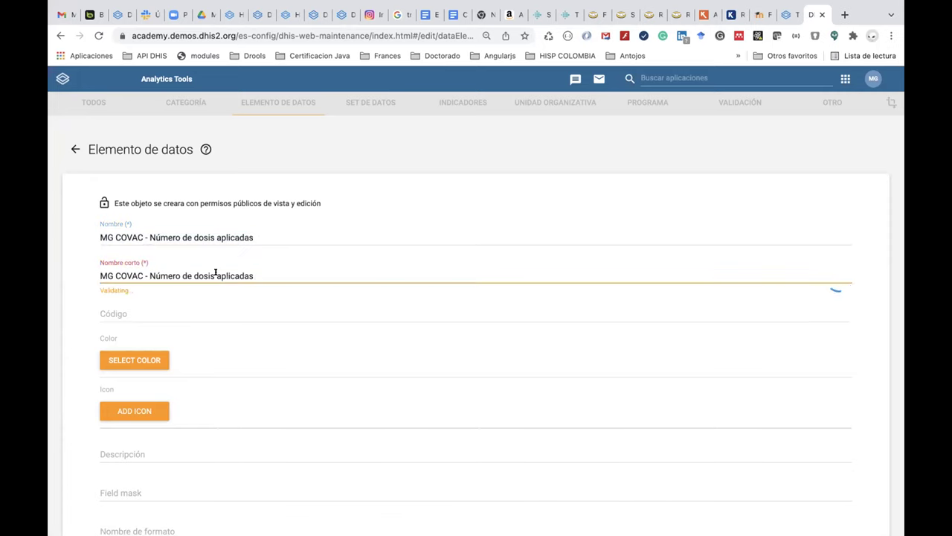
pyautogui.scroll(-3, 220, 282)
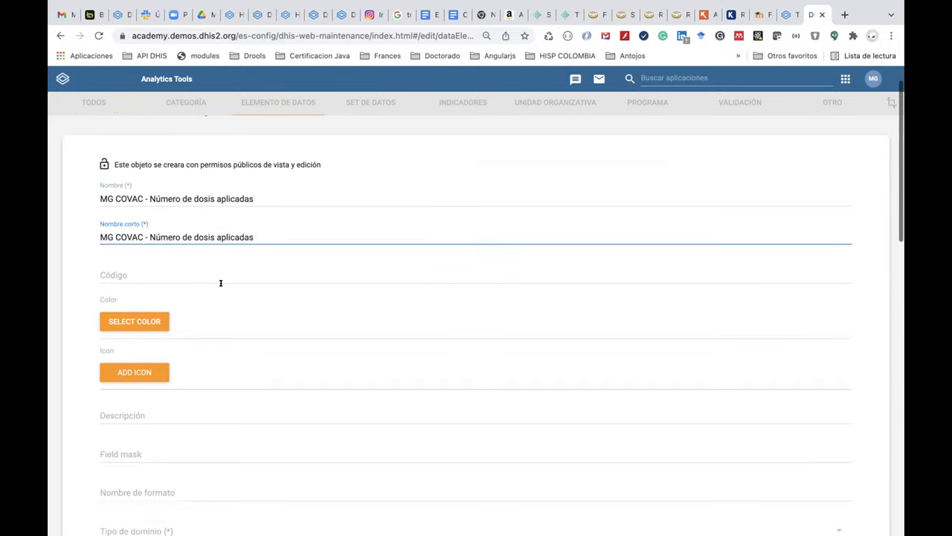
pyautogui.scroll(-1, 220, 282)
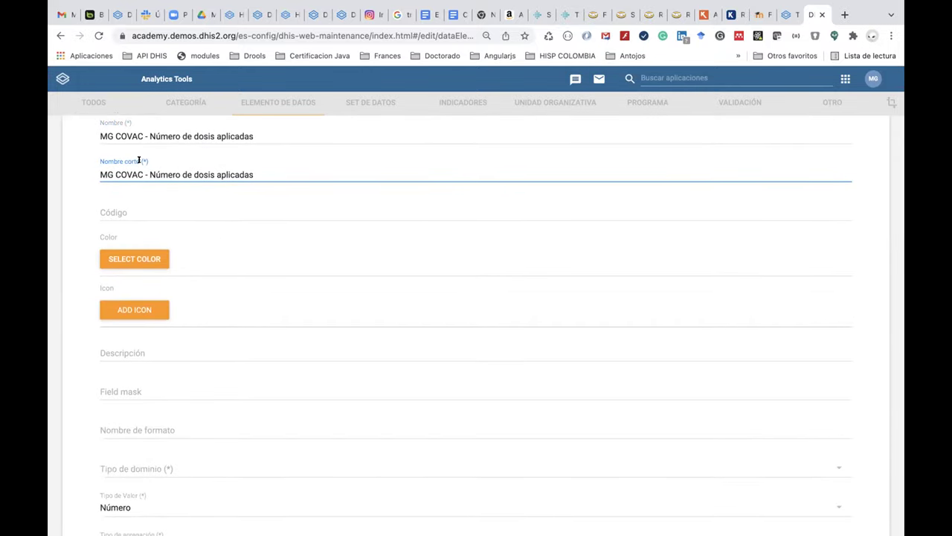
pyautogui.scroll(2, 146, 166)
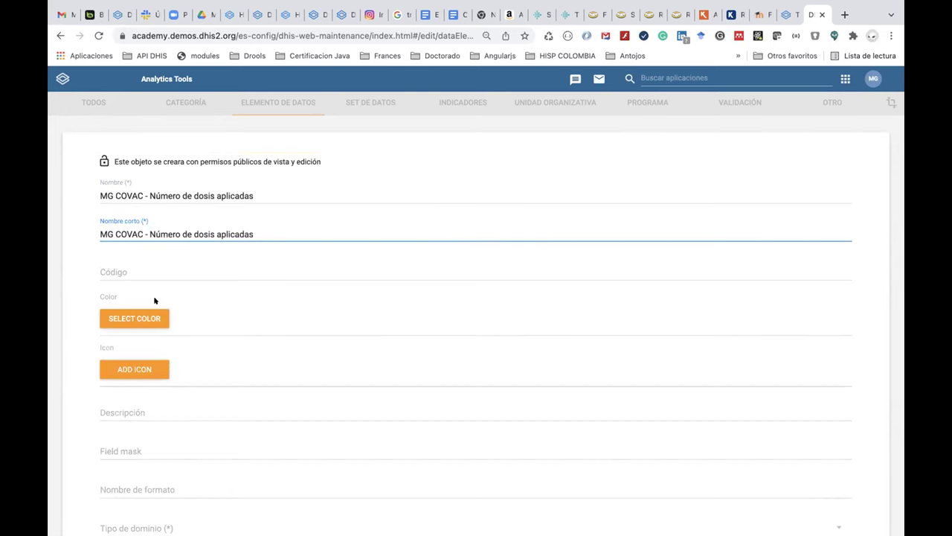
pyautogui.scroll(-2, 152, 361)
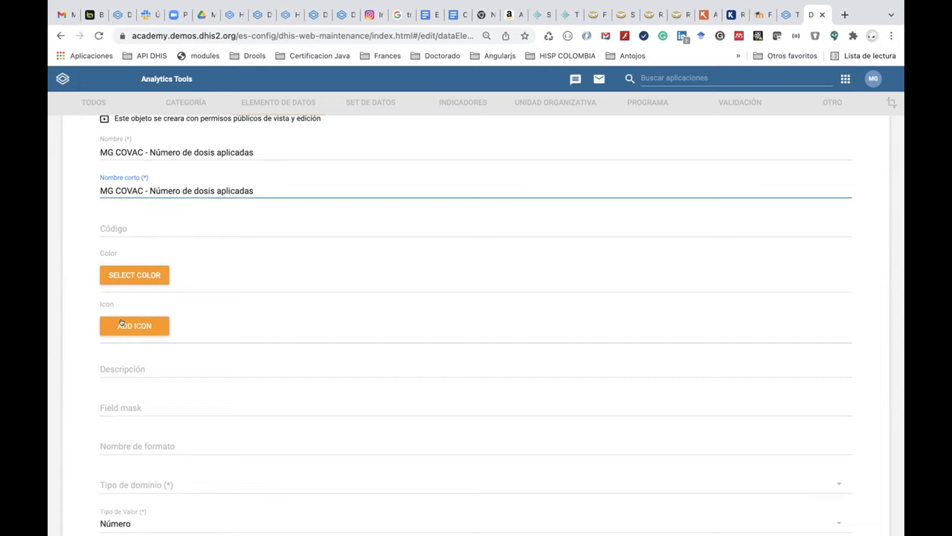
pyautogui.scroll(-2, 157, 340)
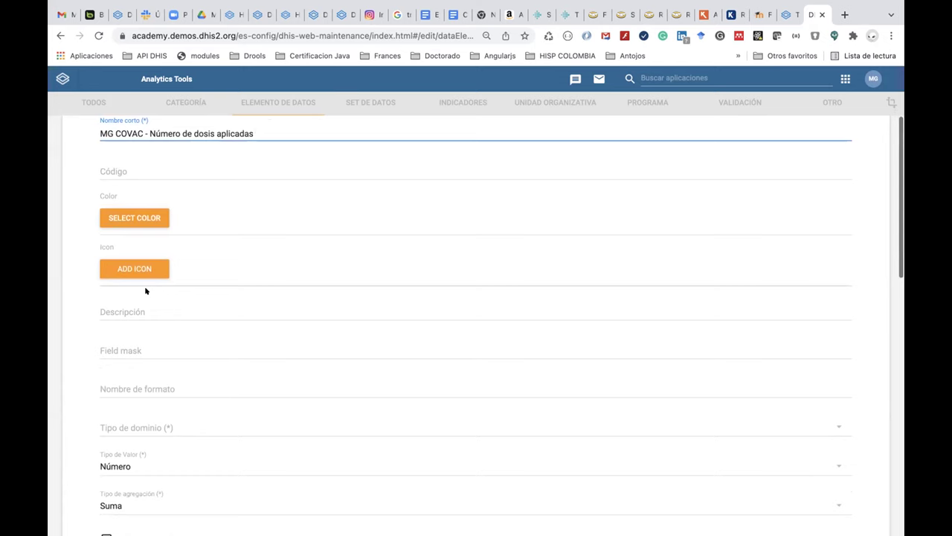
# Step: Set Nombre de formato to 'Número de dosis aplicadas' by pasting the name and deleting 'MG COVAC - '
pyautogui.click(78, 319)
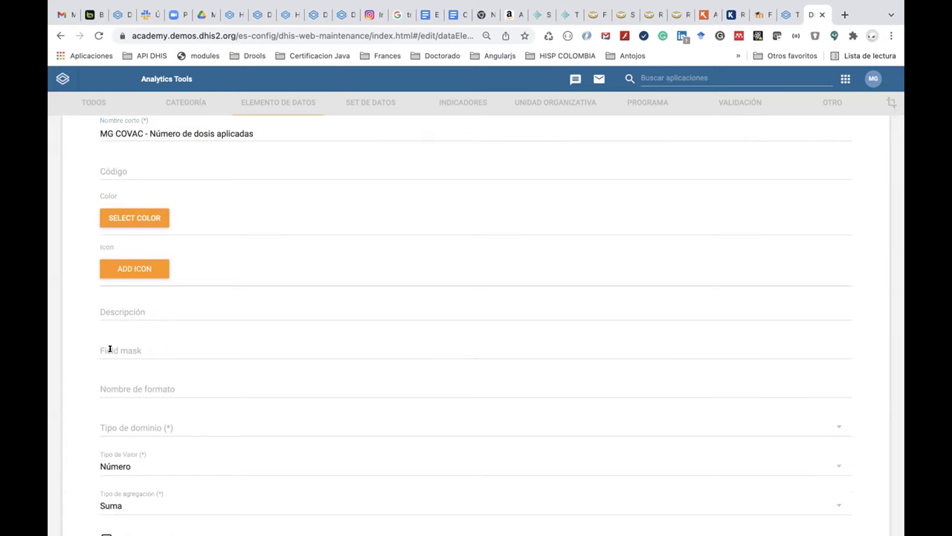
pyautogui.scroll(-1, 109, 348)
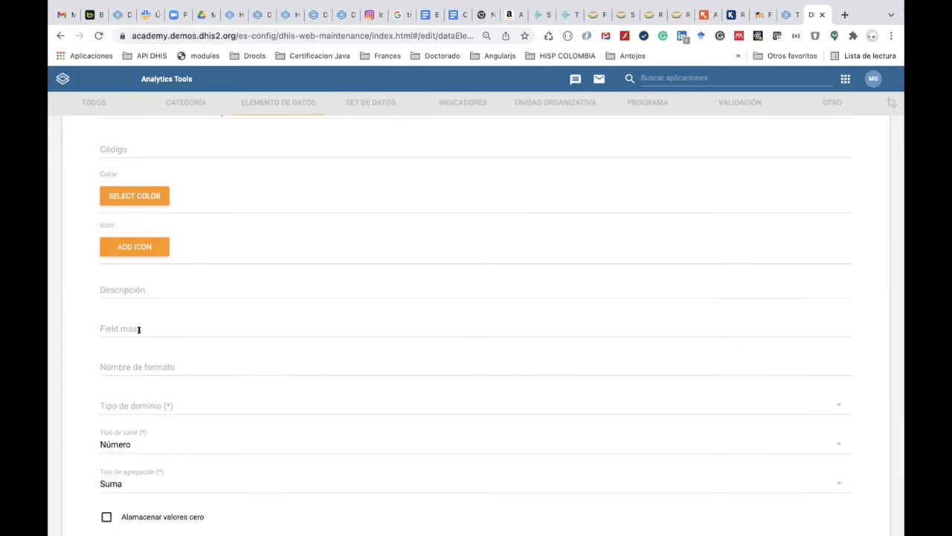
pyautogui.click(144, 360)
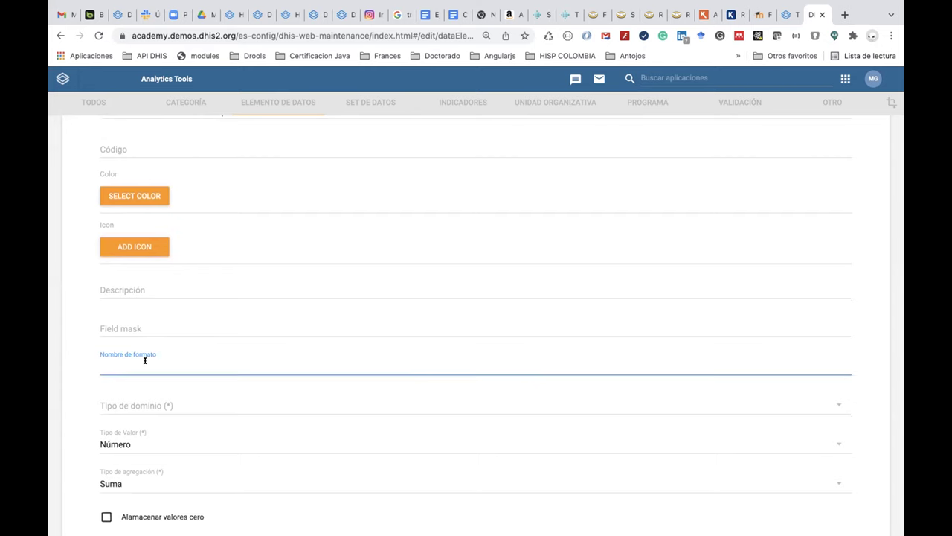
pyautogui.hotkey('ctrl', 'v')
pyautogui.moveTo(148, 362); pyautogui.dragTo(78, 358)
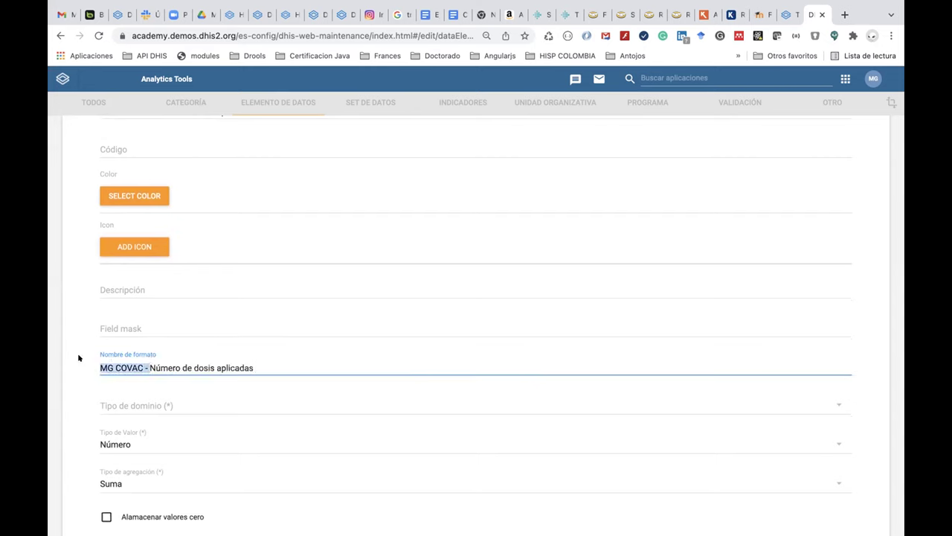
pyautogui.press('BackSpace')
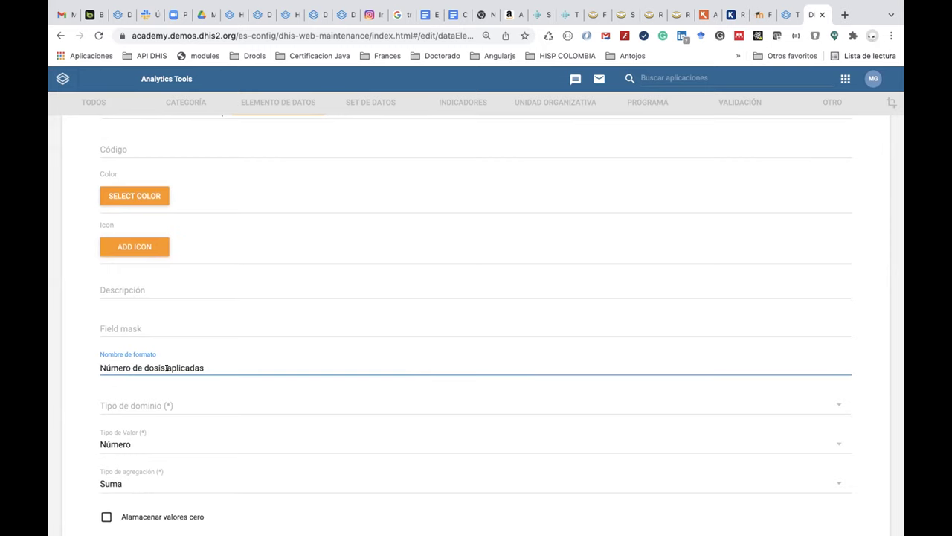
pyautogui.scroll(-2, 164, 364)
pyautogui.click(160, 332)
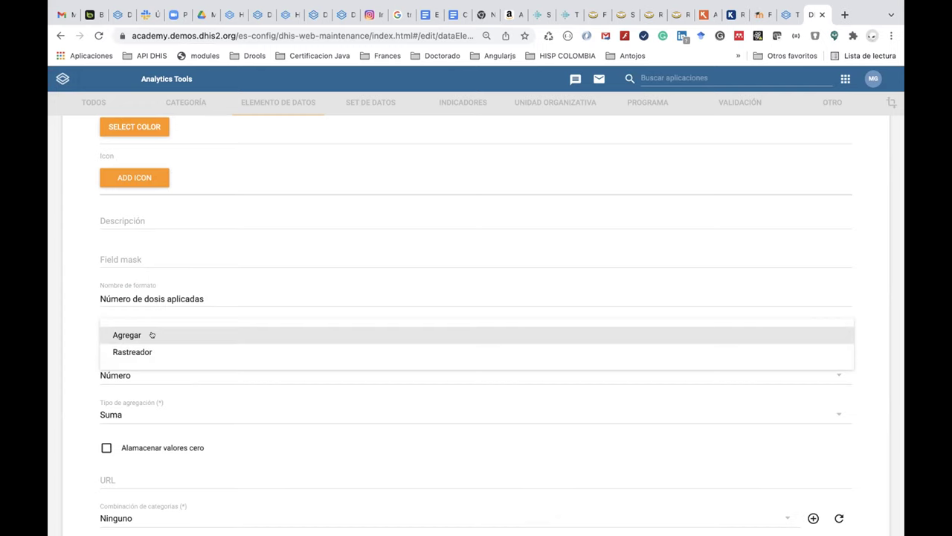
# Step: Give Número de dosis aplicadas the domain type Agregar and the value type Entero positivo o cero
pyautogui.click(152, 335)
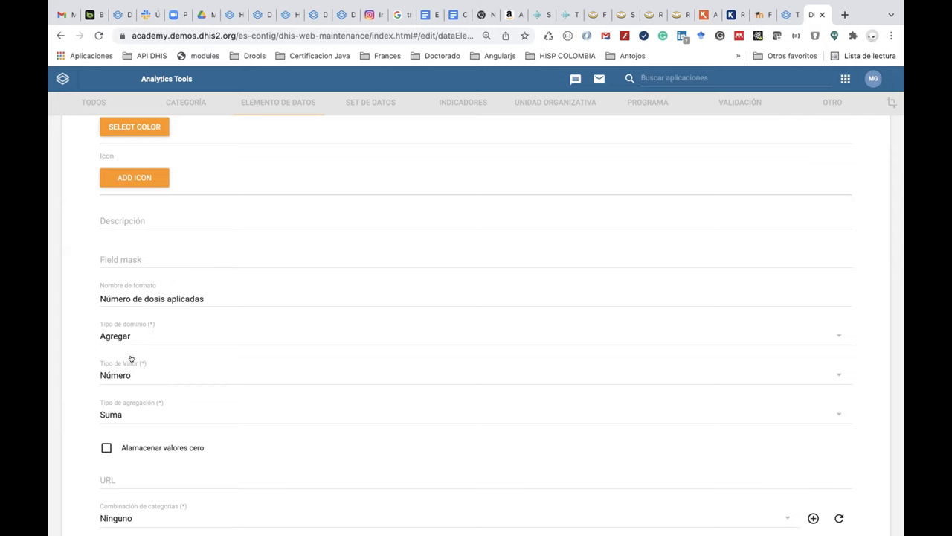
pyautogui.scroll(-2, 130, 358)
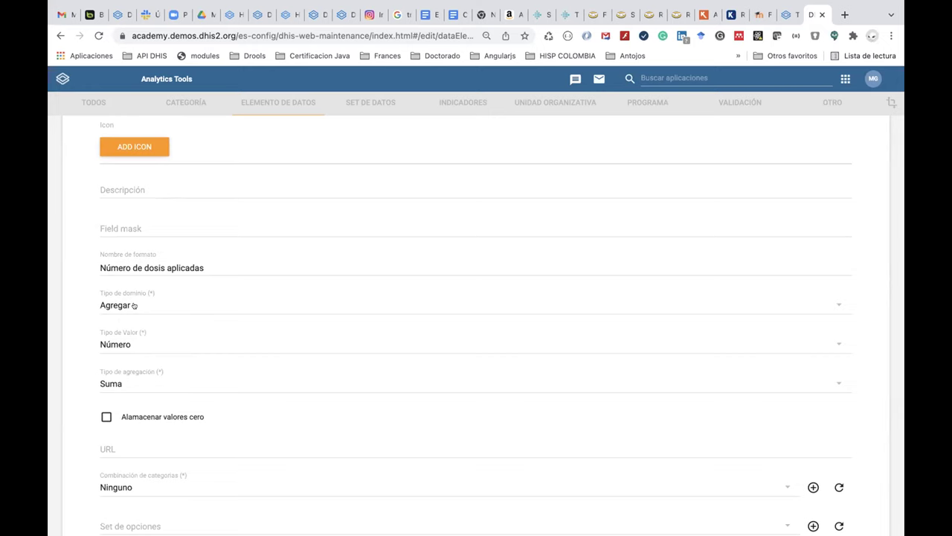
pyautogui.scroll(-4, 134, 305)
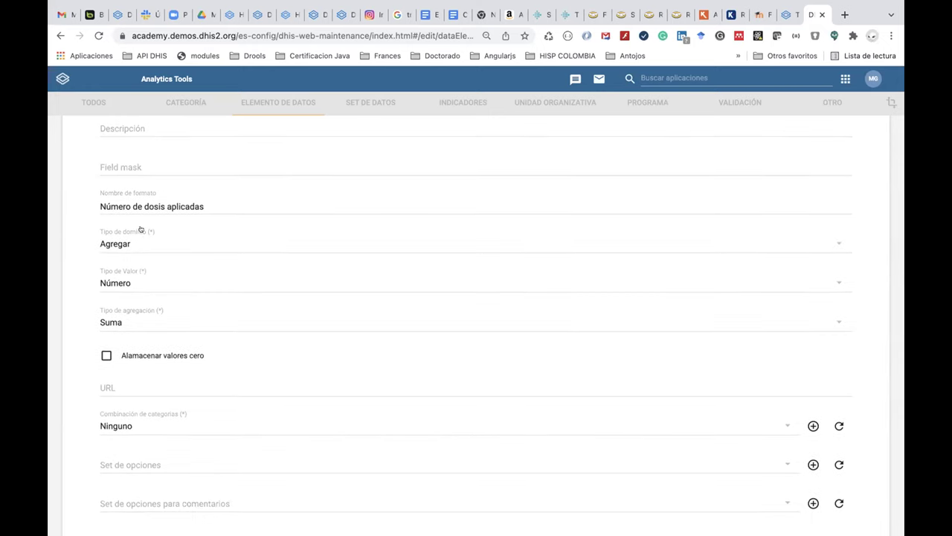
pyautogui.click(134, 283)
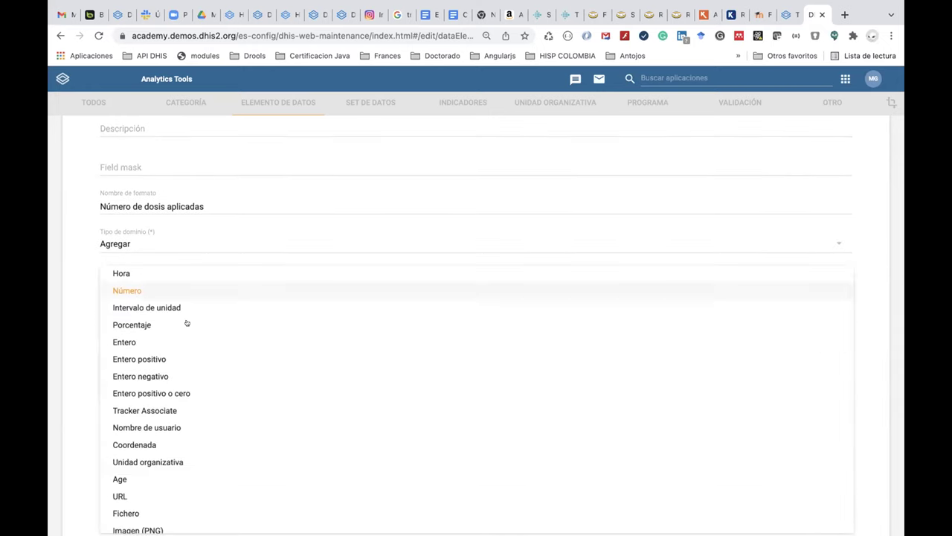
pyautogui.scroll(1, 190, 330)
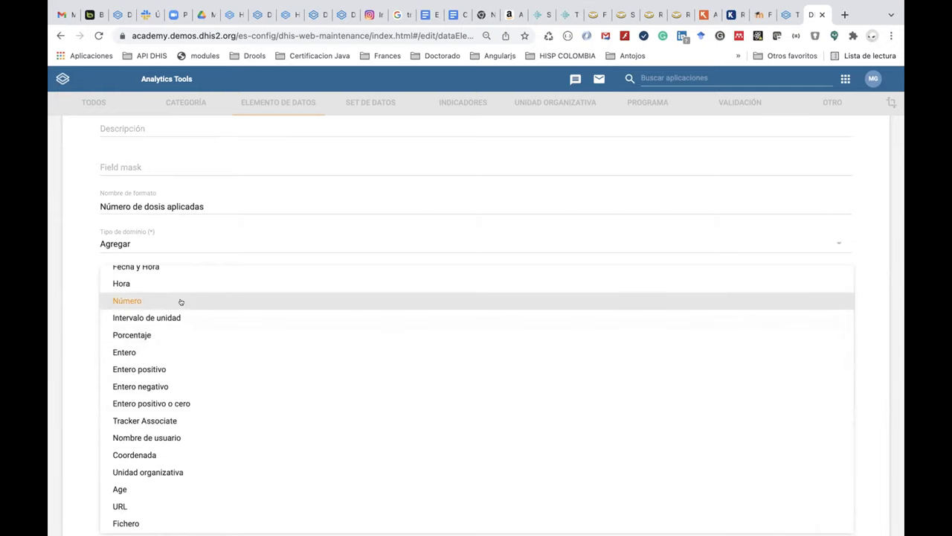
pyautogui.scroll(-1, 198, 349)
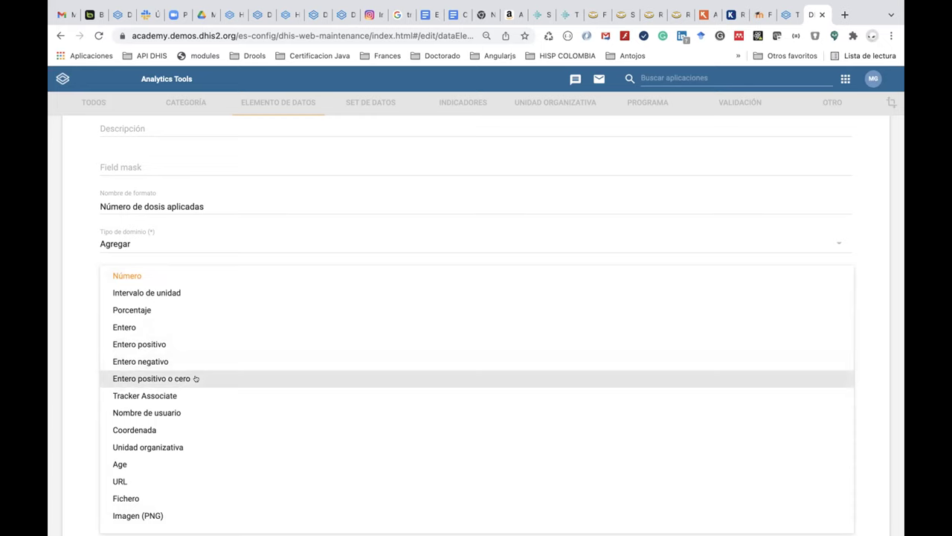
pyautogui.click(198, 377)
pyautogui.click(198, 377)
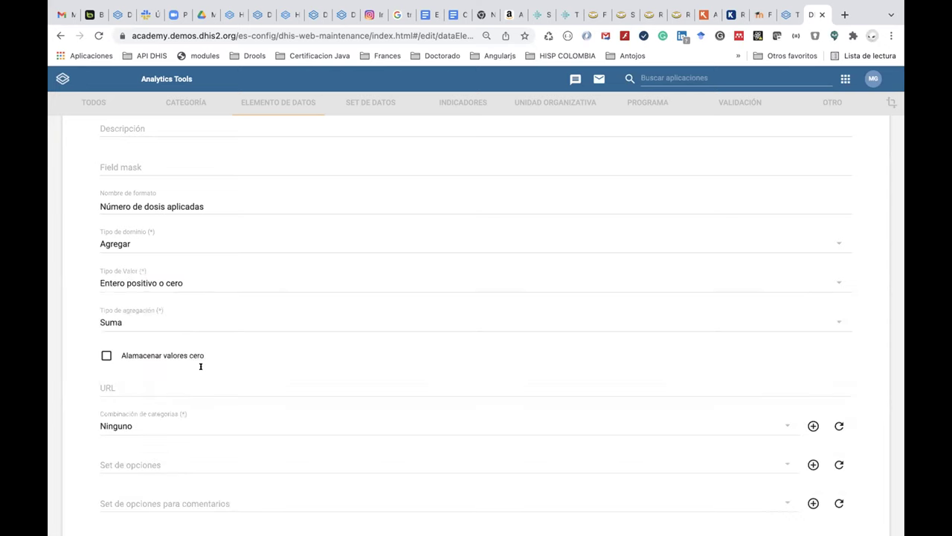
pyautogui.scroll(-2, 199, 313)
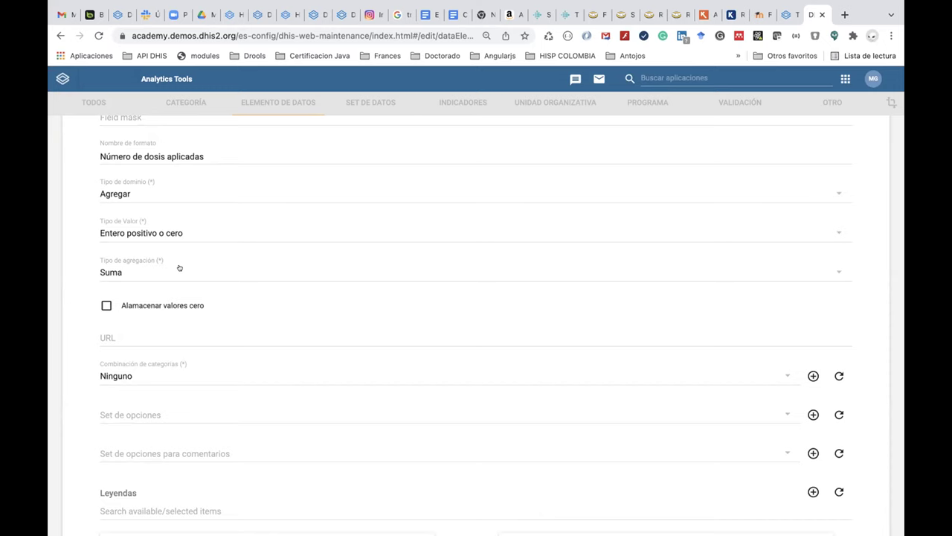
pyautogui.click(178, 268)
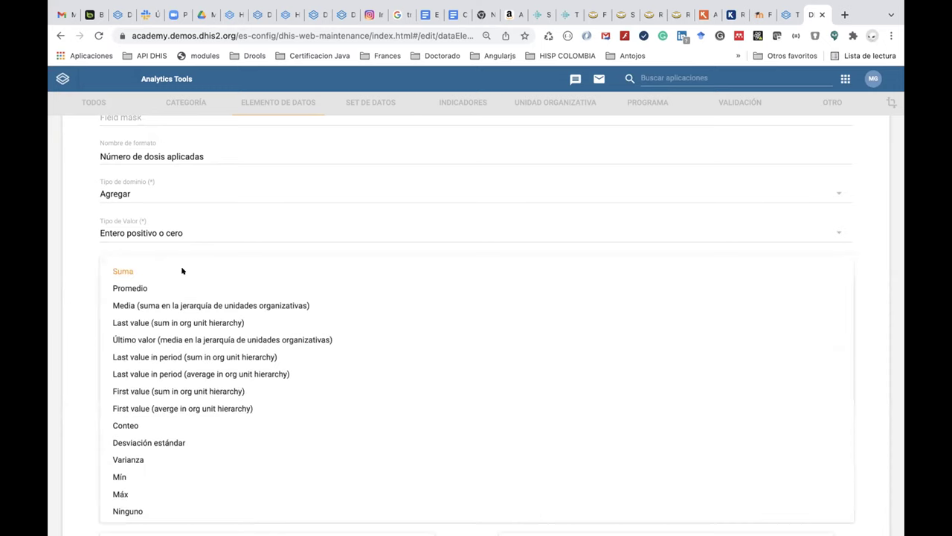
pyautogui.click(142, 269)
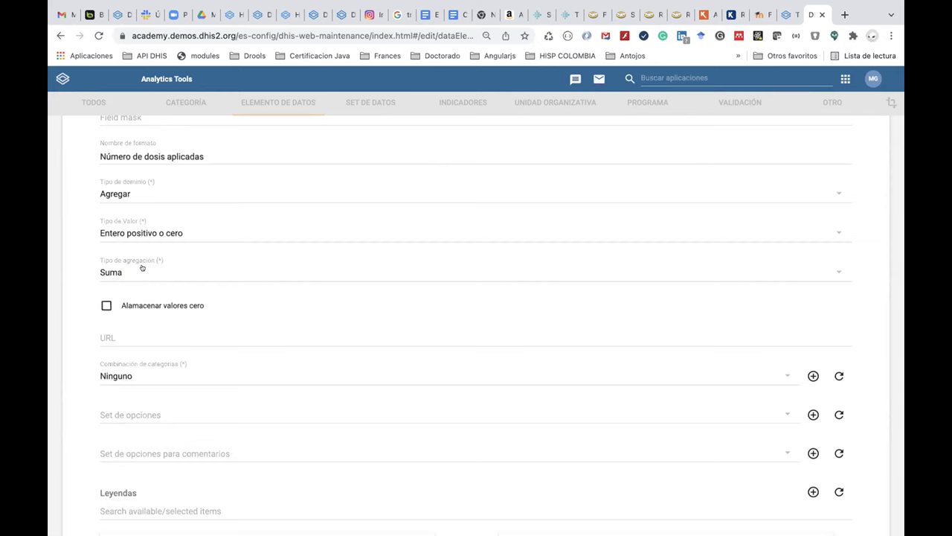
pyautogui.click(142, 268)
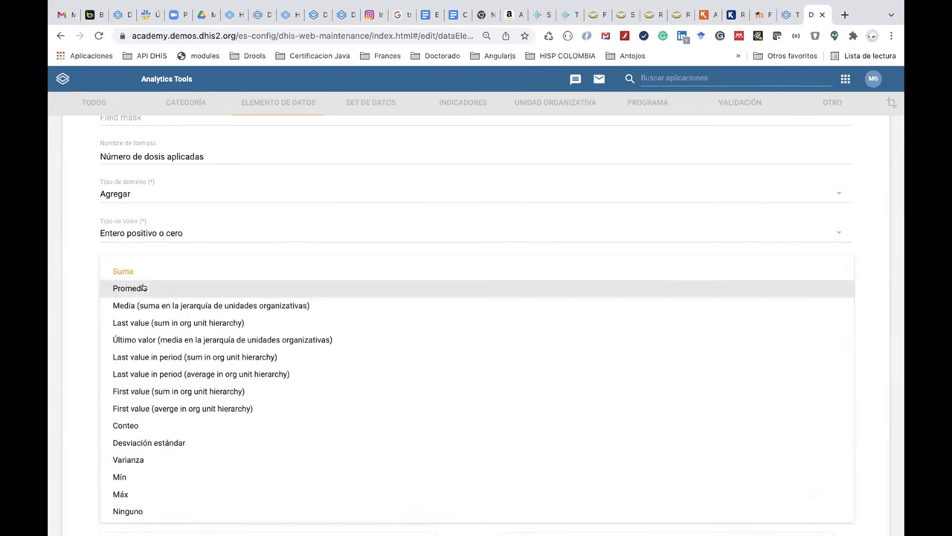
pyautogui.scroll(-2, 152, 322)
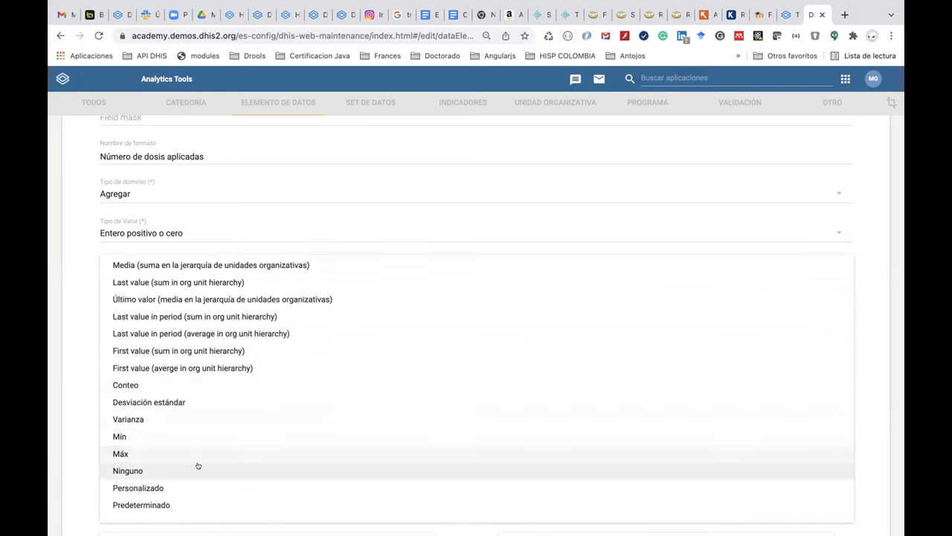
pyautogui.click(97, 243)
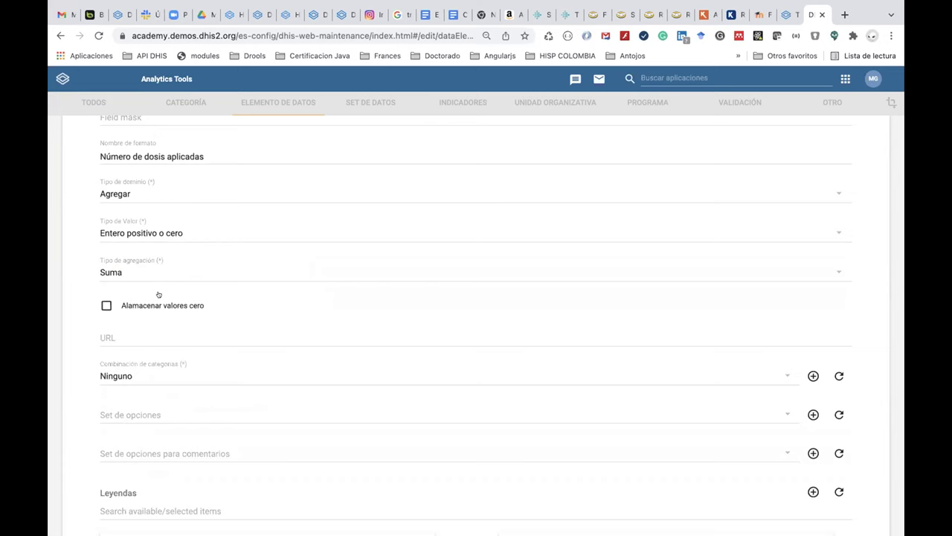
# Step: Tick Almacenar valores cero and assign the category combination MG - Grupos de edad por nombre de vacuna
pyautogui.scroll(-2, 173, 329)
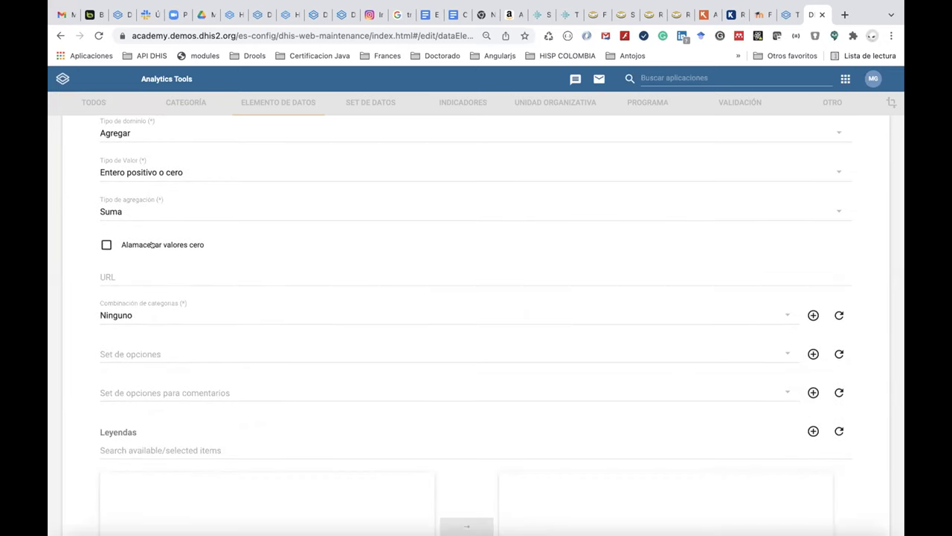
pyautogui.click(105, 245)
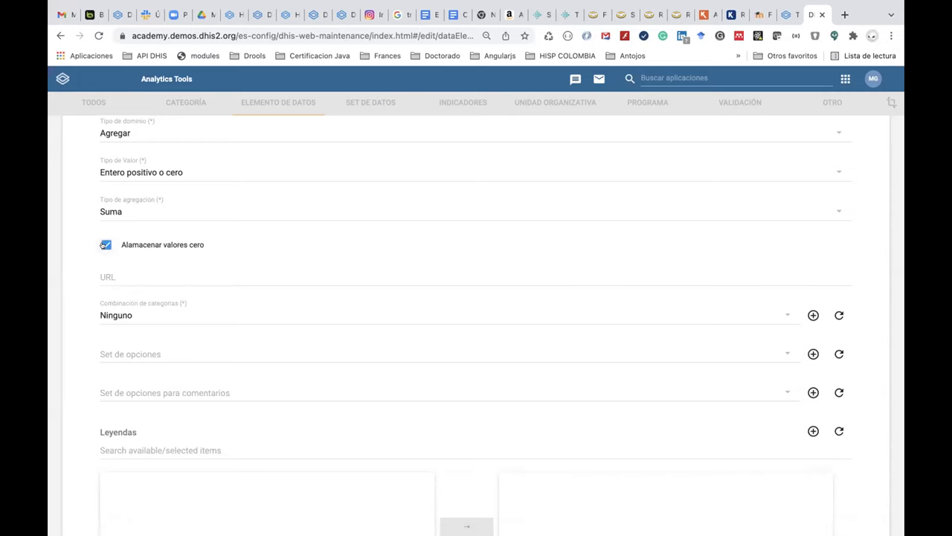
pyautogui.scroll(-2, 105, 245)
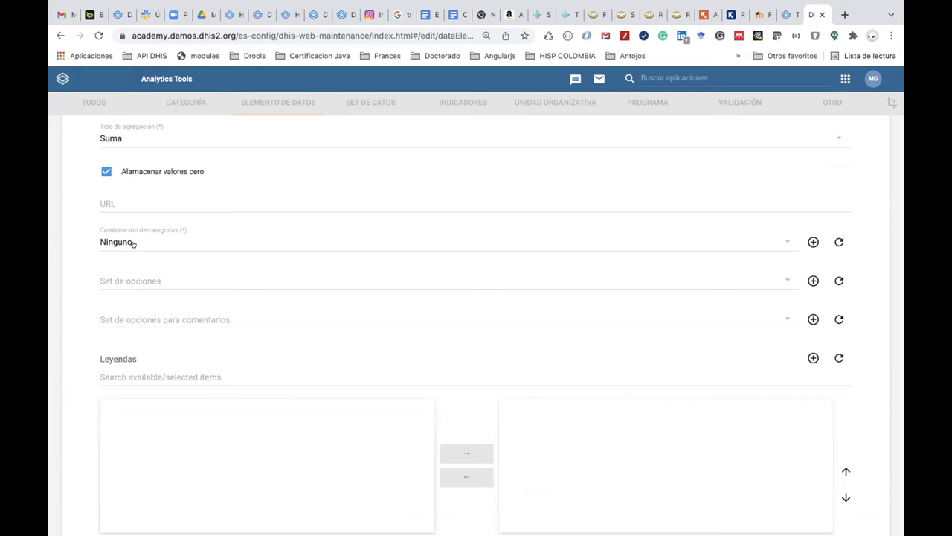
pyautogui.click(133, 243)
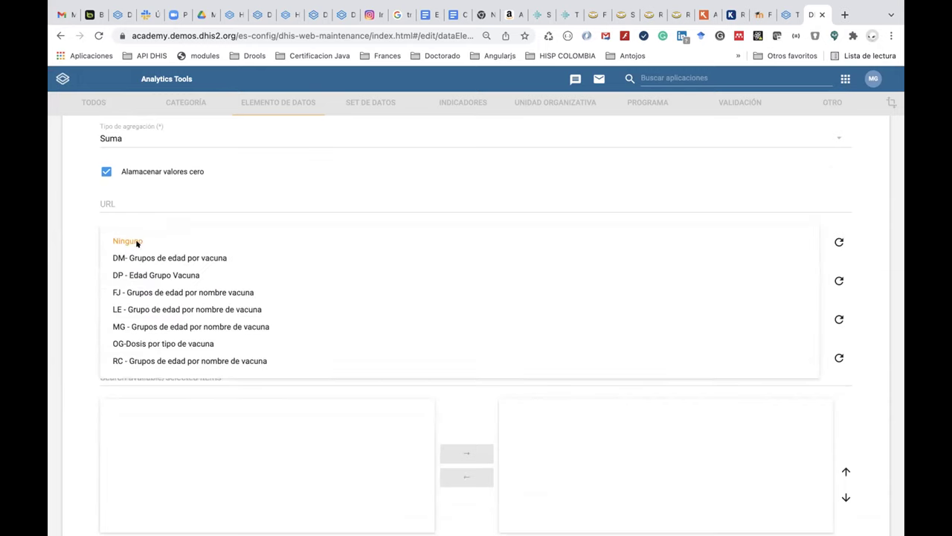
pyautogui.click(90, 218)
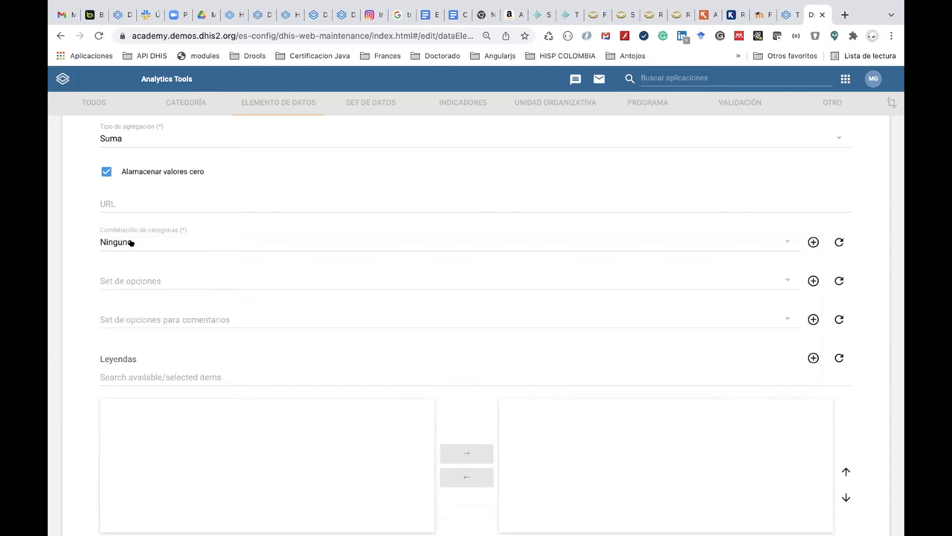
pyautogui.click(128, 241)
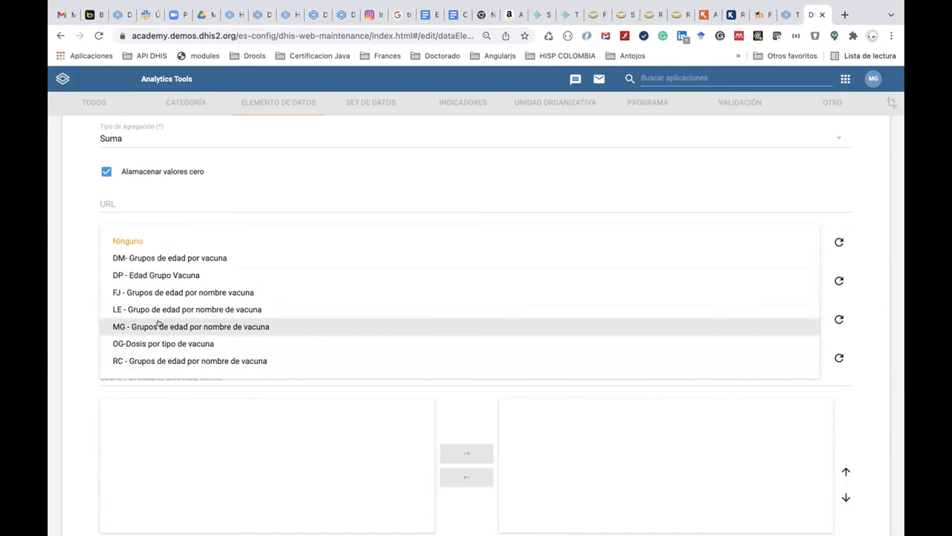
pyautogui.click(169, 325)
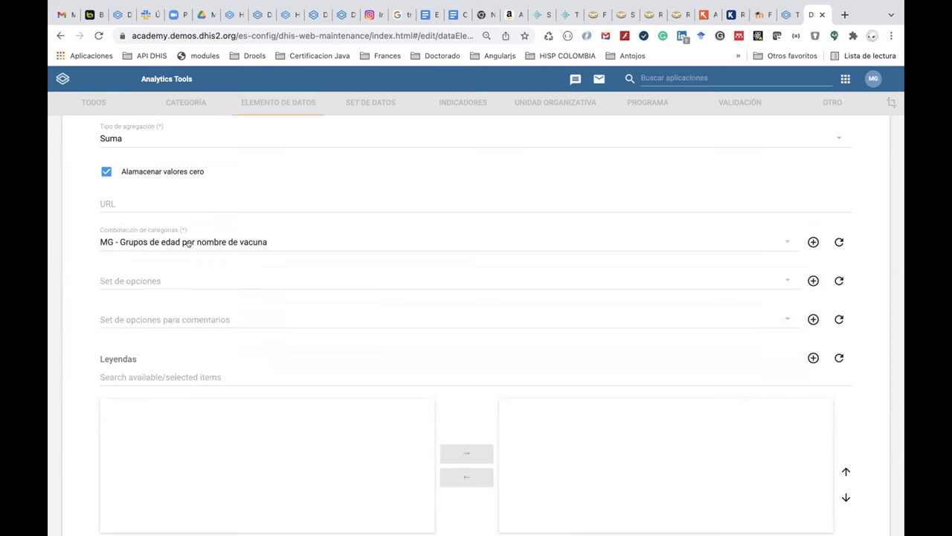
pyautogui.click(169, 278)
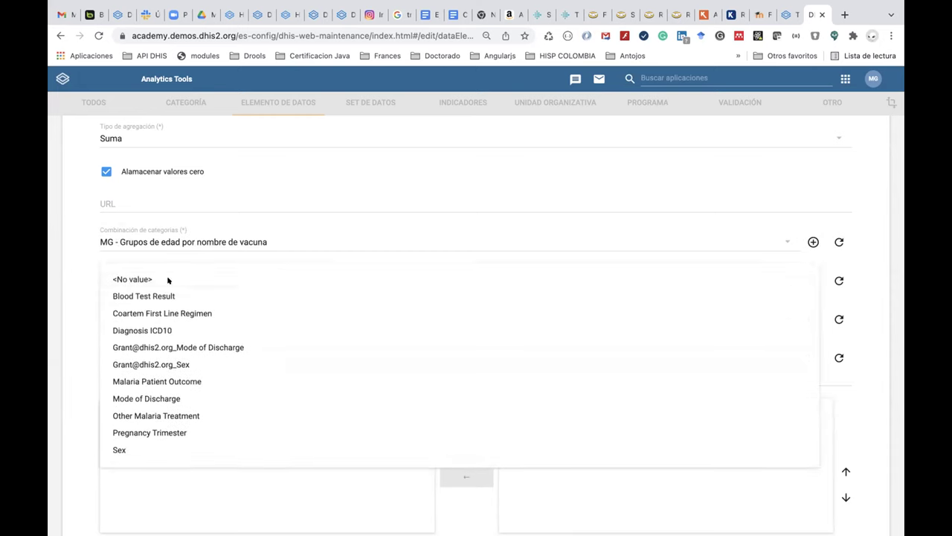
pyautogui.click(89, 263)
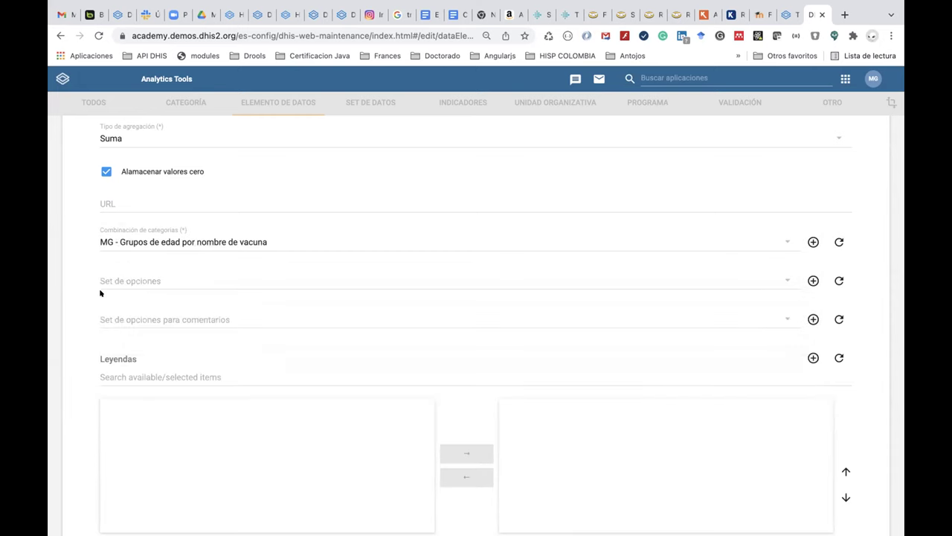
pyautogui.scroll(3, 101, 293)
pyautogui.scroll(-4, 101, 293)
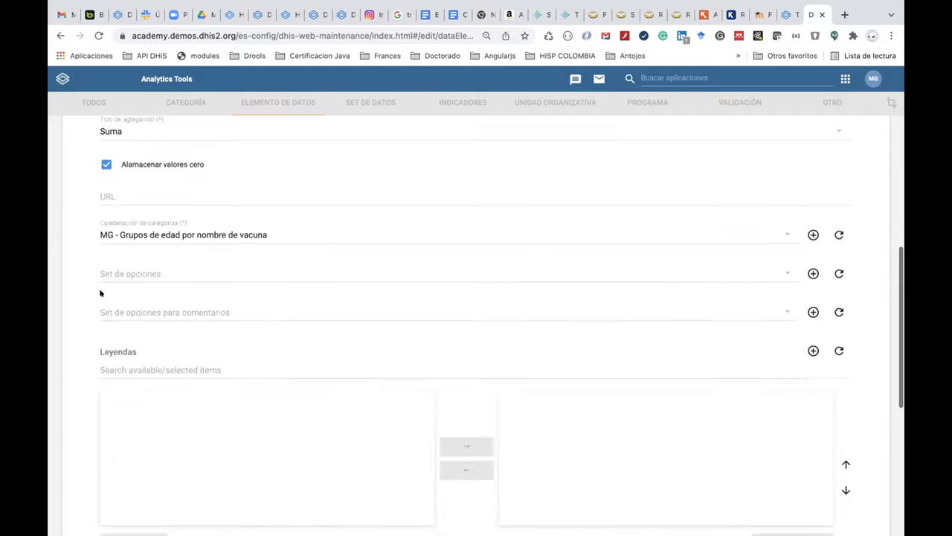
# Step: Save the edited Número de dosis aplicadas data element and return to the list
pyautogui.scroll(-1, 100, 293)
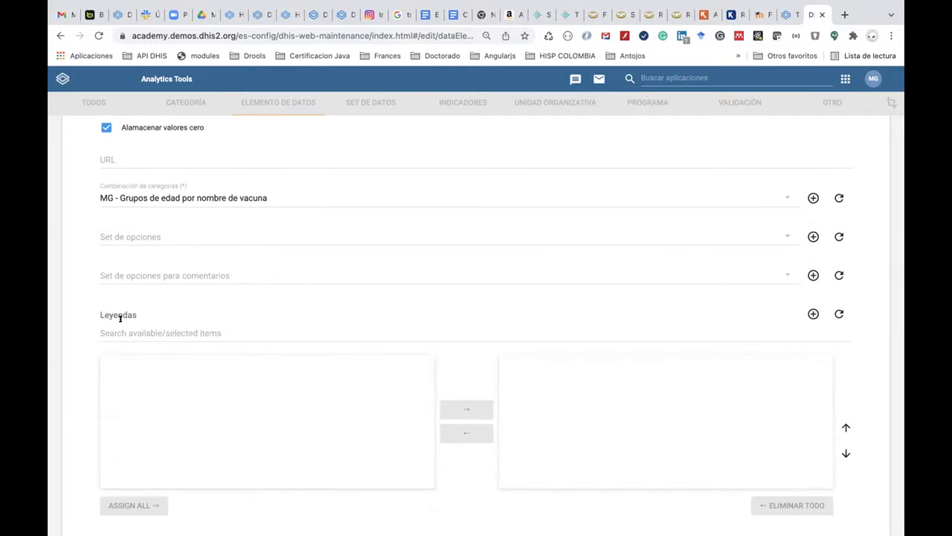
pyautogui.scroll(-3, 120, 317)
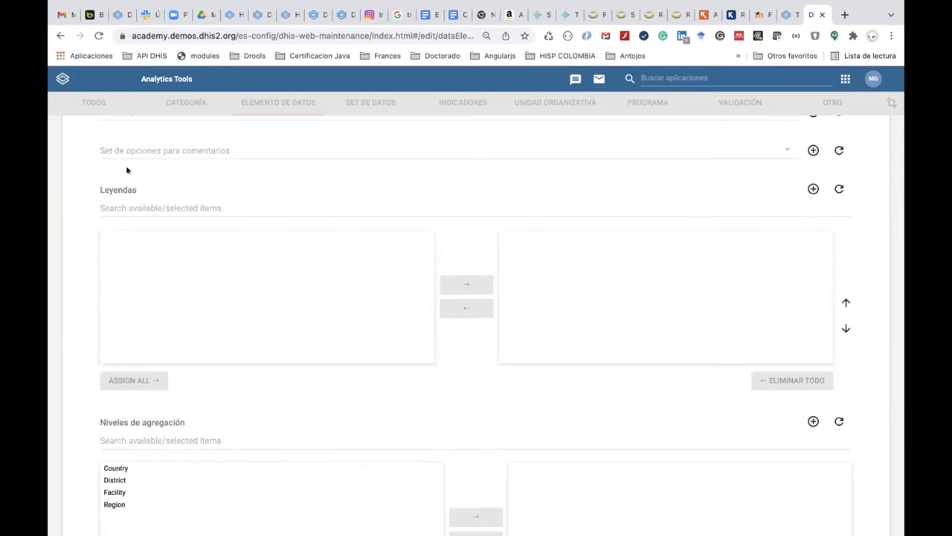
pyautogui.scroll(-3, 145, 328)
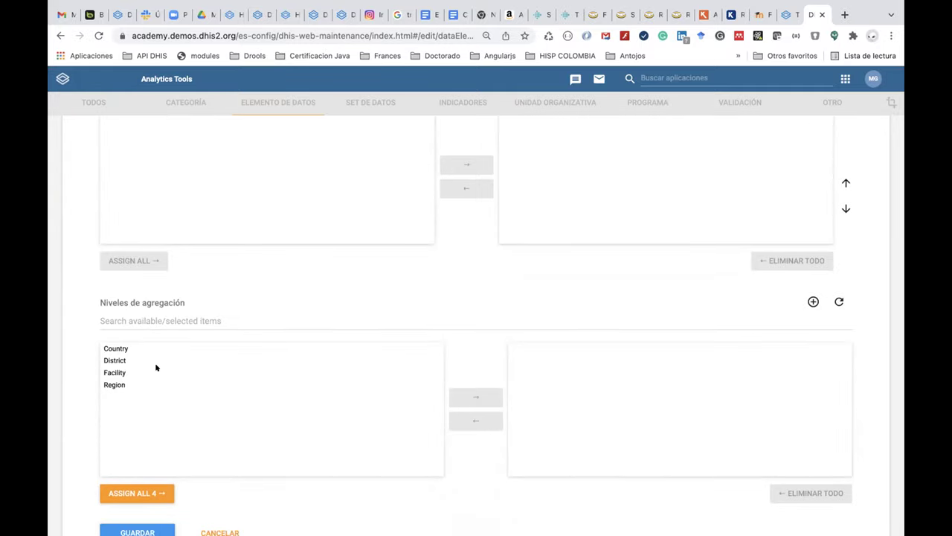
pyautogui.scroll(-1, 154, 365)
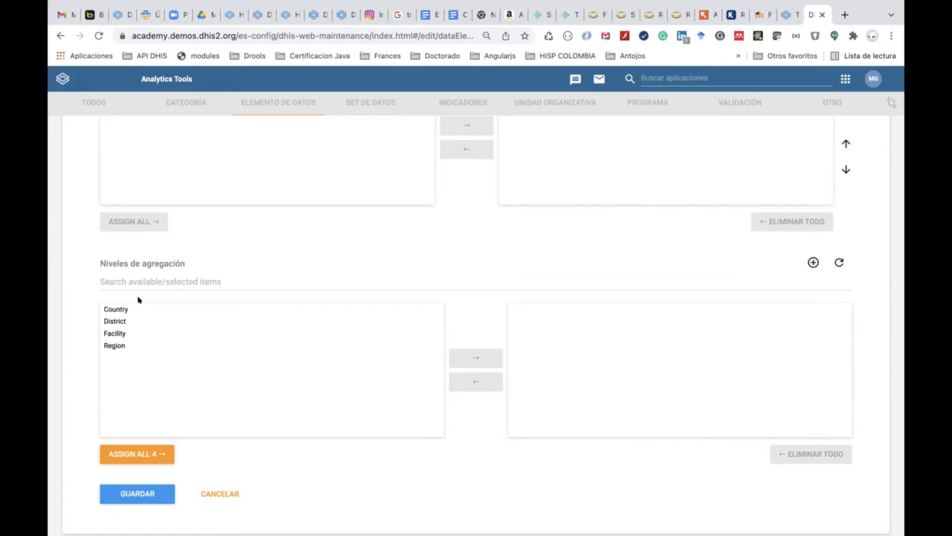
pyautogui.scroll(-1, 138, 299)
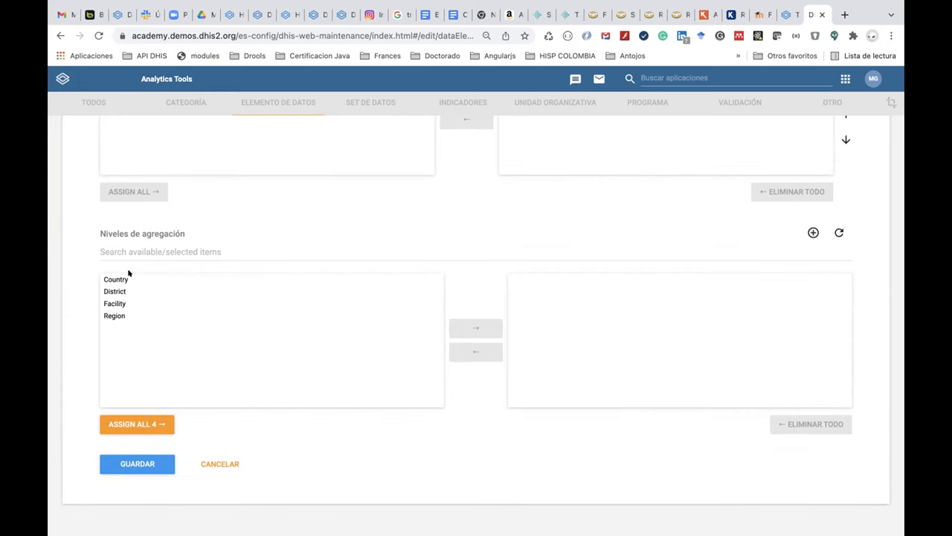
pyautogui.scroll(4, 146, 329)
pyautogui.scroll(-3, 147, 331)
pyautogui.scroll(-2, 148, 330)
pyautogui.click(144, 448)
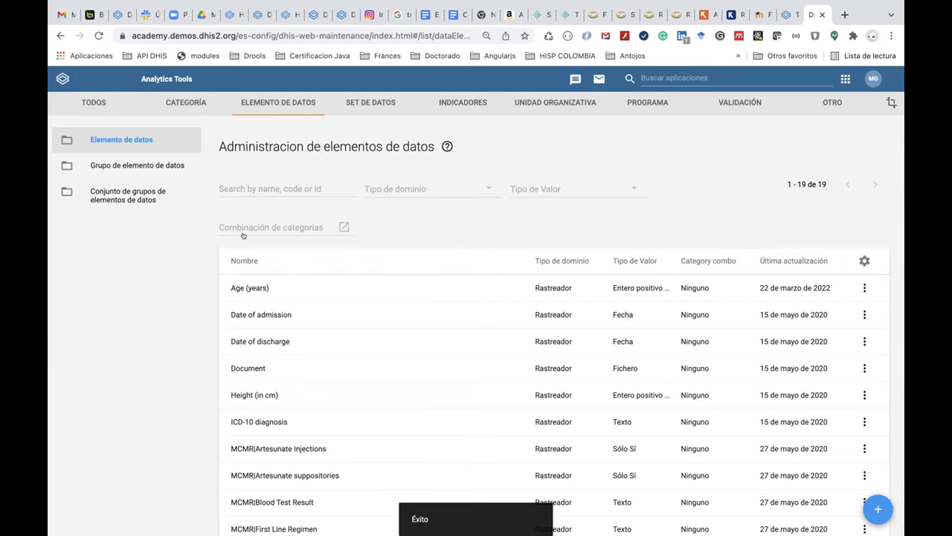
pyautogui.scroll(-2, 244, 235)
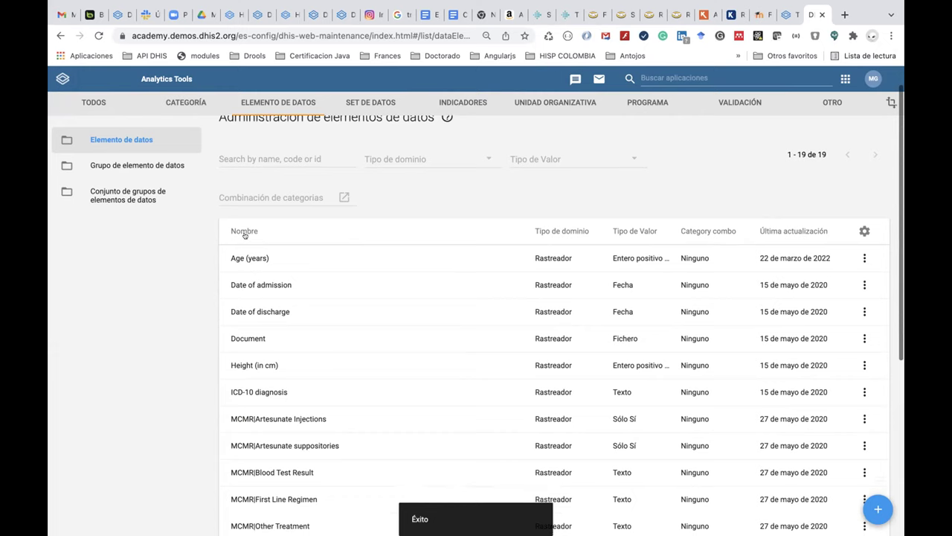
# Step: Name a new data element 'MG - Número de jeringas suministradas', with the same short name and a form name without the prefix
pyautogui.click(877, 509)
pyautogui.click(193, 226)
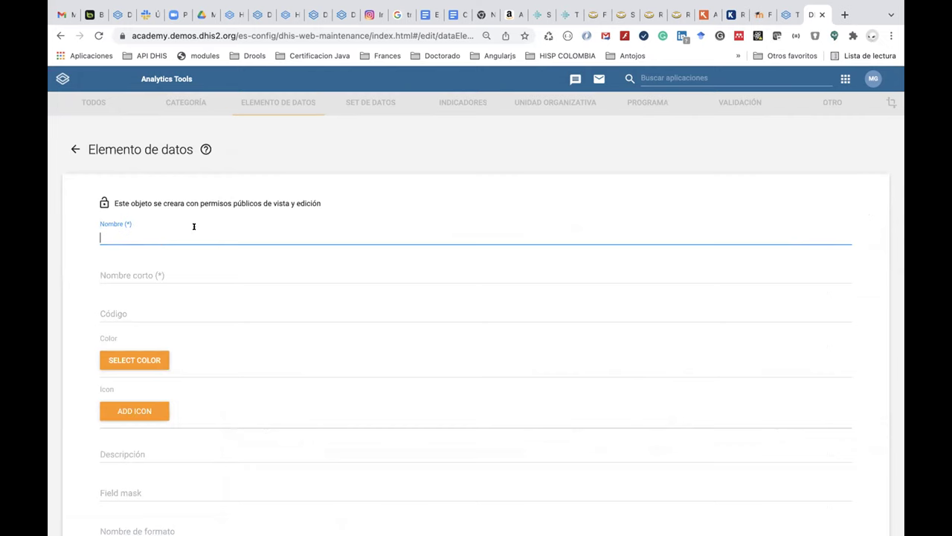
pyautogui.write('MG -')
pyautogui.write('N')
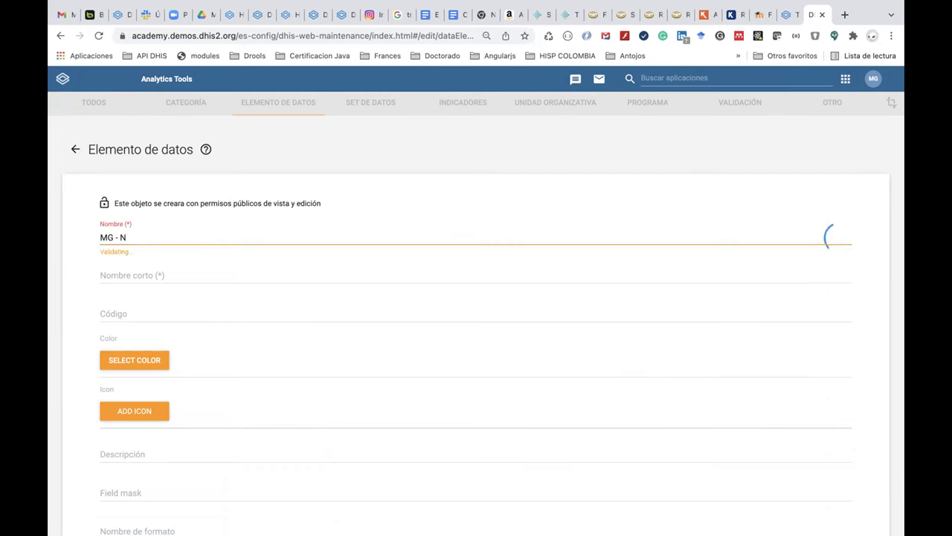
pyautogui.write('úmero de jeringas')
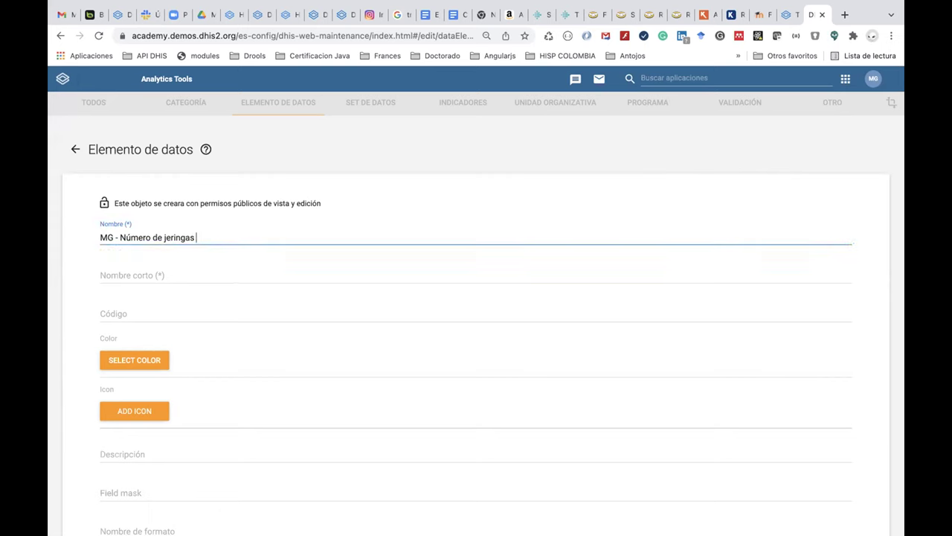
pyautogui.write(' suministradas')
pyautogui.tripleClick(252, 236)
pyautogui.hotkey('ctrl', 'c')
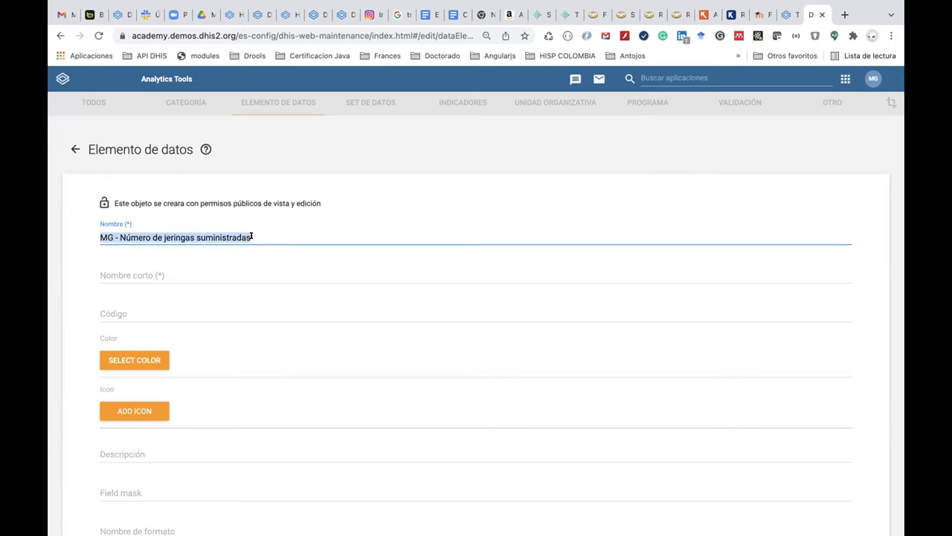
pyautogui.click(204, 272)
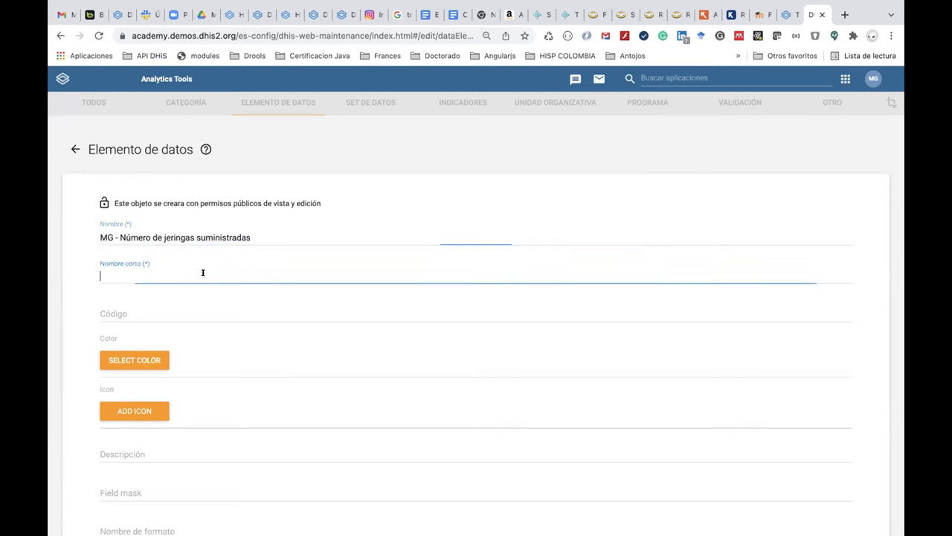
pyautogui.hotkey('ctrl', 'v')
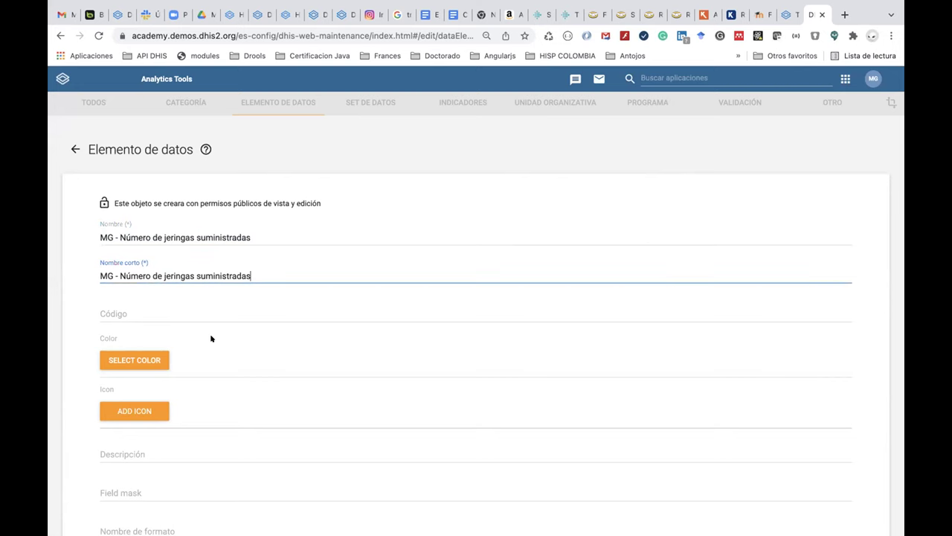
pyautogui.scroll(-2, 210, 337)
pyautogui.scroll(-1, 165, 378)
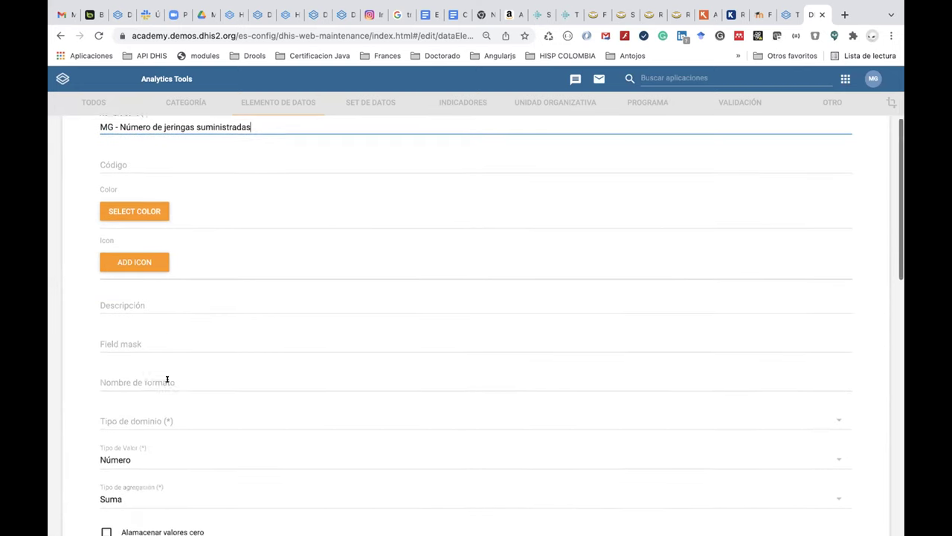
pyautogui.click(154, 374)
pyautogui.hotkey('ctrl', 'v')
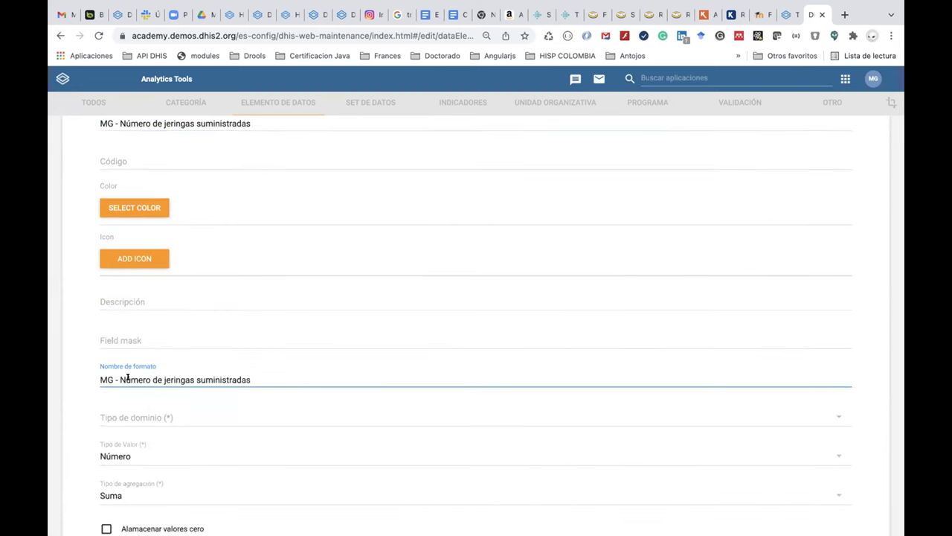
pyautogui.moveTo(119, 380); pyautogui.dragTo(80, 367)
pyautogui.press('BackSpace')
# Step: Set domain type Agregar, value type Entero positivo o cero, and Almacenar valores cero, then save
pyautogui.click(129, 409)
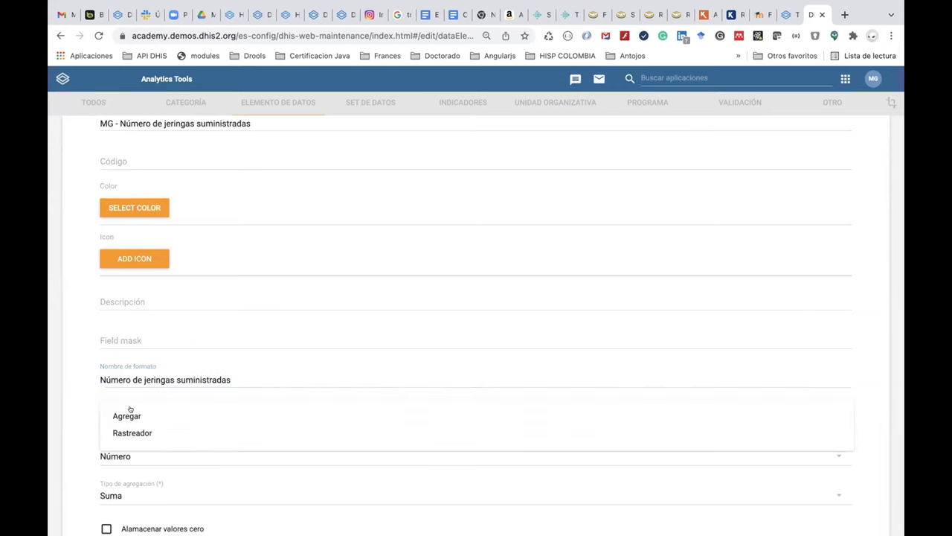
pyautogui.click(128, 415)
pyautogui.scroll(-3, 130, 413)
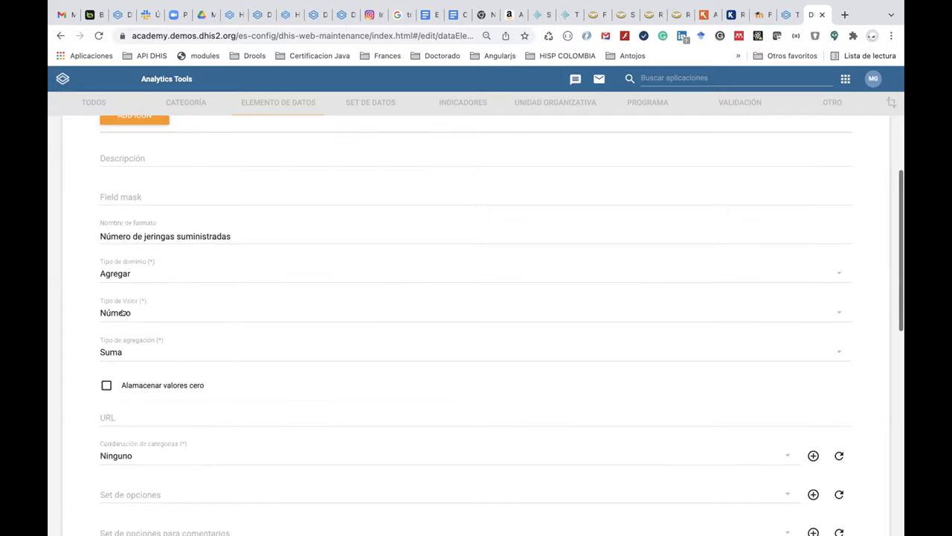
pyautogui.click(123, 313)
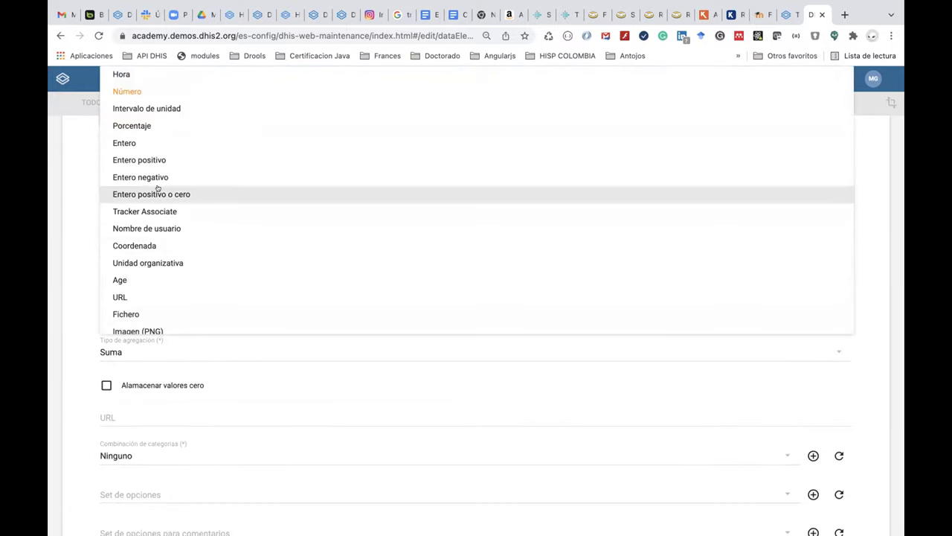
pyautogui.click(157, 190)
pyautogui.scroll(-2, 166, 424)
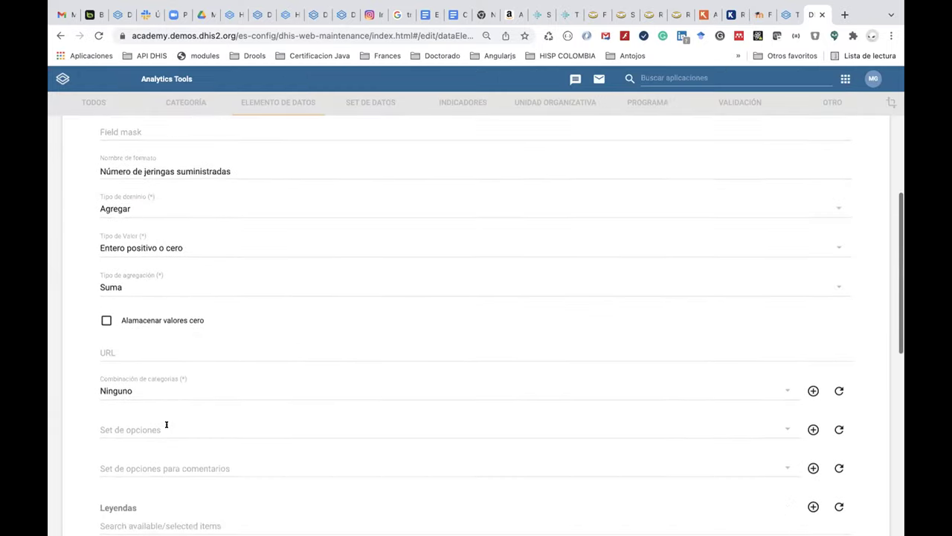
pyautogui.click(107, 288)
pyautogui.scroll(-3, 143, 319)
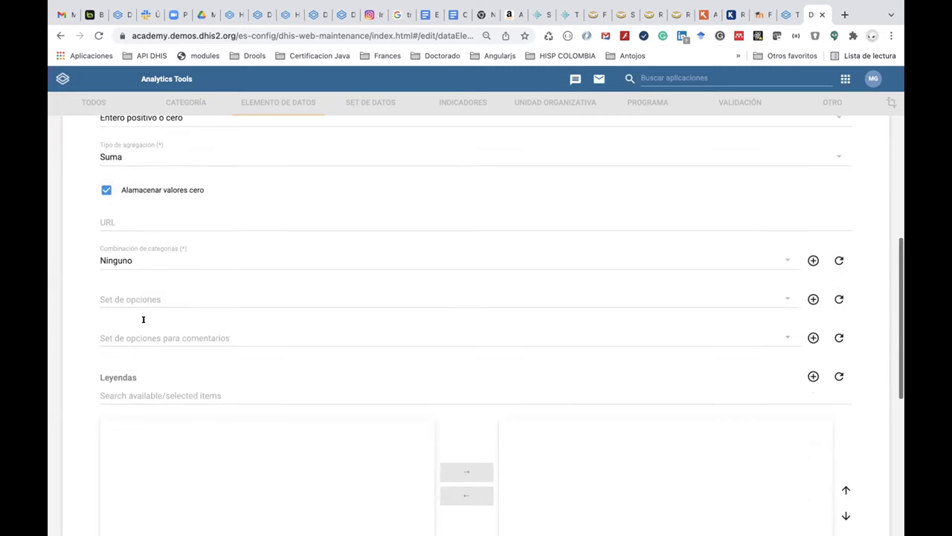
pyautogui.scroll(-1, 143, 320)
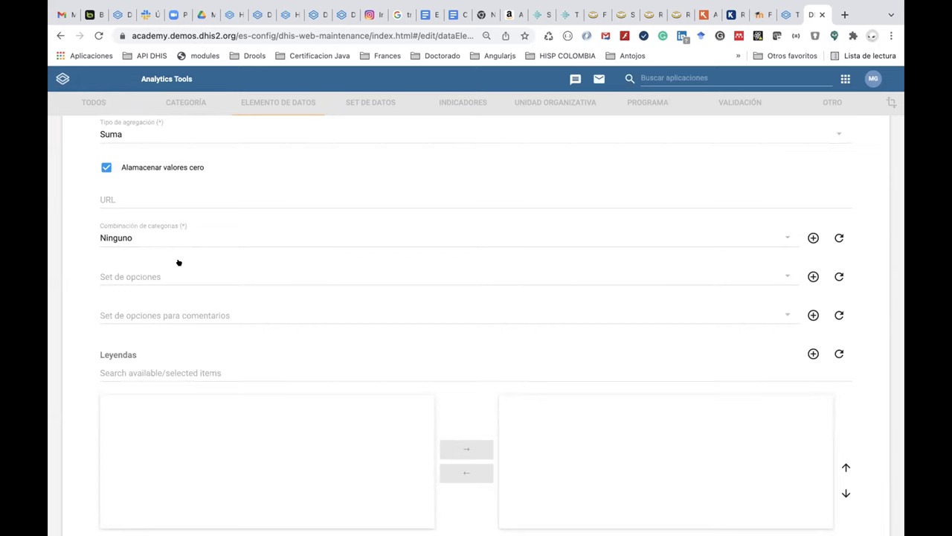
pyautogui.scroll(-10, 179, 261)
pyautogui.click(139, 450)
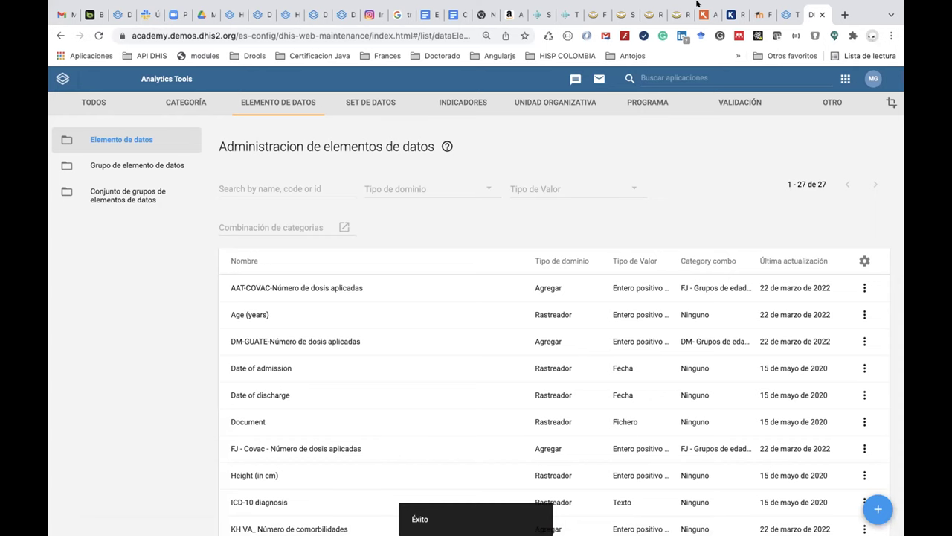
# Step: Find the new syringes data element in the list, then go to the Grupo de elemento de datos page
pyautogui.moveTo(703, 4)
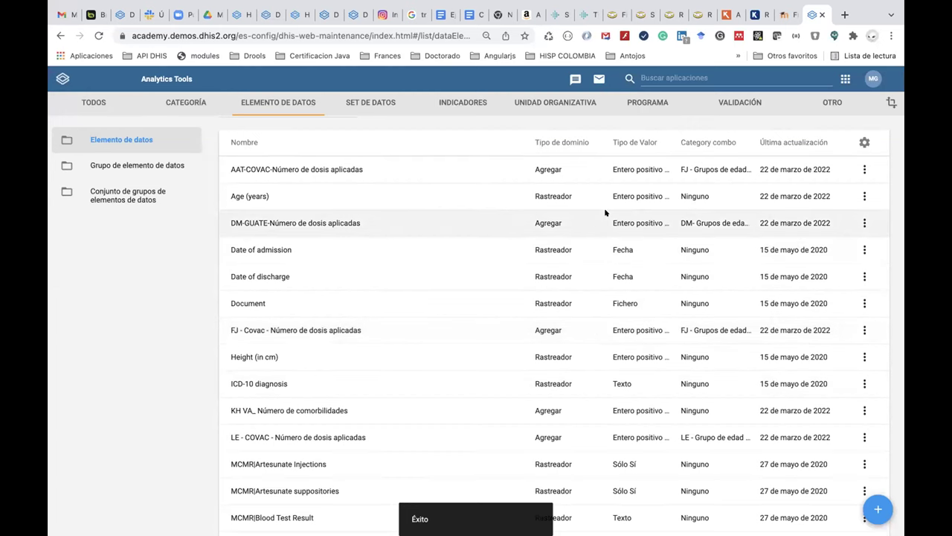
pyautogui.scroll(-2, 606, 213)
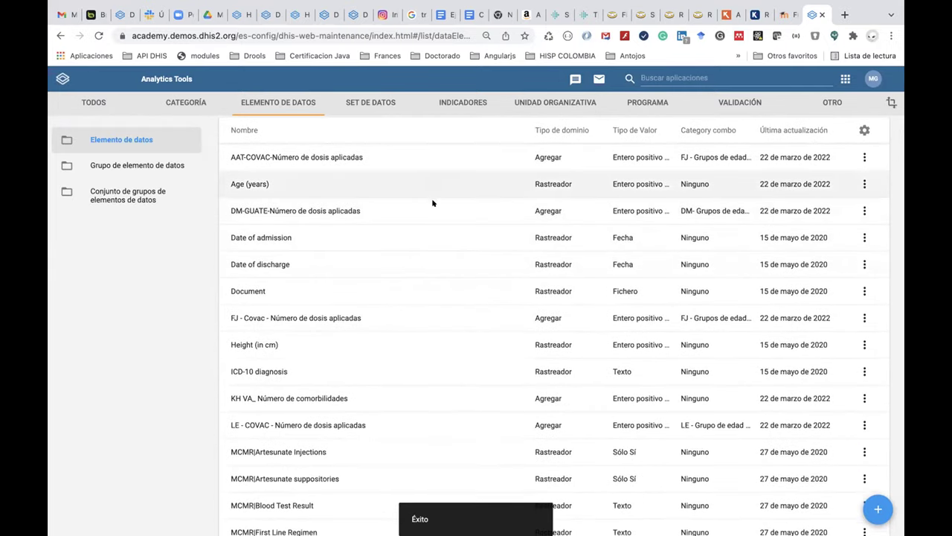
pyautogui.scroll(-2, 461, 320)
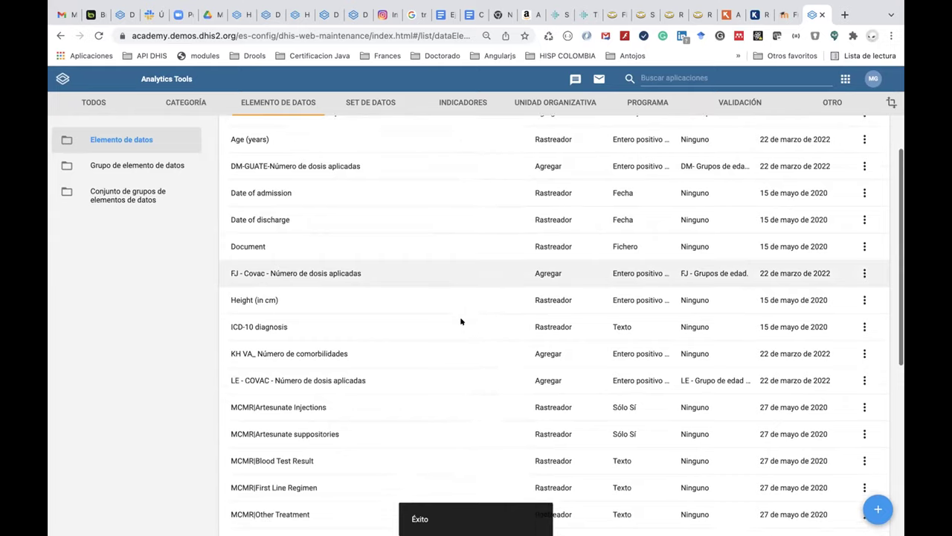
pyautogui.scroll(-2, 460, 321)
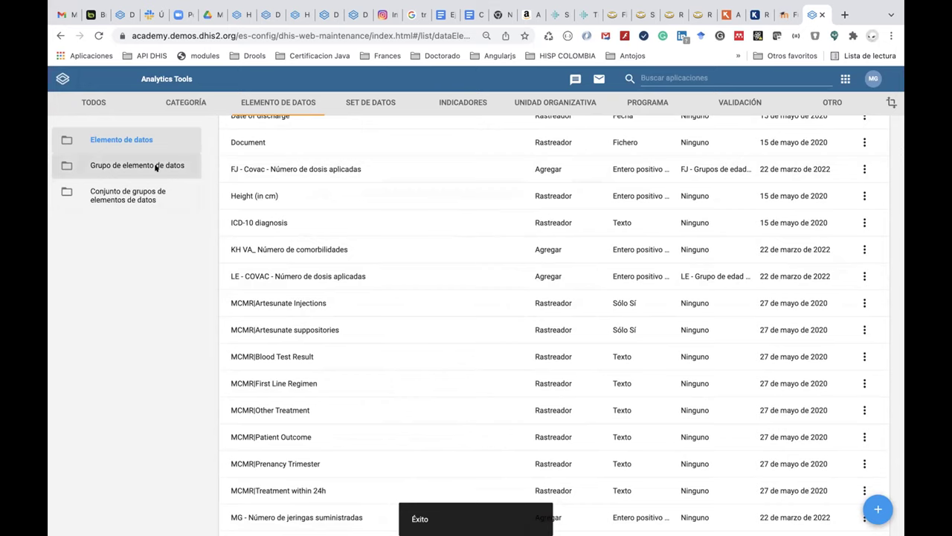
pyautogui.click(156, 166)
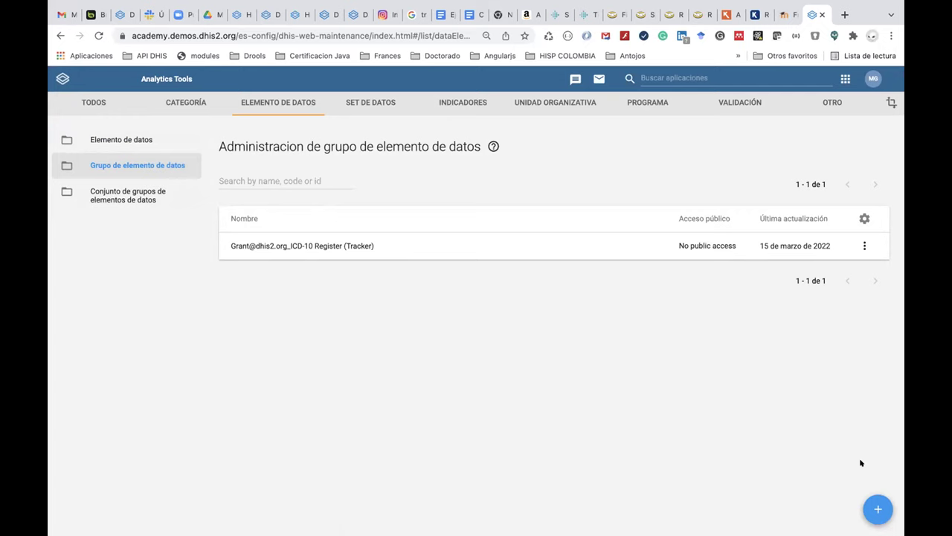
# Step: Start a new data element group named 'MG - COVAC Vacunación diaria', with the same short name
pyautogui.click(878, 510)
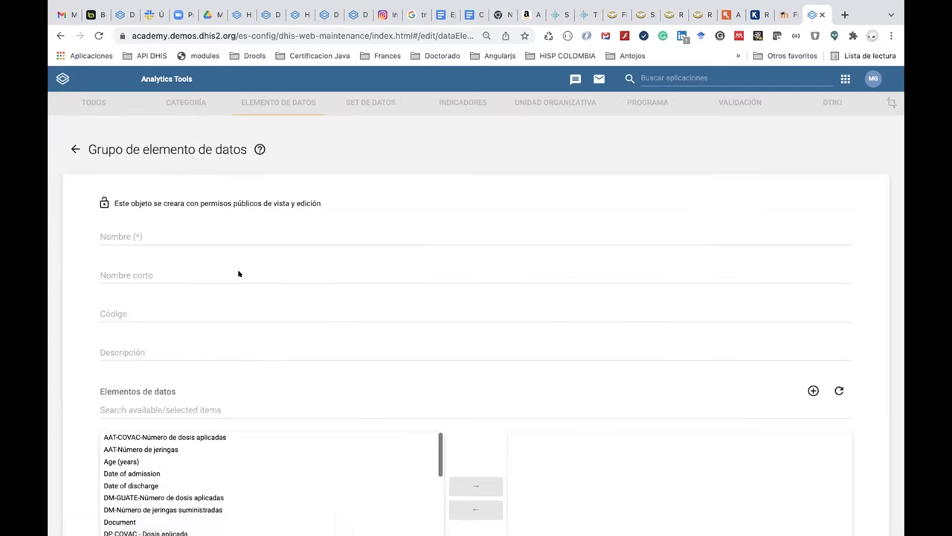
pyautogui.click(200, 234)
pyautogui.write('MG')
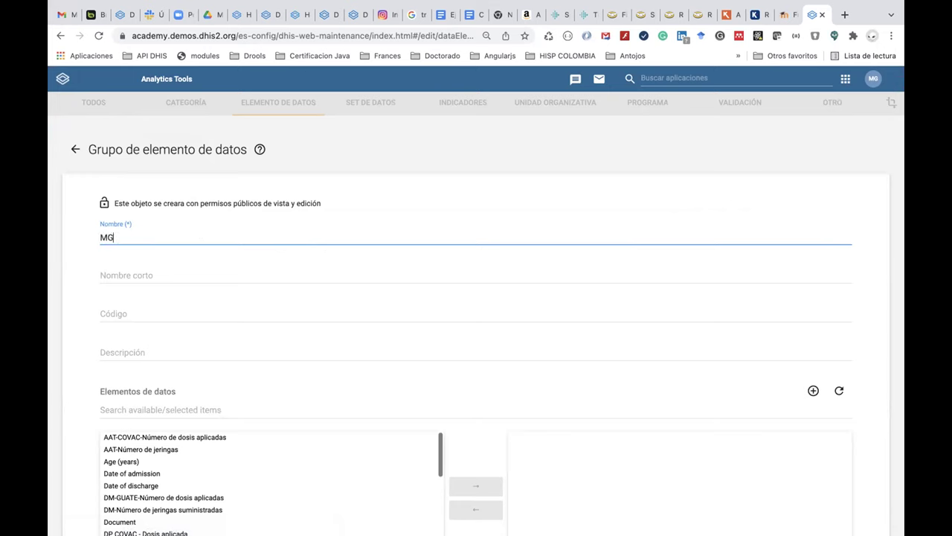
pyautogui.write(' - COVAC')
pyautogui.write('Número de dos')
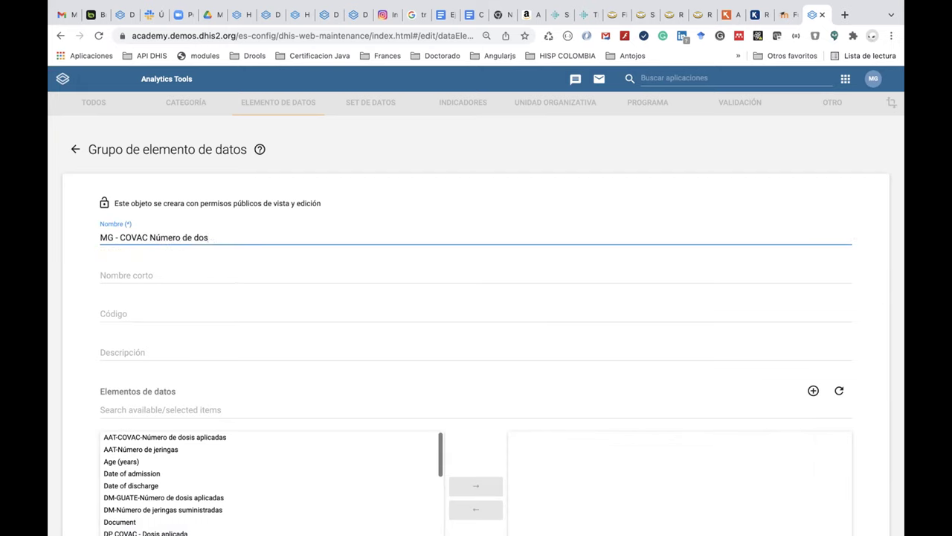
pyautogui.press('BackSpace')
pyautogui.press('BackSpace')
pyautogui.press('BackSpace')
pyautogui.press('BackSpace')
pyautogui.press('BackSpace')
pyautogui.press('BackSpace')
pyautogui.press('BackSpace')
pyautogui.press('BackSpace')
pyautogui.press('BackSpace')
pyautogui.press('BackSpace')
pyautogui.press('BackSpace')
pyautogui.press('BackSpace')
pyautogui.press('BackSpace')
pyautogui.press('BackSpace')
pyautogui.write('Vacunación diaria')
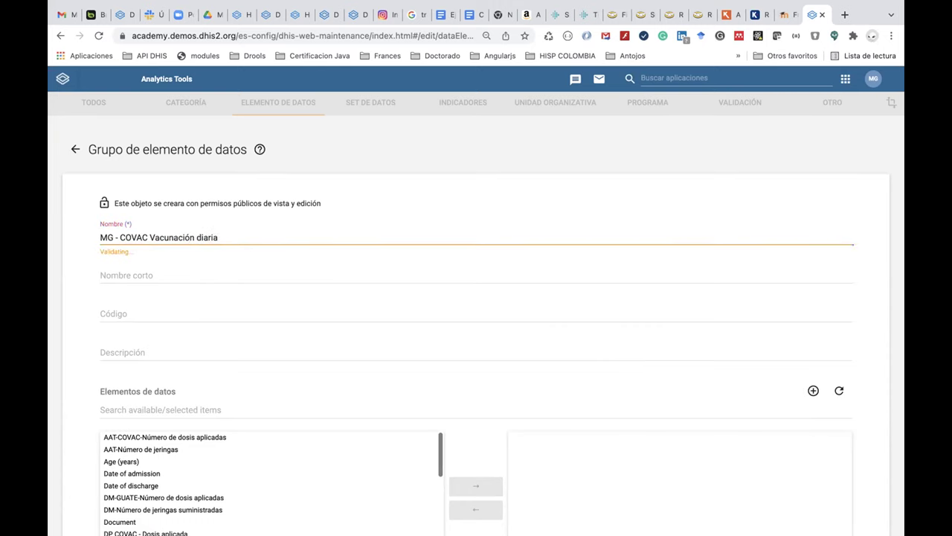
pyautogui.tripleClick(220, 233)
pyautogui.hotkey('ctrl', 'c')
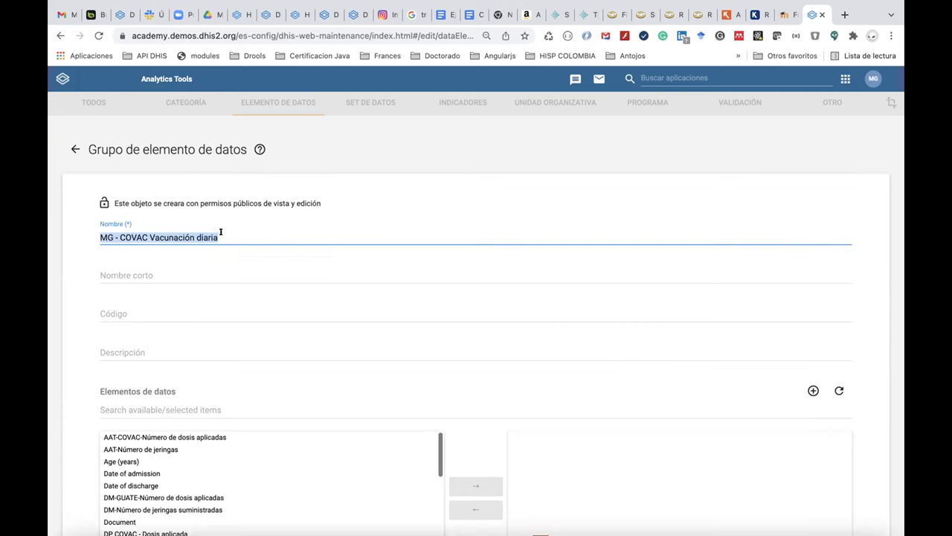
pyautogui.click(201, 273)
pyautogui.hotkey('ctrl', 'v')
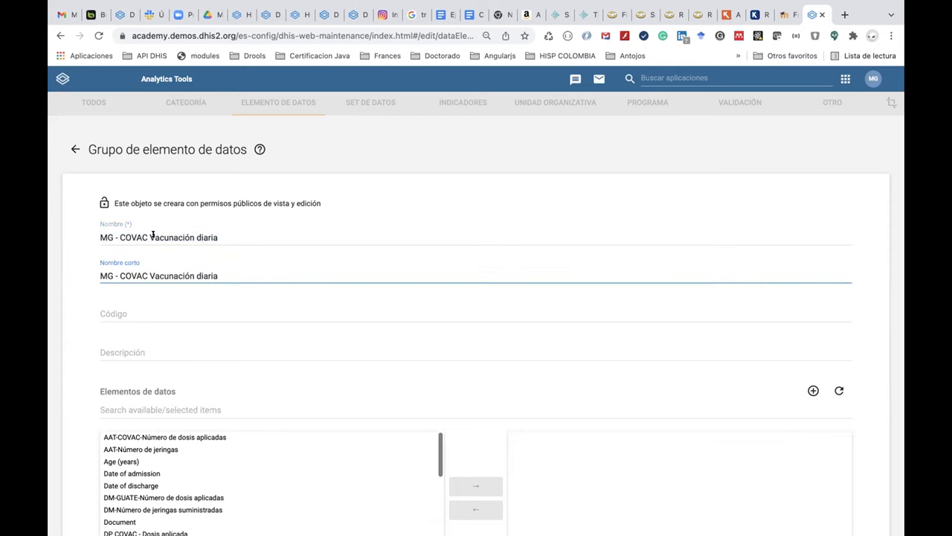
# Step: Add the two MG data elements to the group and save it
pyautogui.scroll(-3, 185, 348)
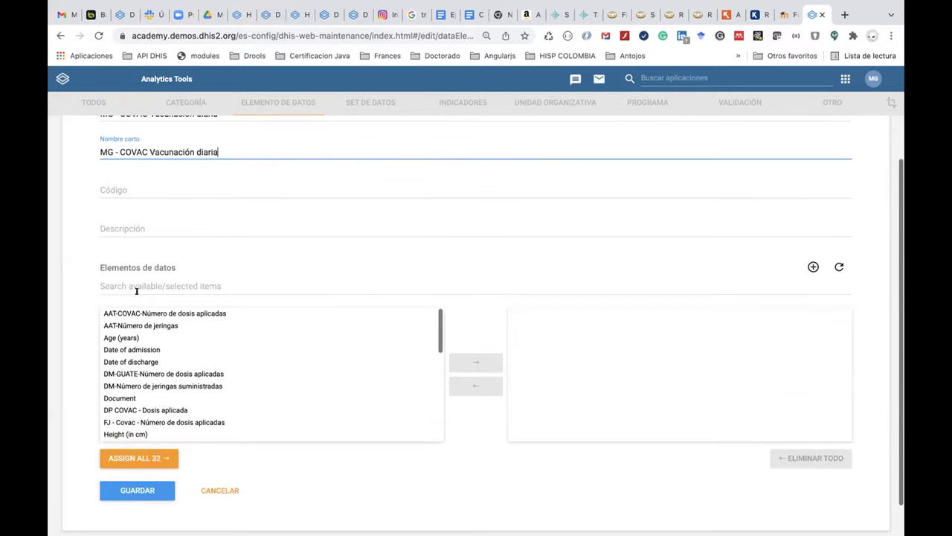
pyautogui.click(130, 283)
pyautogui.write('MG')
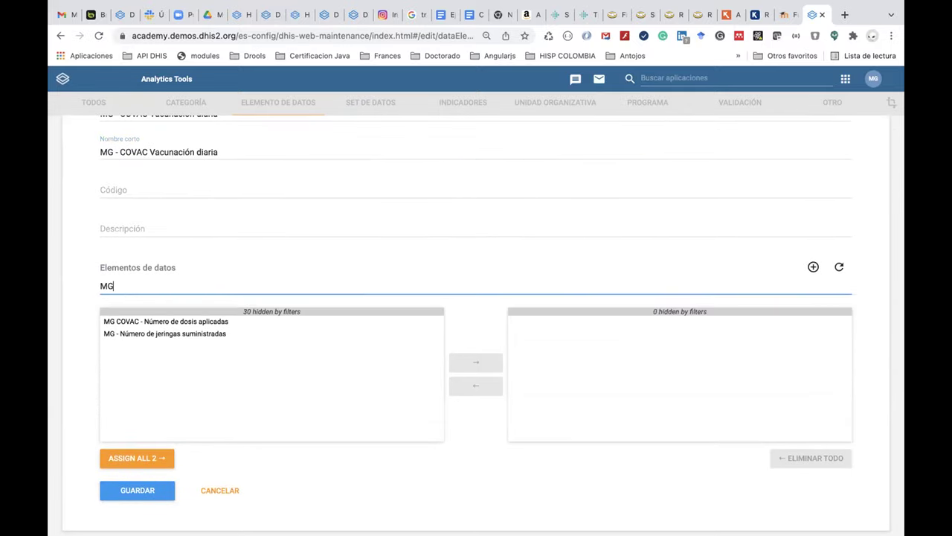
pyautogui.doubleClick(160, 321)
pyautogui.doubleClick(149, 320)
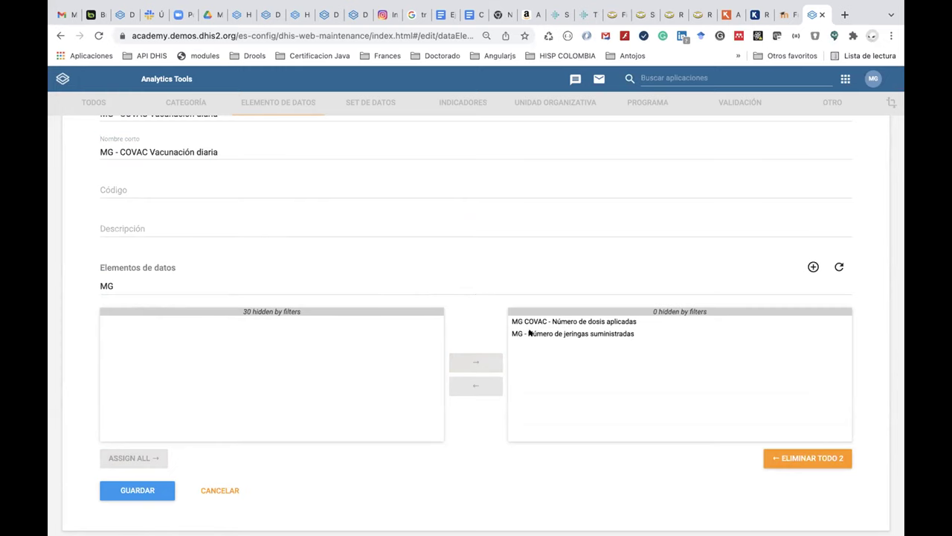
pyautogui.scroll(-2, 529, 333)
pyautogui.click(138, 449)
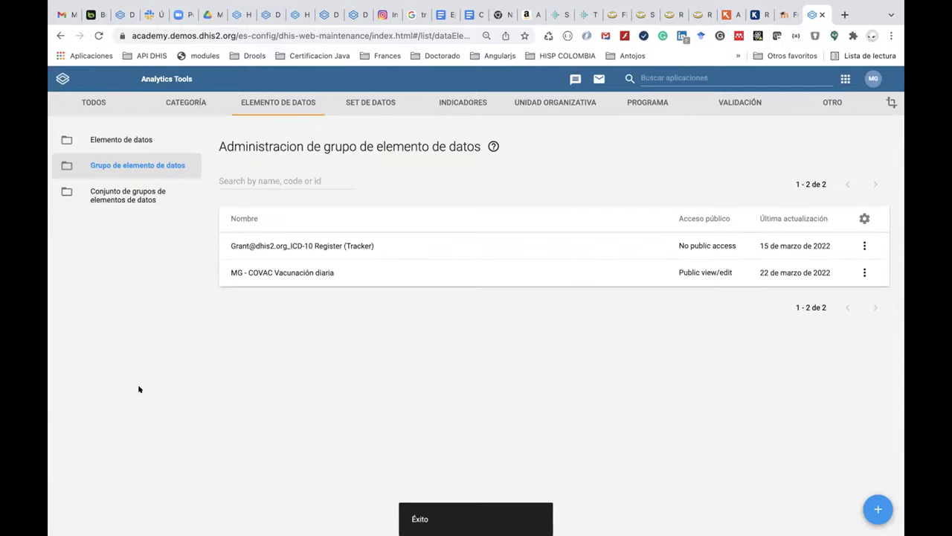
# Step: Filter data elements by MG and insert COVAC into the syringes element's name and short name, then save
pyautogui.click(133, 140)
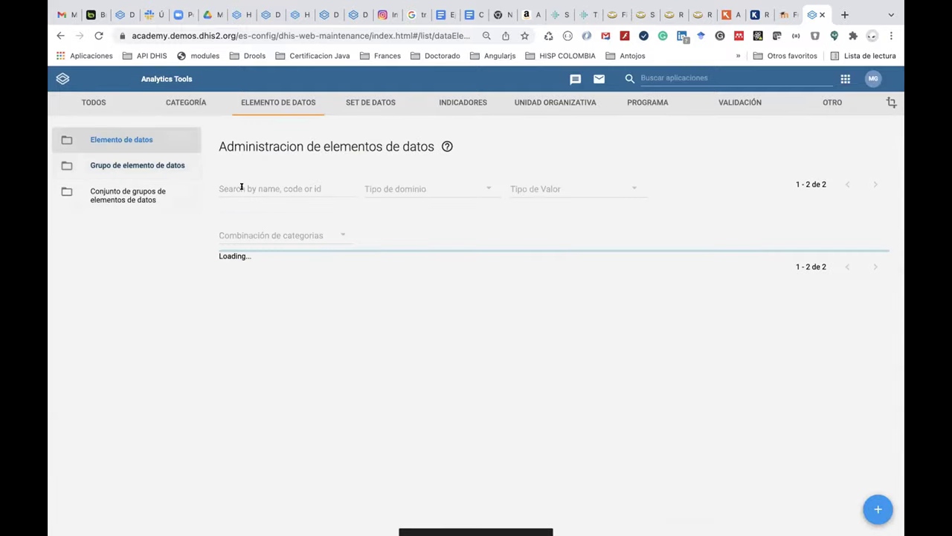
pyautogui.click(241, 188)
pyautogui.write('MG')
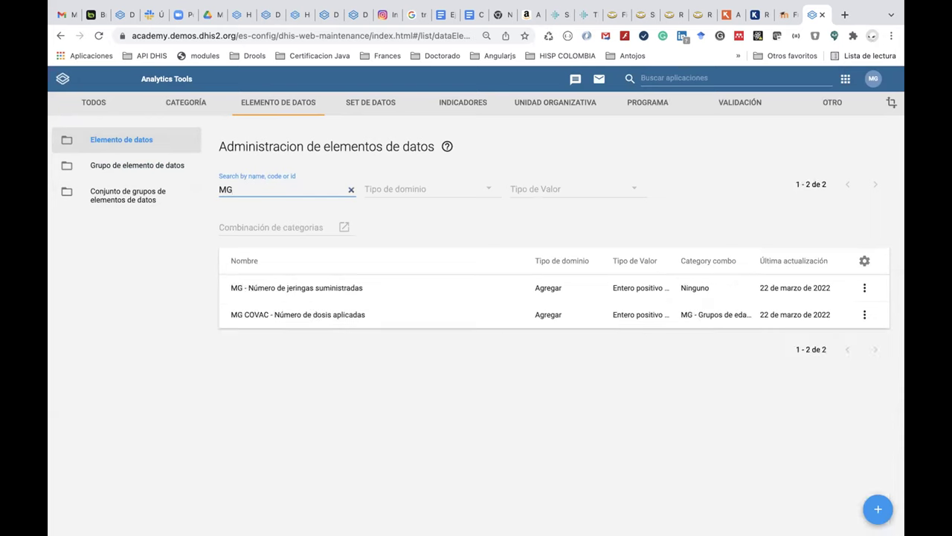
pyautogui.click(287, 287)
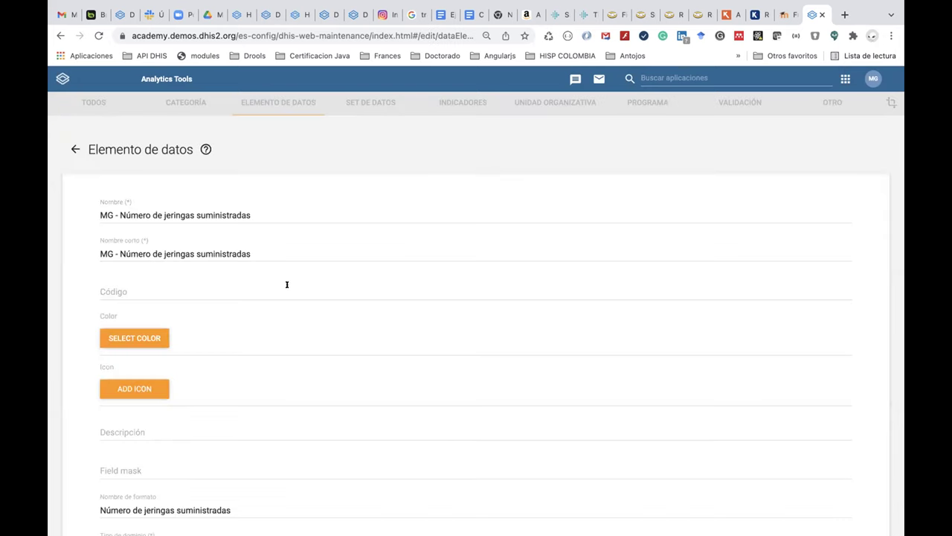
pyautogui.click(118, 212)
pyautogui.write('CA')
pyautogui.press('BackSpace')
pyautogui.write('OVAC')
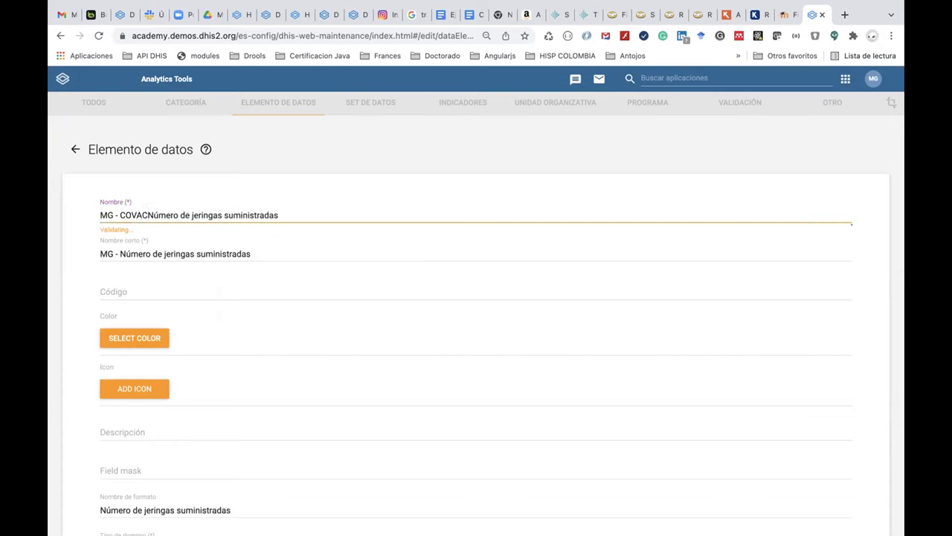
pyautogui.click(117, 245)
pyautogui.write('COVAC')
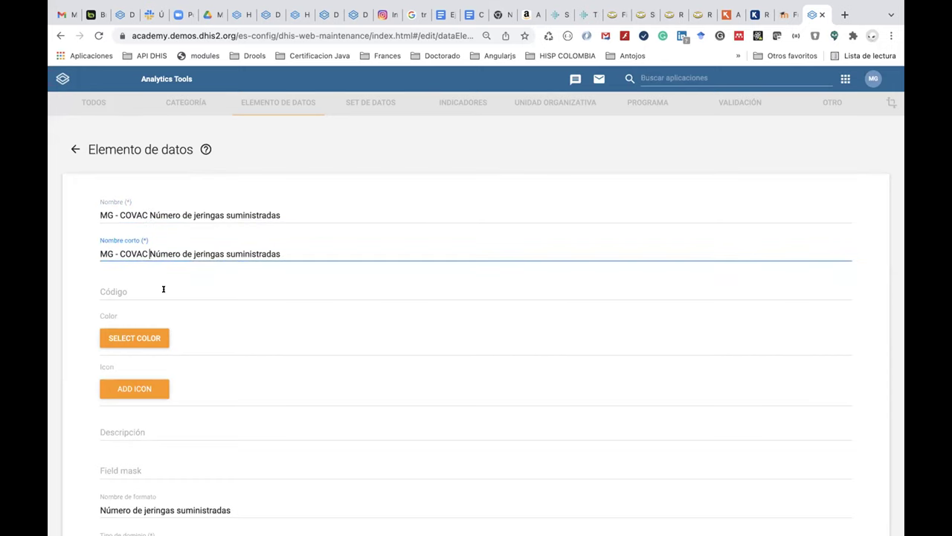
pyautogui.scroll(-20, 163, 289)
pyautogui.click(135, 446)
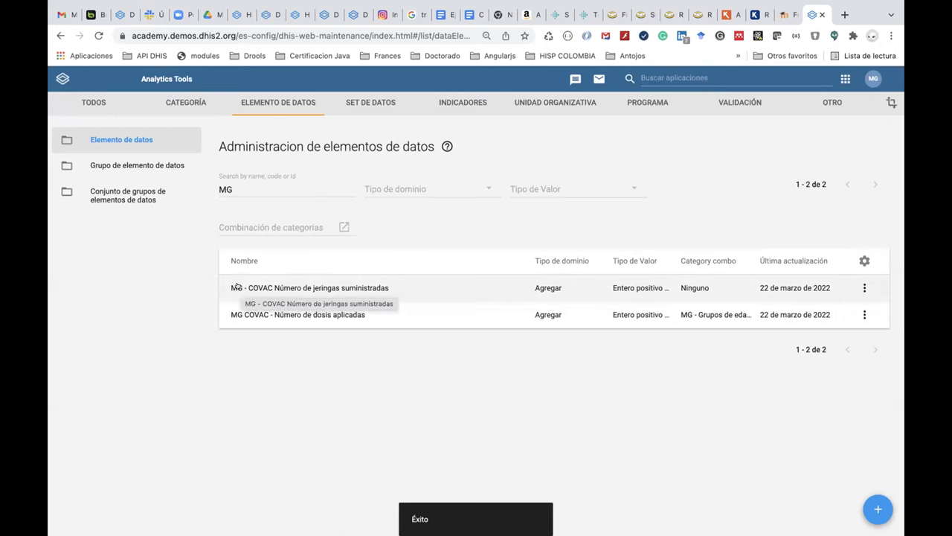
# Step: Move the dash so both names read 'MG COVAC - Número de jeringas suministradas', and save again
pyautogui.click(244, 285)
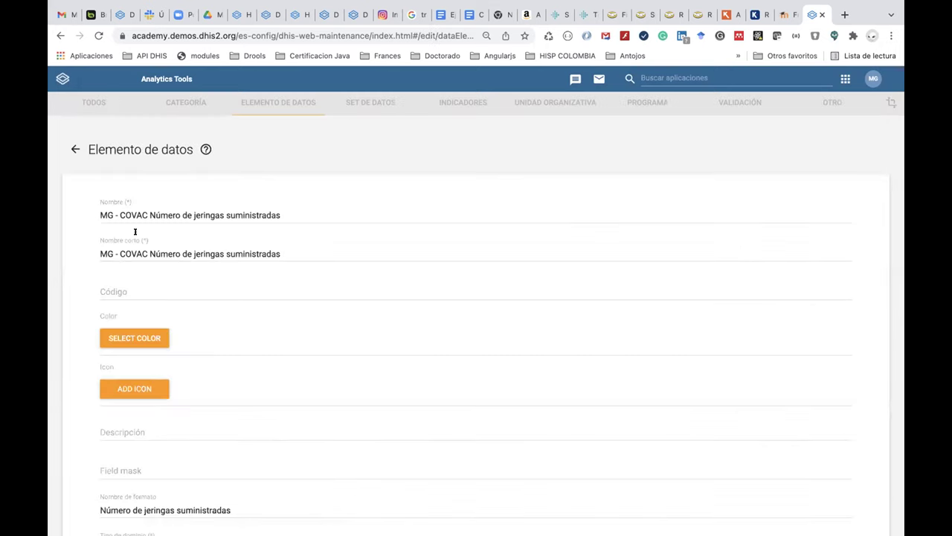
pyautogui.click(117, 214)
pyautogui.press('BackSpace')
pyautogui.press('BackSpace')
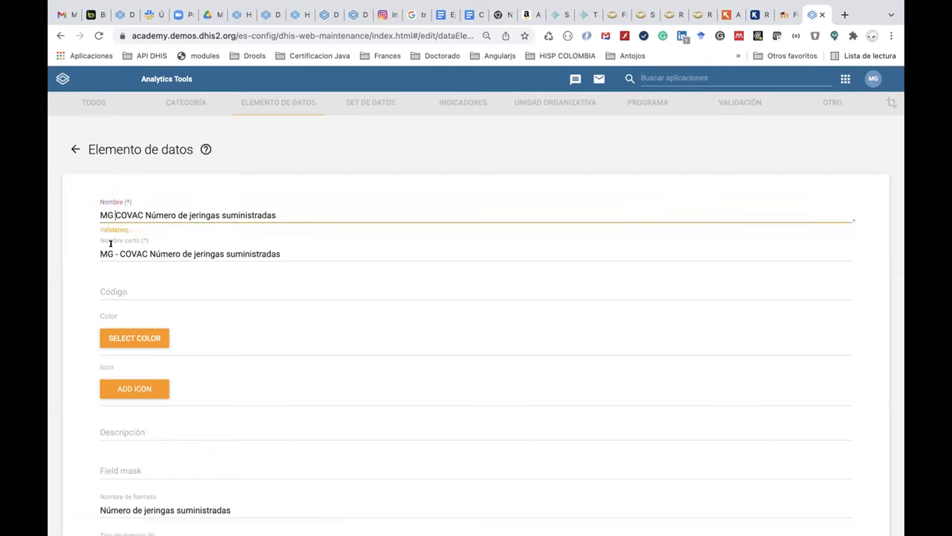
pyautogui.click(117, 253)
pyautogui.press('BackSpace')
pyautogui.press('BackSpace')
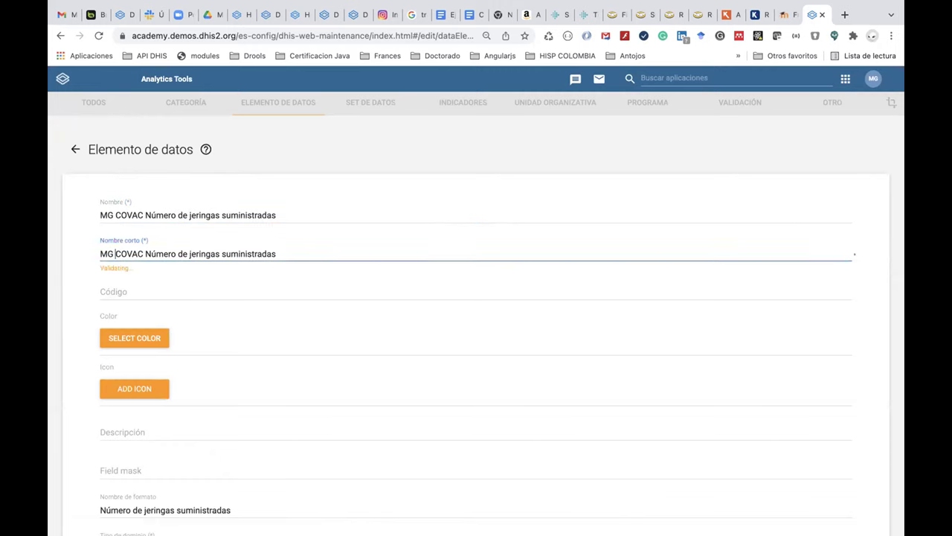
pyautogui.click(143, 214)
pyautogui.write('-')
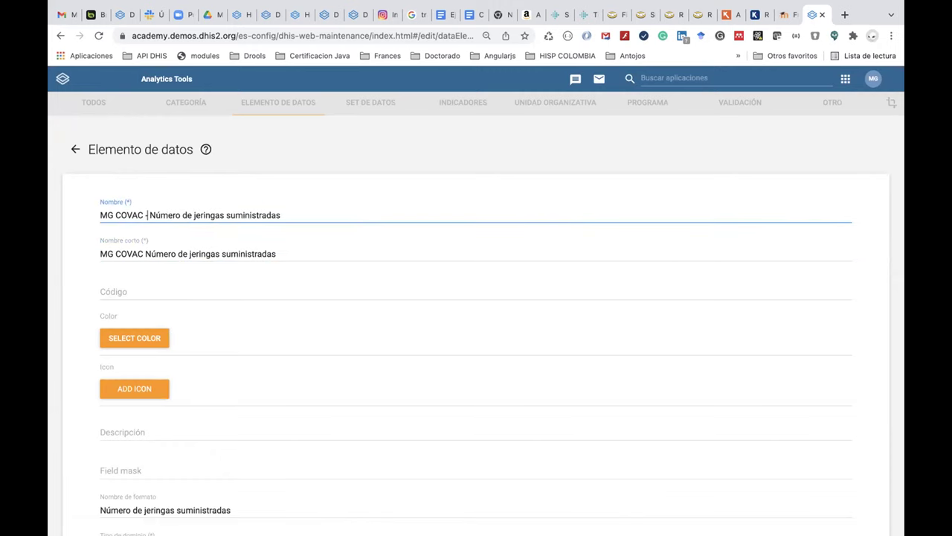
pyautogui.click(142, 253)
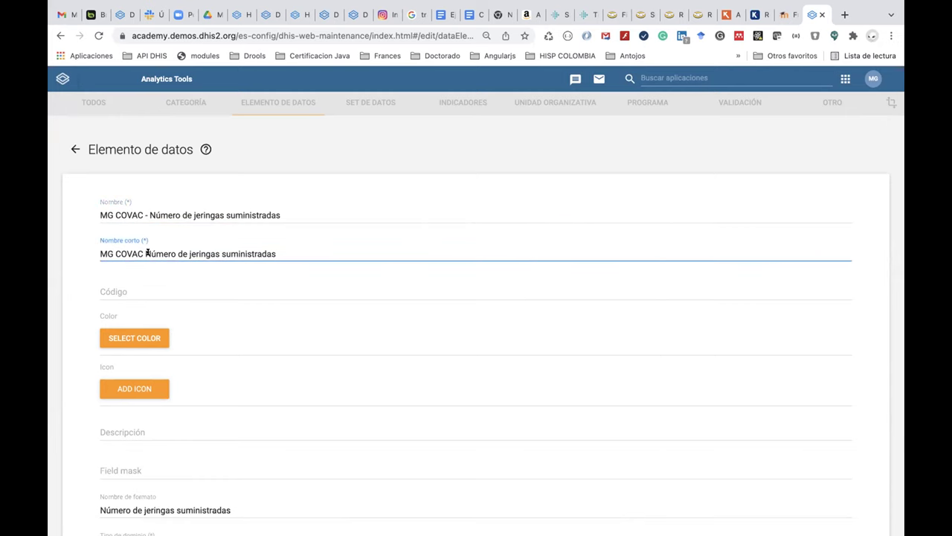
pyautogui.write('-')
pyautogui.scroll(-15, 183, 310)
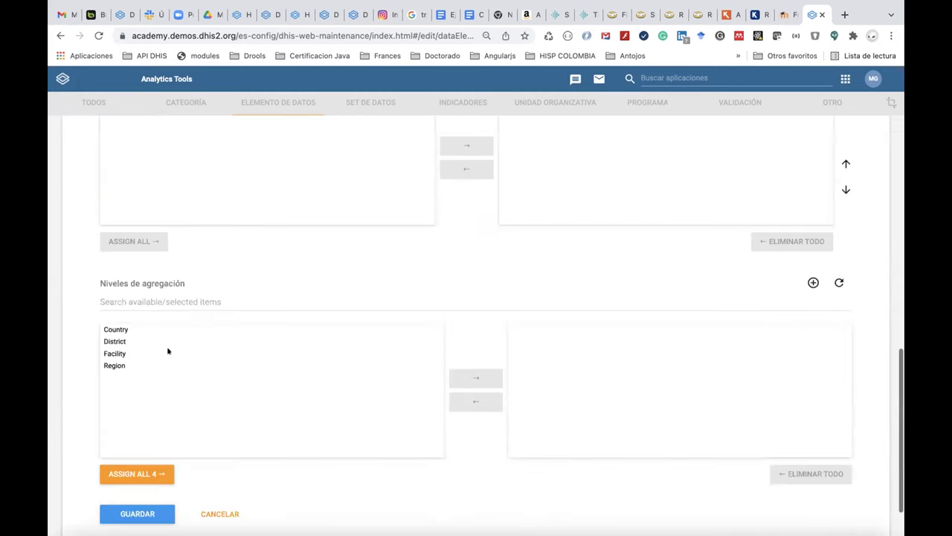
pyautogui.scroll(-2, 154, 433)
pyautogui.click(136, 451)
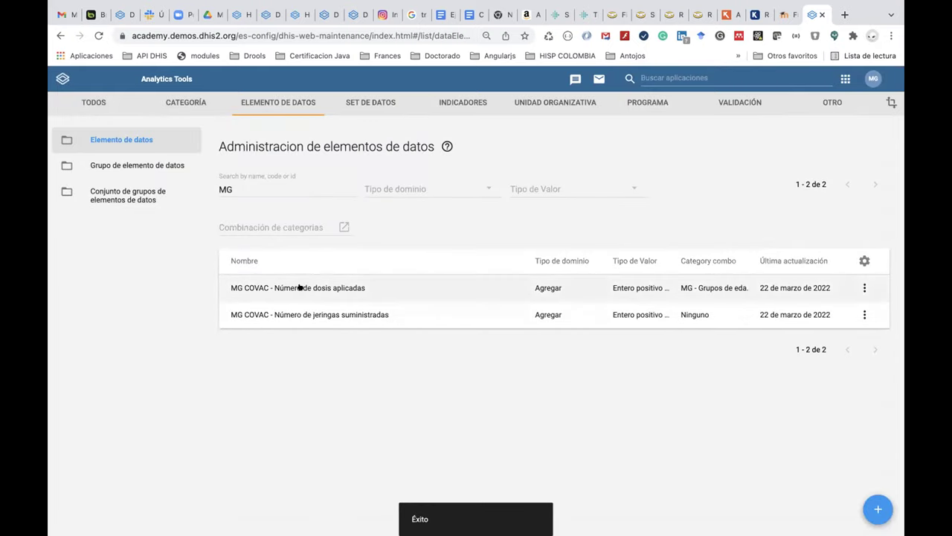
pyautogui.click(148, 165)
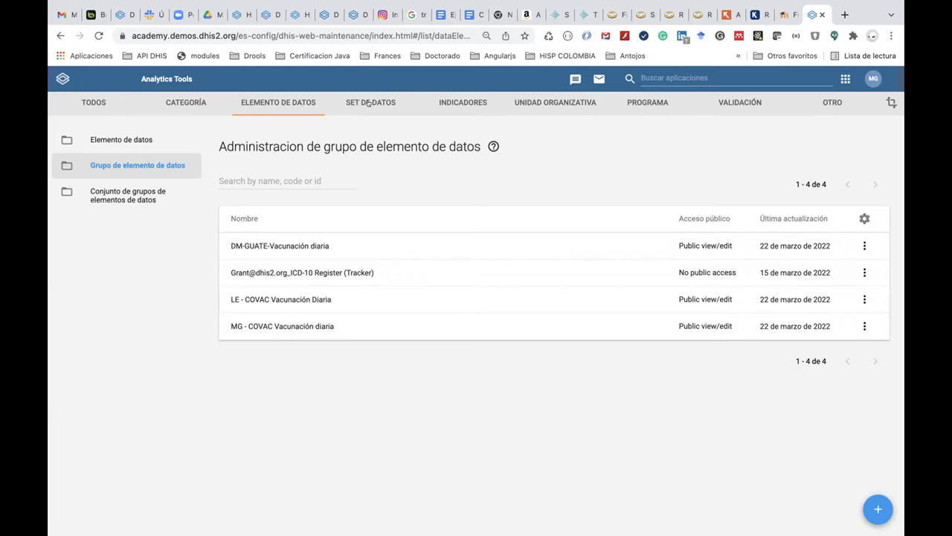
# Step: Switch to the Set de Datos section of Maintenance
pyautogui.click(368, 104)
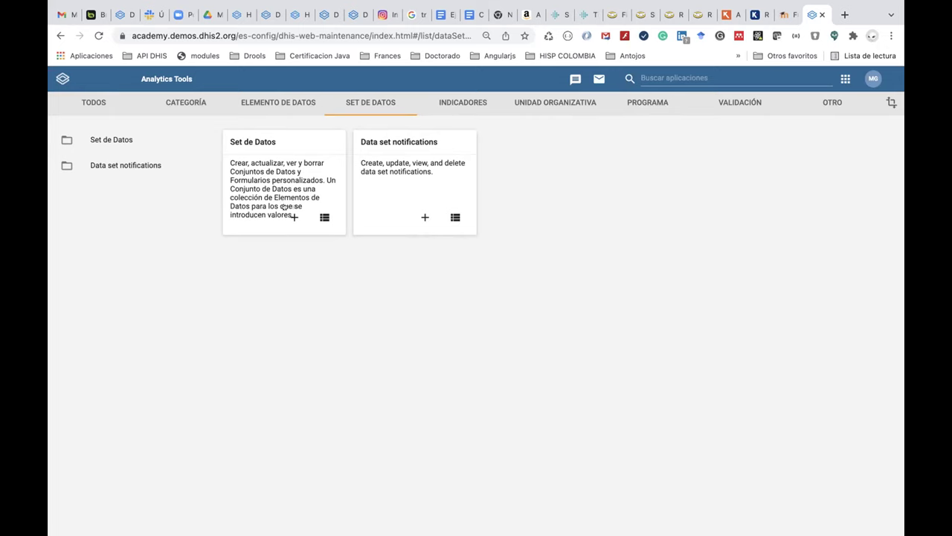
# Step: Create a new data set named 'MG COVAC - Registro diario de vacunación' and reuse the name as its short name
pyautogui.click(291, 217)
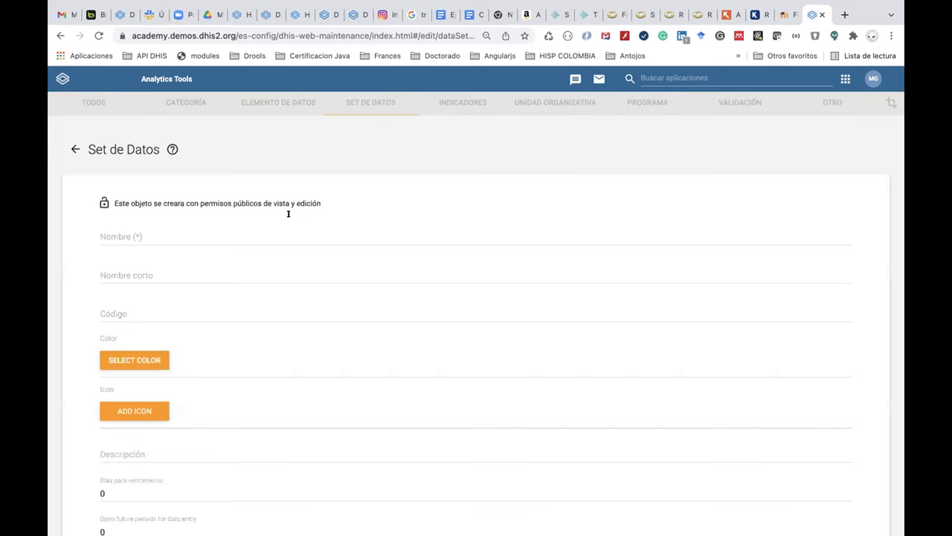
pyautogui.click(186, 235)
pyautogui.write('MG -')
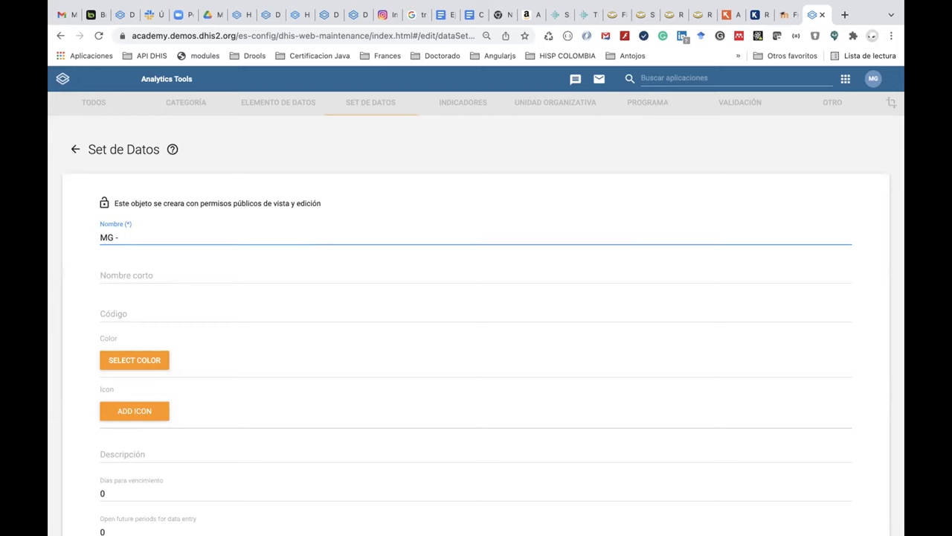
pyautogui.write('COVAC - Registro diario de vacia')
pyautogui.press('BackSpace')
pyautogui.press('BackSpace')
pyautogui.write('unación')
pyautogui.tripleClick(268, 233)
pyautogui.hotkey('ctrl', 'c')
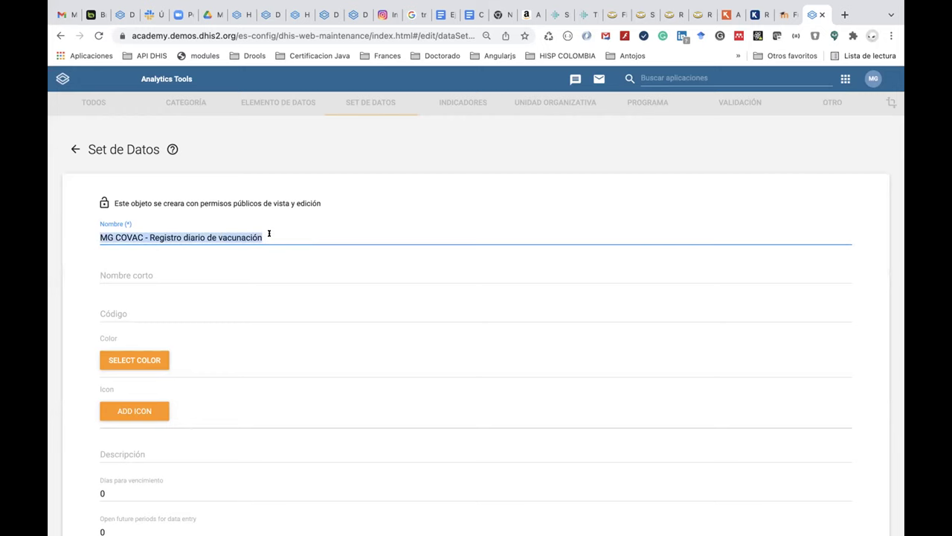
pyautogui.click(233, 274)
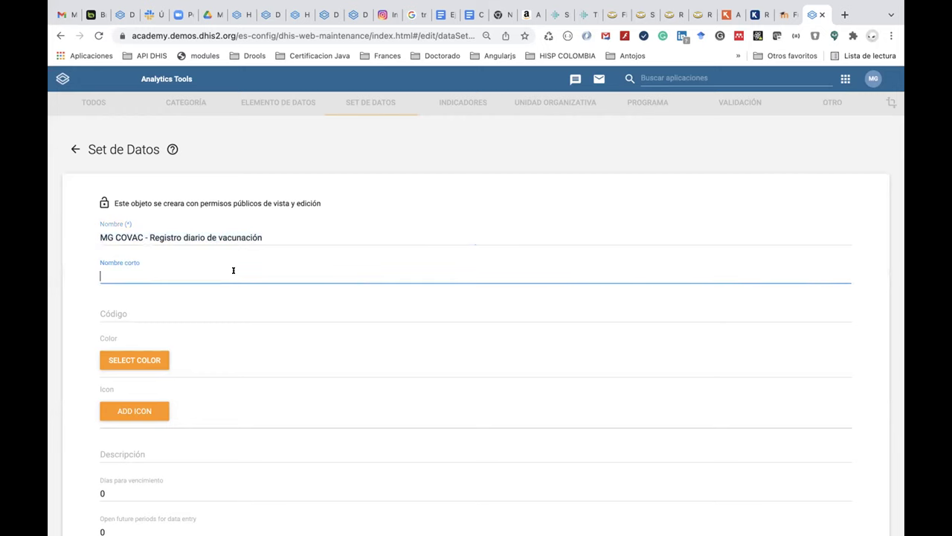
pyautogui.hotkey('ctrl', 'v')
pyautogui.scroll(-1, 248, 389)
pyautogui.scroll(-5, 248, 388)
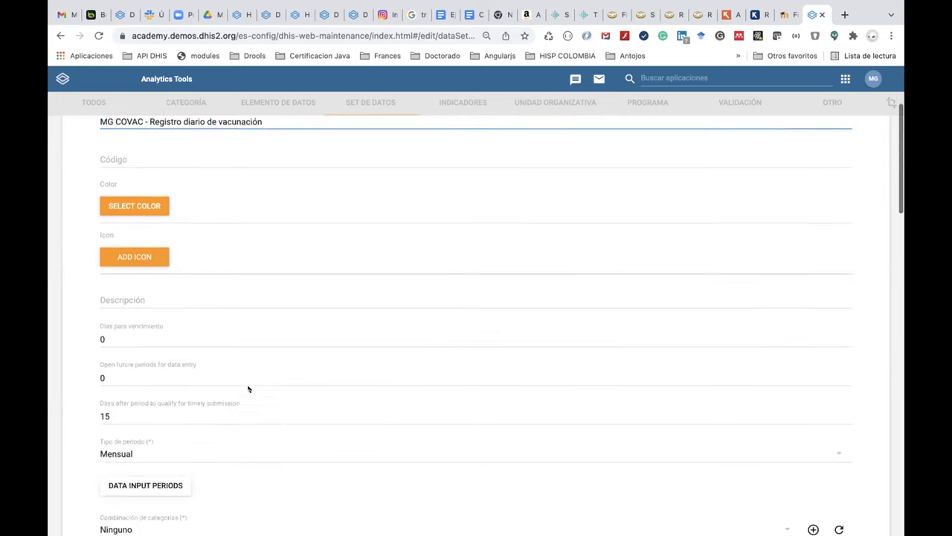
pyautogui.scroll(6, 249, 388)
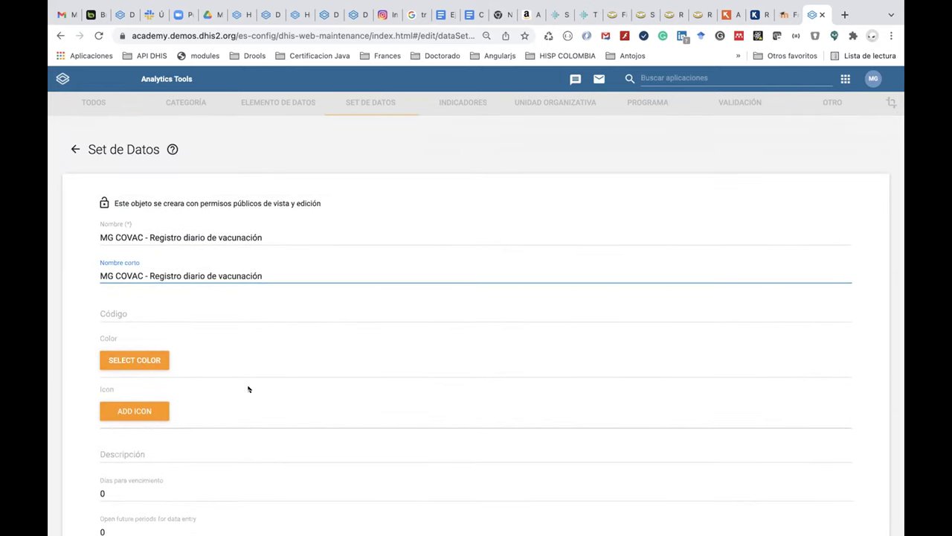
pyautogui.scroll(-4, 248, 389)
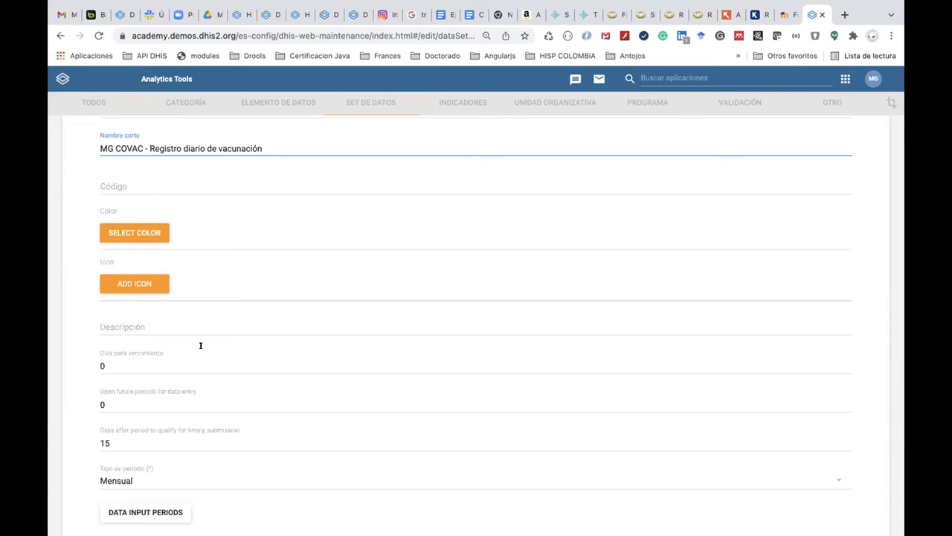
pyautogui.scroll(-3, 195, 348)
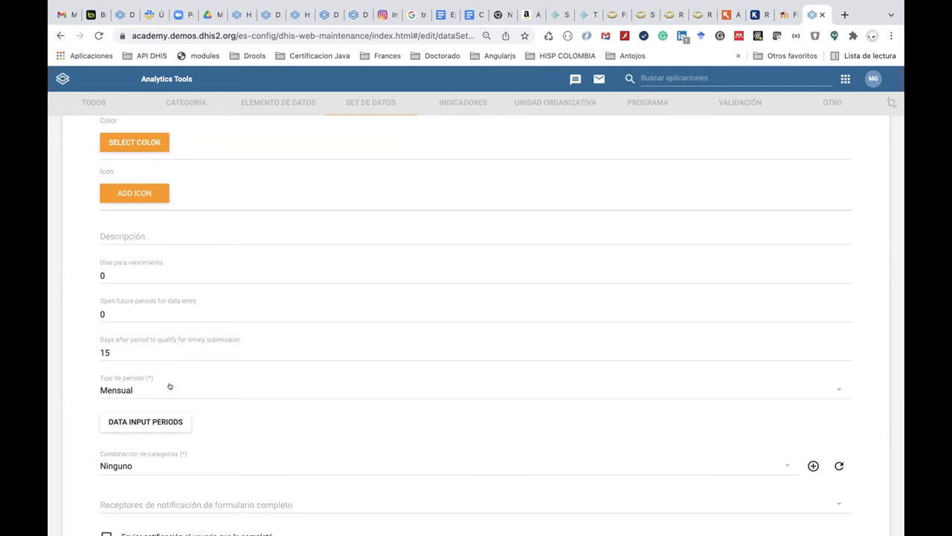
pyautogui.scroll(-2, 170, 385)
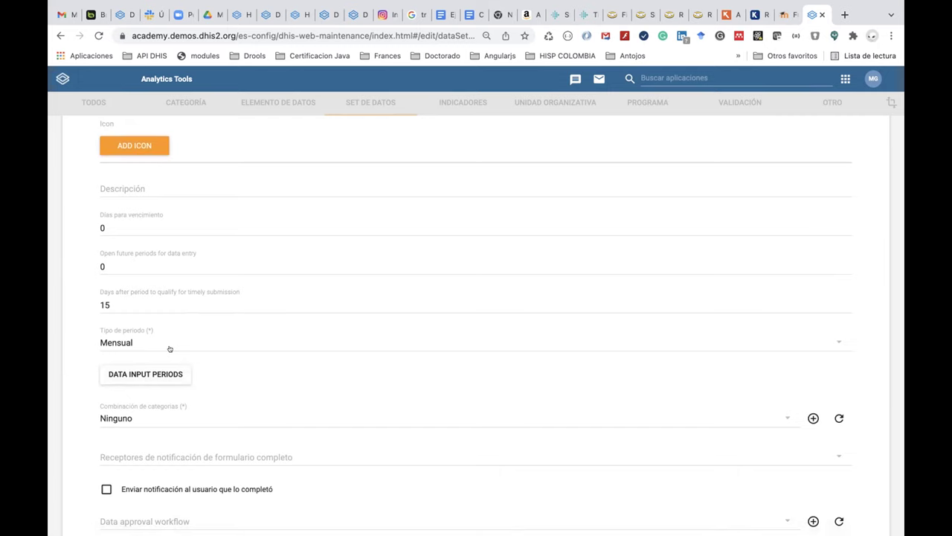
# Step: Choose Diario in the Tipo de periodo dropdown, replacing Mensual
pyautogui.click(170, 347)
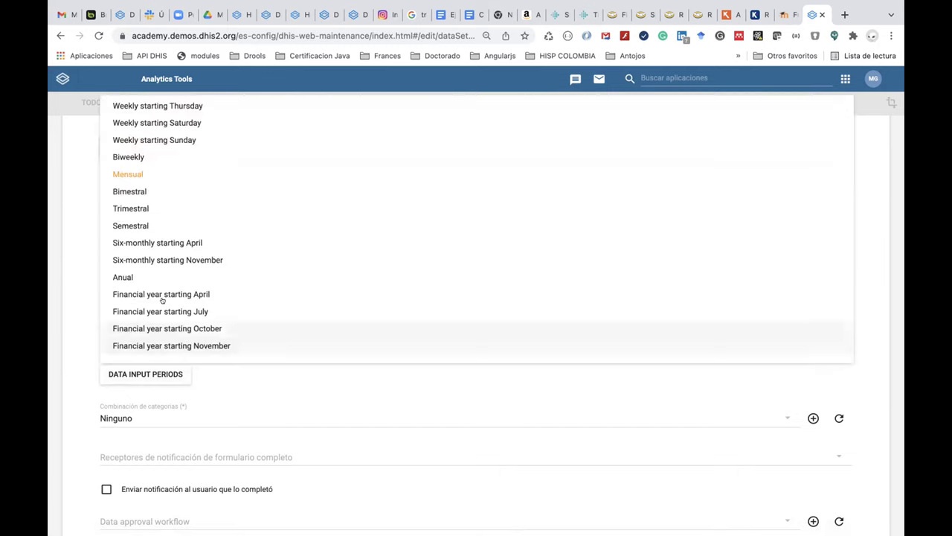
pyautogui.scroll(3, 167, 200)
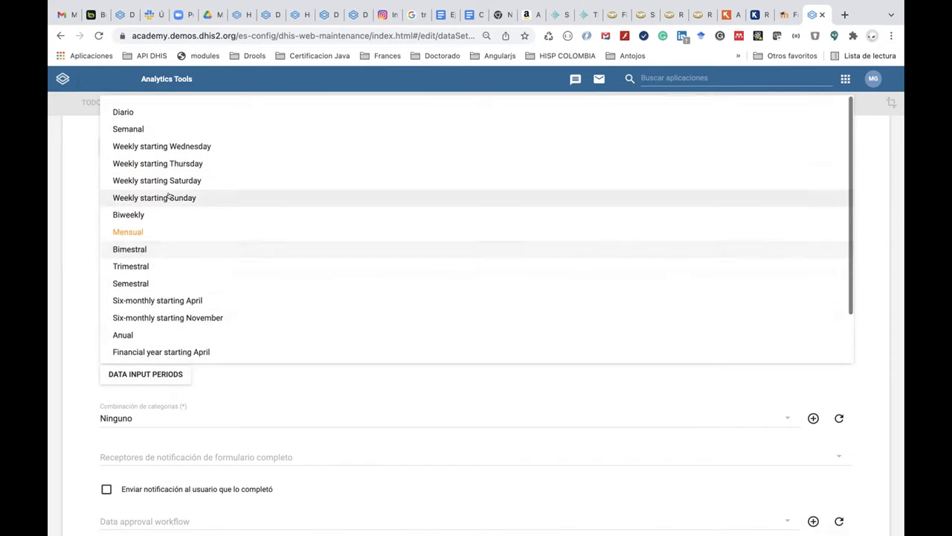
pyautogui.click(151, 113)
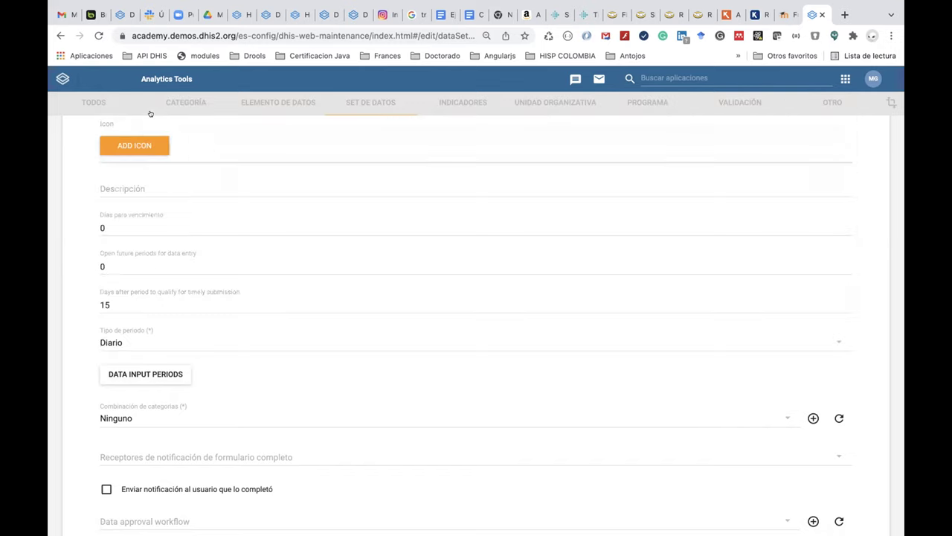
pyautogui.scroll(-2, 195, 404)
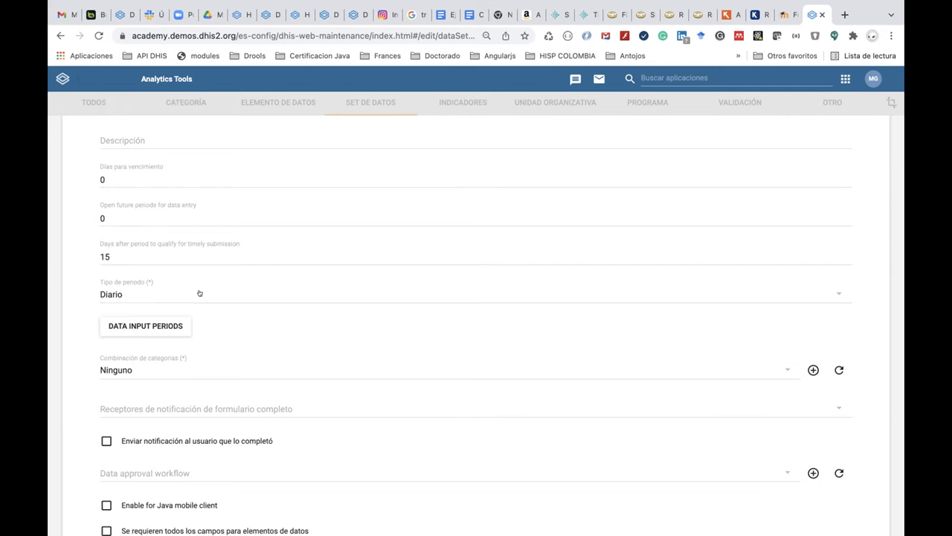
pyautogui.scroll(-2, 192, 364)
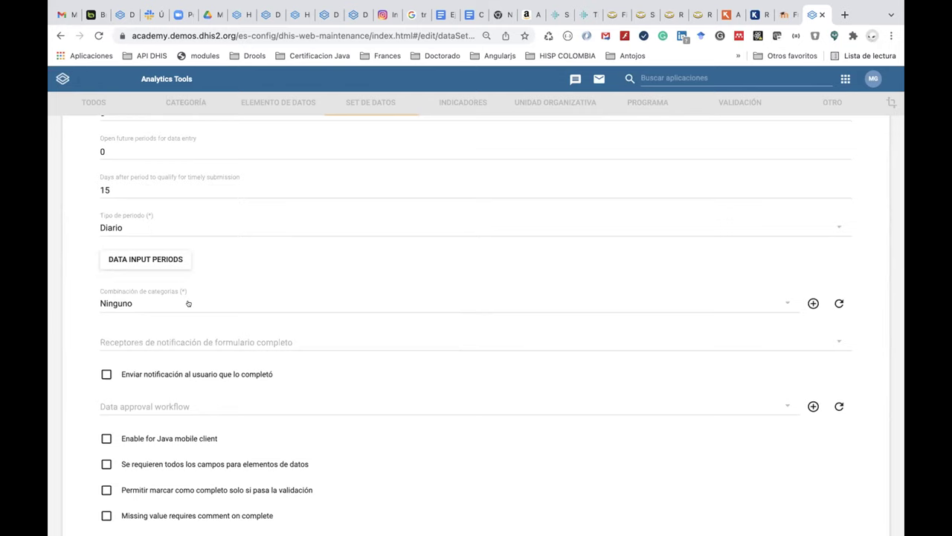
pyautogui.click(188, 303)
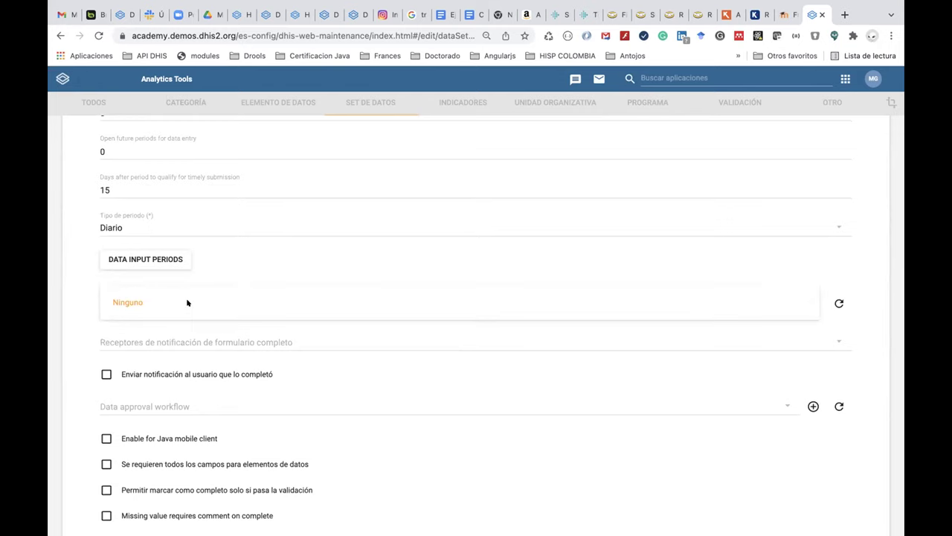
pyautogui.click(221, 271)
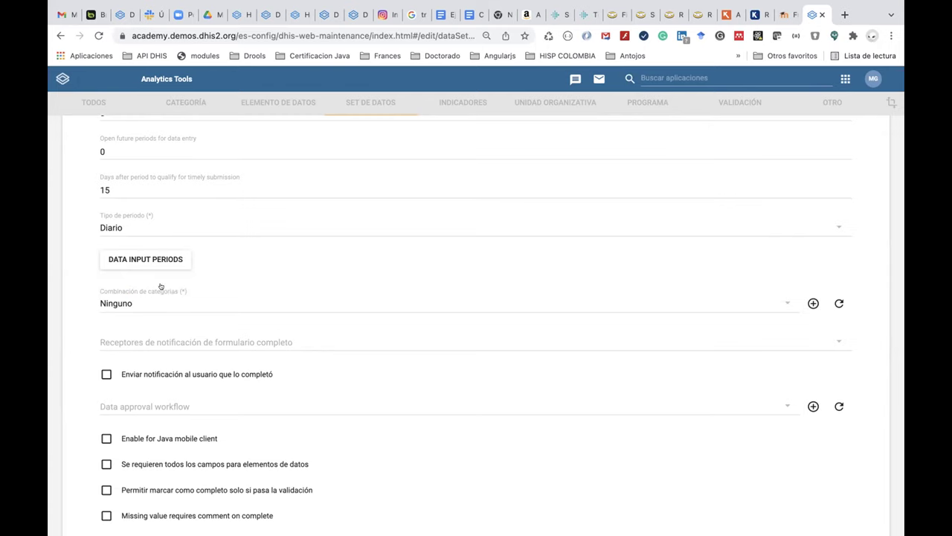
pyautogui.click(138, 303)
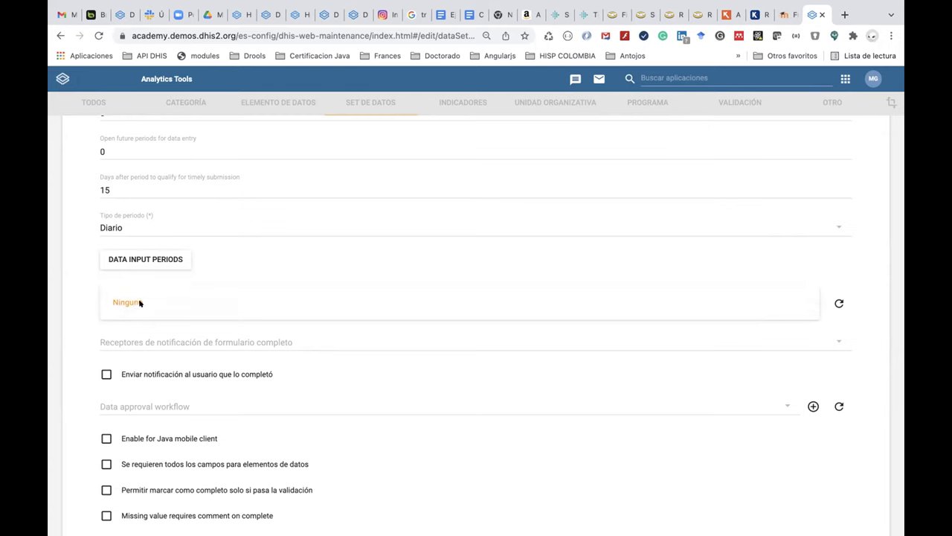
pyautogui.click(90, 312)
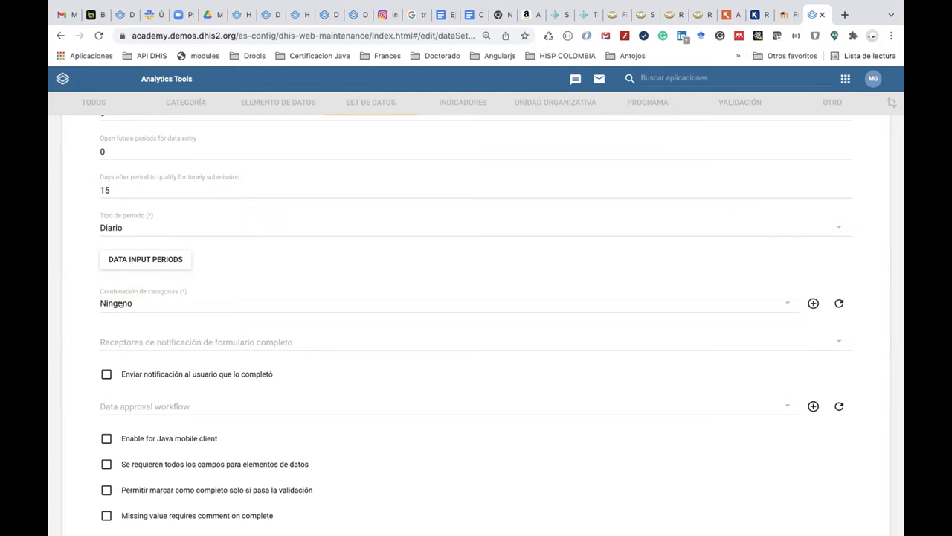
pyautogui.click(132, 303)
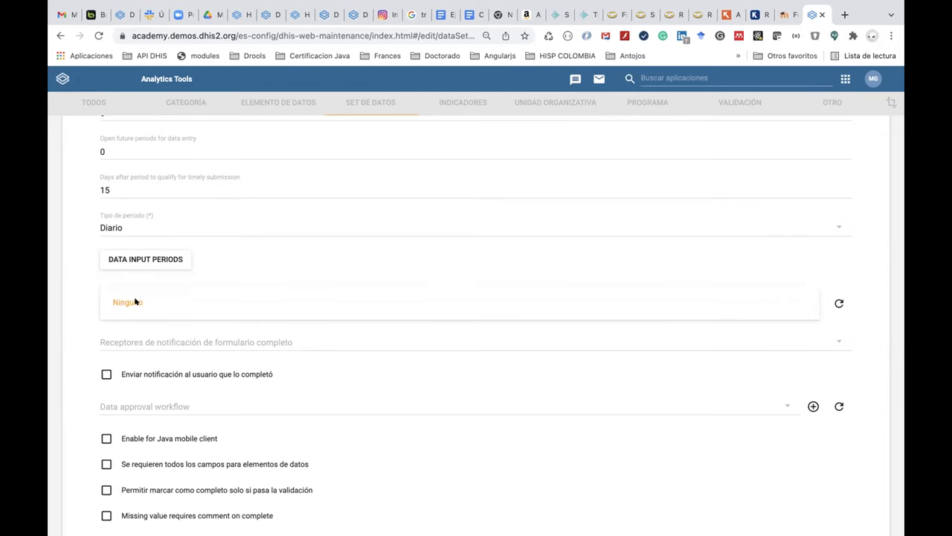
pyautogui.click(118, 320)
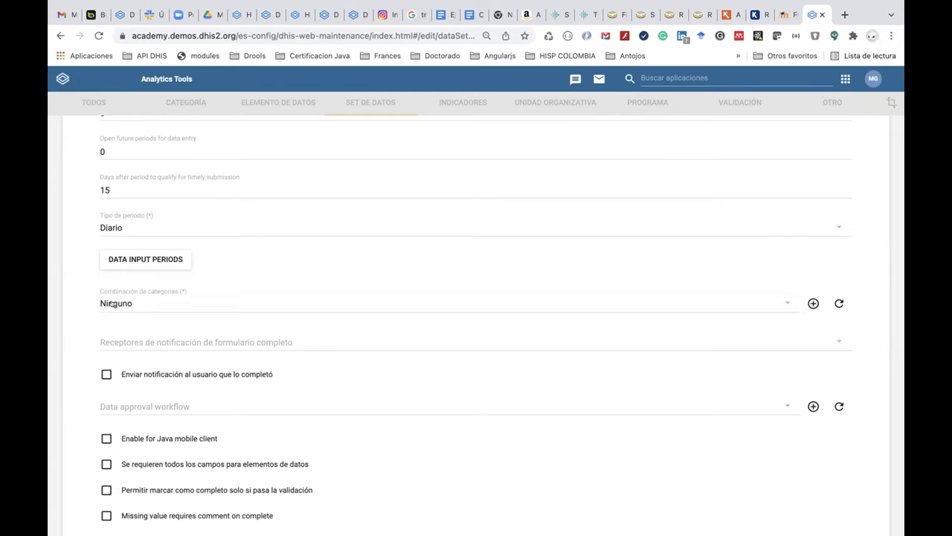
pyautogui.click(127, 302)
pyautogui.click(97, 320)
pyautogui.click(104, 303)
pyautogui.click(88, 290)
pyautogui.click(99, 295)
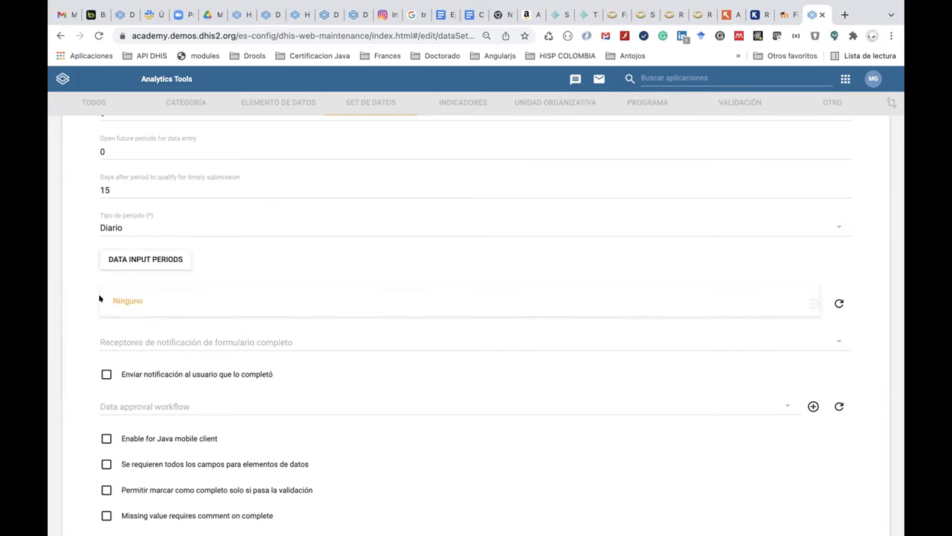
pyautogui.click(82, 310)
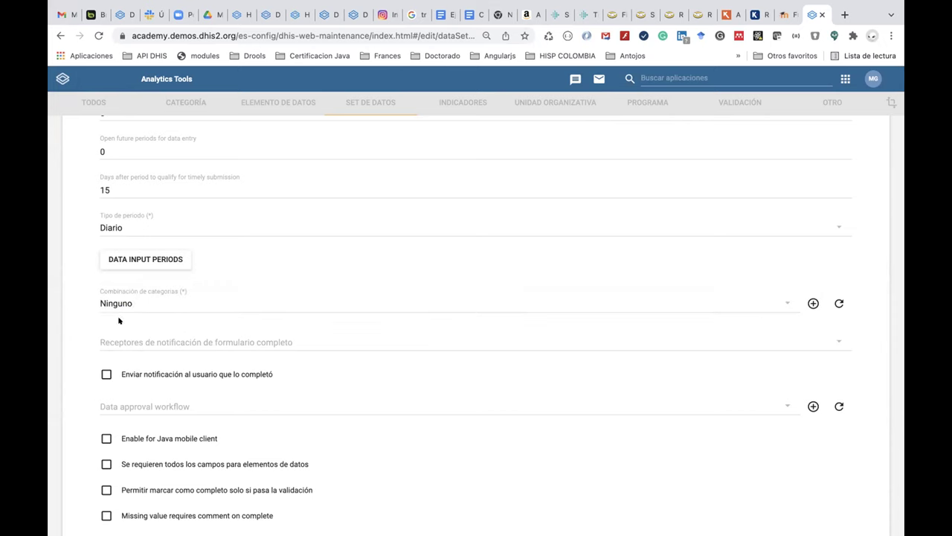
pyautogui.scroll(-2, 121, 333)
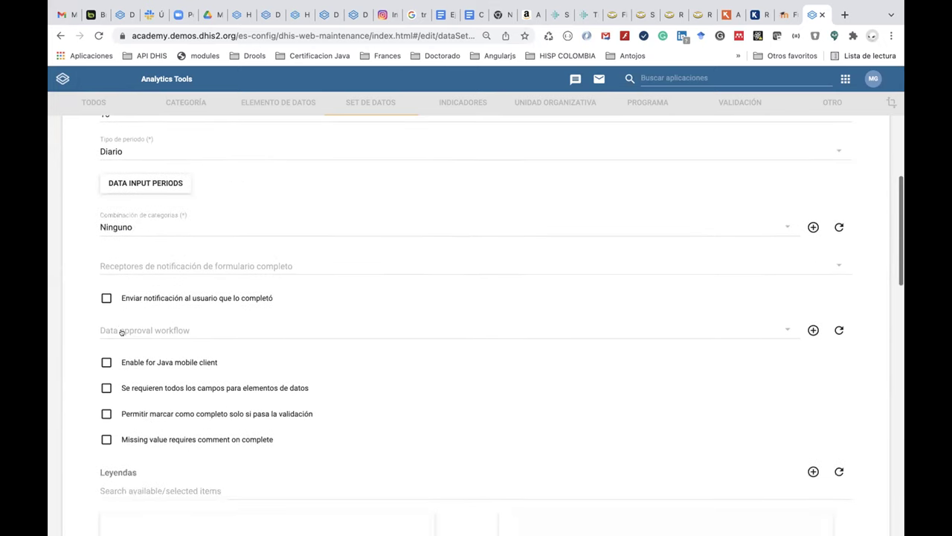
pyautogui.click(149, 266)
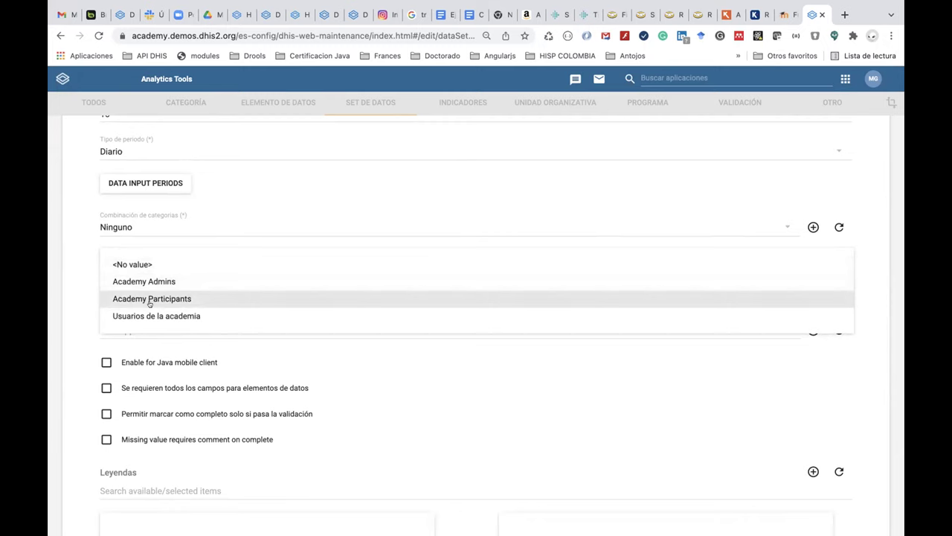
pyautogui.click(84, 262)
pyautogui.scroll(-1, 141, 320)
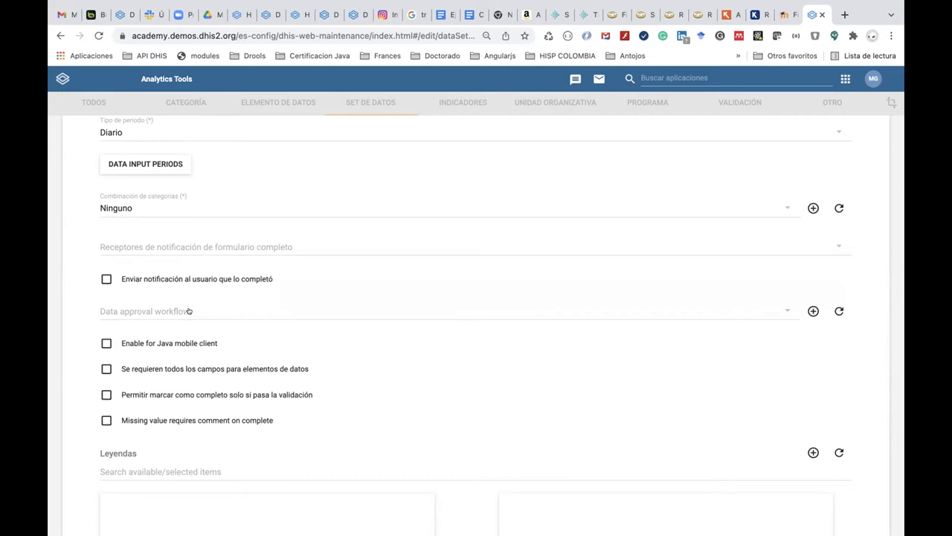
pyautogui.click(189, 311)
pyautogui.click(77, 317)
pyautogui.scroll(-2, 187, 348)
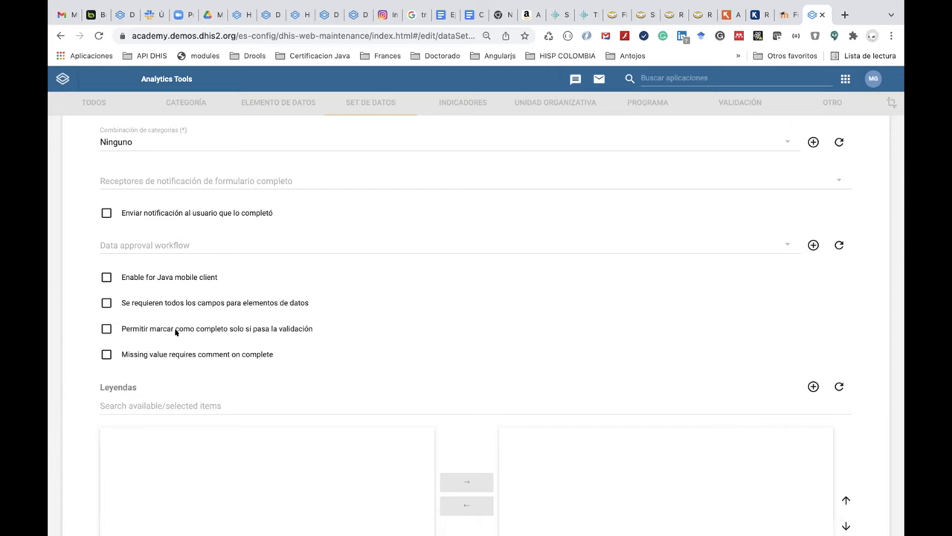
pyautogui.scroll(-1, 187, 385)
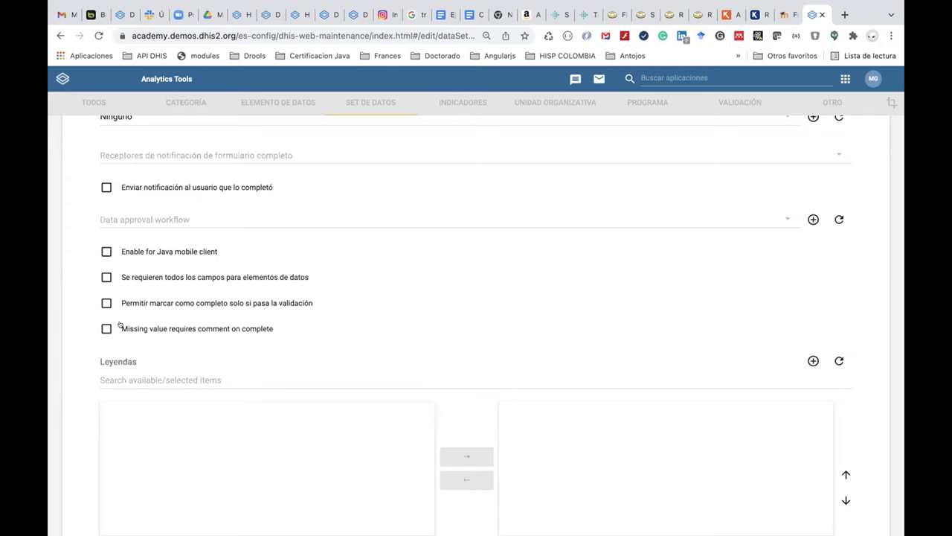
pyautogui.scroll(-5, 118, 326)
pyautogui.scroll(-1, 119, 326)
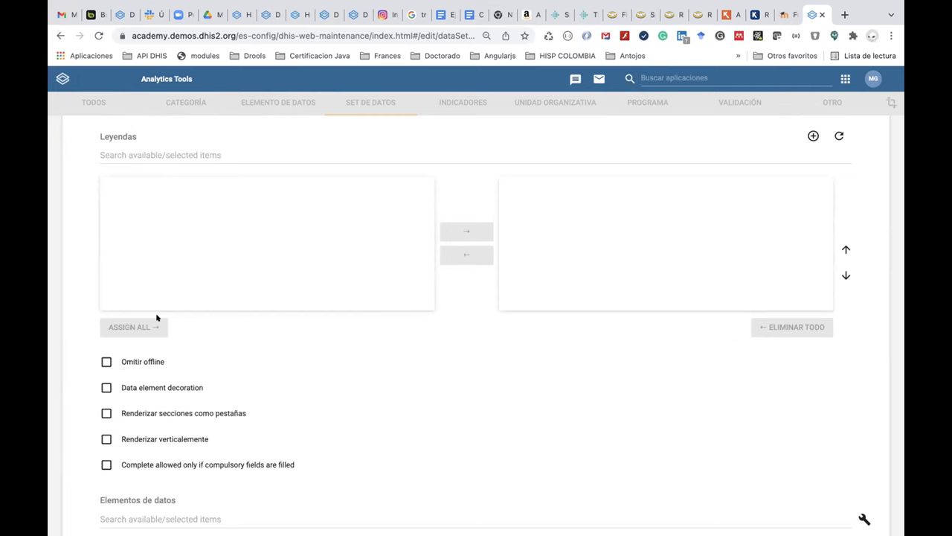
pyautogui.scroll(-3, 156, 317)
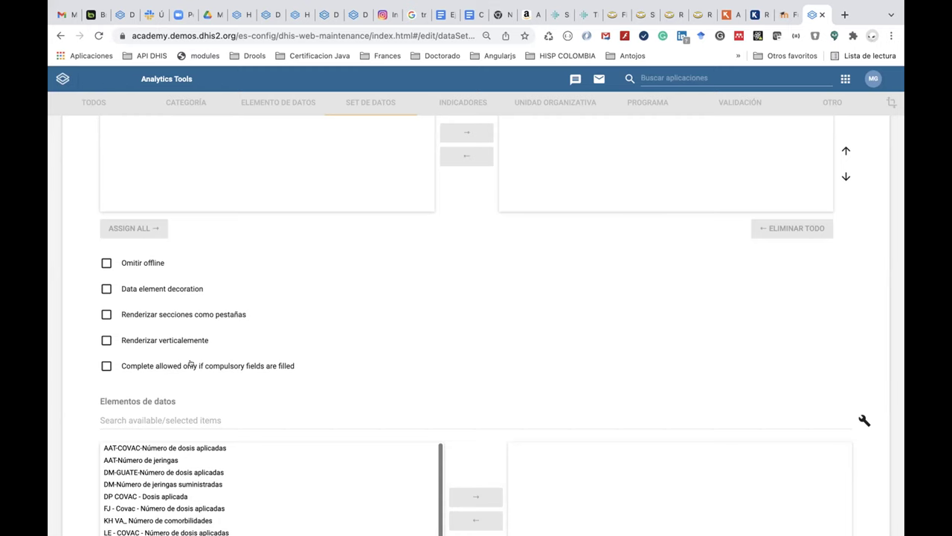
pyautogui.scroll(-2, 190, 363)
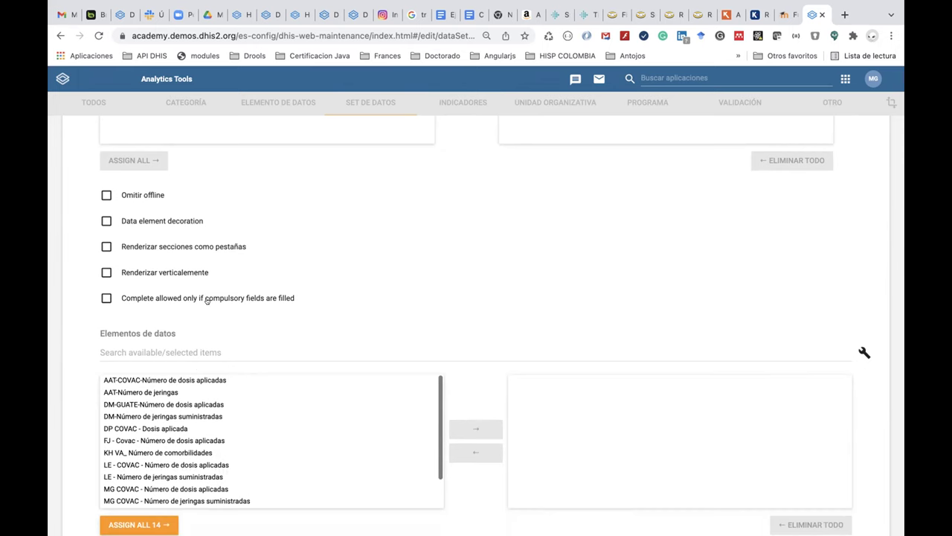
pyautogui.scroll(4, 208, 301)
pyautogui.scroll(-6, 209, 300)
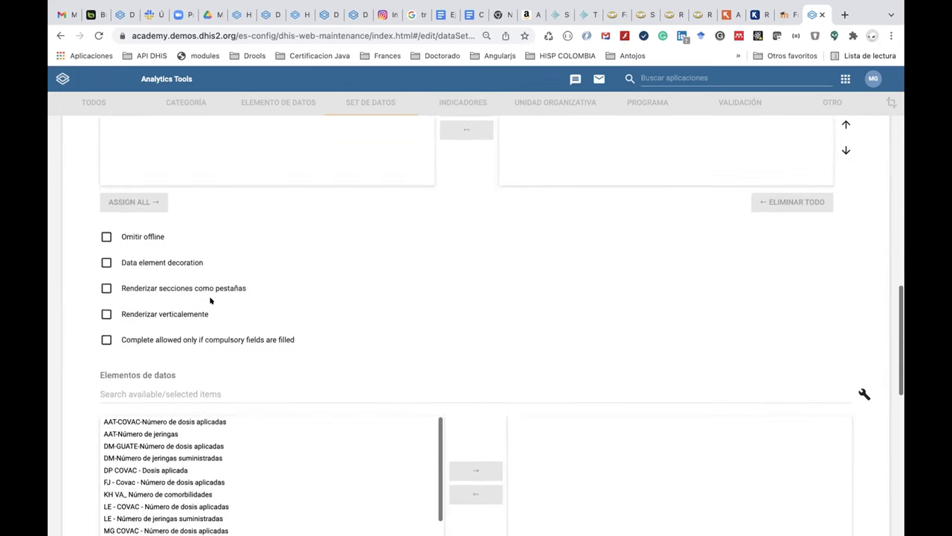
pyautogui.scroll(-1, 210, 301)
pyautogui.scroll(1, 212, 302)
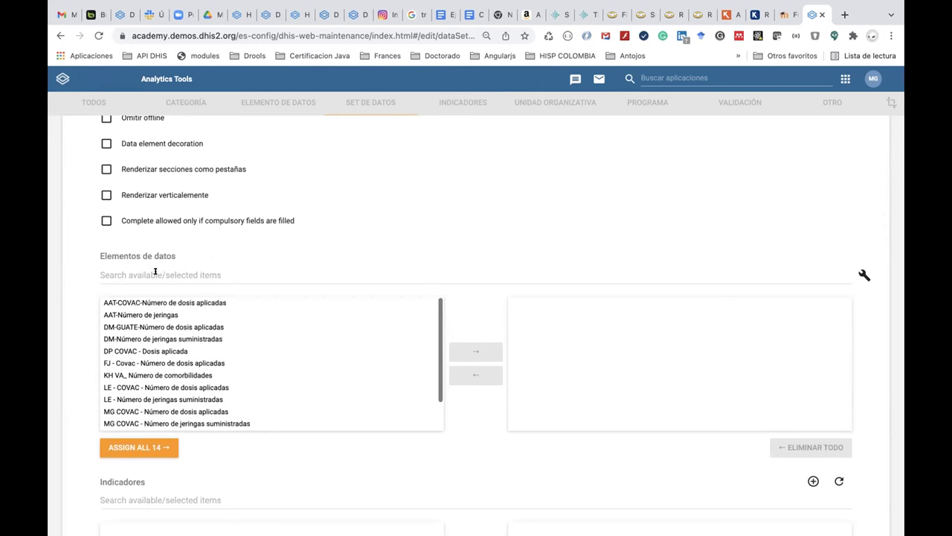
pyautogui.scroll(-1, 145, 271)
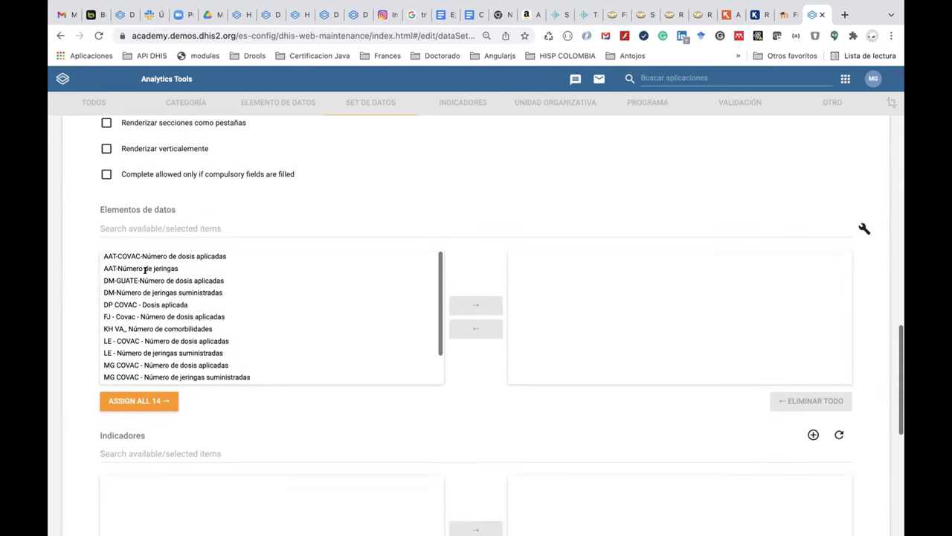
# Step: Filter data elements by 'MG' and assign MG COVAC - Número de dosis aplicadas and Número de jeringas suministradas
pyautogui.click(136, 218)
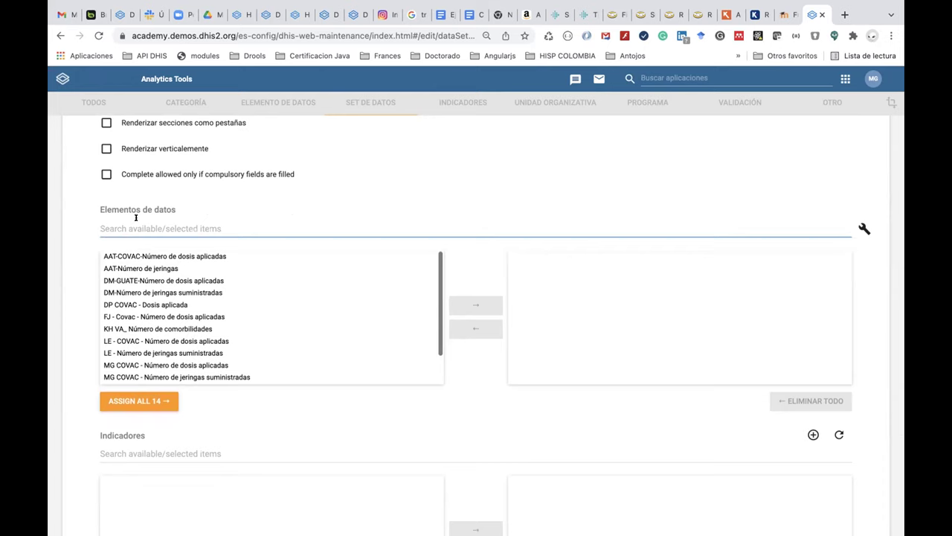
pyautogui.write('MG')
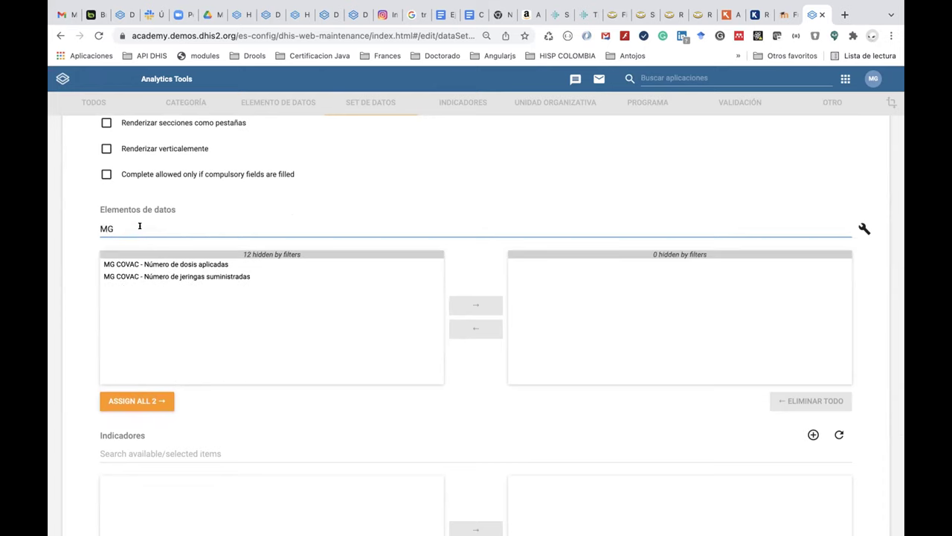
pyautogui.doubleClick(177, 264)
pyautogui.doubleClick(185, 264)
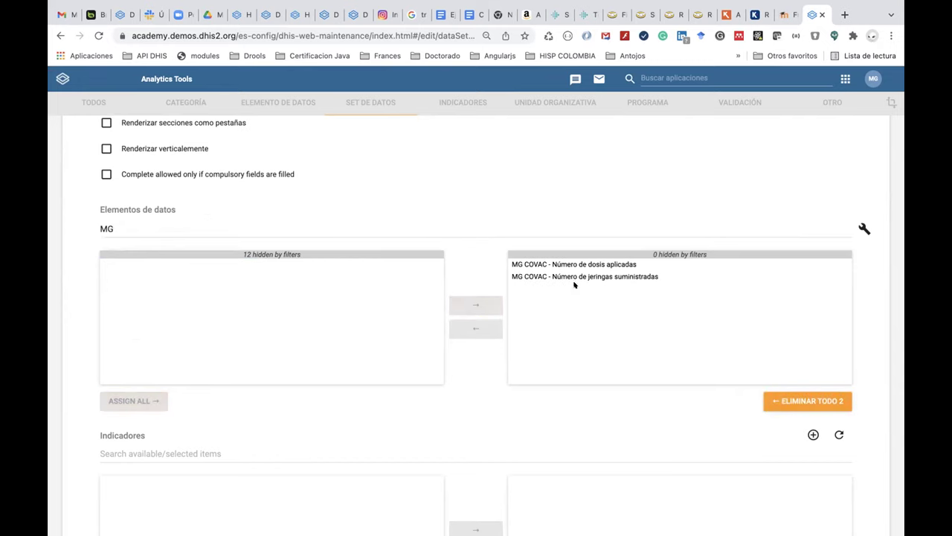
pyautogui.scroll(-4, 573, 321)
pyautogui.scroll(-7, 573, 321)
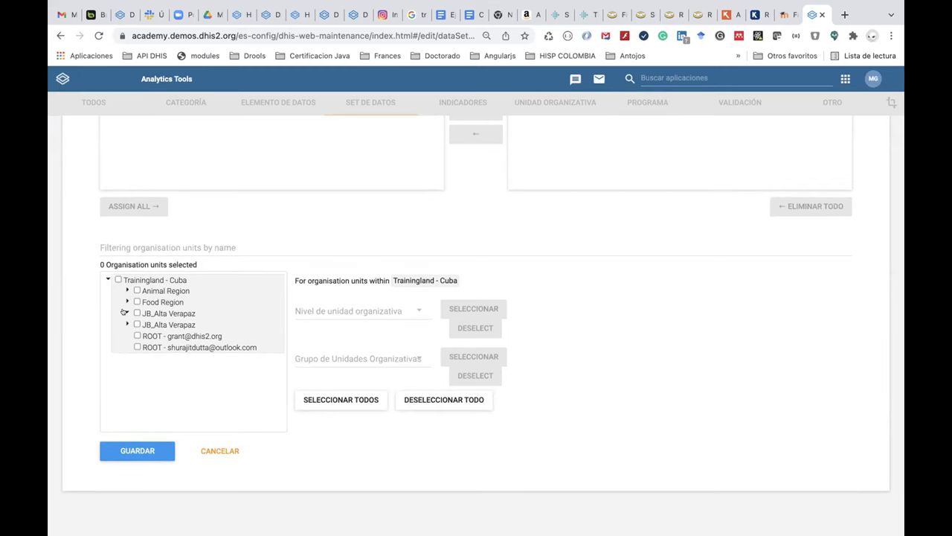
# Step: Browse the org-unit tree, expanding the JB_Alta Verapaz and KH - Colombia > Cauca branches
pyautogui.click(126, 313)
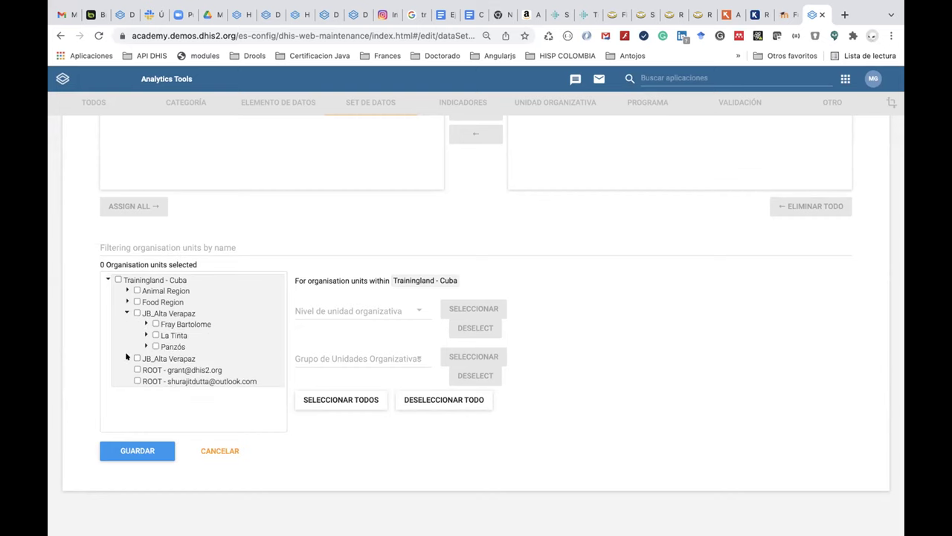
pyautogui.click(126, 357)
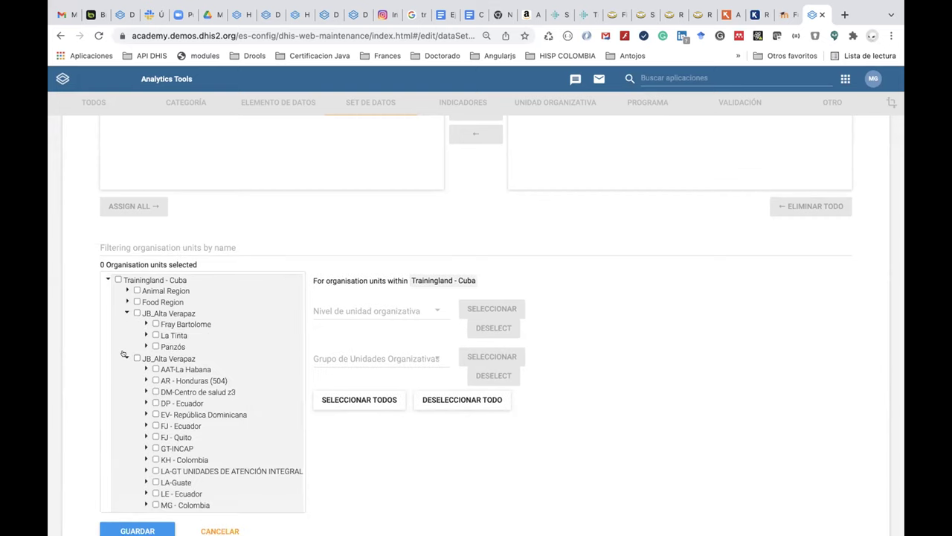
pyautogui.scroll(-1, 179, 362)
pyautogui.scroll(-5, 178, 362)
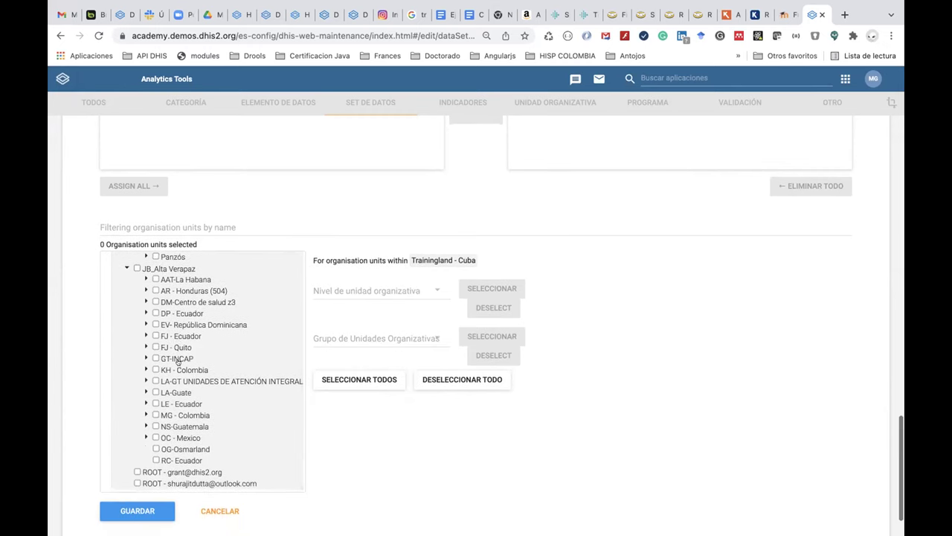
pyautogui.scroll(-2, 177, 360)
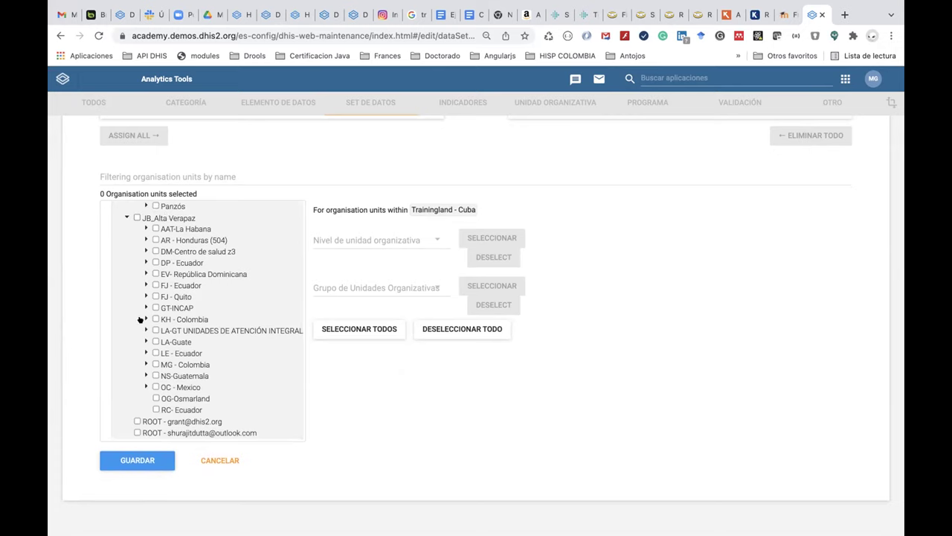
pyautogui.click(146, 319)
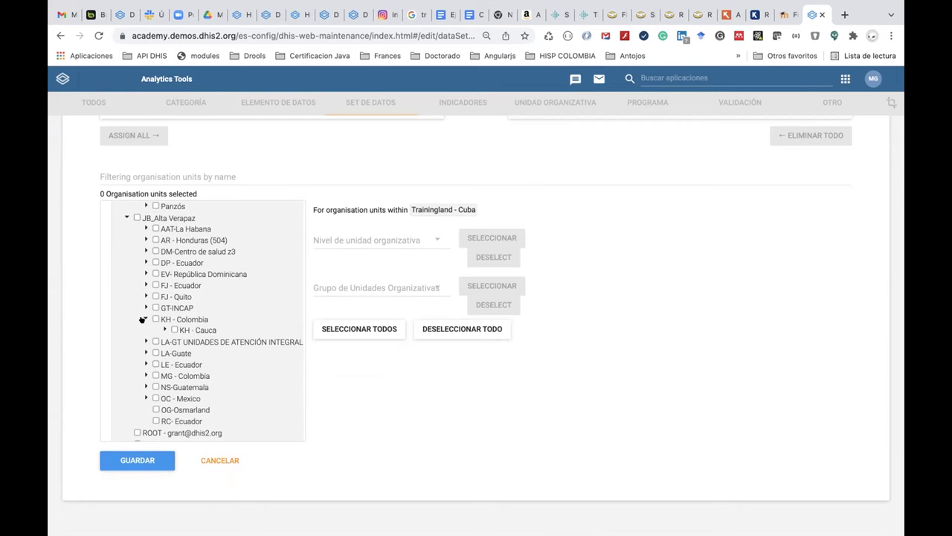
pyautogui.click(164, 328)
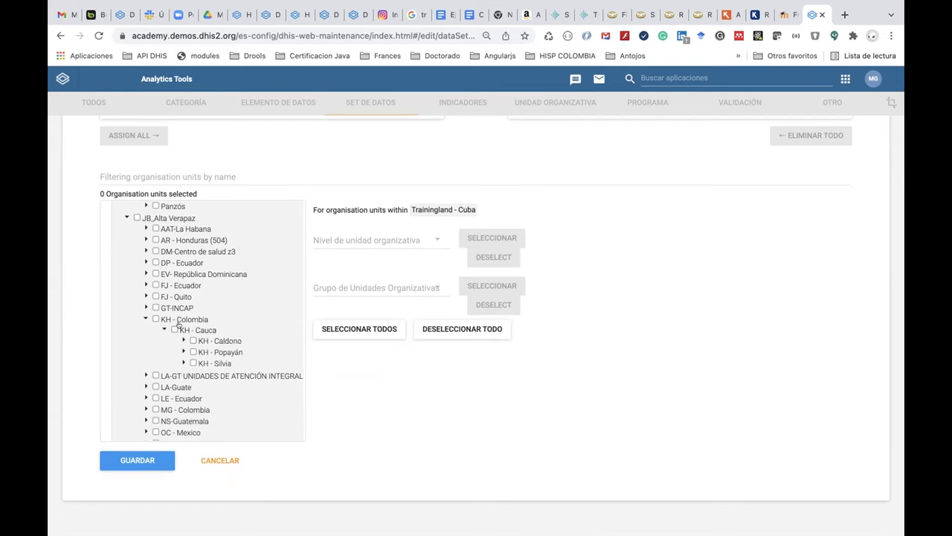
pyautogui.scroll(-1, 178, 348)
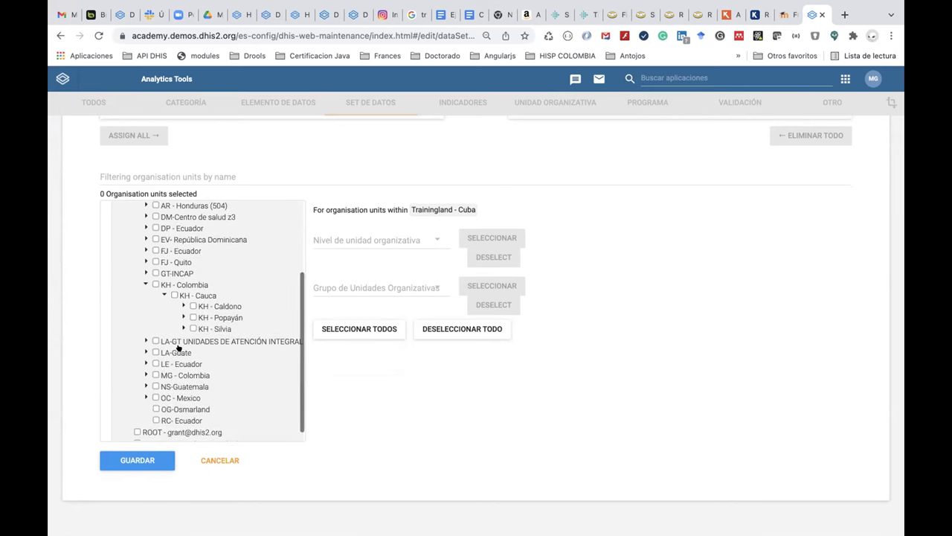
pyautogui.scroll(2, 179, 347)
pyautogui.scroll(-2, 177, 347)
# Step: Expand MG - Colombia > MG - Cundinamarca (5701) > MG - Bogotá (570101) to show its hospitals
pyautogui.click(145, 363)
pyautogui.scroll(-1, 142, 361)
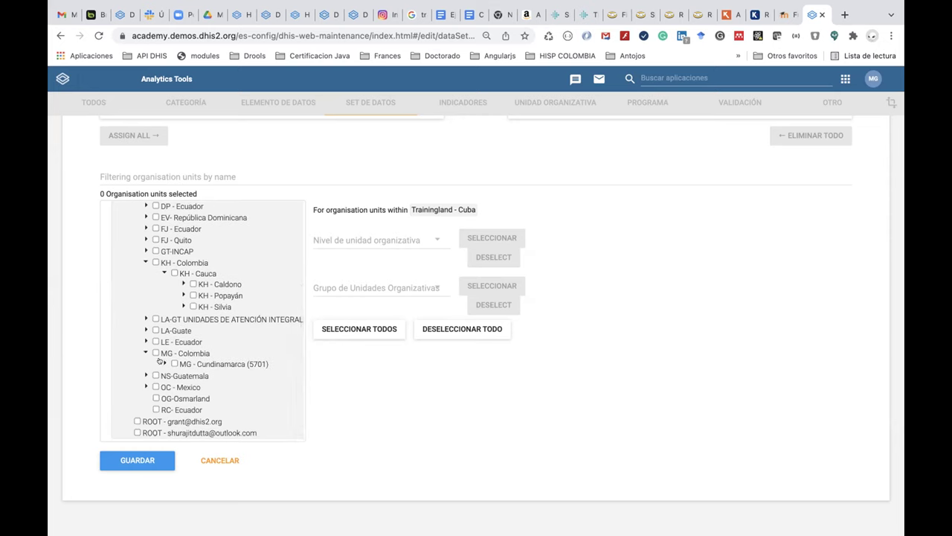
pyautogui.click(161, 363)
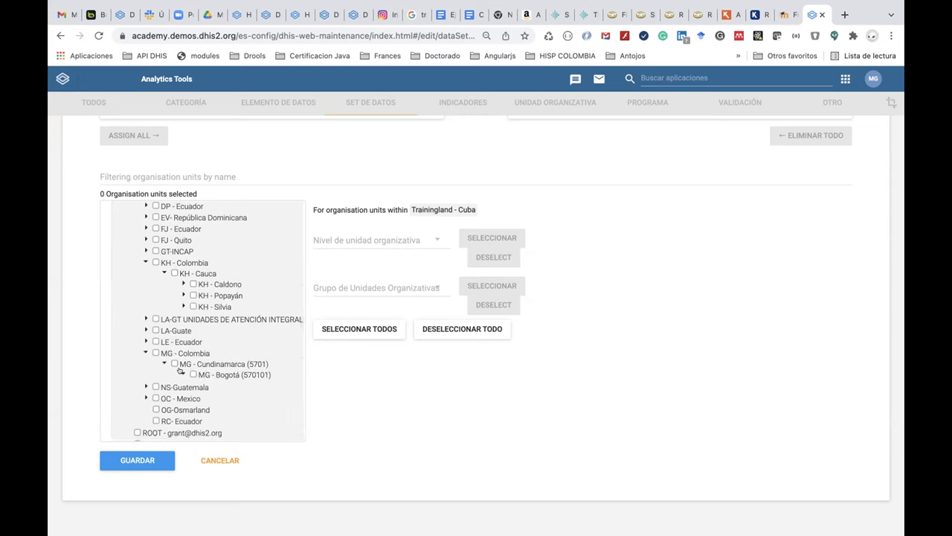
pyautogui.click(182, 374)
pyautogui.scroll(-3, 197, 353)
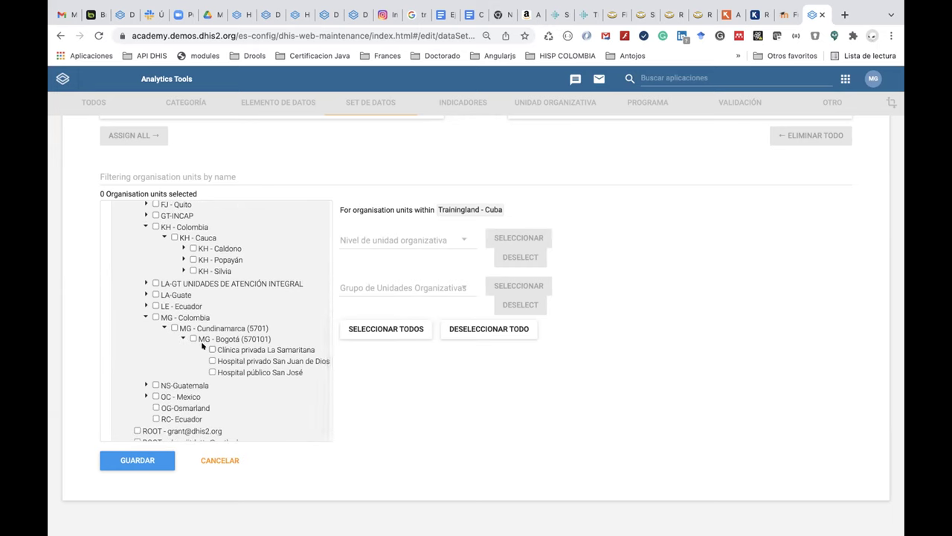
# Step: Assign Clínica privada La Samaritana, Hospital privado San Juan de Dios and Hospital público San José, then save
pyautogui.click(212, 350)
pyautogui.click(212, 361)
pyautogui.click(212, 372)
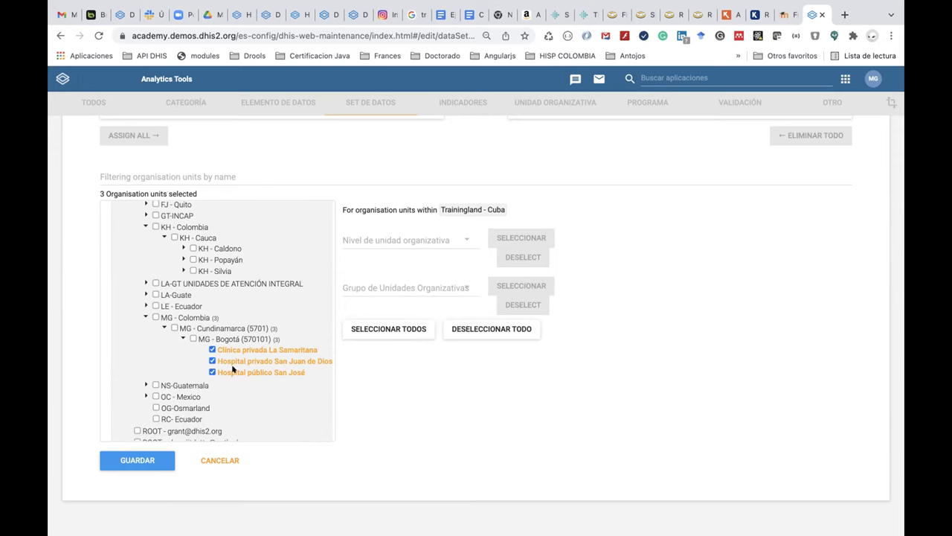
pyautogui.scroll(1, 232, 368)
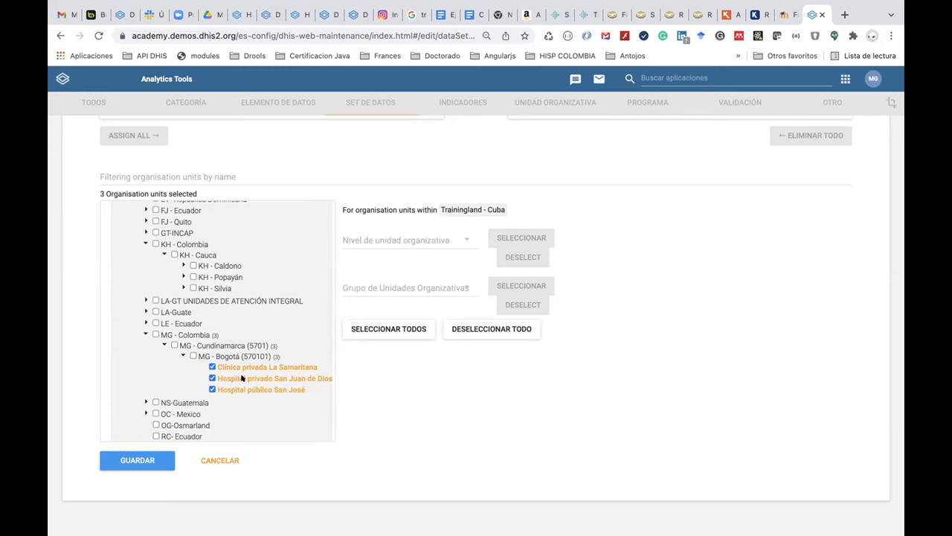
pyautogui.scroll(-2, 244, 389)
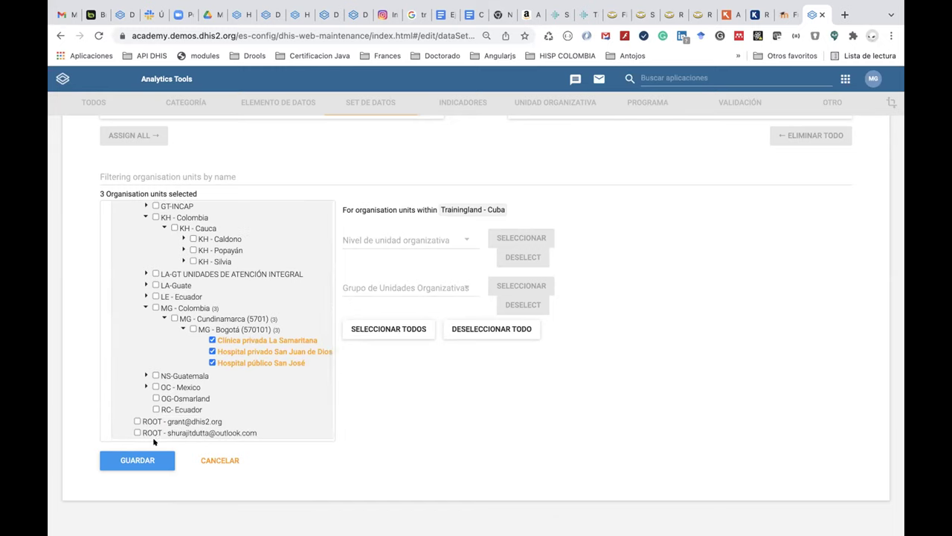
pyautogui.click(138, 459)
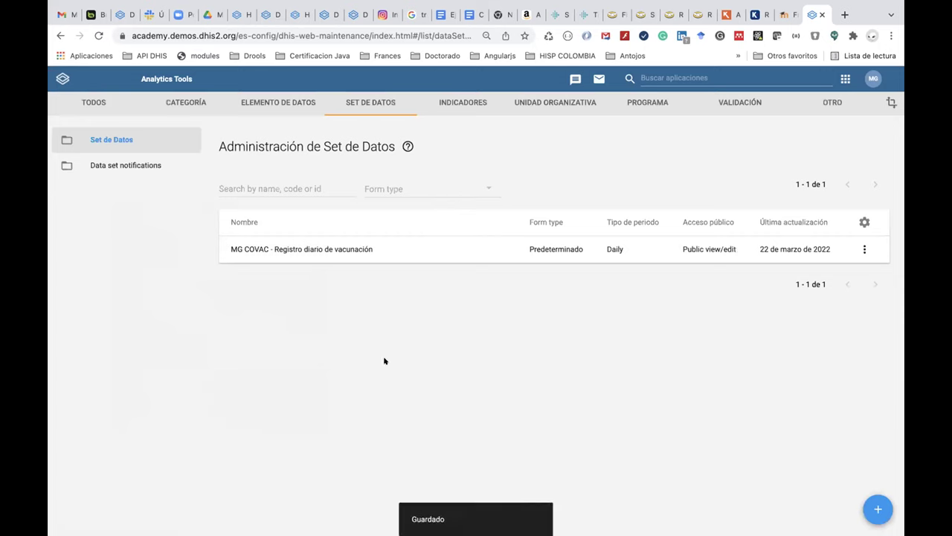
# Step: Open the data set's Configuración de uso compartido and review public access without changing it
pyautogui.click(863, 249)
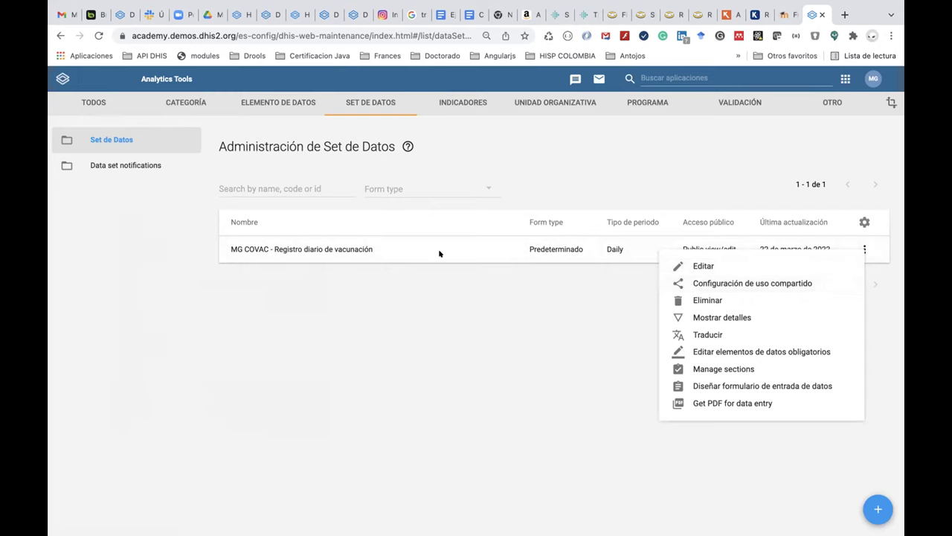
pyautogui.click(685, 282)
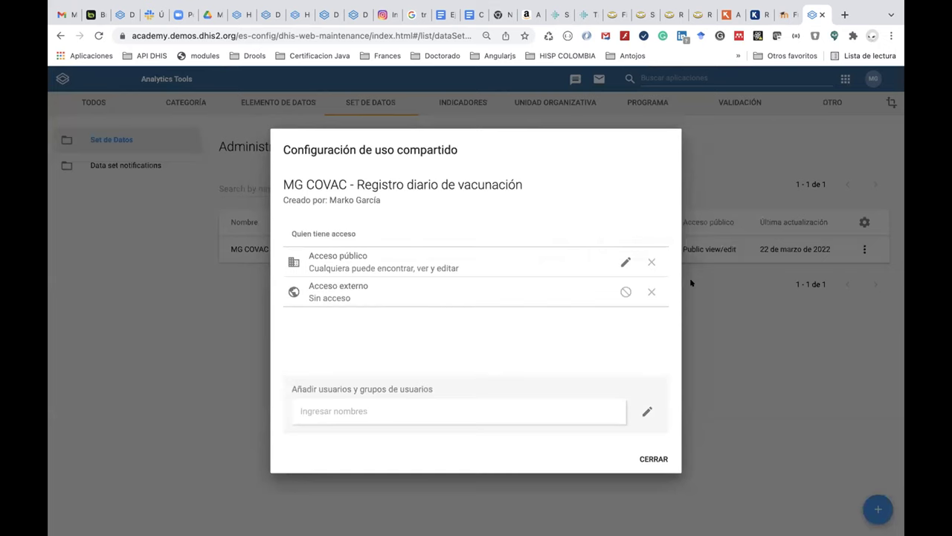
pyautogui.click(625, 263)
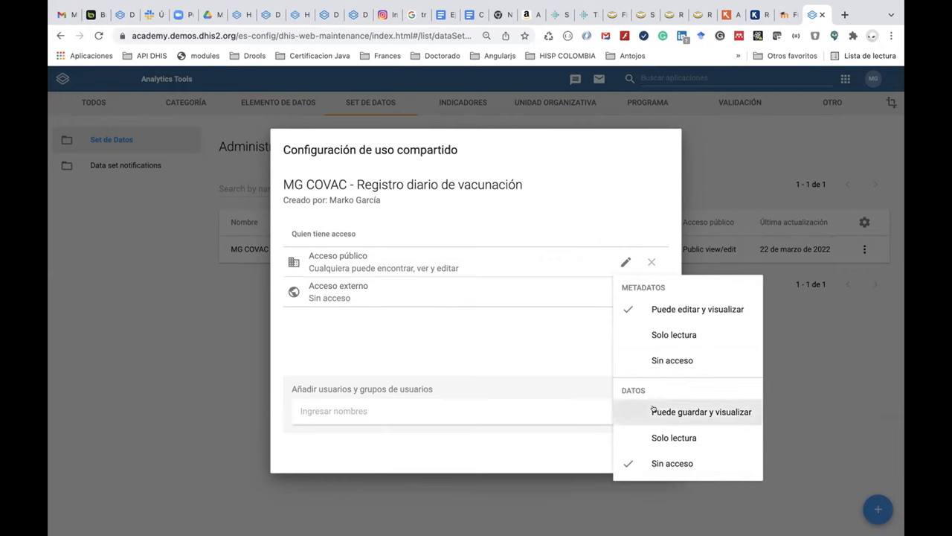
pyautogui.click(506, 406)
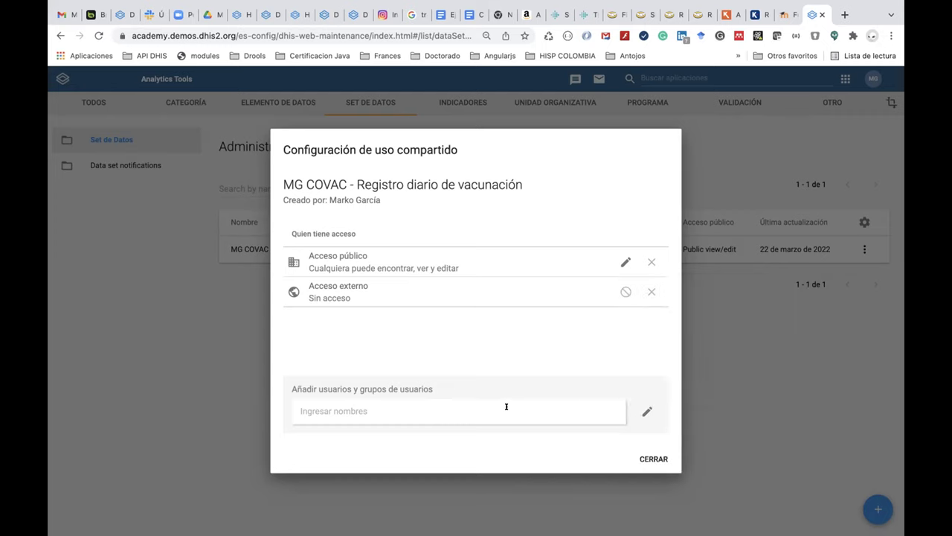
# Step: Share with Usuarios de la academia, giving Datos 'Puede guardar y visualizar', and close sharing
pyautogui.write('us')
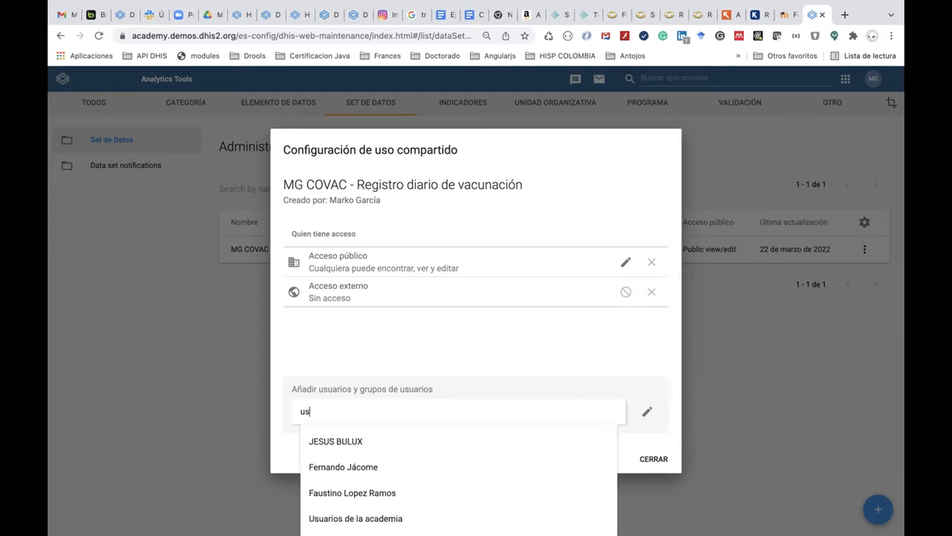
pyautogui.write('ua')
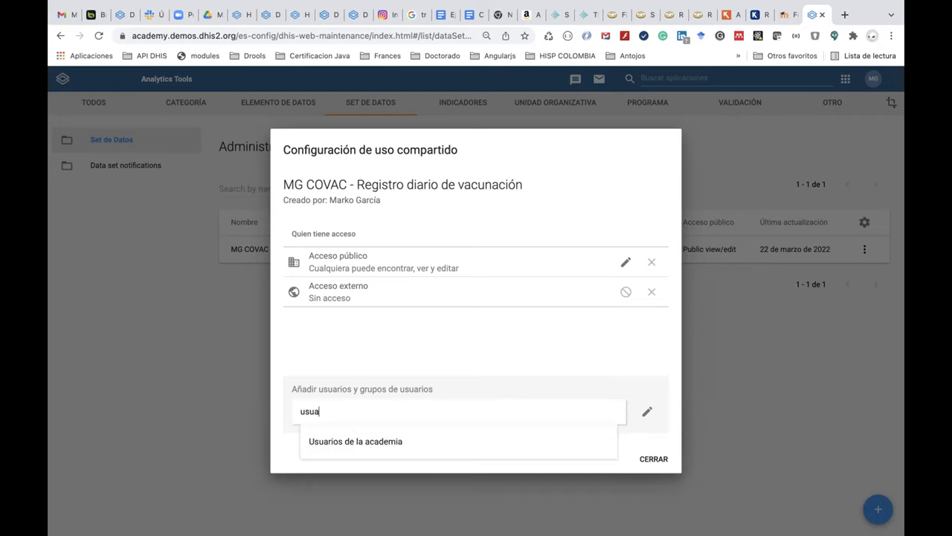
pyautogui.click(484, 440)
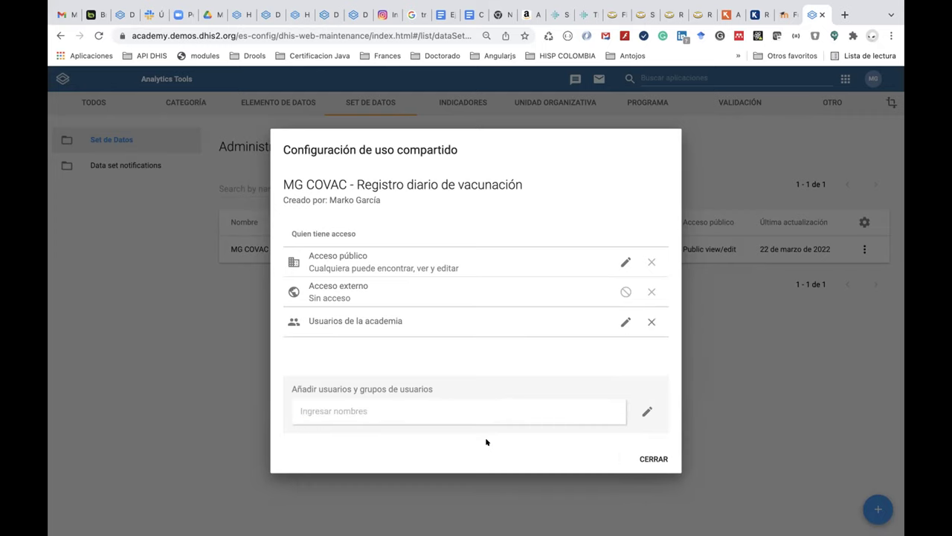
pyautogui.click(624, 322)
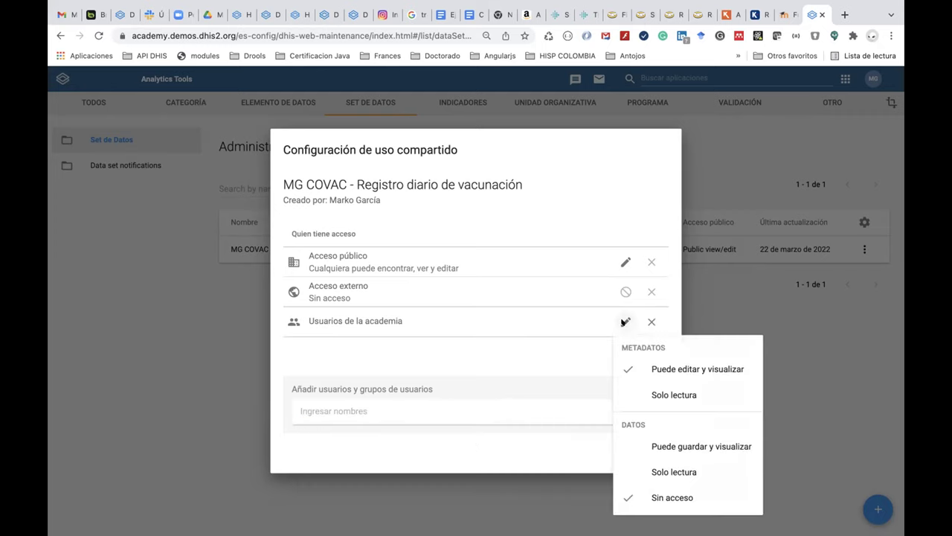
pyautogui.click(666, 448)
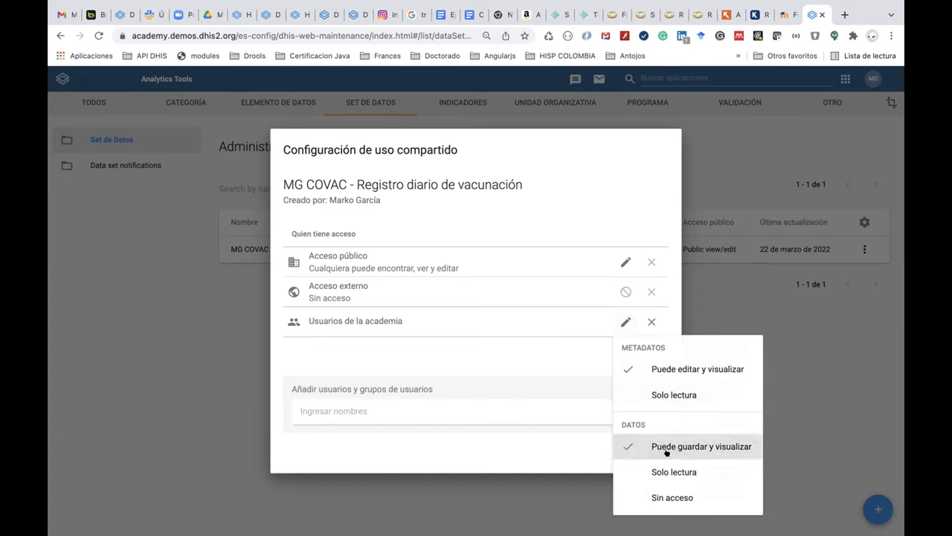
pyautogui.click(571, 348)
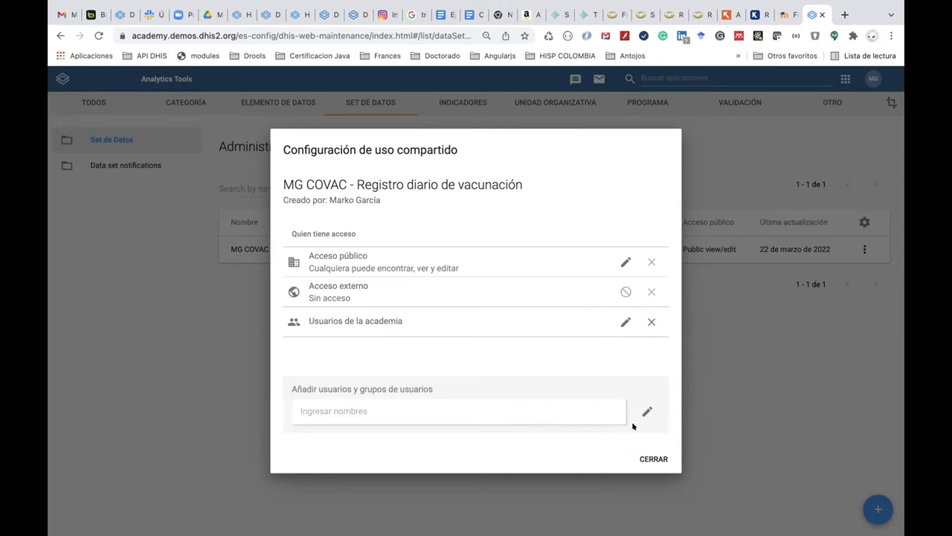
pyautogui.click(646, 458)
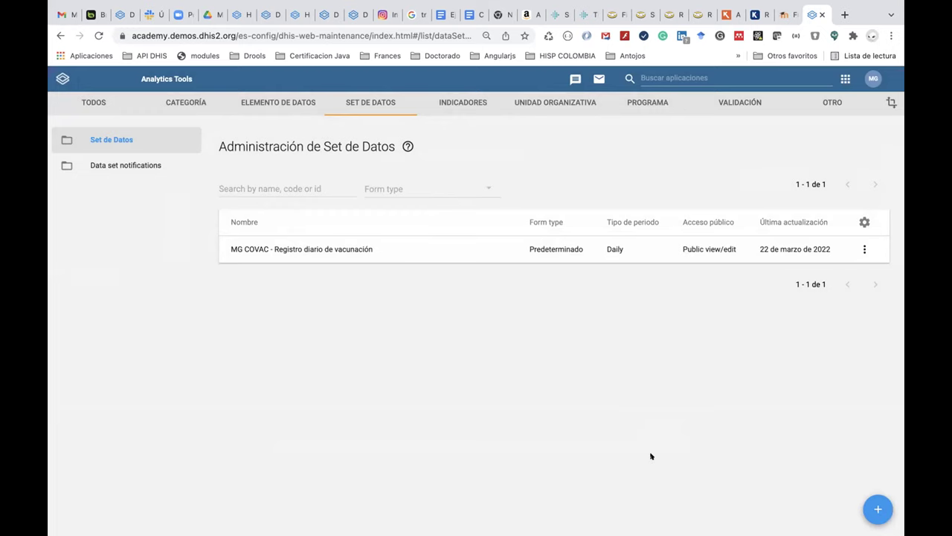
pyautogui.click(839, 78)
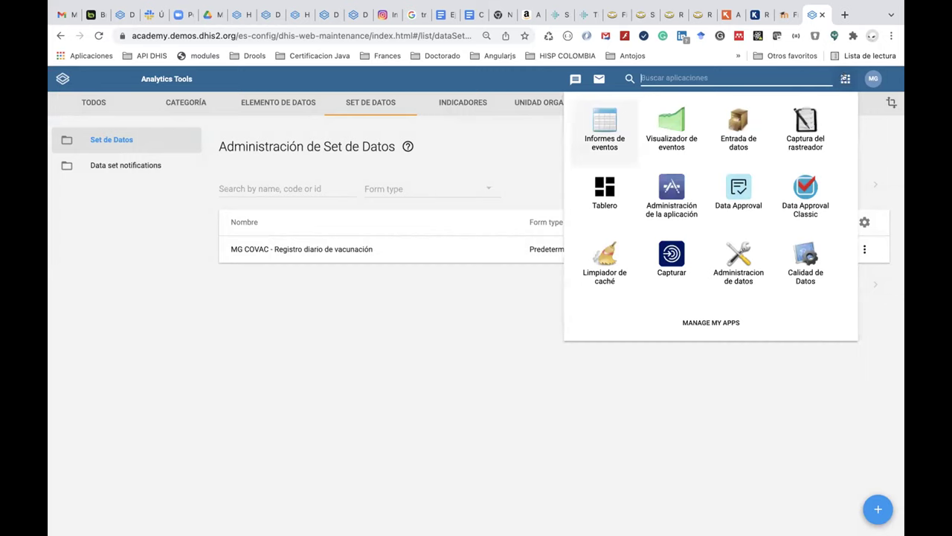
# Step: In Entrada de datos, expand Trainingland - Cuba and select MG - Colombia, checking its data sets
pyautogui.click(734, 129)
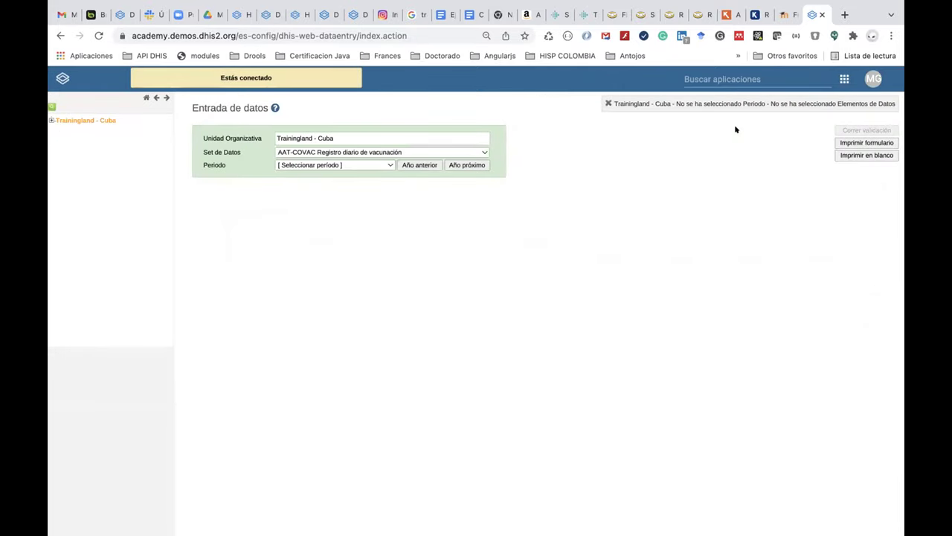
pyautogui.click(52, 119)
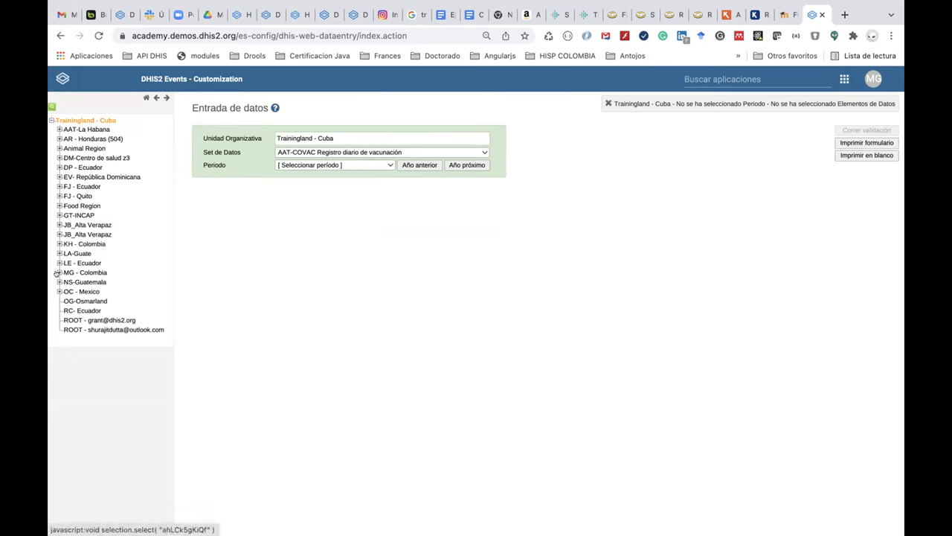
pyautogui.click(58, 273)
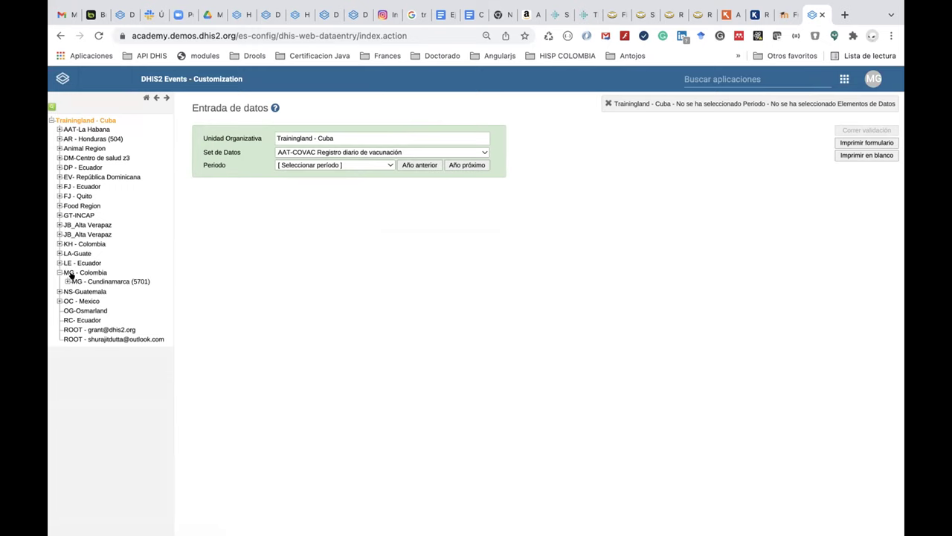
pyautogui.click(80, 272)
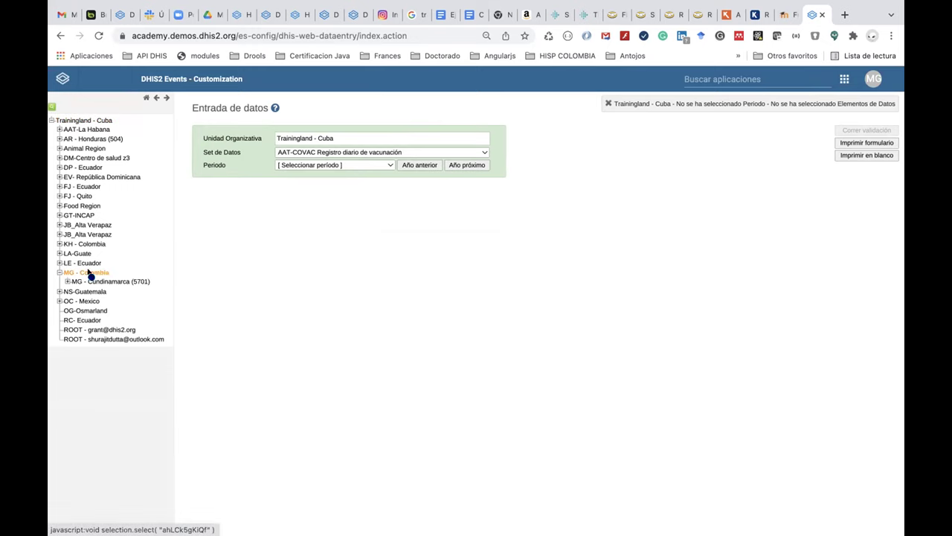
pyautogui.click(320, 151)
pyautogui.click(321, 151)
pyautogui.click(321, 151)
pyautogui.click(320, 151)
pyautogui.click(321, 151)
pyautogui.click(320, 151)
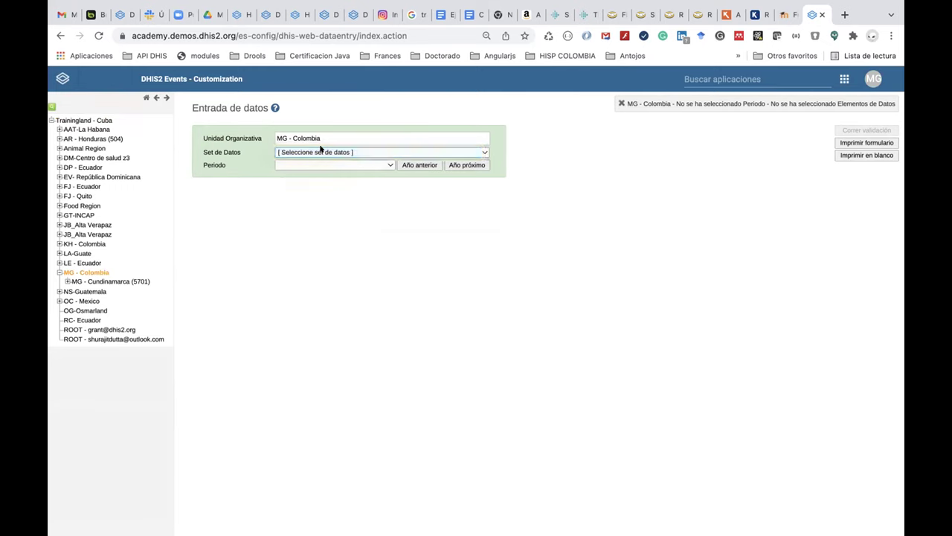
# Step: Navigate to MG - Cundinamarca > MG - Bogotá's facilities and choose period 2022-03-21
pyautogui.click(66, 280)
pyautogui.click(98, 281)
pyautogui.click(106, 290)
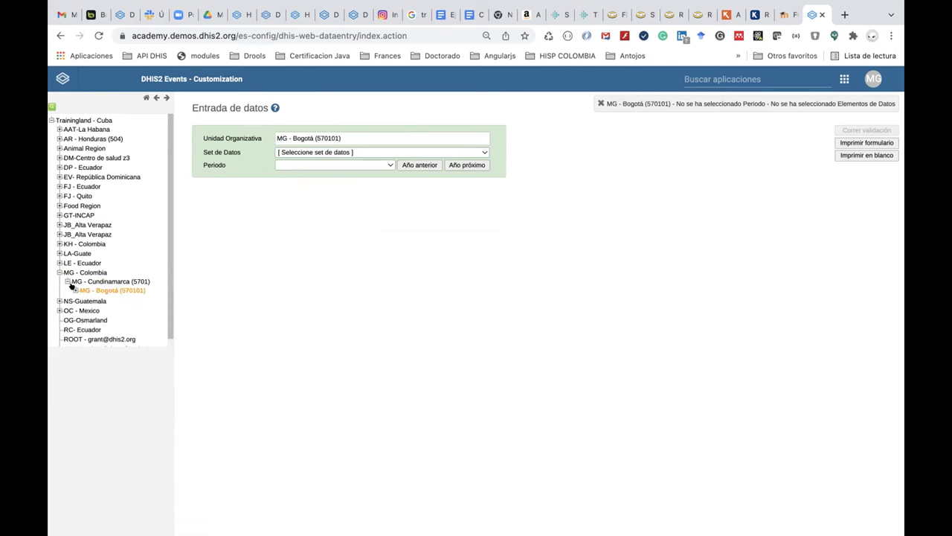
pyautogui.click(75, 289)
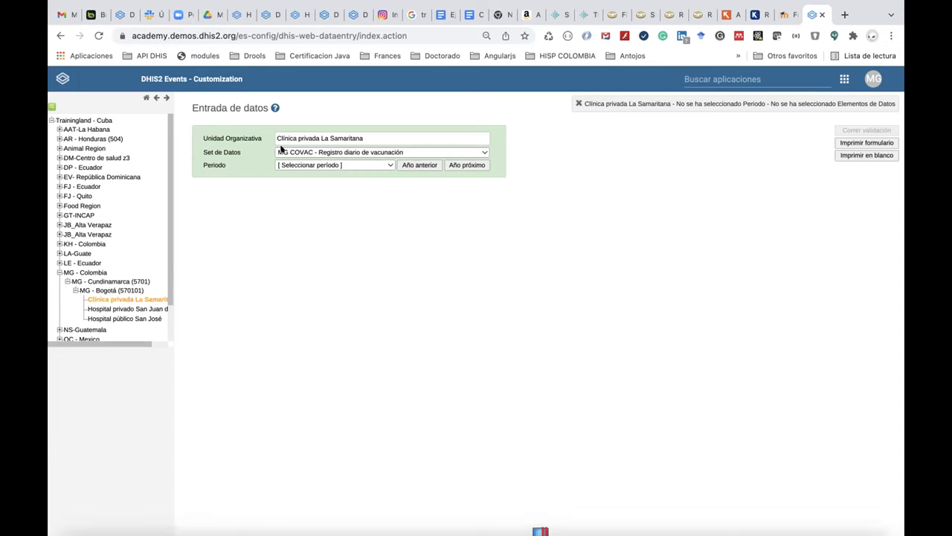
pyautogui.click(386, 166)
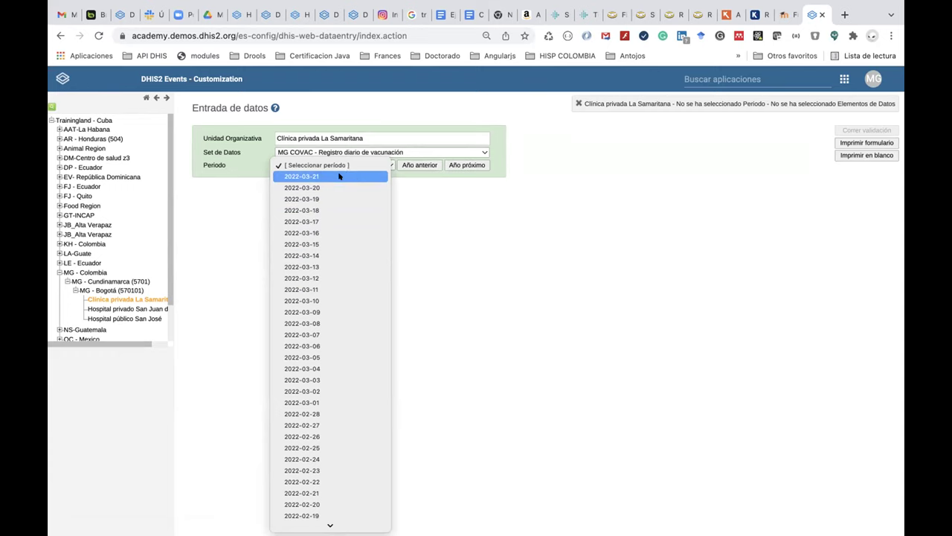
pyautogui.click(339, 176)
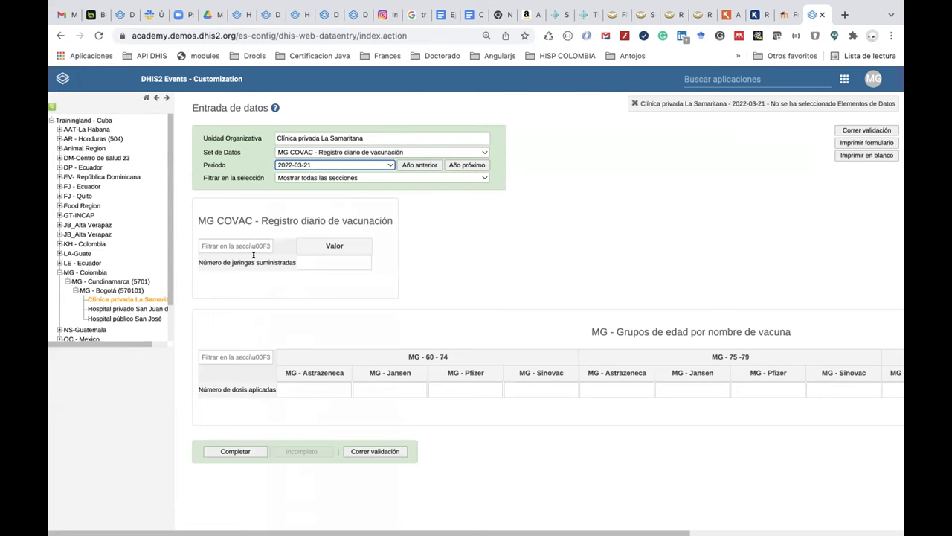
pyautogui.click(320, 258)
# Step: Enter 1500 syringes supplied and 60-74 doses: Astrazeneca 12, Jansen 15, Pfizer 20, Sinovac 10
pyautogui.write('1500')
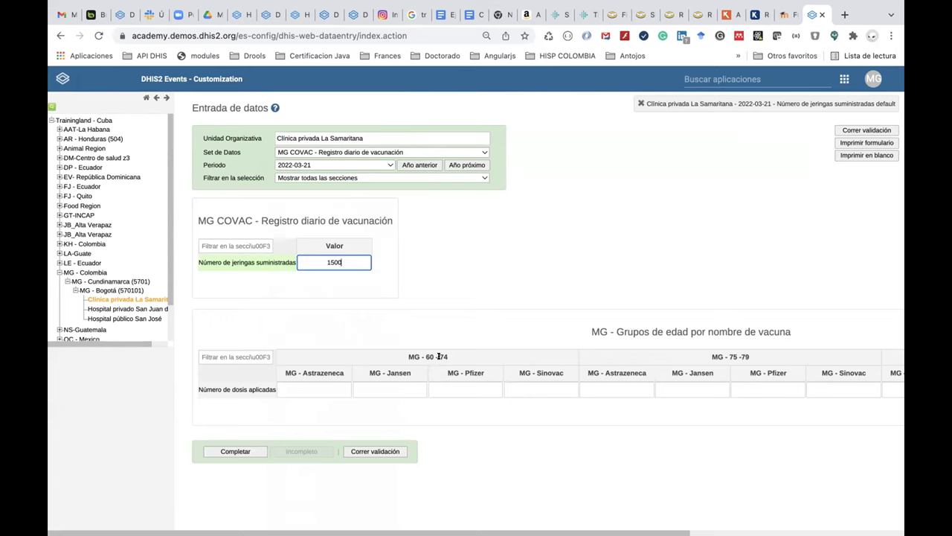
pyautogui.click(319, 388)
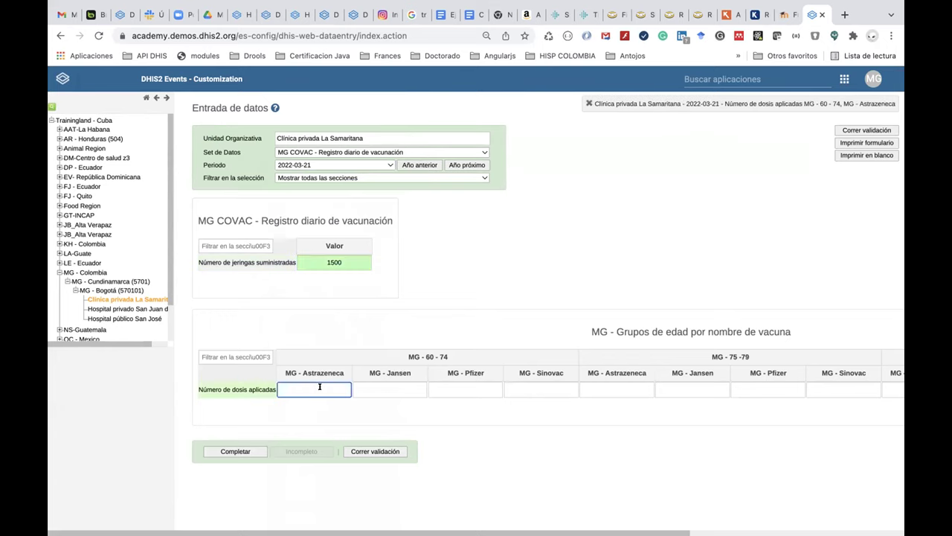
pyautogui.write('12')
pyautogui.click(381, 386)
pyautogui.write('1')
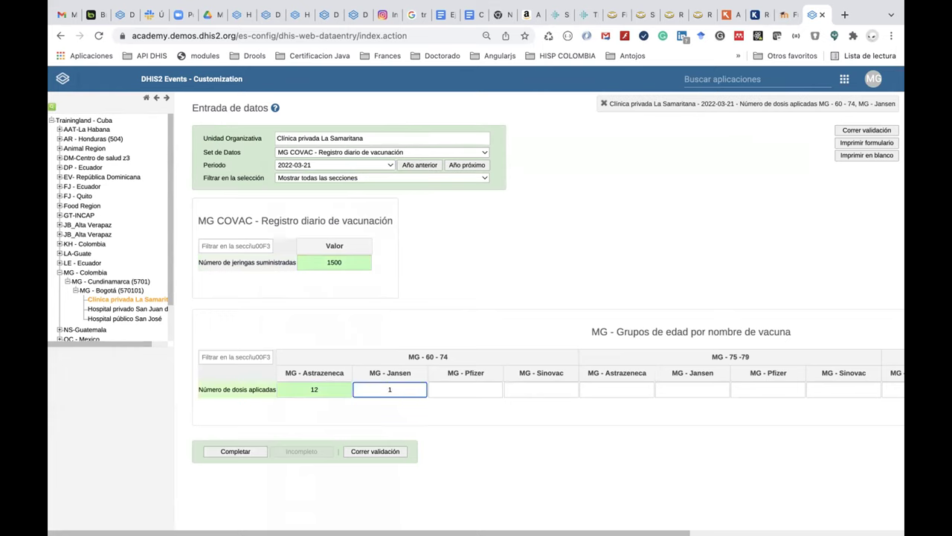
pyautogui.write('5')
pyautogui.click(462, 388)
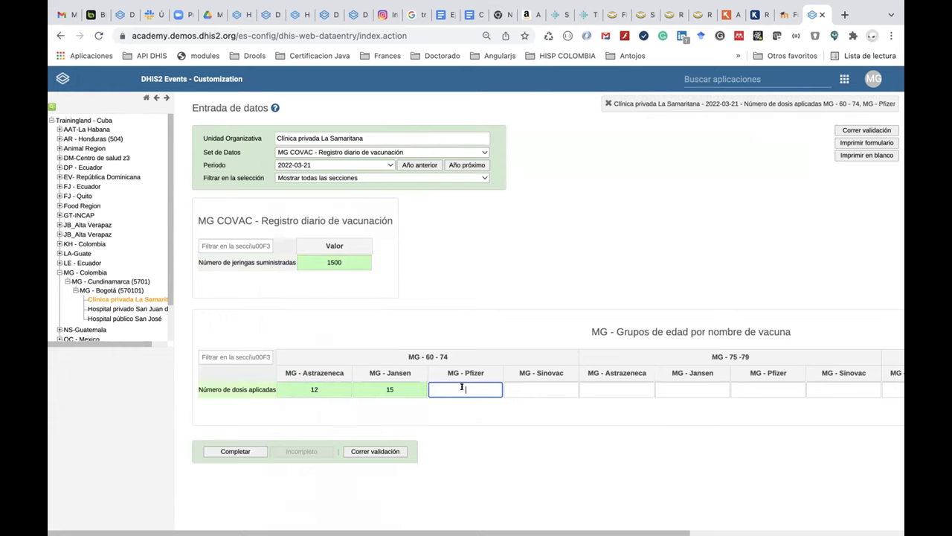
pyautogui.write('20')
pyautogui.click(537, 387)
pyautogui.write('10')
# Step: Enter 75-79 doses: Astrazeneca 10, Jansen 10, Pfizer 5, Sinovac 10
pyautogui.click(632, 386)
pyautogui.write('10')
pyautogui.click(683, 387)
pyautogui.write('105')
pyautogui.press('BackSpace')
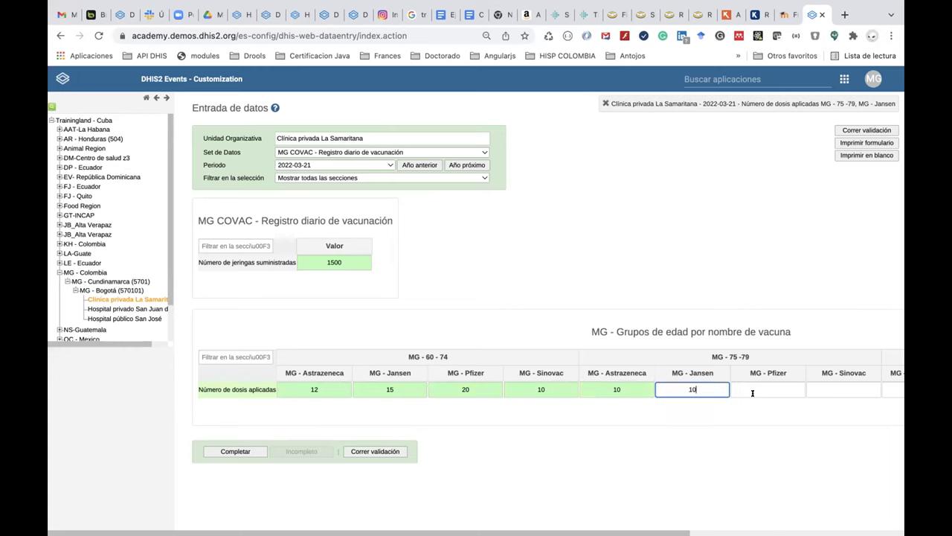
pyautogui.click(753, 393)
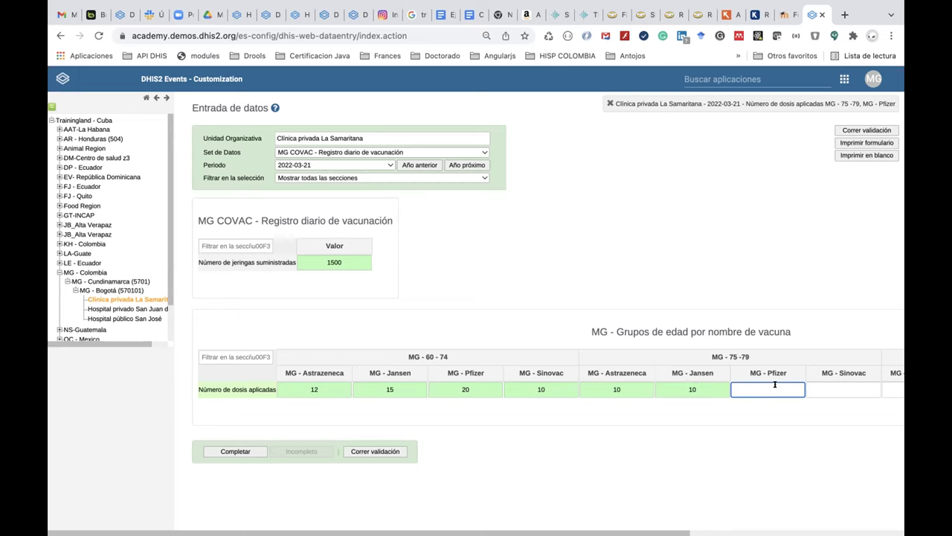
pyautogui.write('5')
pyautogui.click(846, 389)
pyautogui.write('10')
# Step: Enter 80+ doses: Astrazeneca 10, Jansen 10, Pfizer 100, Sinovac 200, and review the row
pyautogui.press('Tab')
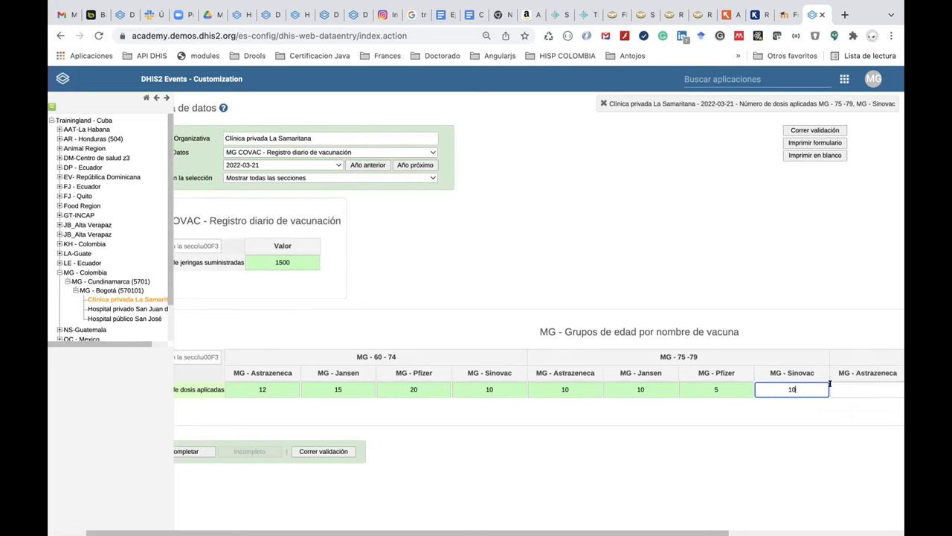
pyautogui.write('10')
pyautogui.hscroll(5, 786, 420)
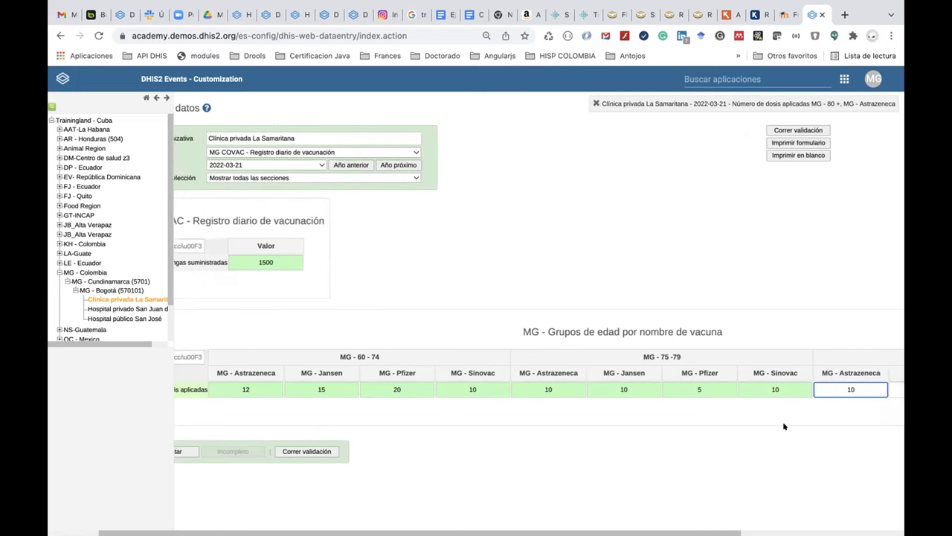
pyautogui.press('Tab')
pyautogui.write('10')
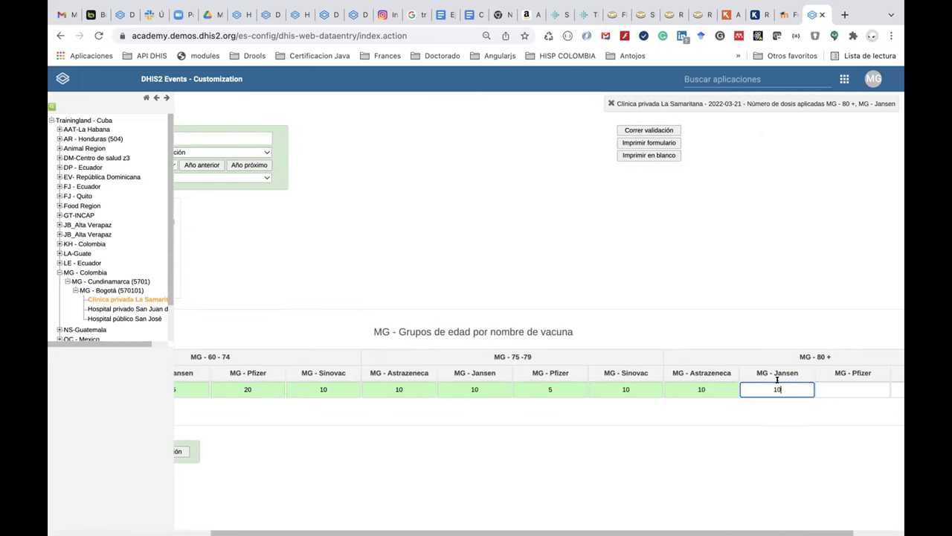
pyautogui.press('Tab')
pyautogui.write('100')
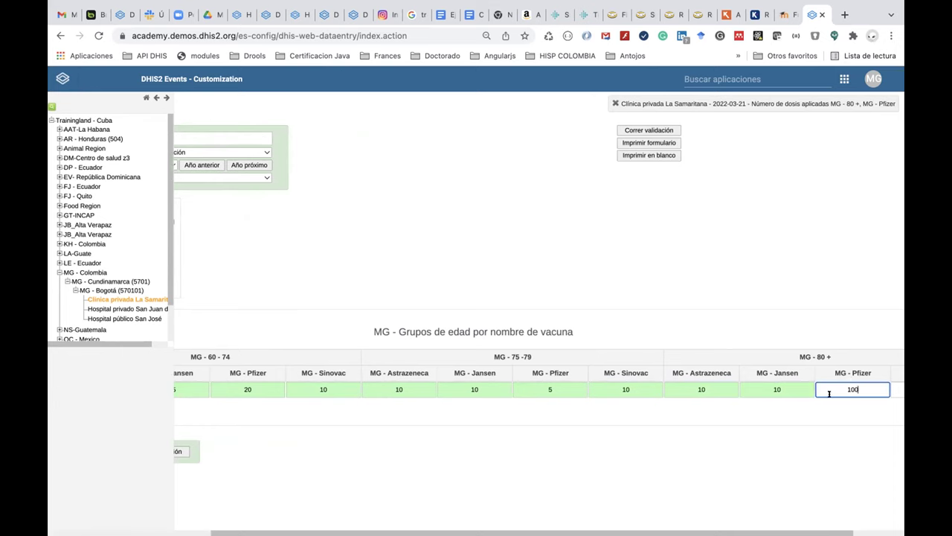
pyautogui.click(706, 280)
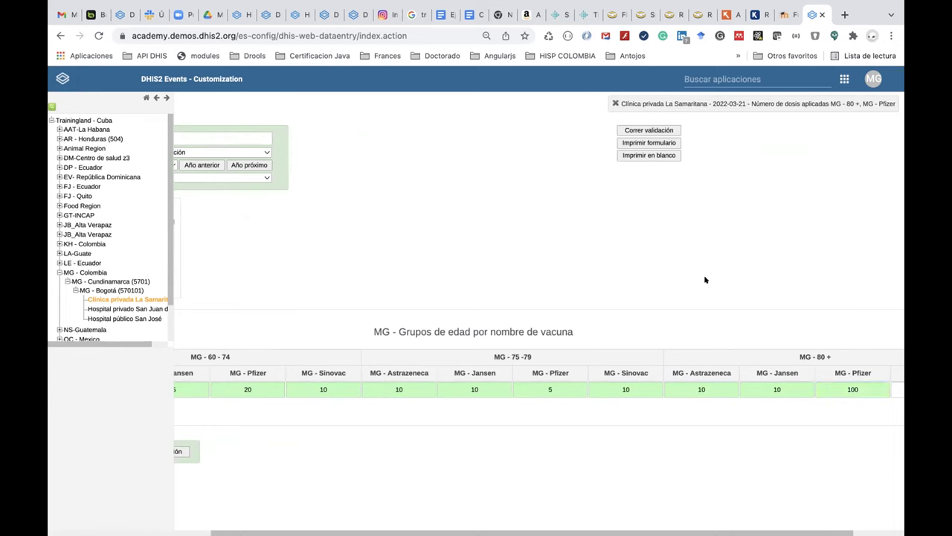
pyautogui.hscroll(2, 705, 280)
pyautogui.click(829, 386)
pyautogui.write('100')
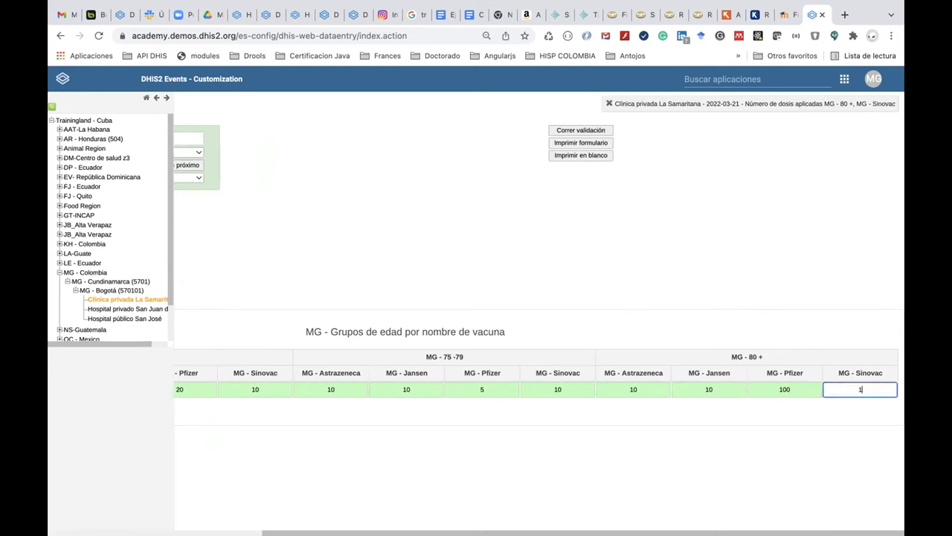
pyautogui.press('BackSpace')
pyautogui.press('BackSpace')
pyautogui.press('BackSpace')
pyautogui.write('200')
pyautogui.click(650, 275)
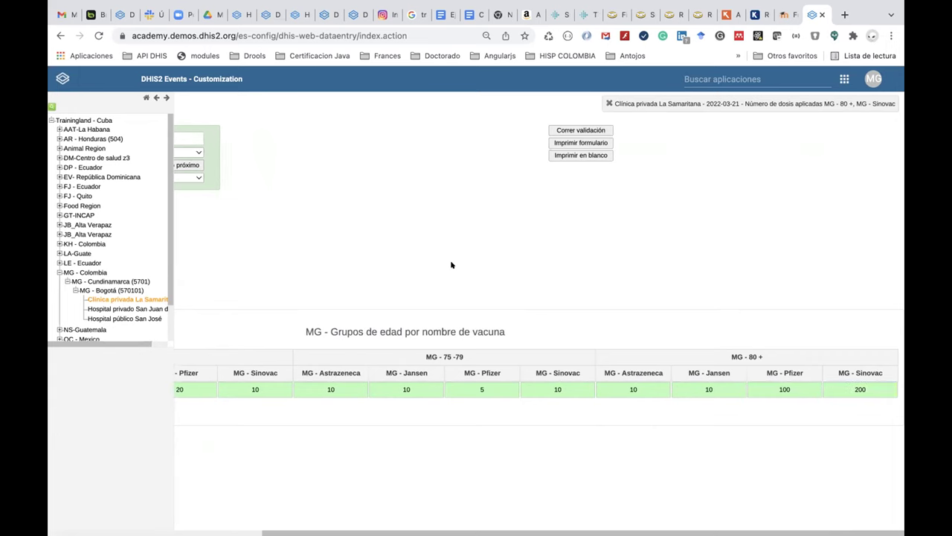
pyautogui.hscroll(-10, 325, 204)
pyautogui.hscroll(-5, 325, 204)
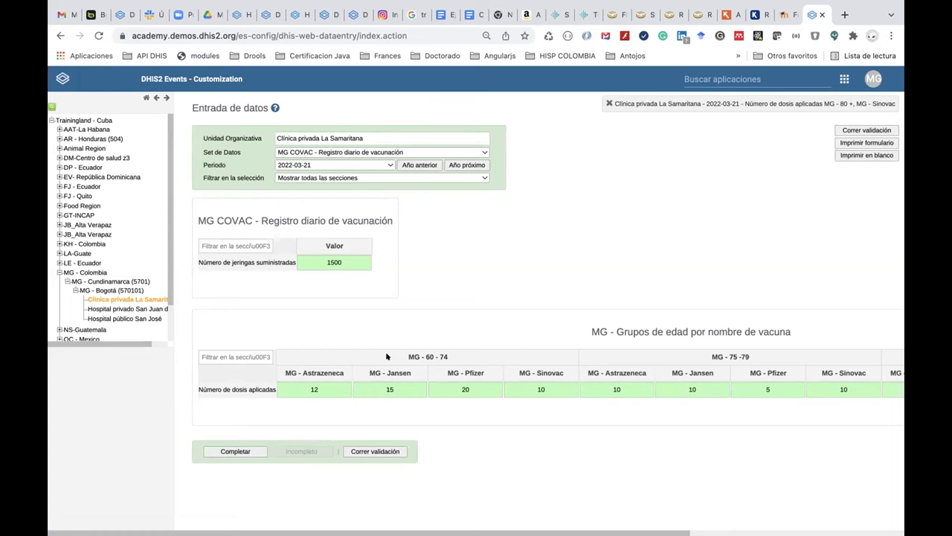
pyautogui.hscroll(8, 387, 356)
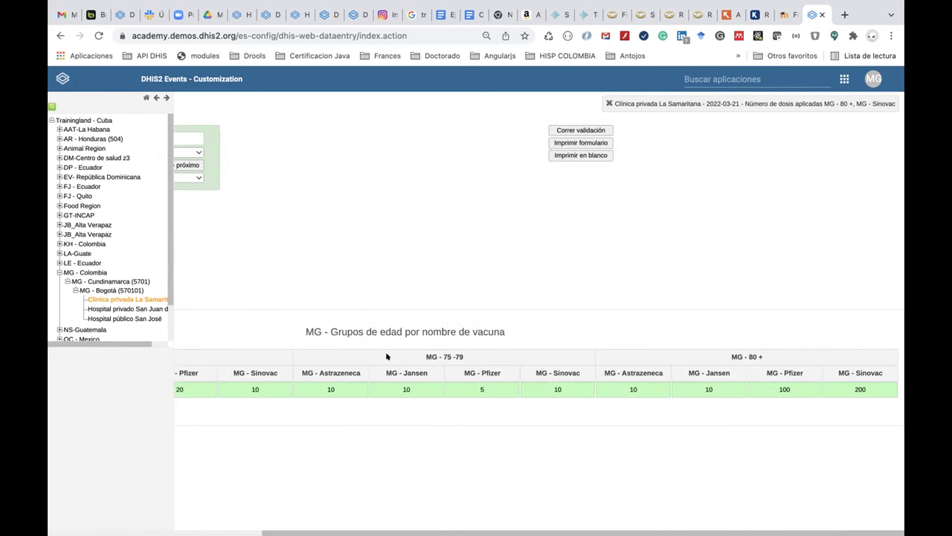
pyautogui.hscroll(-8, 386, 357)
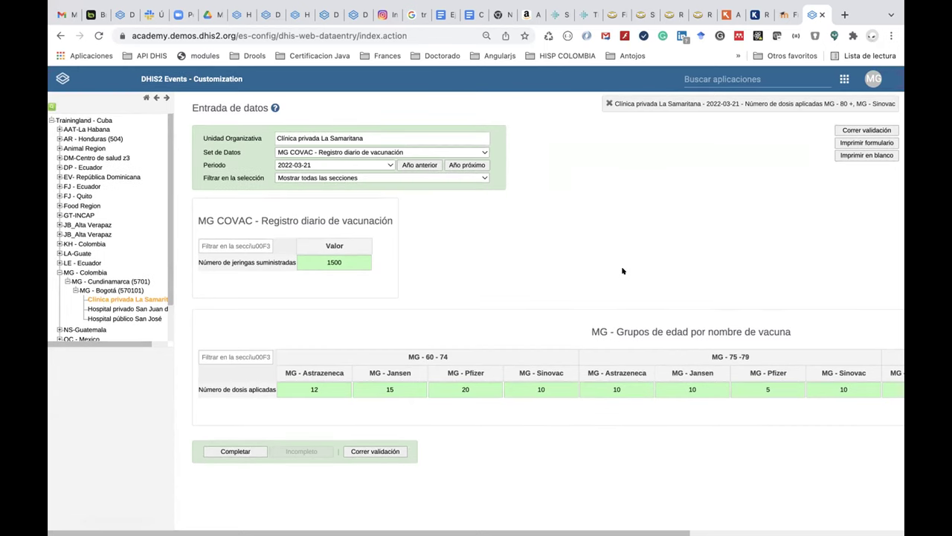
pyautogui.hscroll(8, 622, 271)
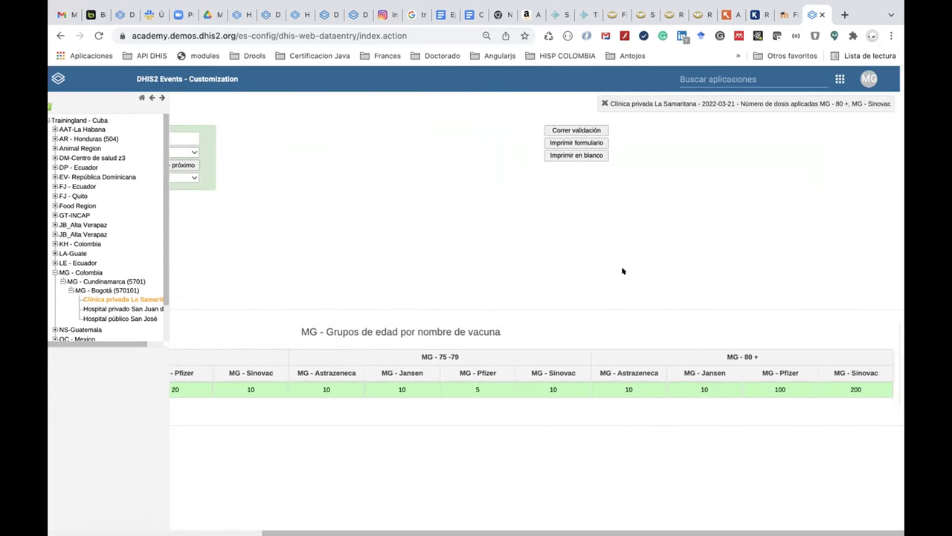
pyautogui.hscroll(-8, 623, 270)
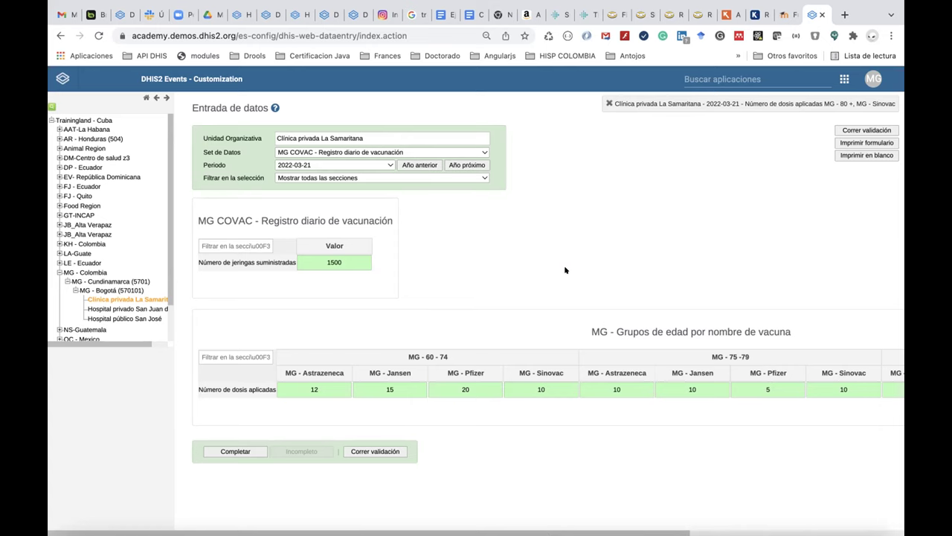
# Step: Return to the Fundamentos 2022 course in Moodle and open Día 2's Ejercicio día 2 page
pyautogui.click(784, 11)
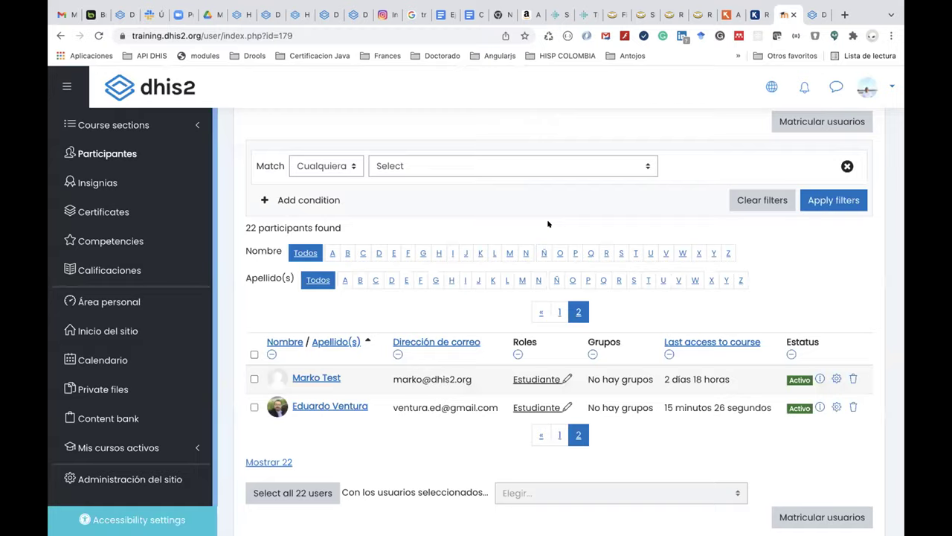
pyautogui.scroll(3, 547, 223)
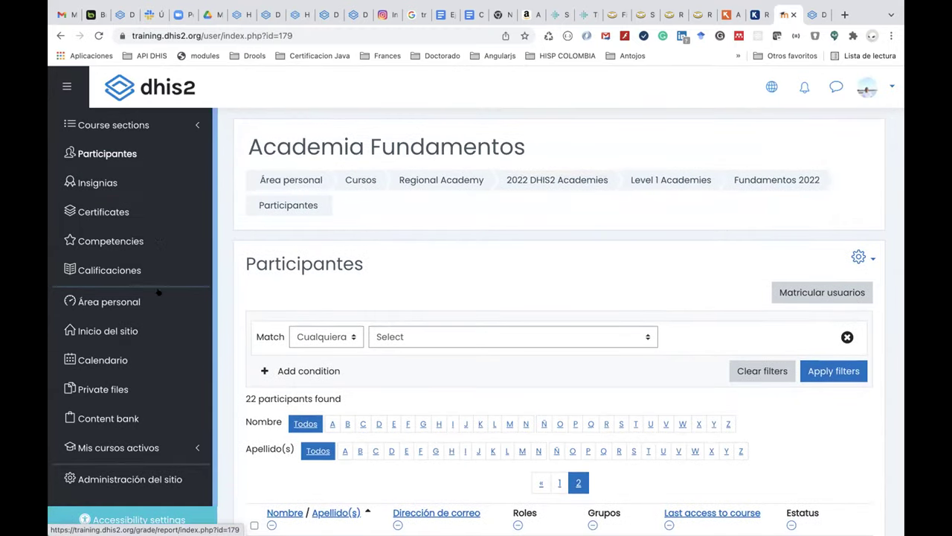
pyautogui.click(766, 172)
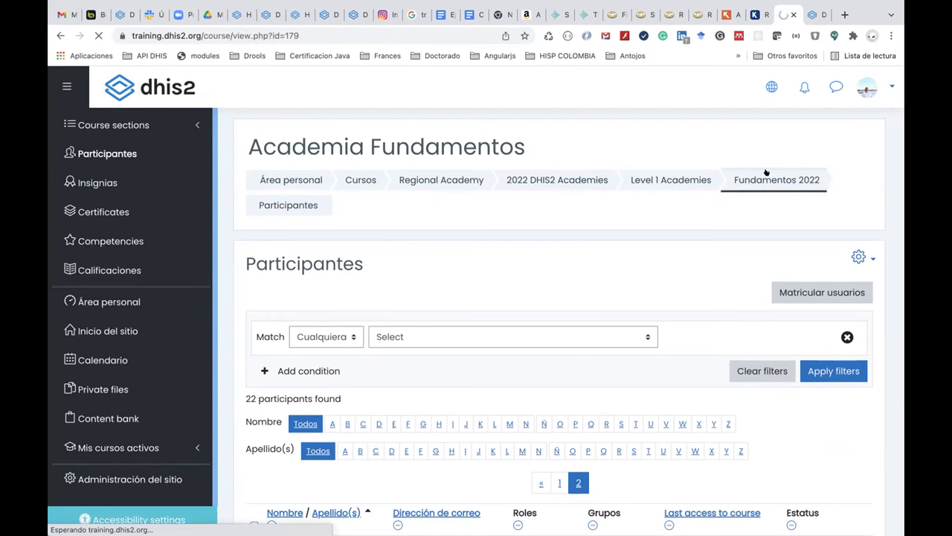
pyautogui.scroll(-5, 719, 244)
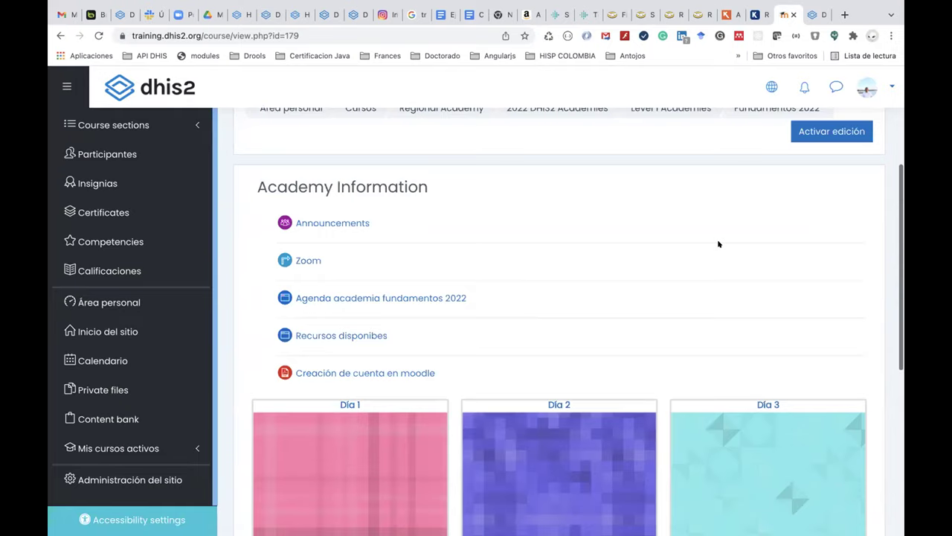
pyautogui.click(560, 296)
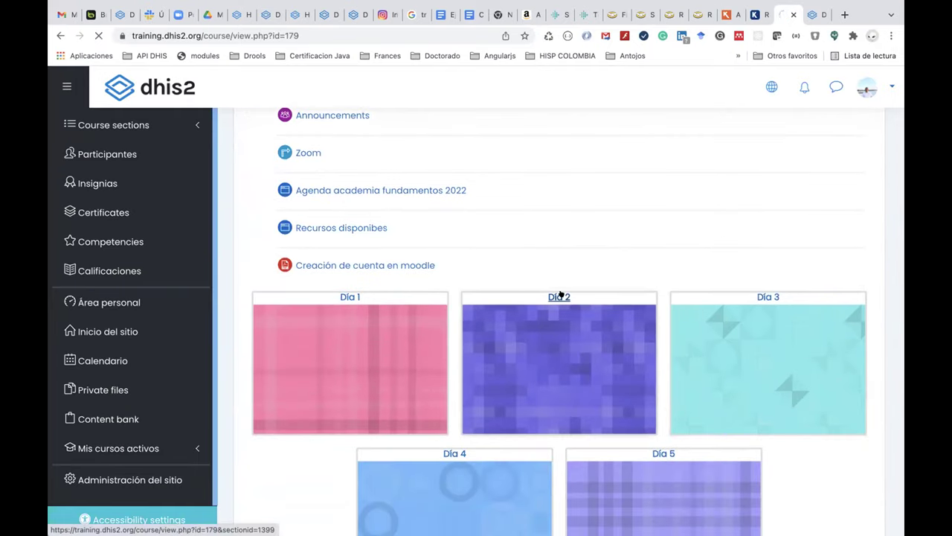
pyautogui.scroll(-5, 558, 380)
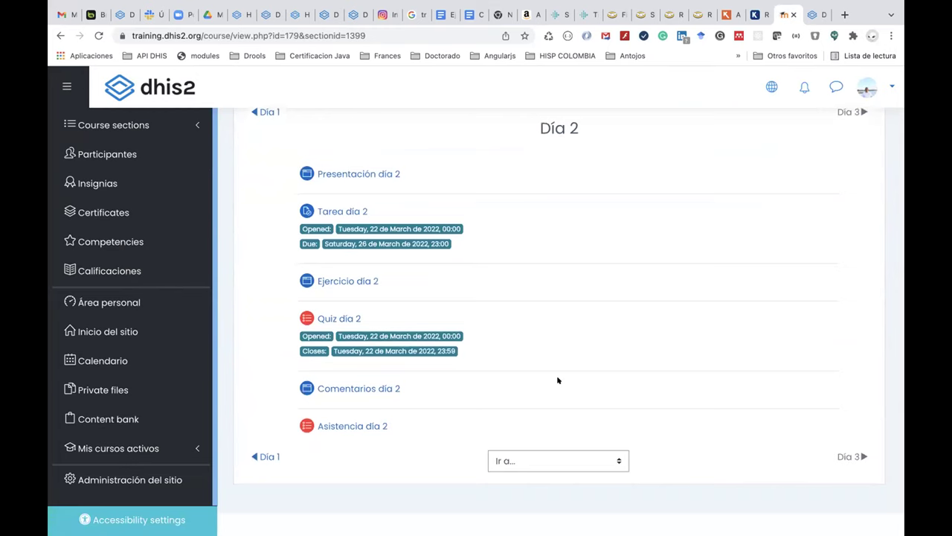
pyautogui.click(350, 281)
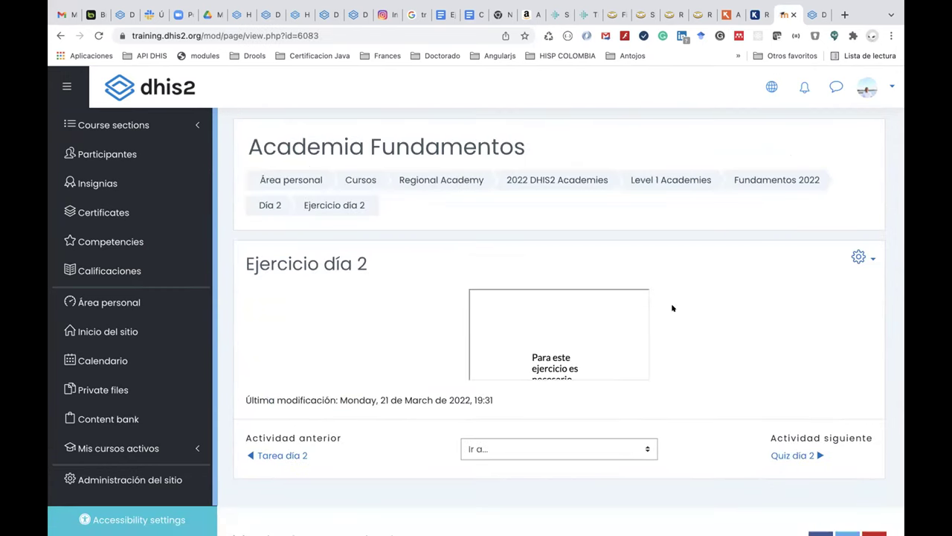
# Step: Scroll through the embedded exercise document on the Ejercicio día 2 page
pyautogui.scroll(-3, 635, 311)
pyautogui.scroll(3, 634, 311)
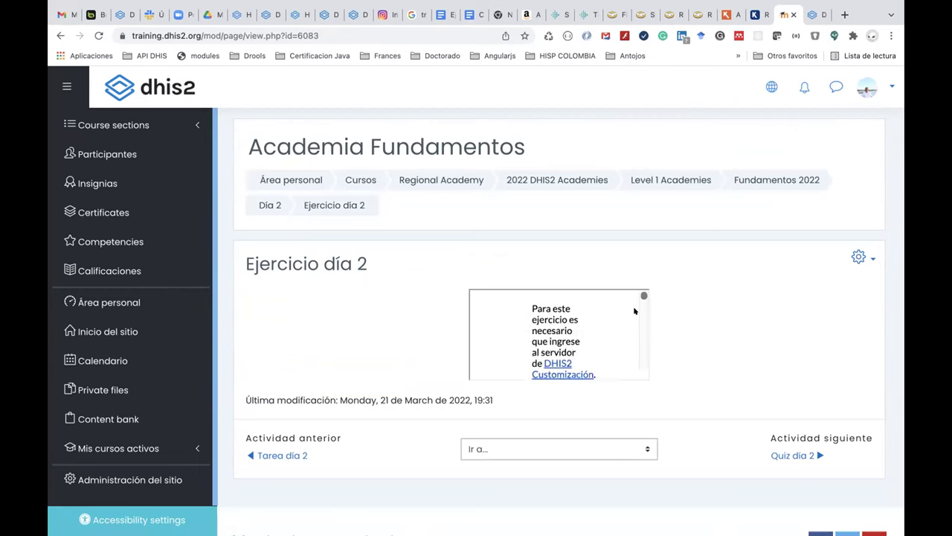
pyautogui.scroll(-3, 592, 318)
pyautogui.scroll(-5, 593, 318)
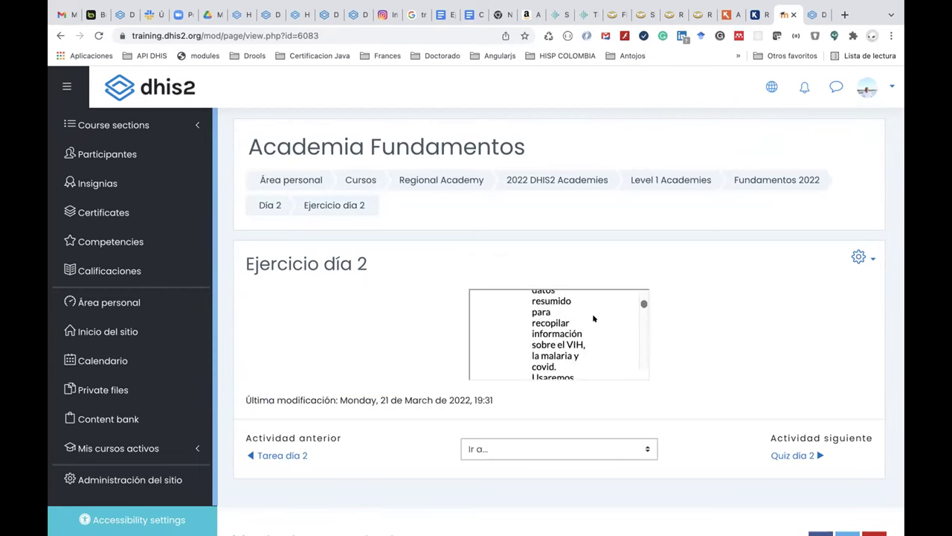
pyautogui.scroll(-2, 593, 319)
pyautogui.scroll(10, 594, 318)
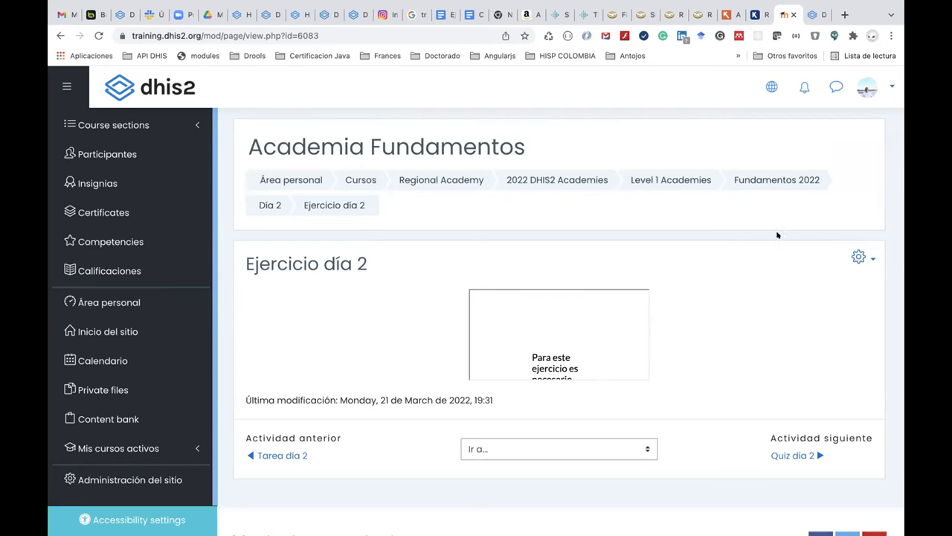
pyautogui.scroll(-2, 562, 344)
pyautogui.scroll(-4, 561, 344)
pyautogui.scroll(-3, 562, 344)
pyautogui.scroll(6, 562, 344)
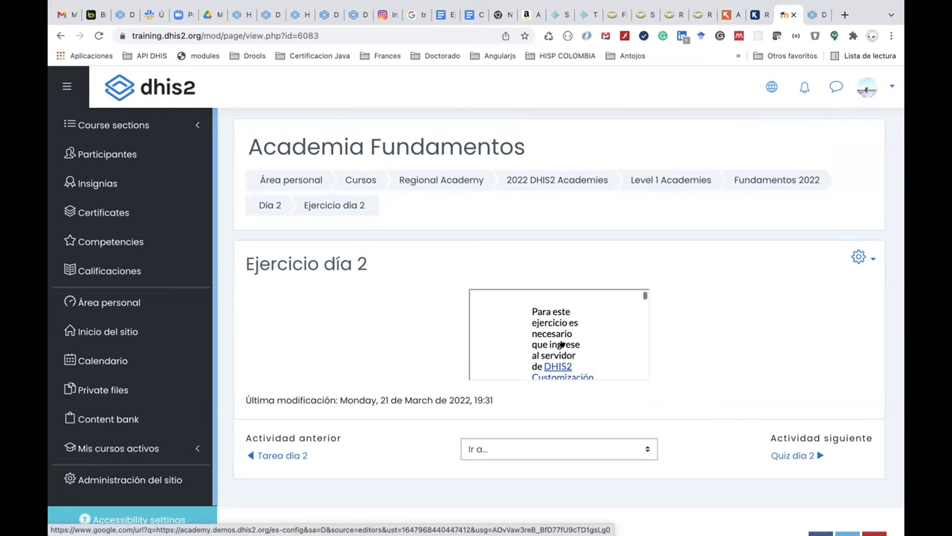
# Step: Open Ejercicio día 2's Editar ajustes form, then return to the Fundamentos 2022 course home
pyautogui.click(870, 256)
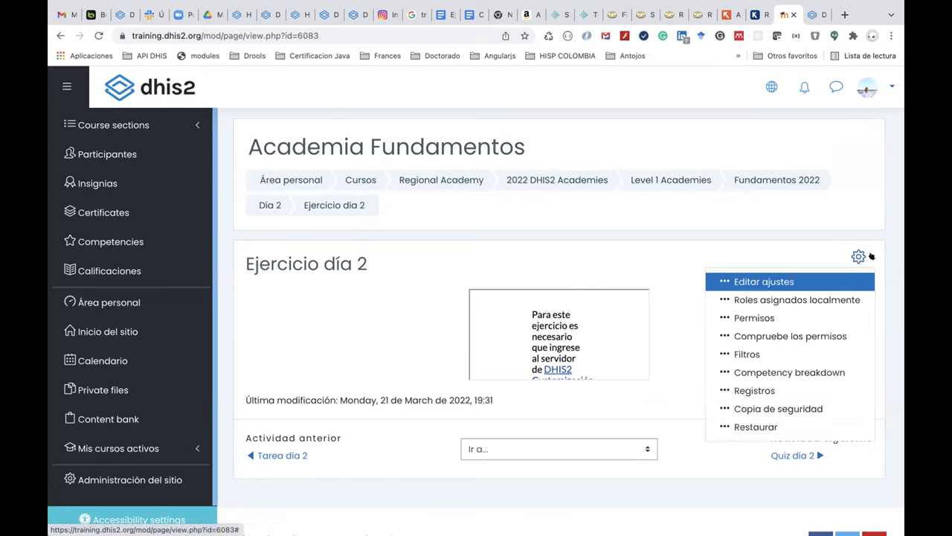
pyautogui.click(821, 280)
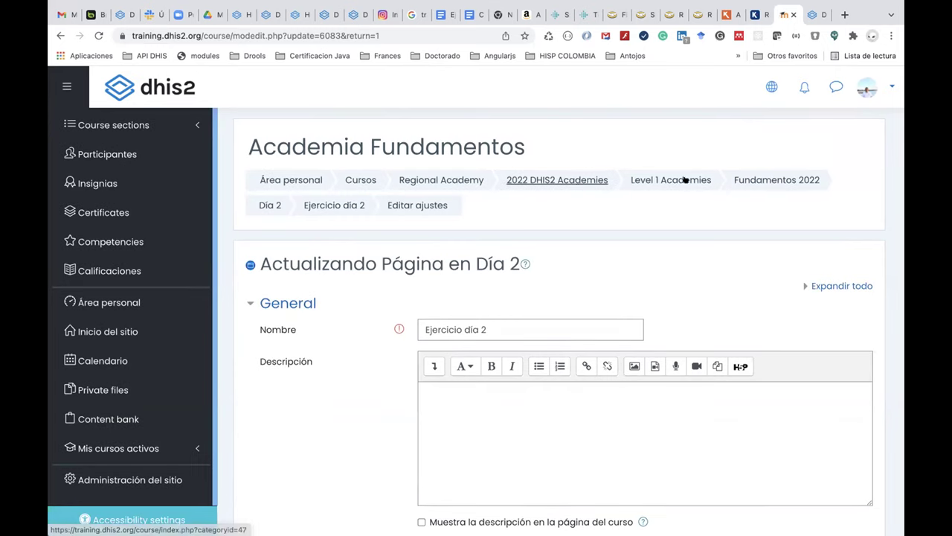
pyautogui.click(753, 180)
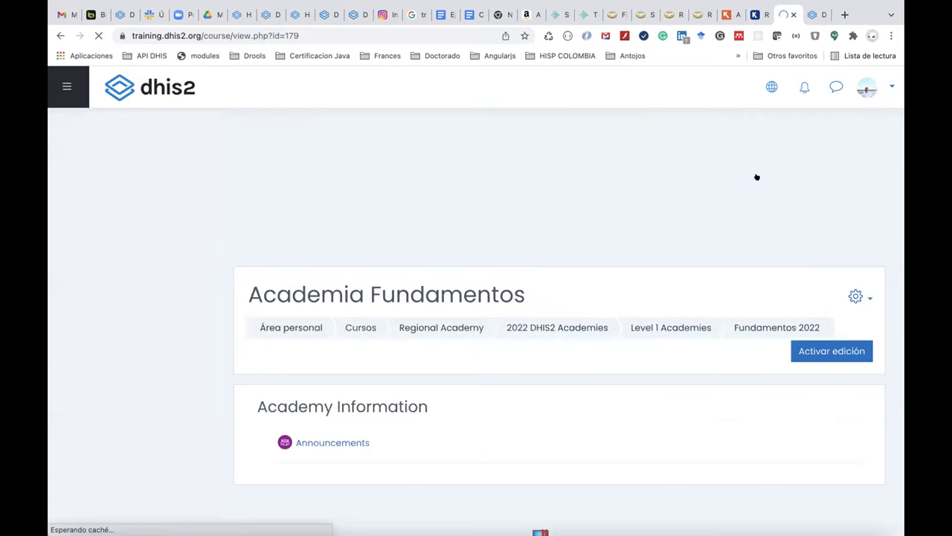
pyautogui.scroll(-4, 606, 304)
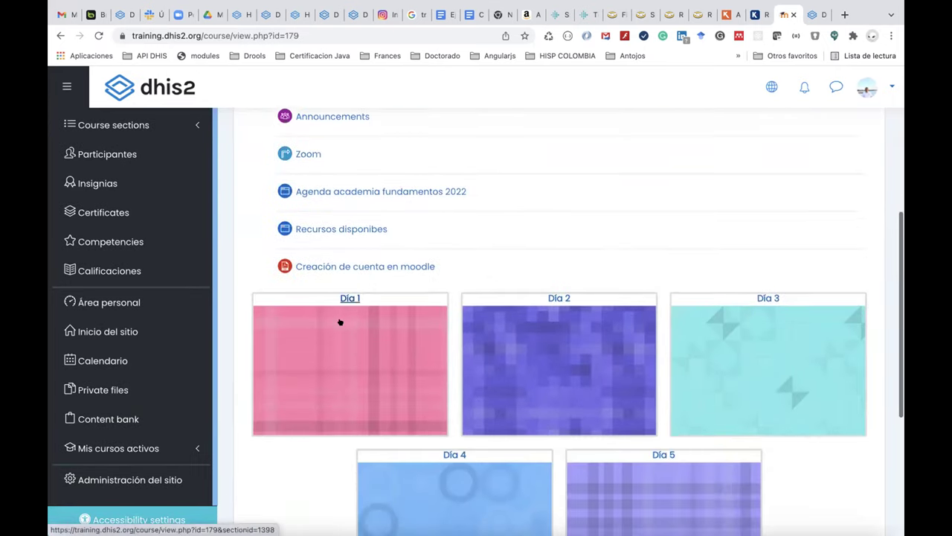
# Step: Open the Presentación día 1 page from the Día 1 section
pyautogui.click(341, 296)
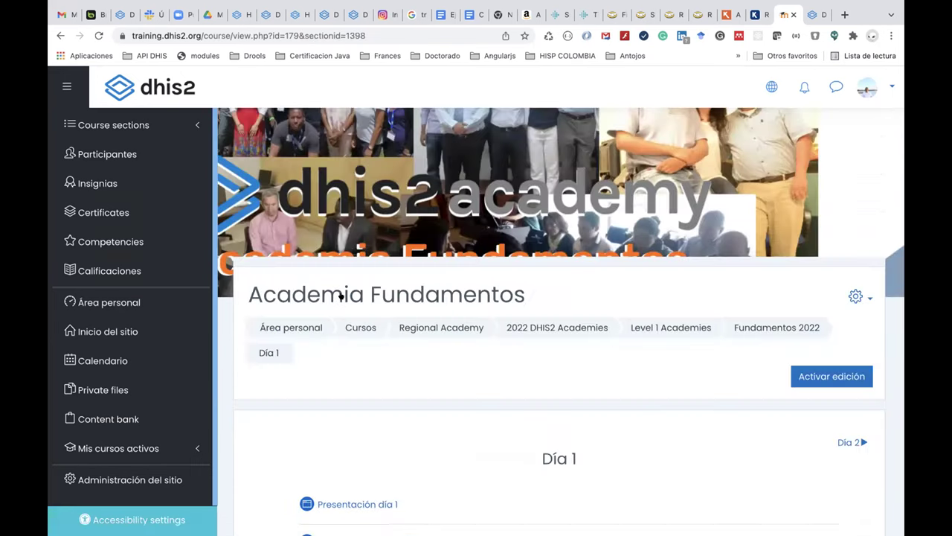
pyautogui.scroll(-5, 489, 365)
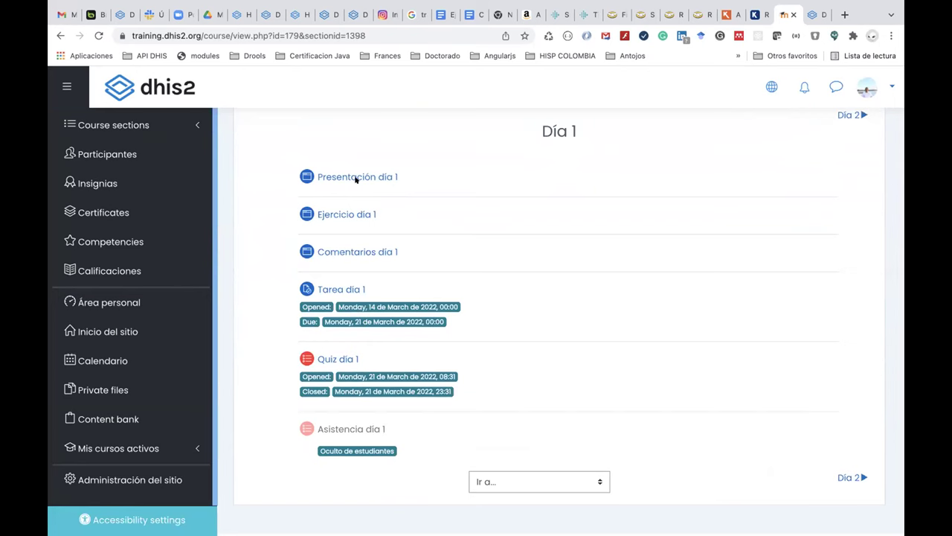
pyautogui.click(357, 178)
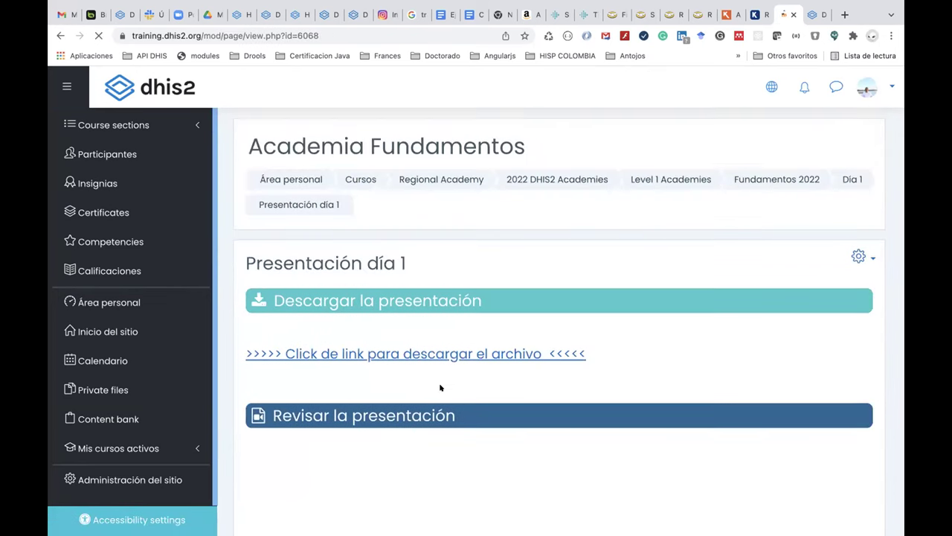
pyautogui.scroll(-4, 441, 386)
pyautogui.scroll(-6, 440, 387)
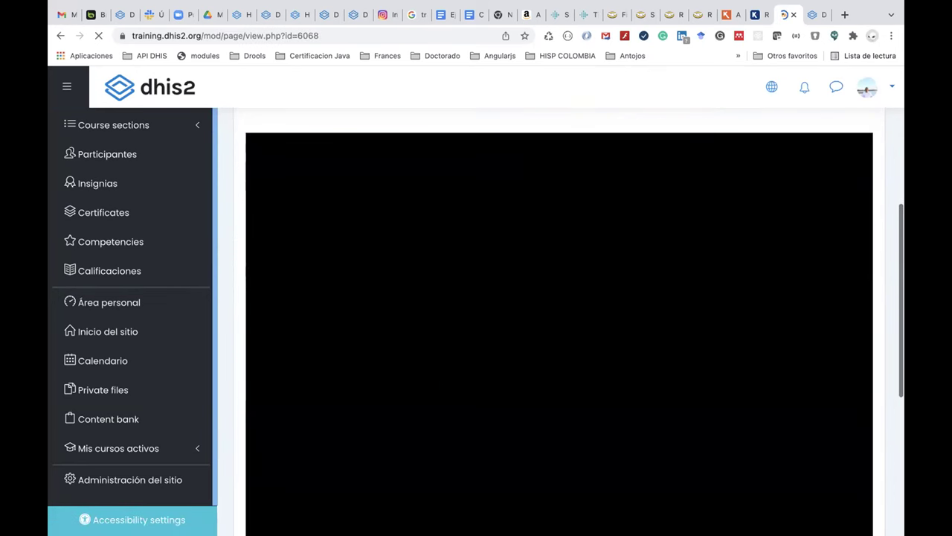
pyautogui.scroll(10, 440, 387)
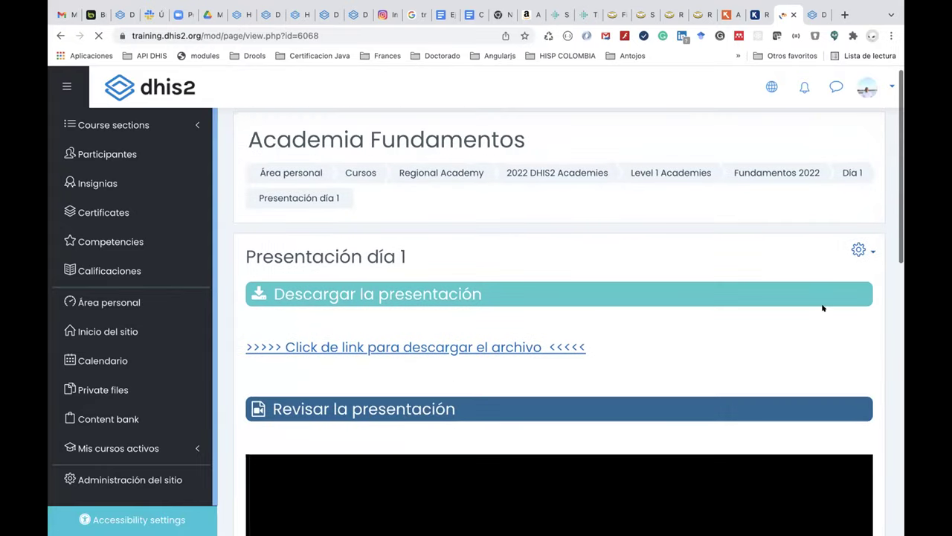
# Step: Open Presentación día 1's Editar ajustes and switch the Contenido editor to HTML source view
pyautogui.click(860, 249)
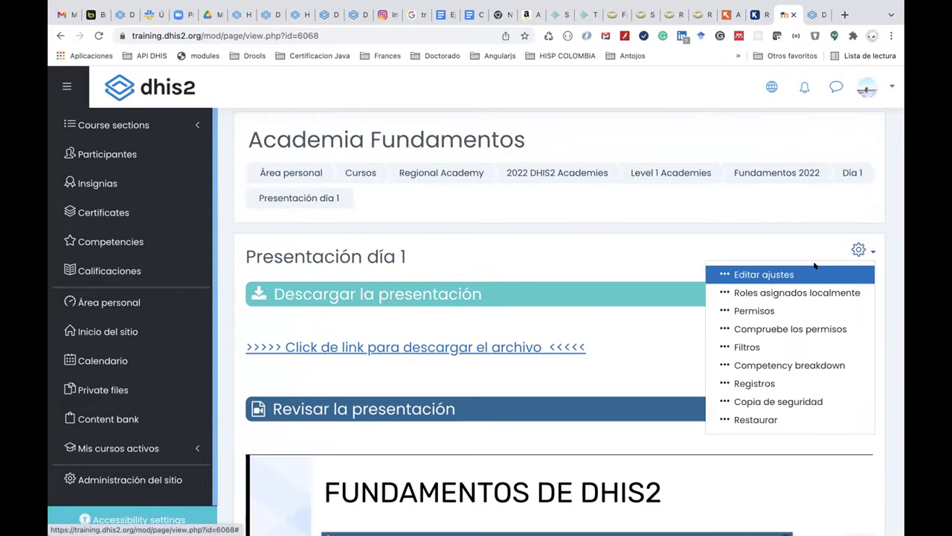
pyautogui.click(811, 271)
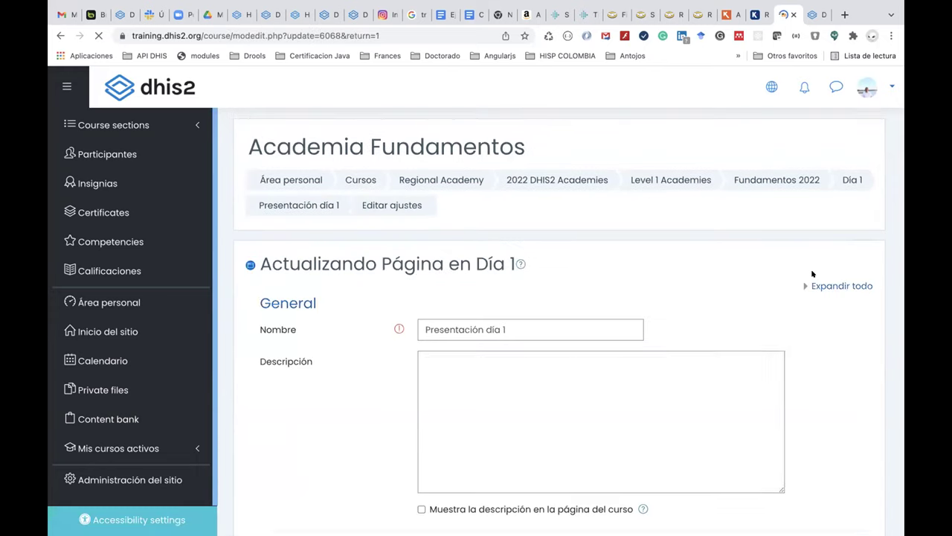
pyautogui.scroll(-3, 477, 180)
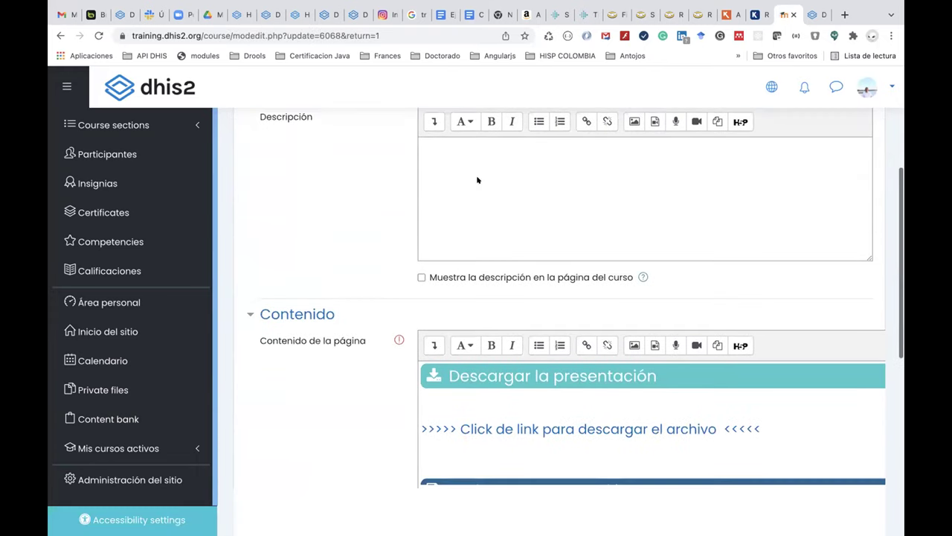
pyautogui.click(435, 344)
pyautogui.scroll(-5, 480, 402)
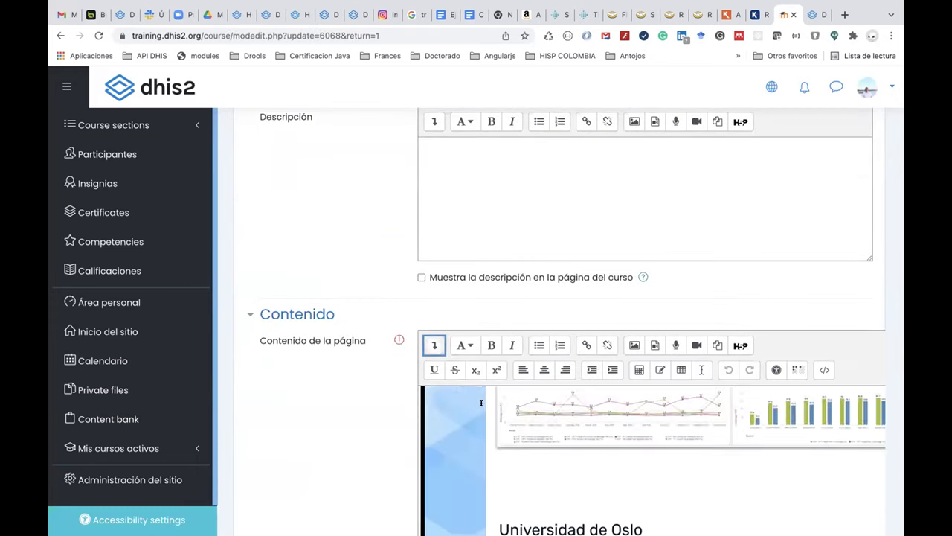
pyautogui.scroll(1, 480, 402)
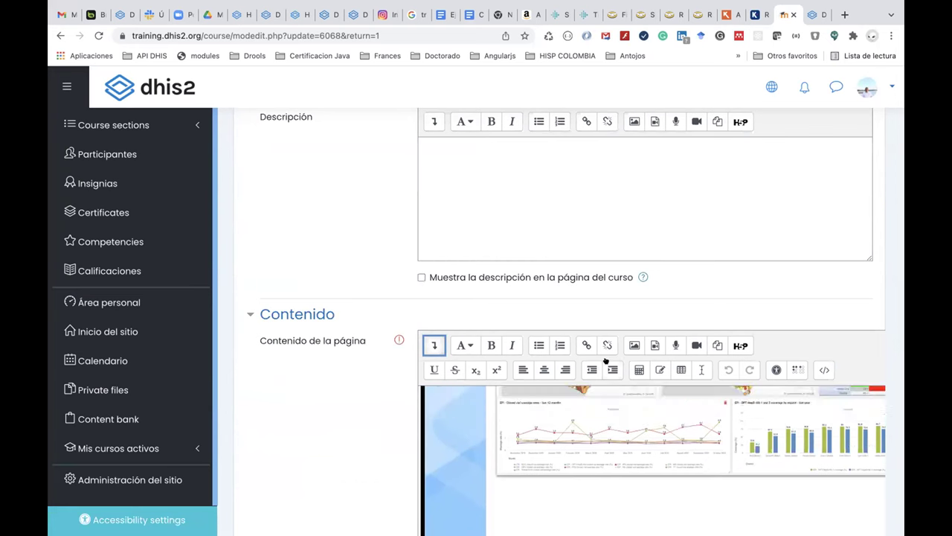
pyautogui.click(825, 369)
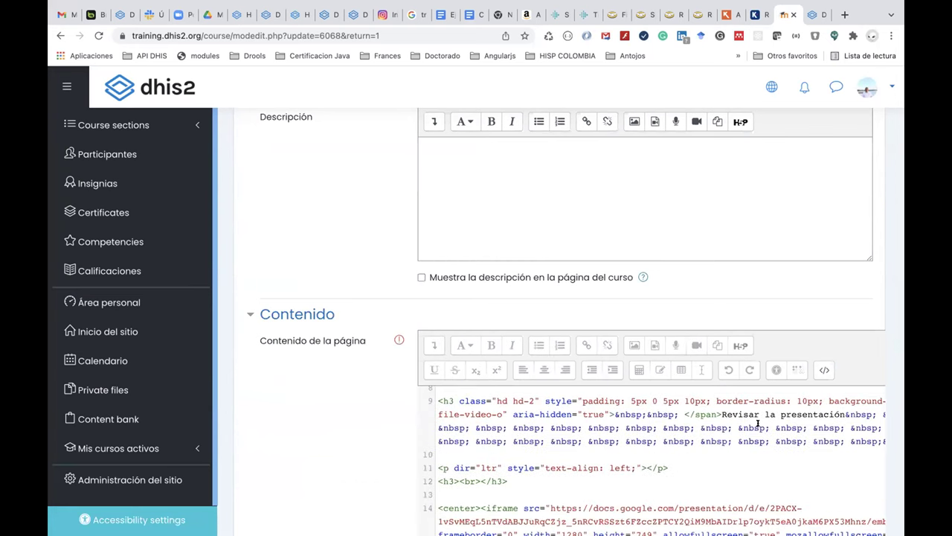
pyautogui.scroll(-2, 758, 423)
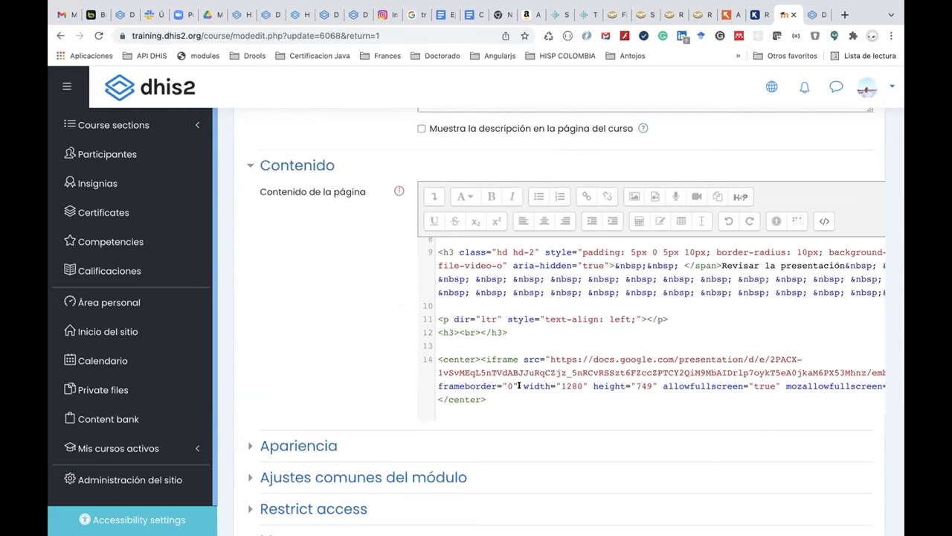
pyautogui.hscroll(8, 638, 412)
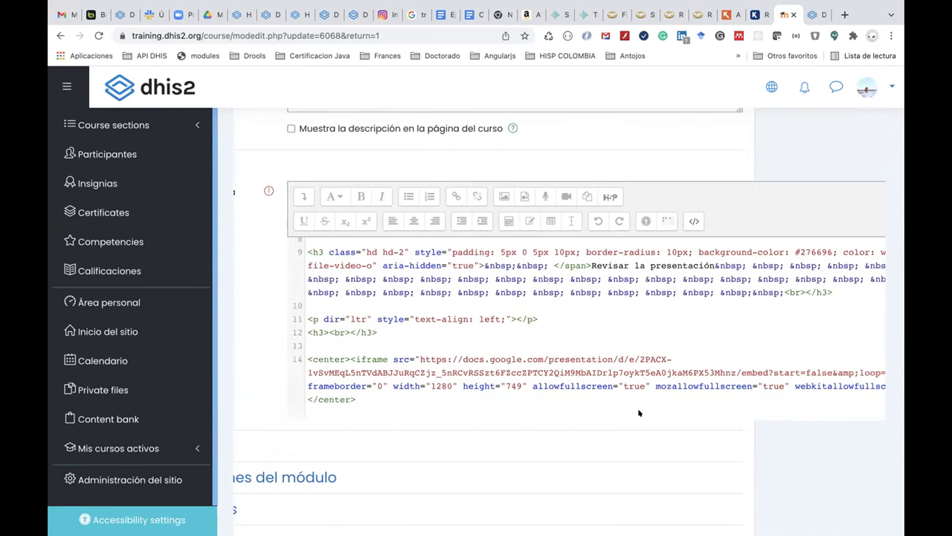
pyautogui.hscroll(-8, 638, 412)
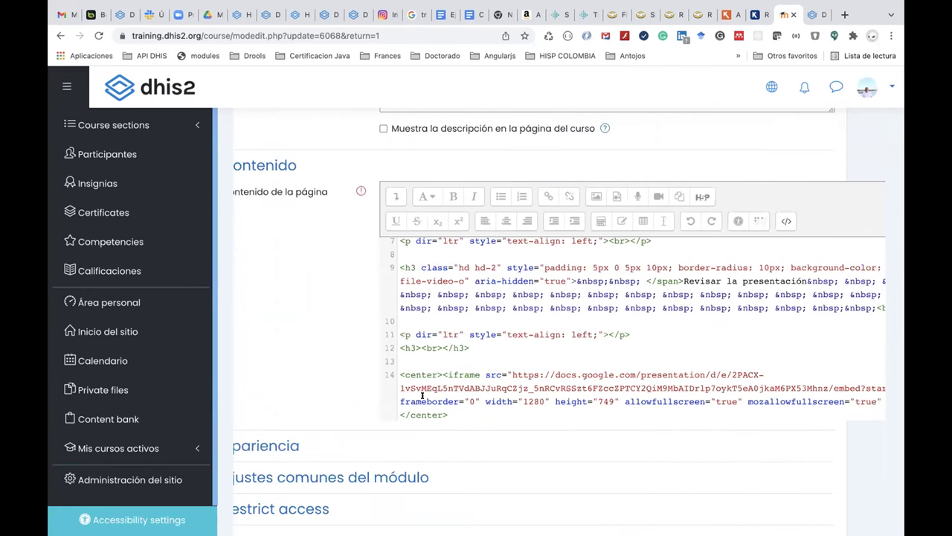
# Step: Select the iframe attributes on line 14 and choose Guardar cambios y regresar al curso
pyautogui.moveTo(401, 402)
pyautogui.mouseDown()
pyautogui.moveTo(561, 401)
pyautogui.moveTo(449, 413)
pyautogui.moveTo(439, 402)
pyautogui.moveTo(400, 402)
pyautogui.mouseUp()
pyautogui.hscroll(6, 558, 319)
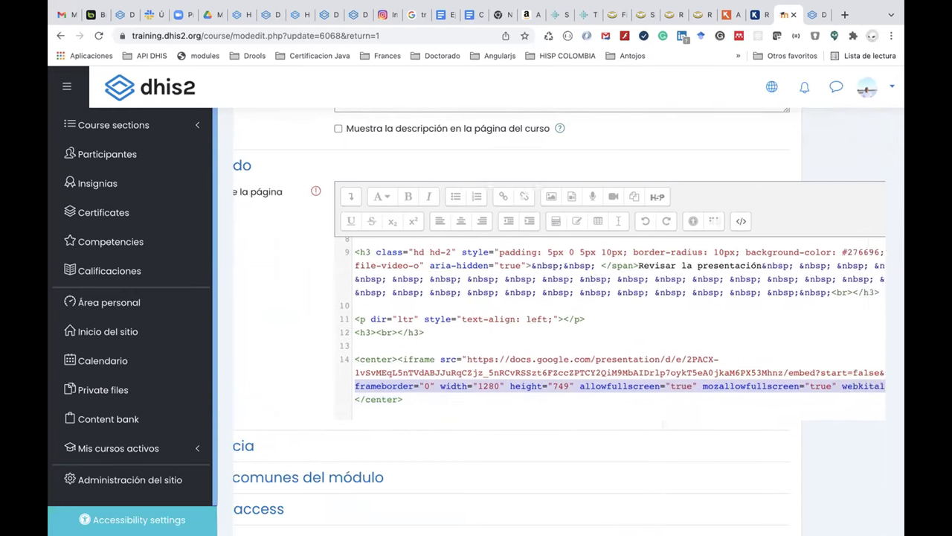
pyautogui.hotkey('shift', 'Left')
pyautogui.hotkey('shift', 'Left')
pyautogui.hotkey('shift', 'Left')
pyautogui.hotkey('shift', 'Left')
pyautogui.hotkey('shift', 'Left')
pyautogui.hotkey('shift', 'Left')
pyautogui.hotkey('shift', 'Left')
pyautogui.hotkey('shift', 'Left')
pyautogui.hotkey('shift', 'Left')
pyautogui.hotkey('shift', 'Left')
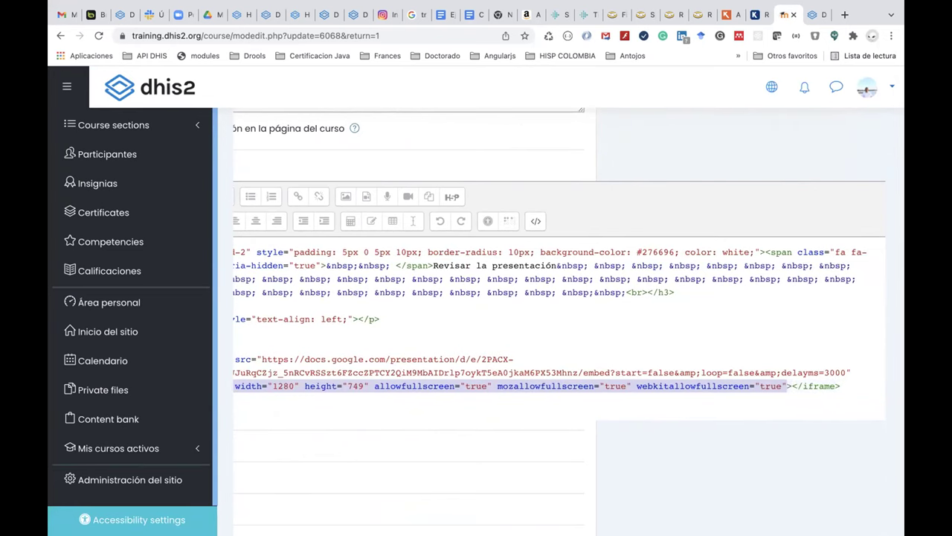
pyautogui.hscroll(-6, 431, 345)
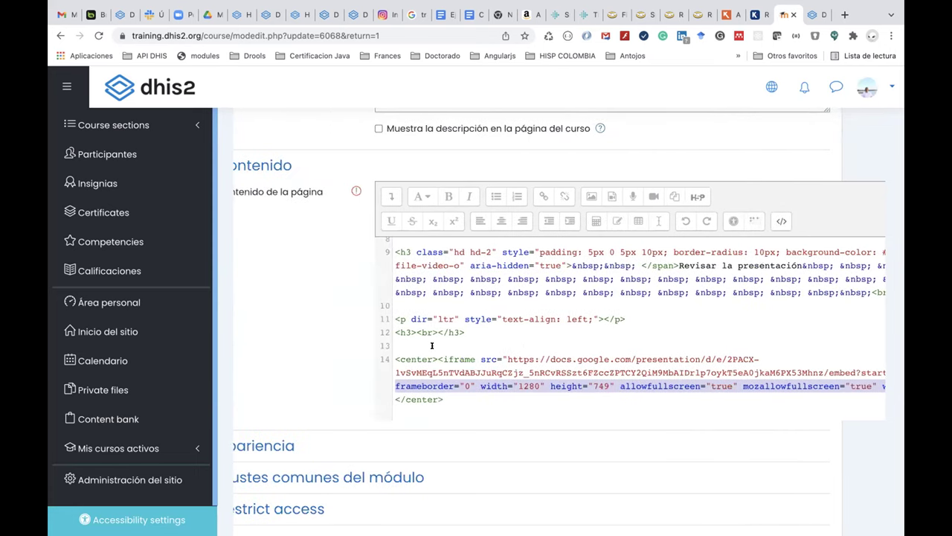
pyautogui.scroll(-5, 425, 320)
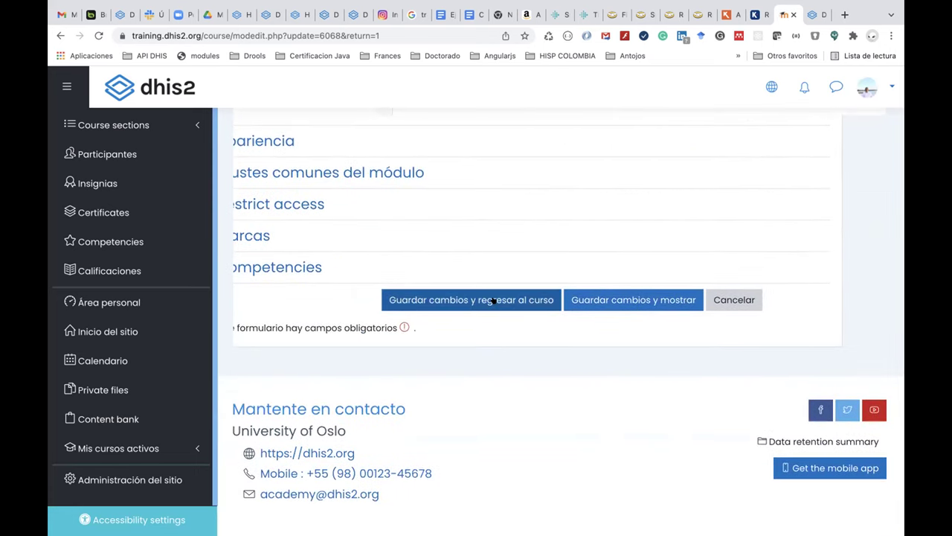
pyautogui.click(497, 299)
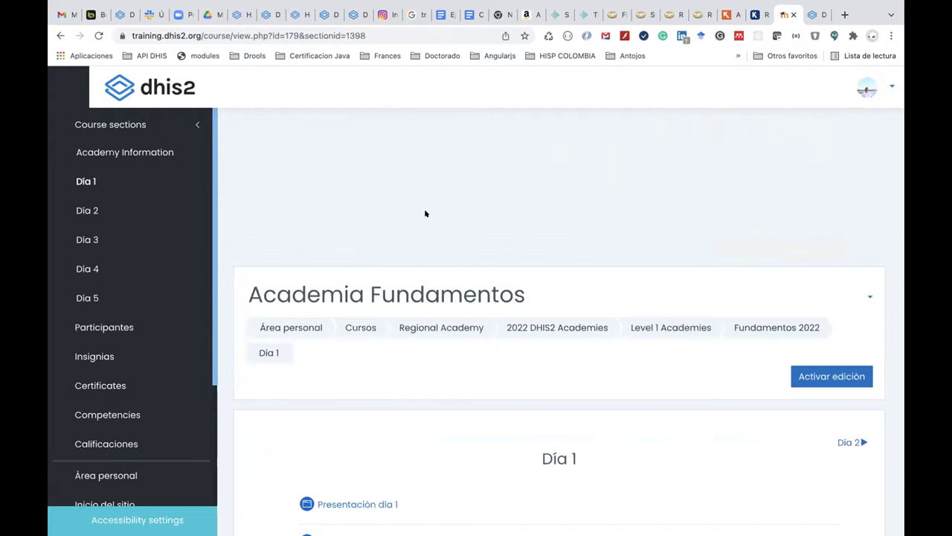
# Step: Return to the Fundamentos 2022 course page and open the Día 2 section
pyautogui.click(760, 325)
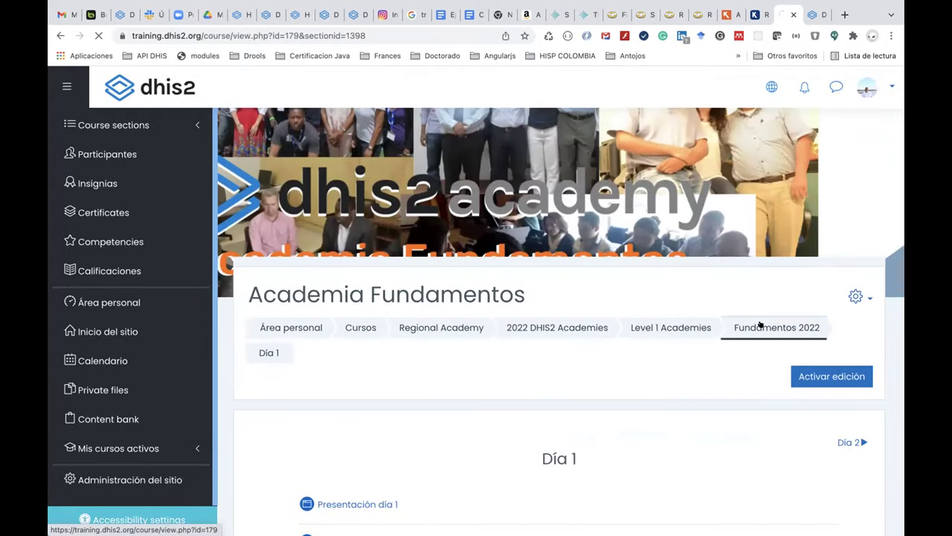
pyautogui.scroll(-5, 758, 323)
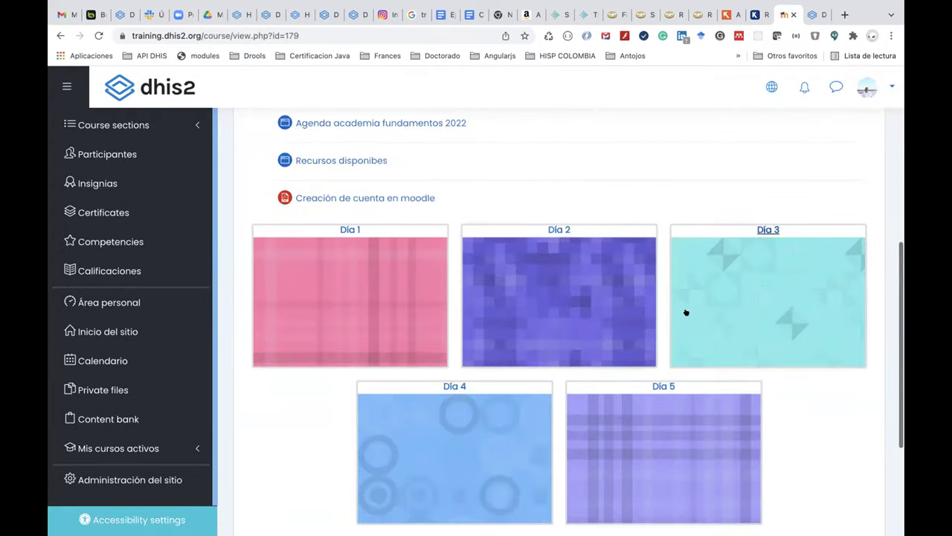
pyautogui.click(553, 229)
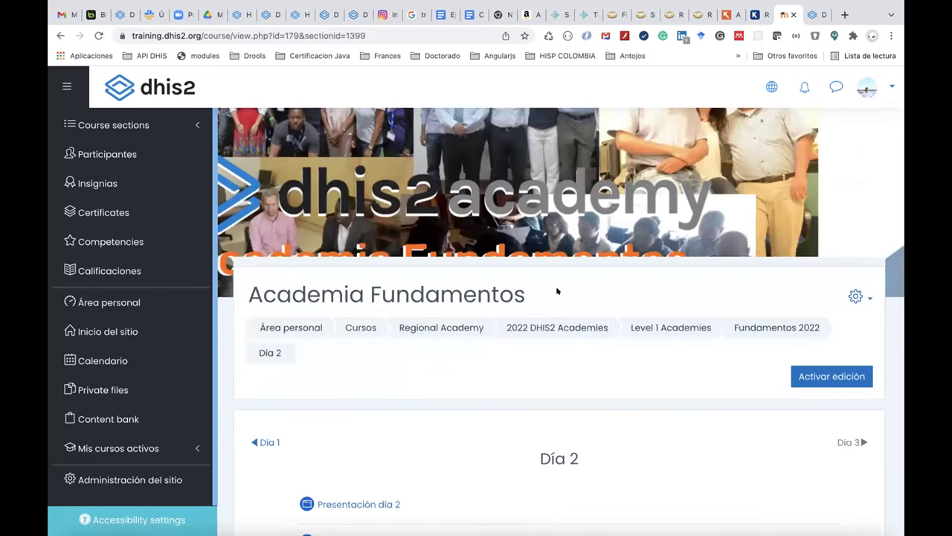
# Step: Turn on editing mode for the Día 2 section with Activar edición
pyautogui.scroll(-5, 558, 305)
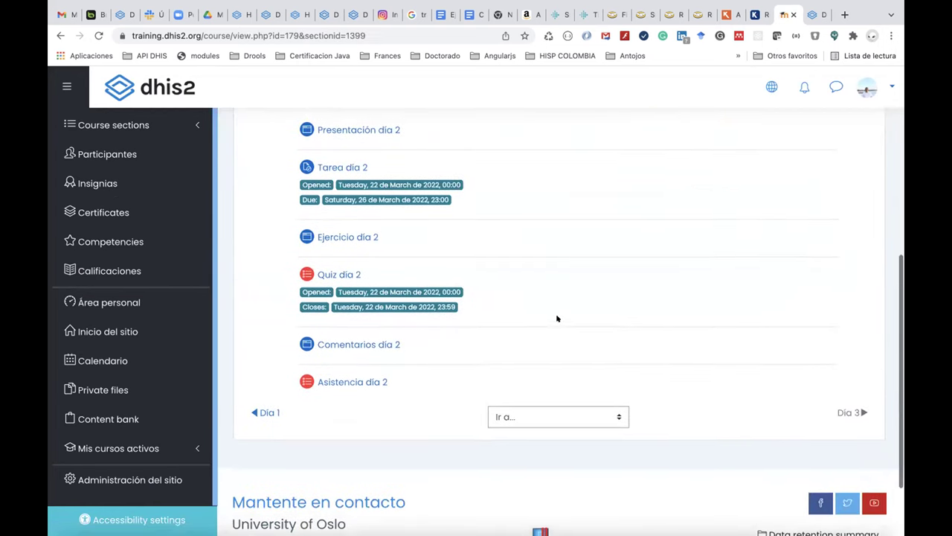
pyautogui.scroll(1, 557, 318)
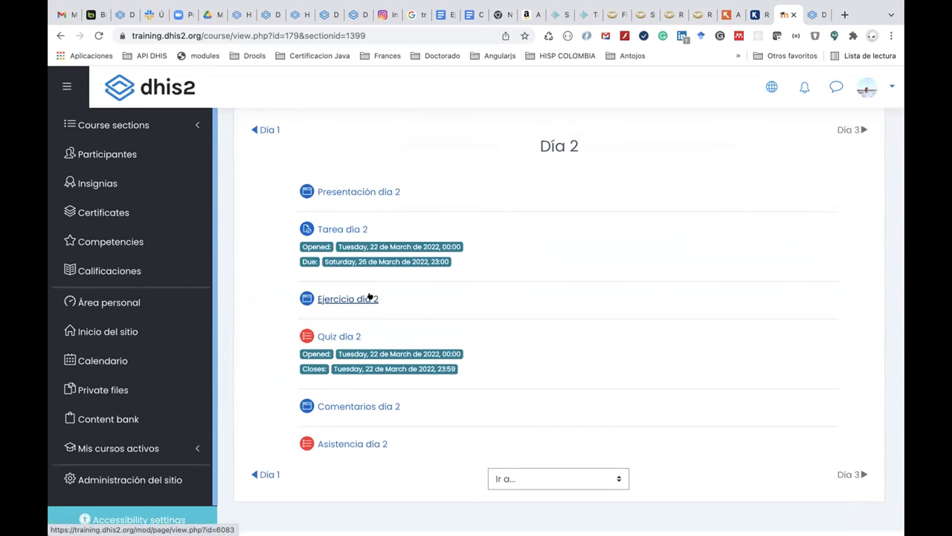
pyautogui.scroll(3, 736, 270)
pyautogui.click(833, 212)
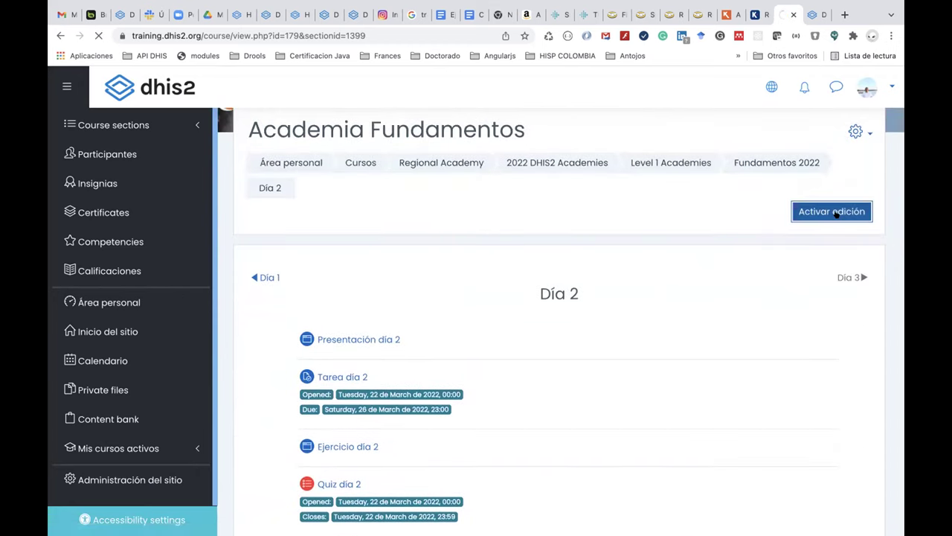
# Step: Open Editar ajustes for the Ejercicio día 2 page from its Editar menu
pyautogui.scroll(-5, 762, 322)
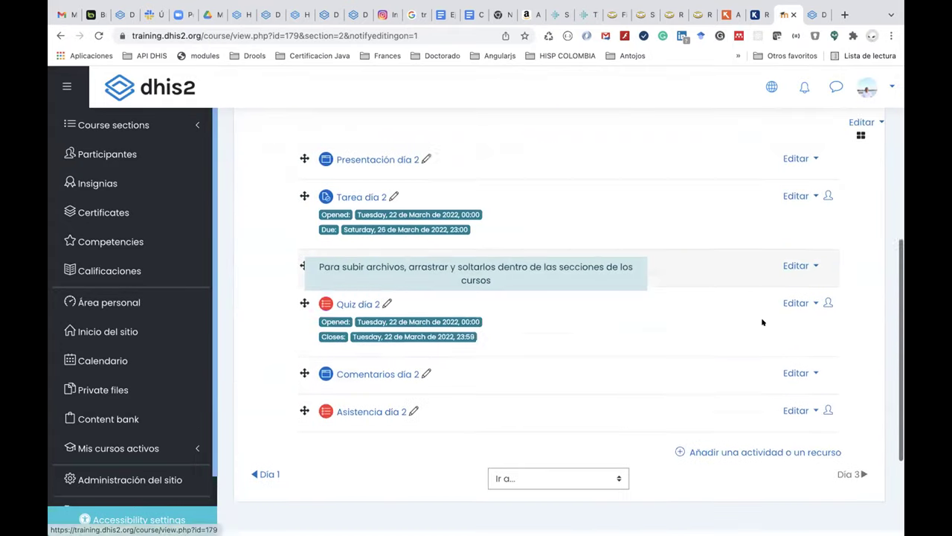
pyautogui.click(793, 248)
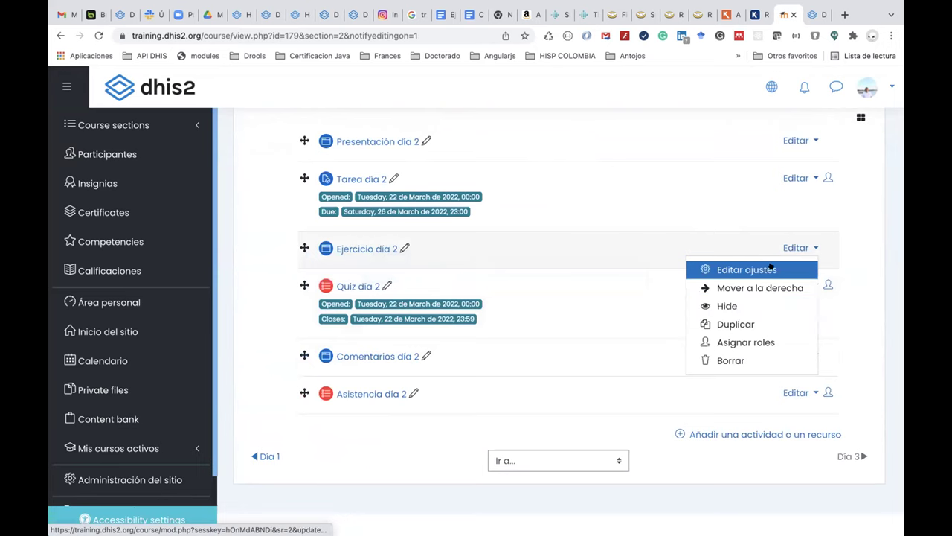
pyautogui.click(772, 267)
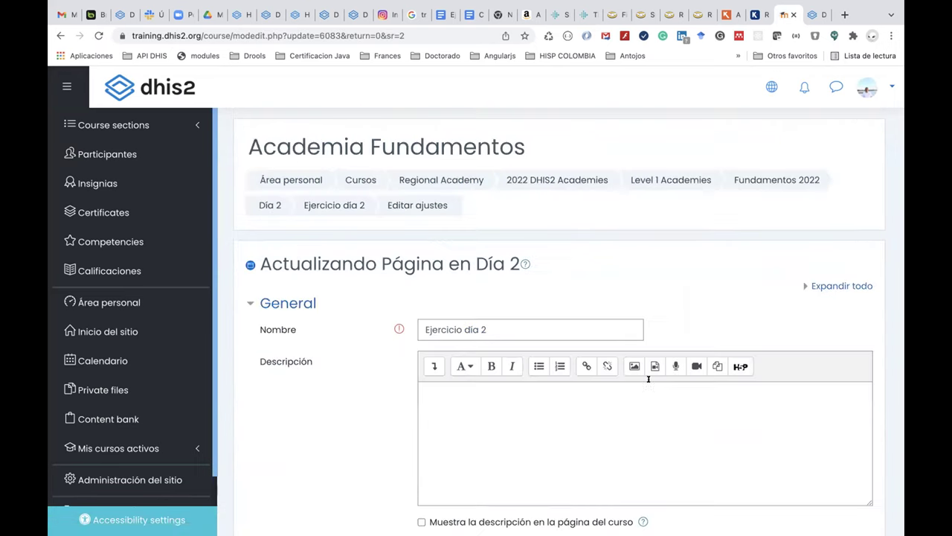
# Step: Expand the editor toolbar and switch the Ejercicio día 2 content to HTML source view
pyautogui.scroll(-5, 648, 379)
pyautogui.scroll(1, 648, 379)
pyautogui.click(426, 288)
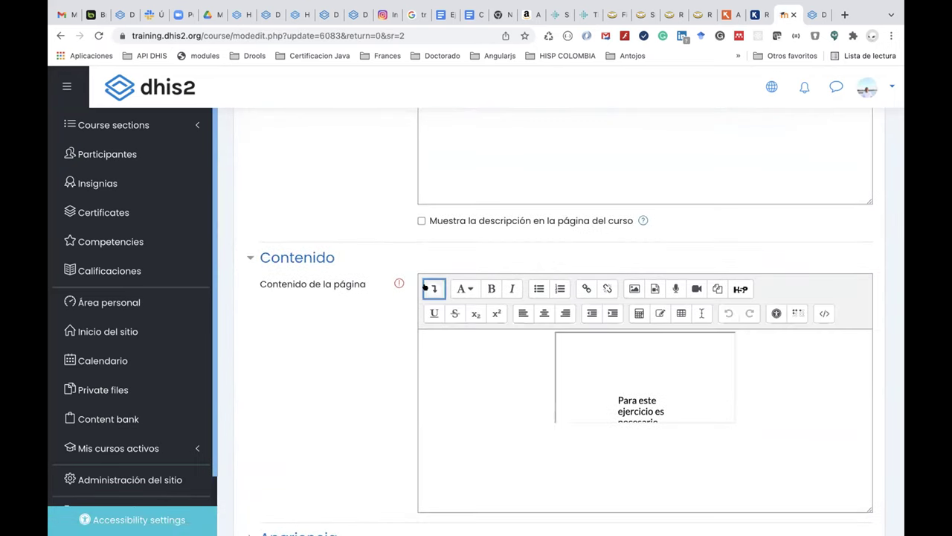
pyautogui.click(824, 313)
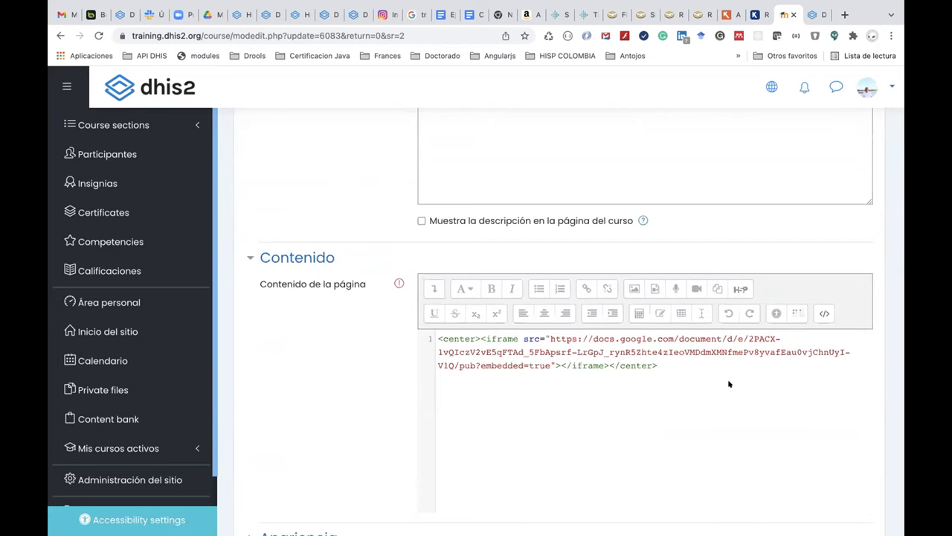
# Step: Paste frameborder="0", width="1280", height="749" and allowfullscreen after embedded=true" in the iframe
pyautogui.click(556, 365)
pyautogui.write('frameborder="0" width="1280" height="749" allowfullscreen="true" mozallowfullscreen="true" webkitallowfullscreen="true"')
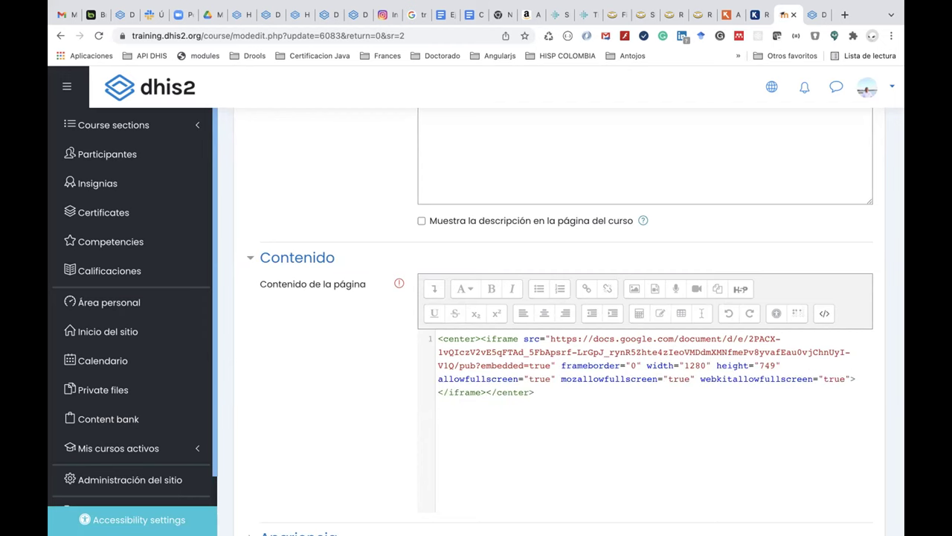
pyautogui.scroll(-4, 553, 287)
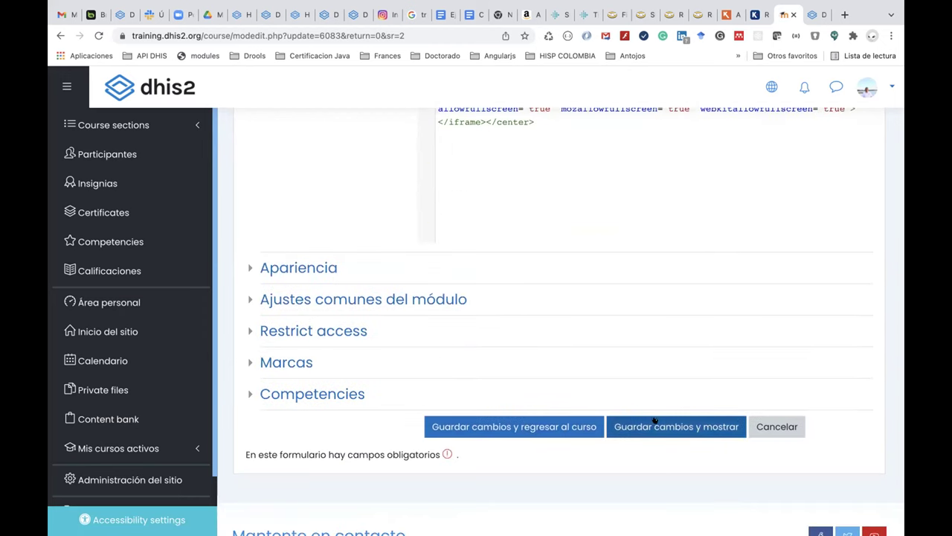
# Step: Save the Ejercicio día 2 page with Guardar cambios y mostrar
pyautogui.click(645, 428)
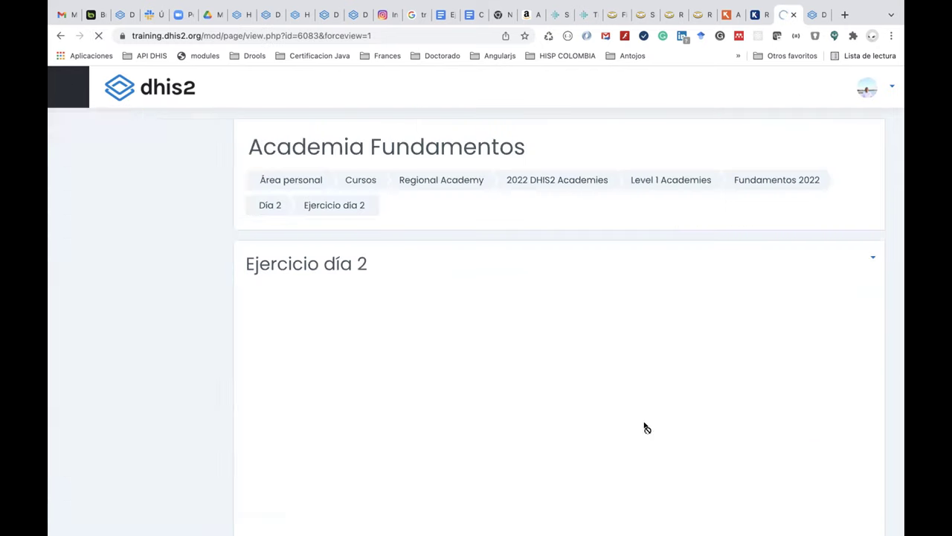
pyautogui.scroll(-5, 644, 388)
pyautogui.scroll(3, 643, 388)
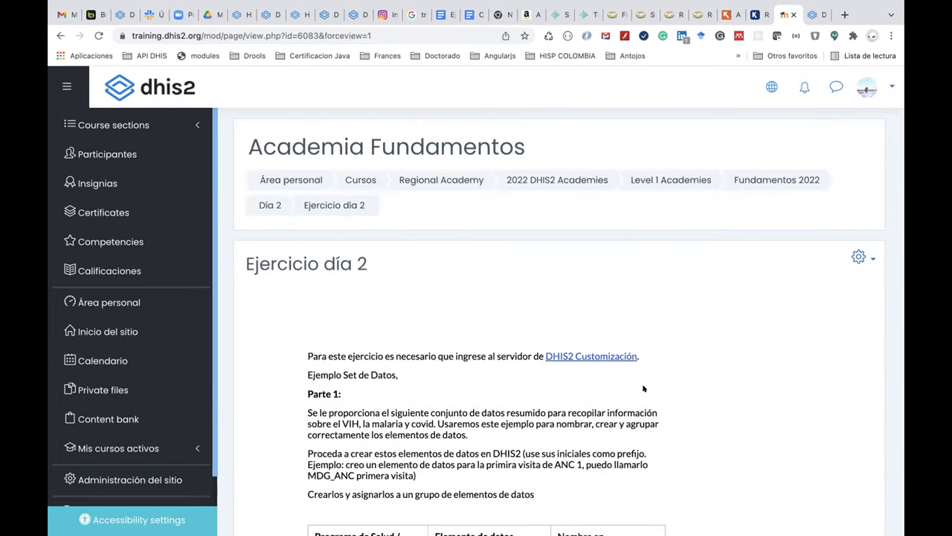
pyautogui.scroll(-1, 643, 388)
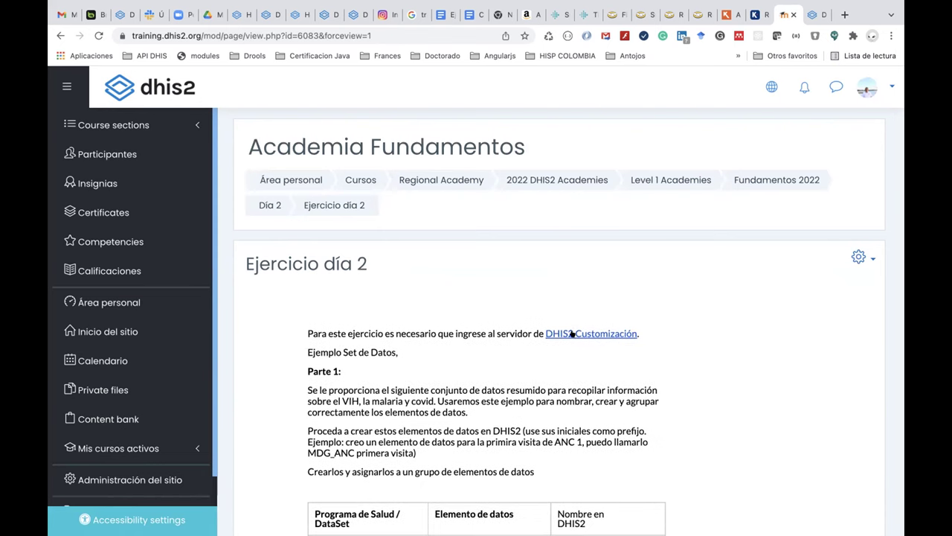
# Step: Scroll through the embedded exercise document to check the data element table and Partes 2–4
pyautogui.scroll(-2, 577, 380)
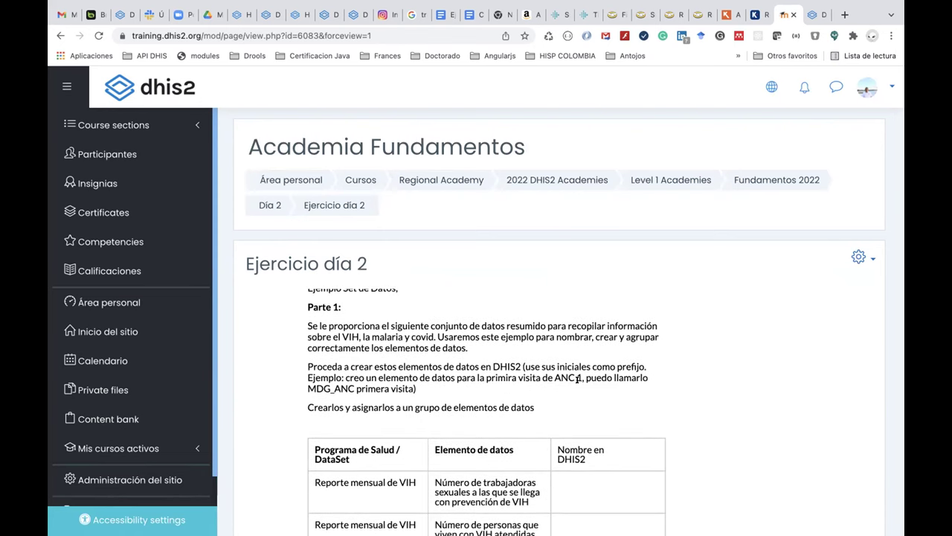
pyautogui.scroll(1, 577, 380)
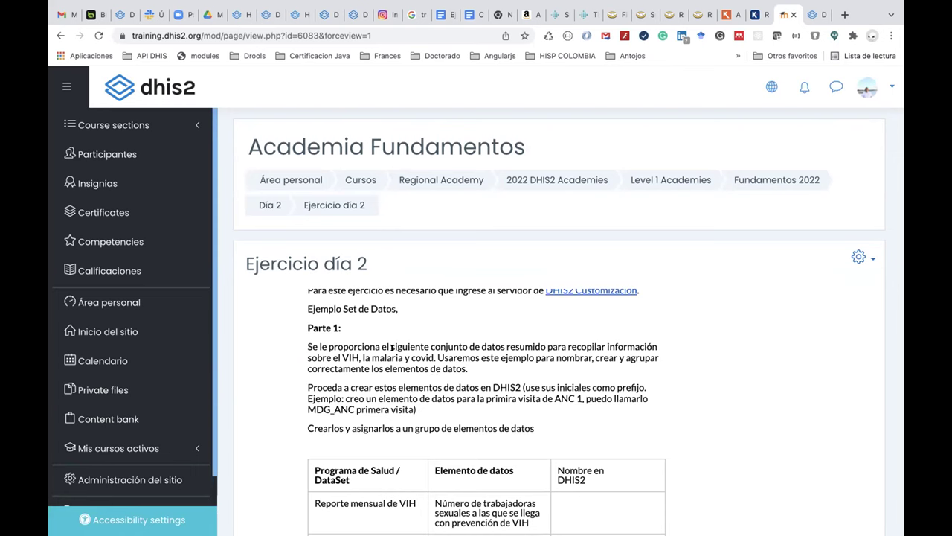
pyautogui.scroll(-5, 459, 360)
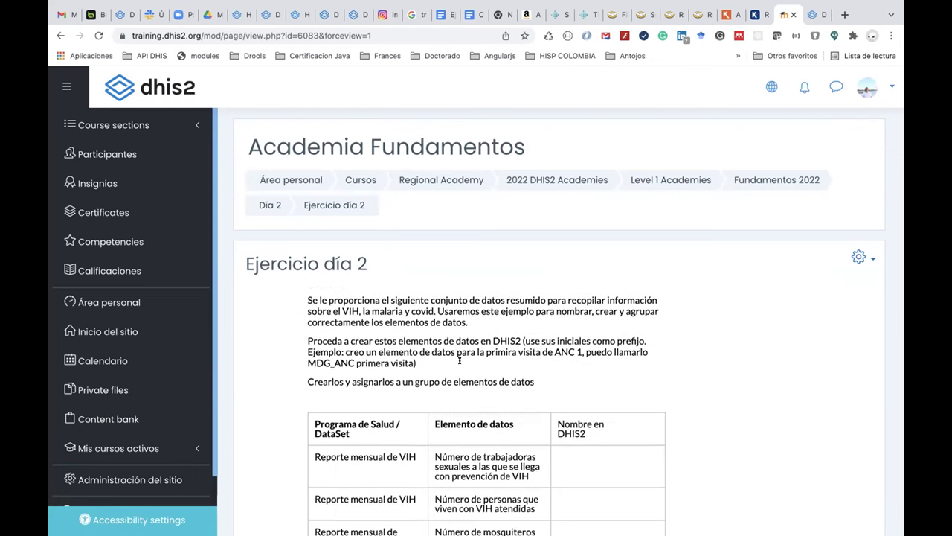
pyautogui.scroll(-1, 477, 386)
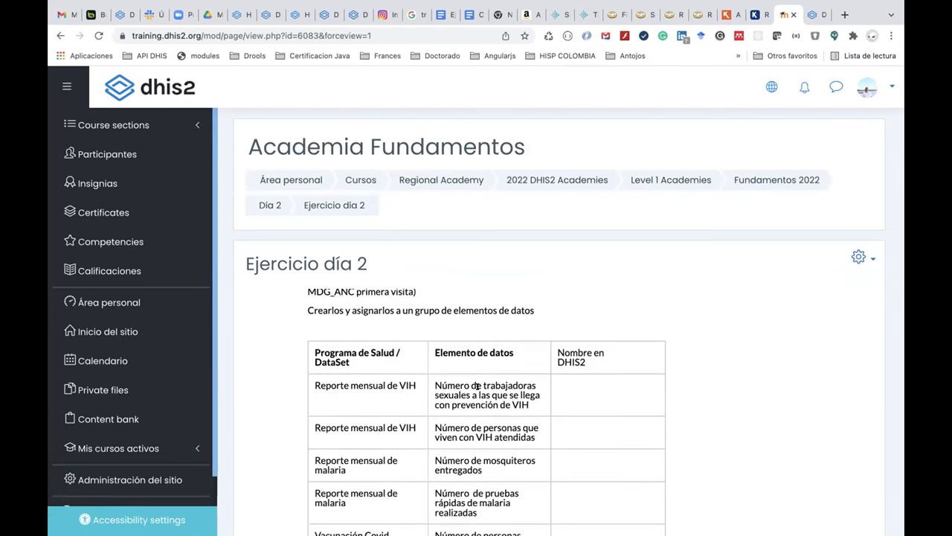
pyautogui.scroll(-4, 477, 386)
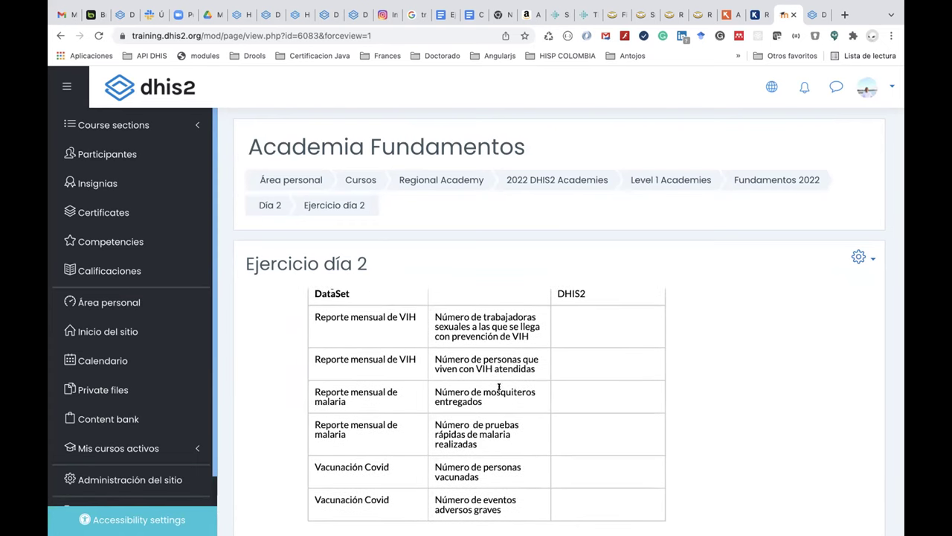
pyautogui.scroll(-3, 498, 386)
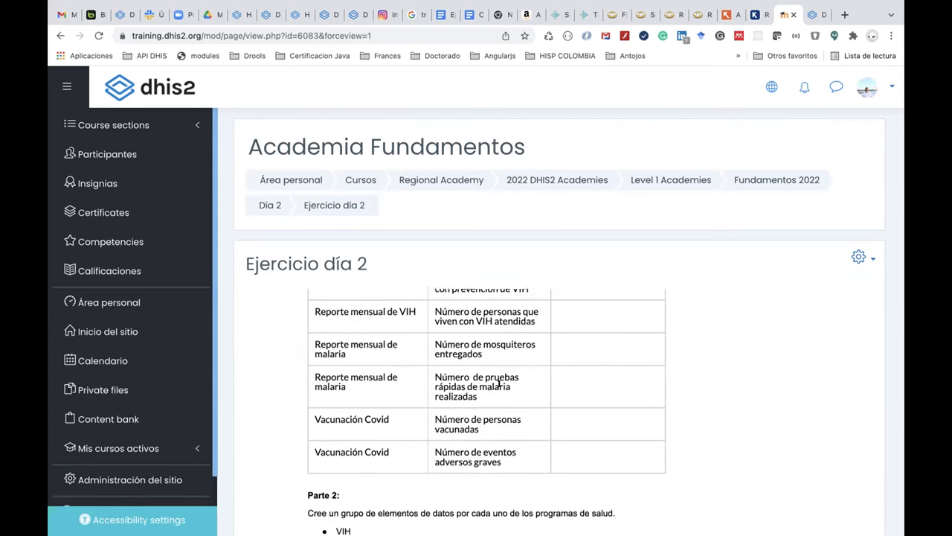
pyautogui.scroll(1, 498, 347)
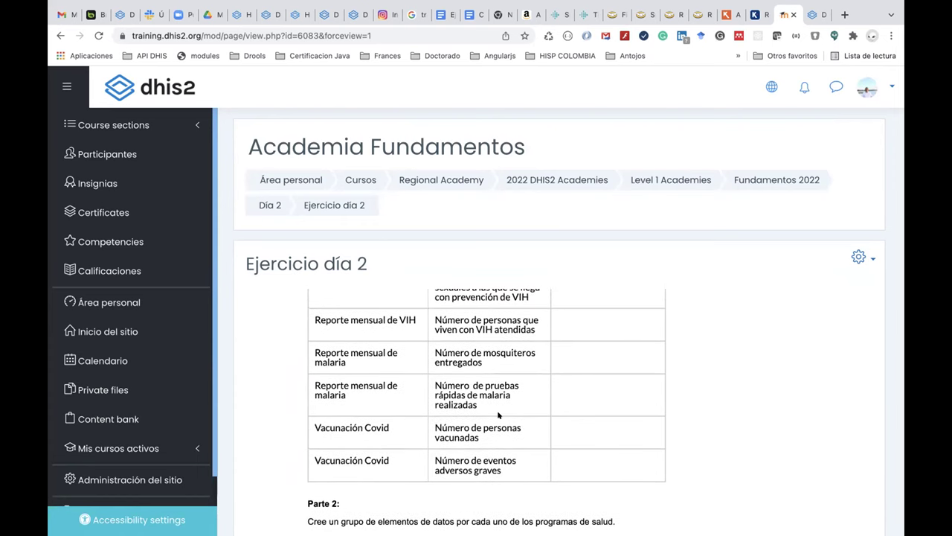
pyautogui.scroll(-3, 498, 414)
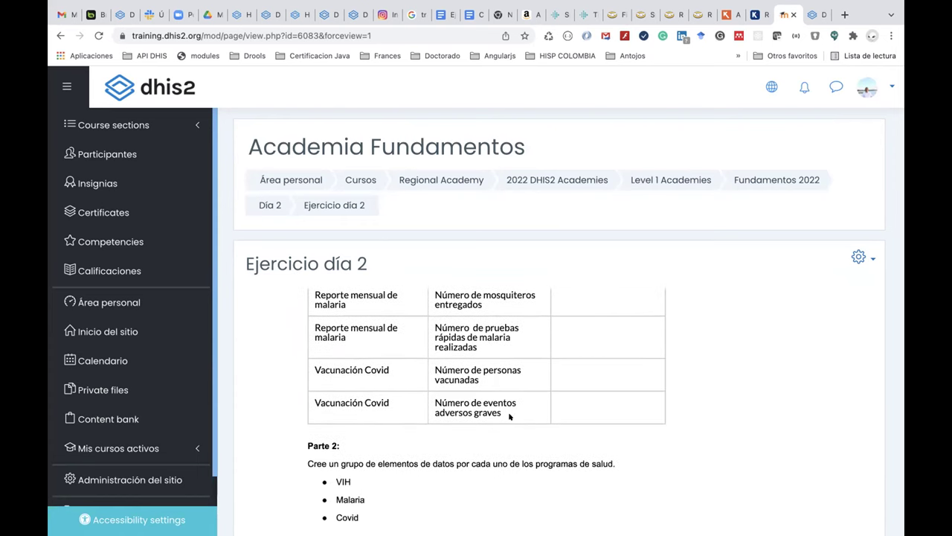
pyautogui.scroll(5, 509, 417)
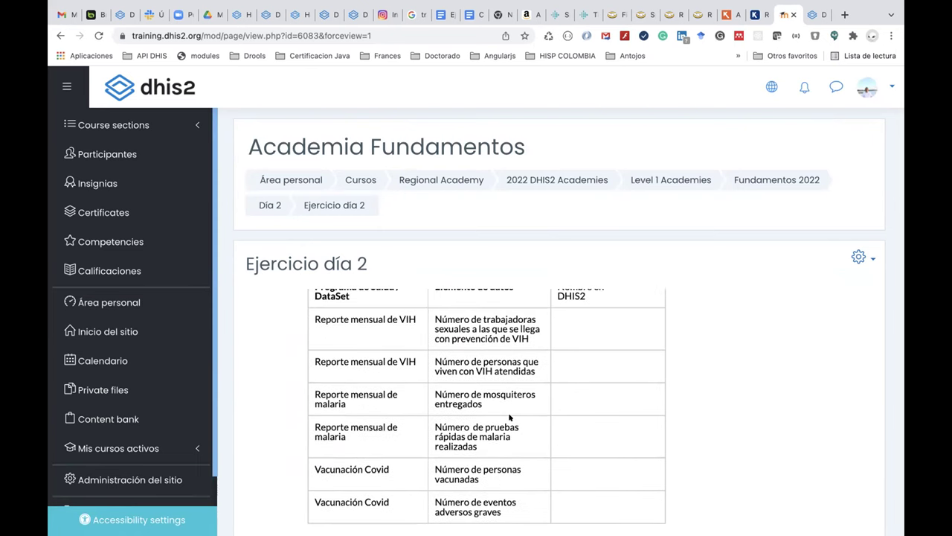
pyautogui.scroll(-2, 510, 418)
pyautogui.scroll(5, 510, 417)
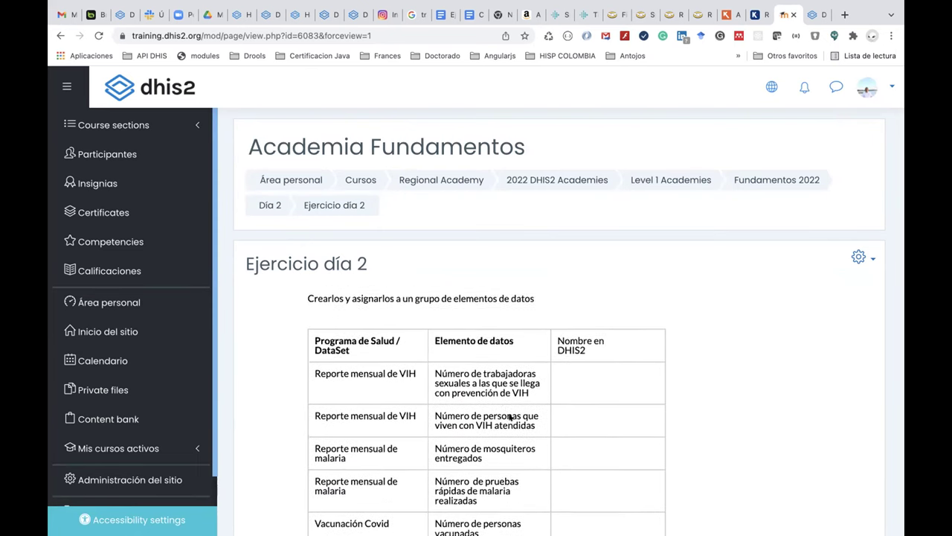
pyautogui.scroll(2, 532, 521)
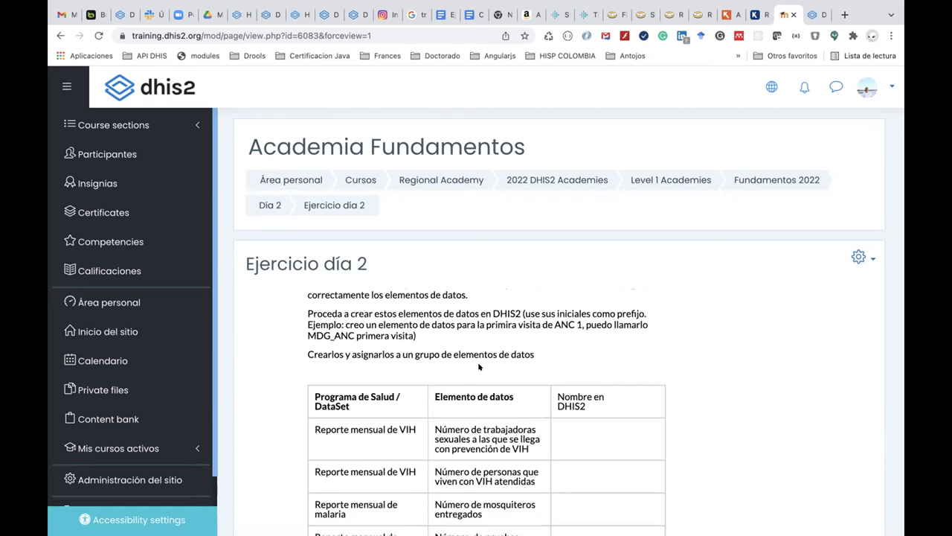
pyautogui.scroll(-4, 528, 413)
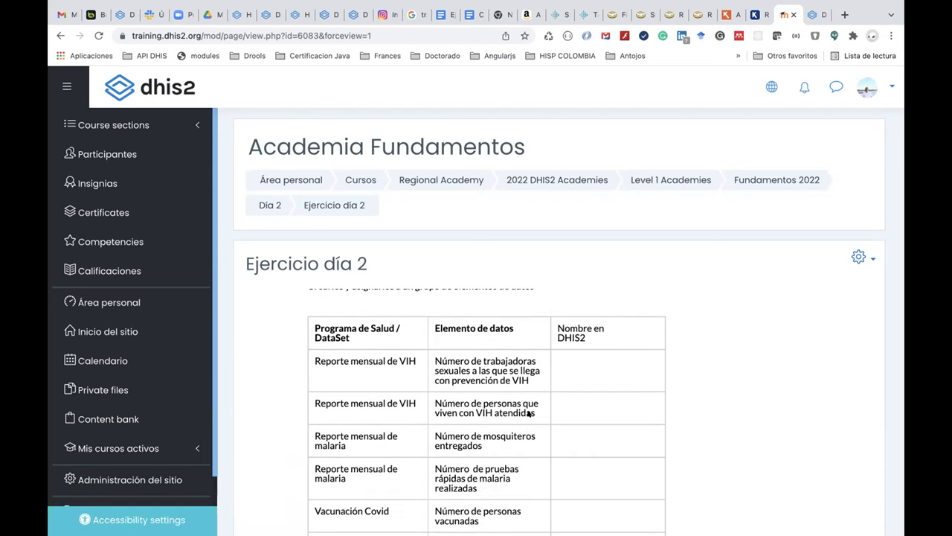
pyautogui.scroll(-2, 528, 413)
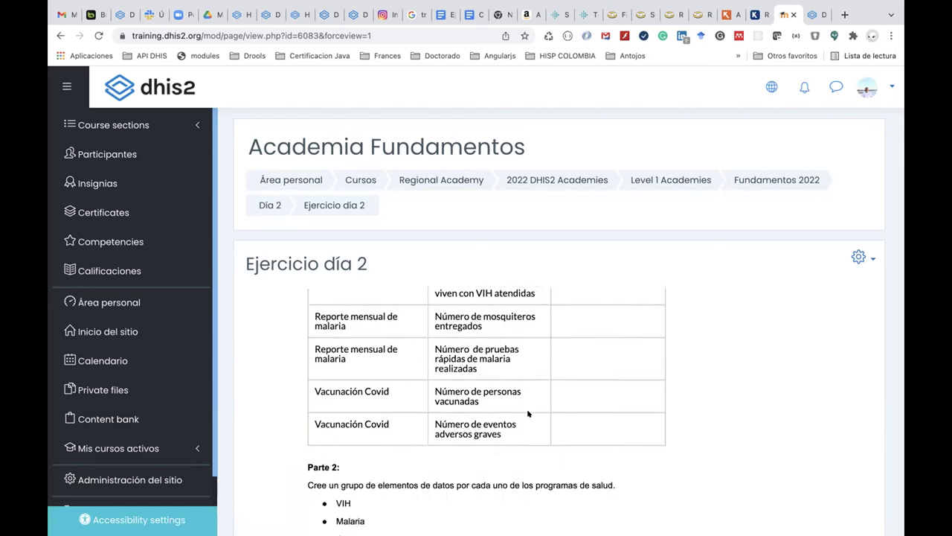
pyautogui.scroll(-2, 528, 414)
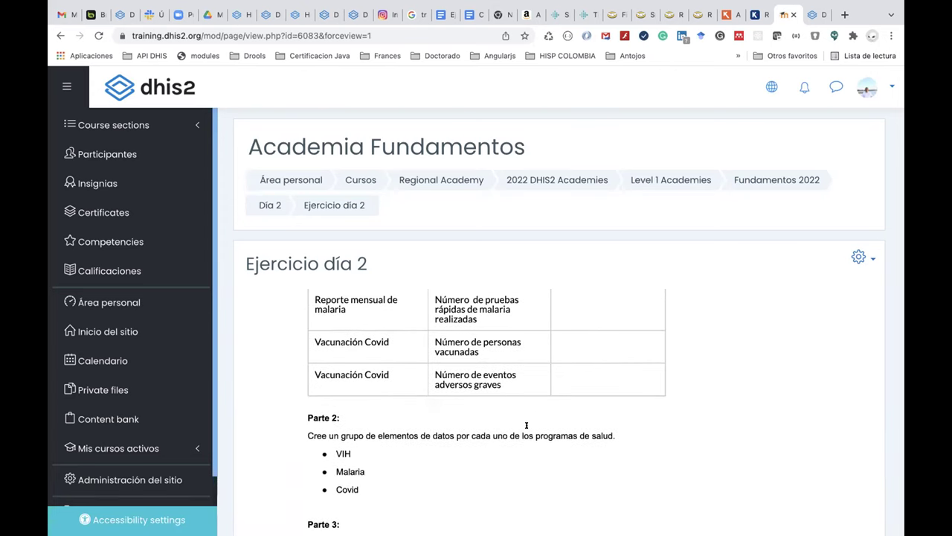
pyautogui.scroll(-3, 526, 425)
pyautogui.scroll(3, 526, 427)
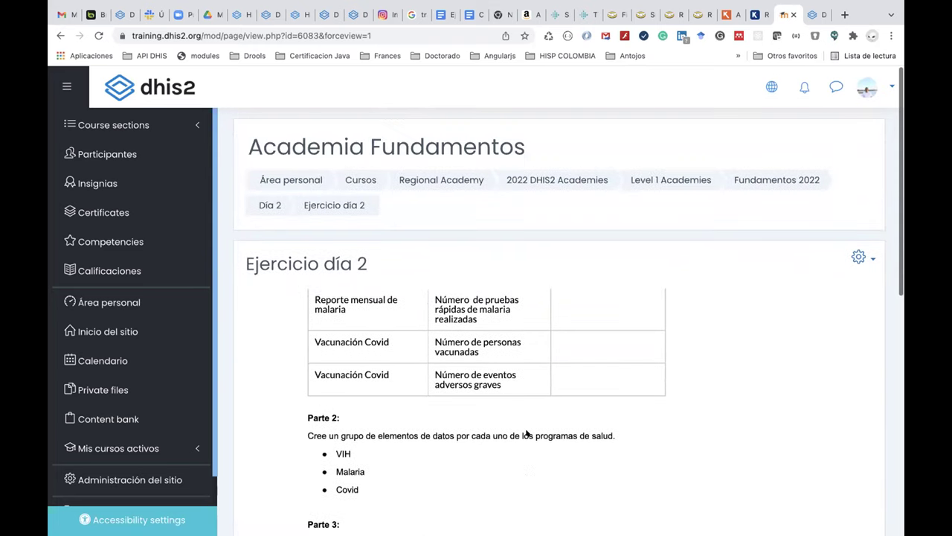
pyautogui.scroll(3, 521, 364)
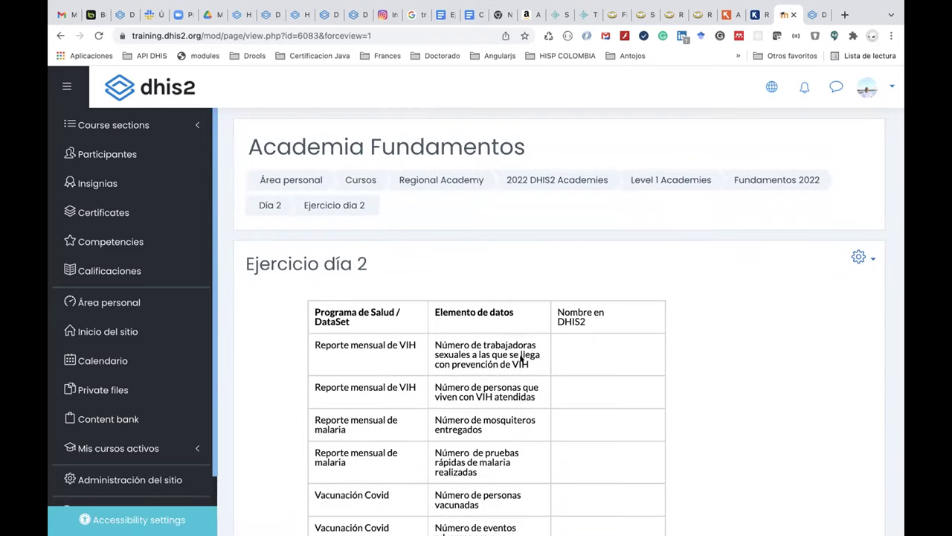
pyautogui.scroll(-2, 521, 360)
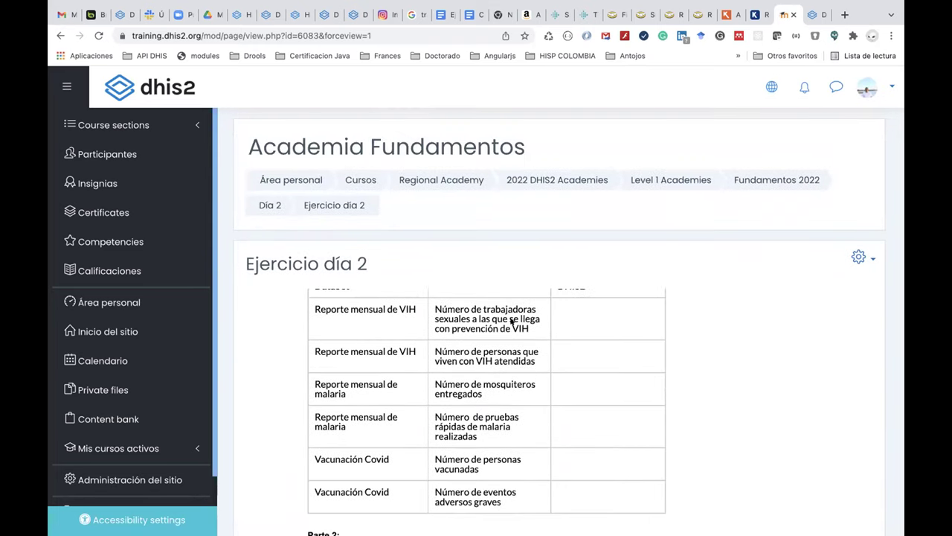
pyautogui.scroll(-3, 517, 399)
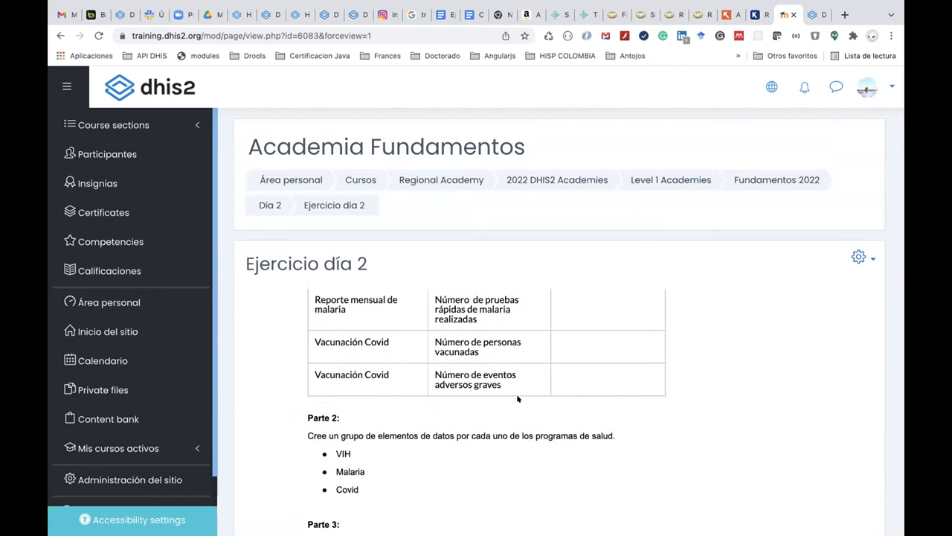
pyautogui.scroll(-3, 518, 399)
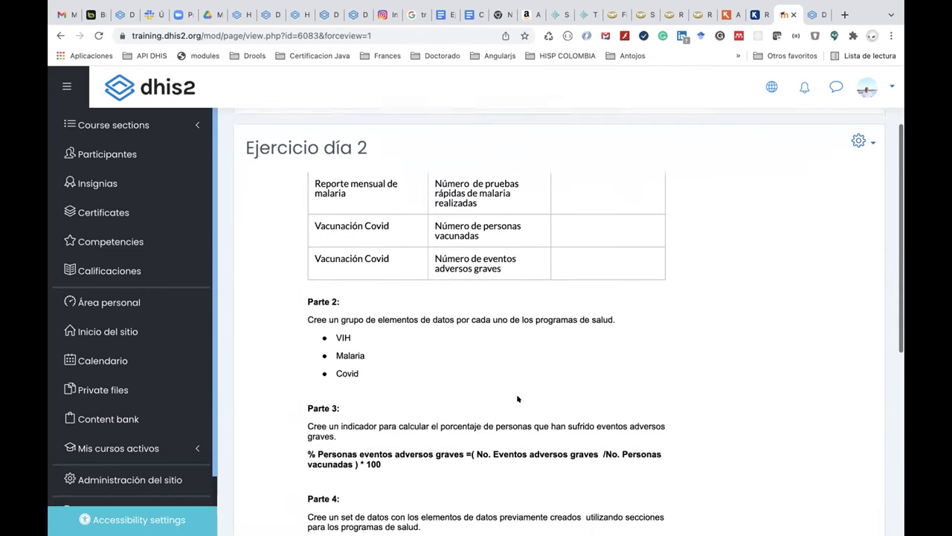
pyautogui.scroll(3, 517, 399)
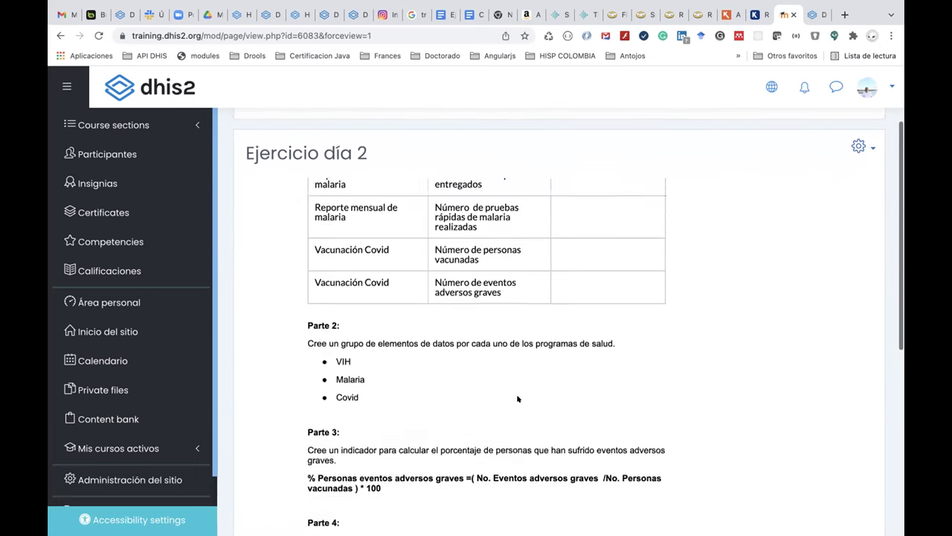
pyautogui.scroll(1, 518, 399)
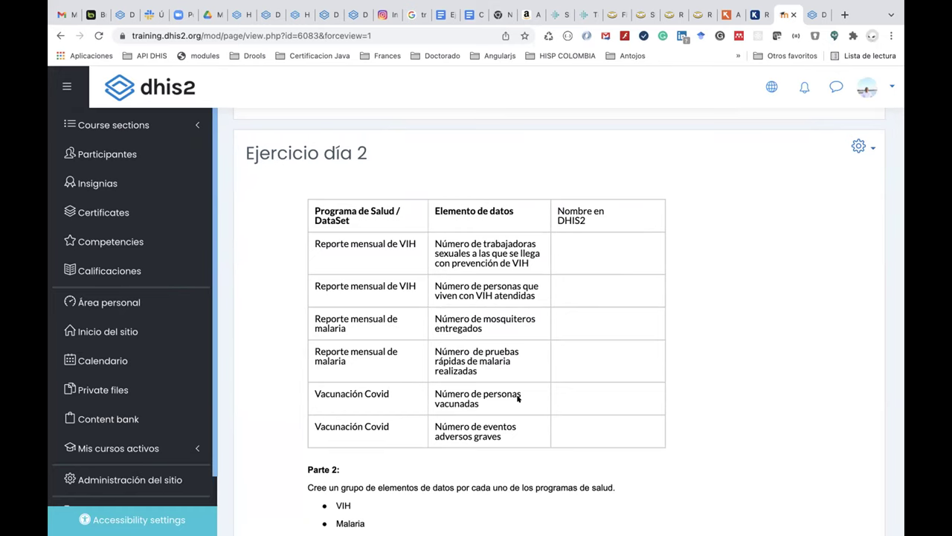
# Step: Reread the exercise table and parts in the Academy assignment, then return to the DHIS2 tab
pyautogui.scroll(-3, 517, 398)
pyautogui.scroll(-1, 518, 399)
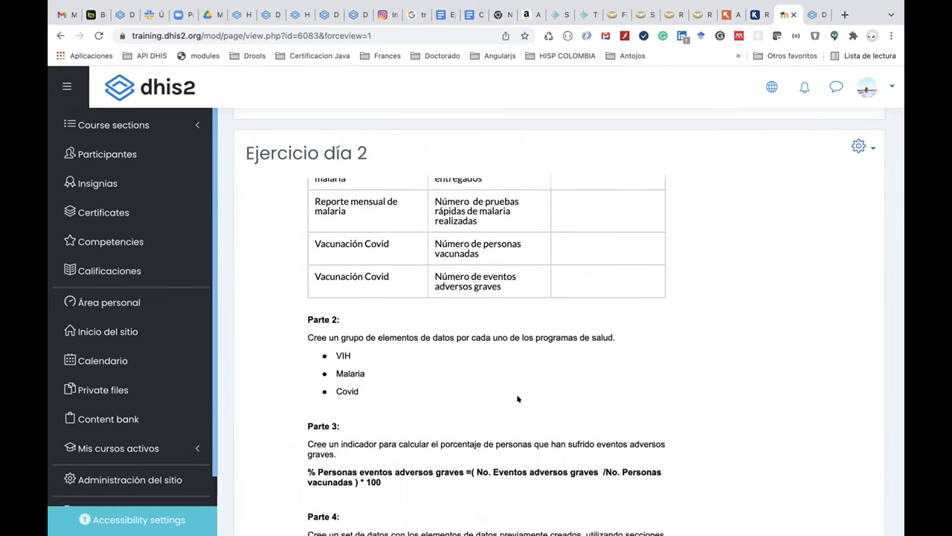
pyautogui.scroll(-2, 517, 399)
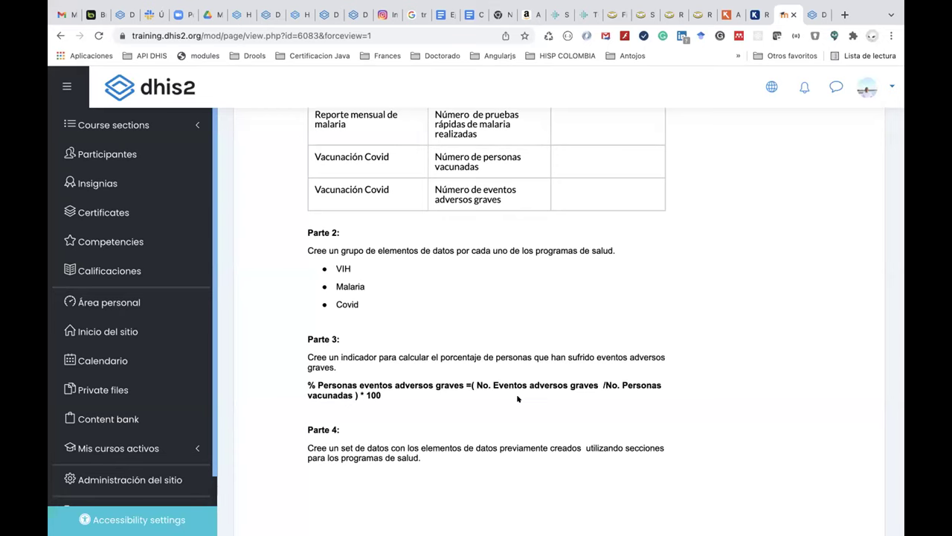
pyautogui.scroll(-3, 518, 399)
pyautogui.scroll(-1, 518, 399)
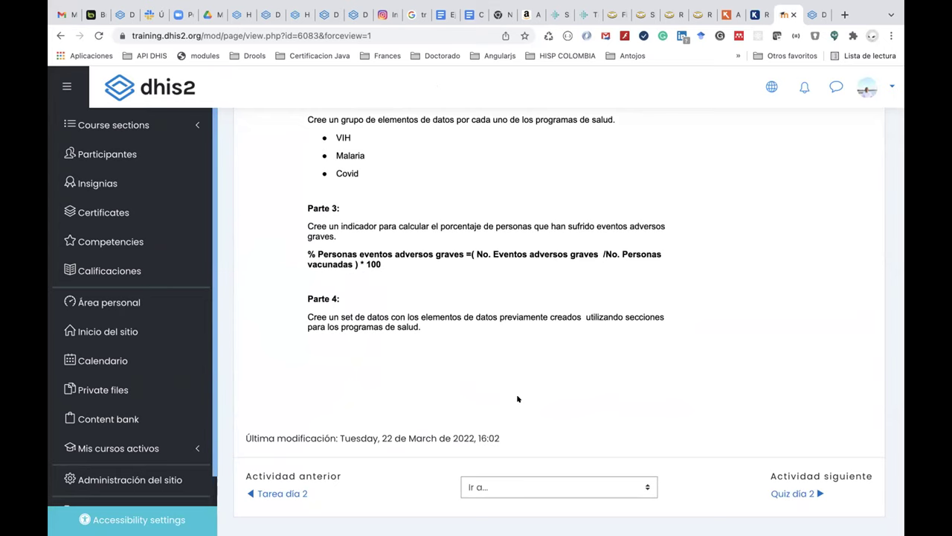
pyautogui.scroll(1, 517, 399)
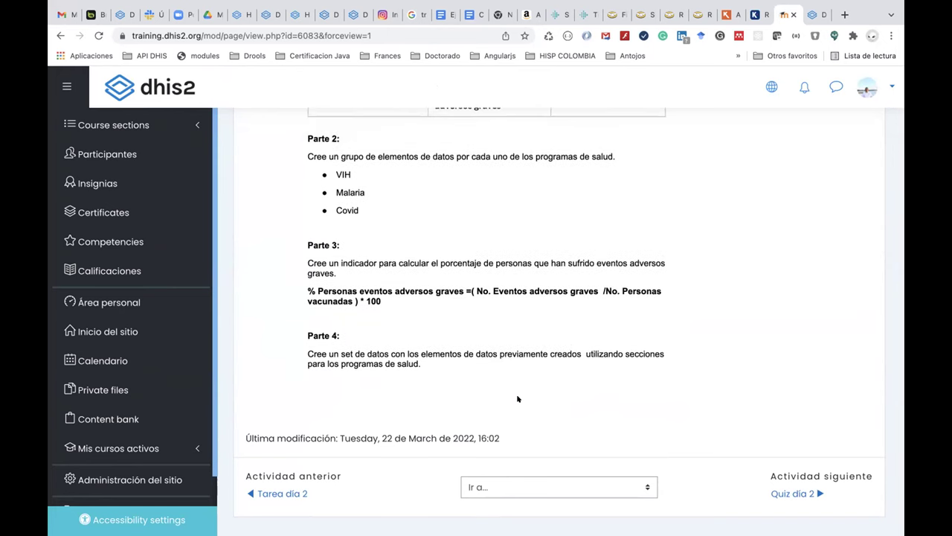
pyautogui.scroll(9, 517, 399)
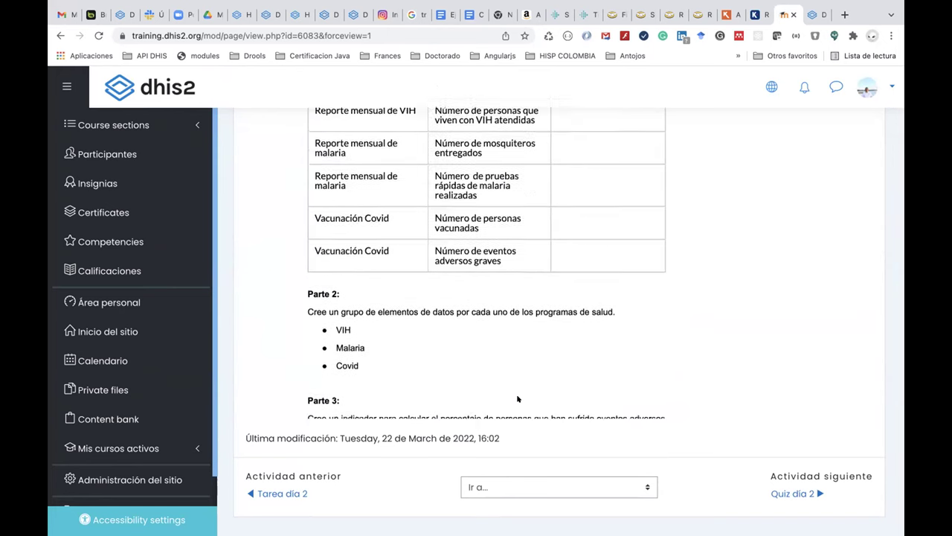
pyautogui.scroll(2, 517, 399)
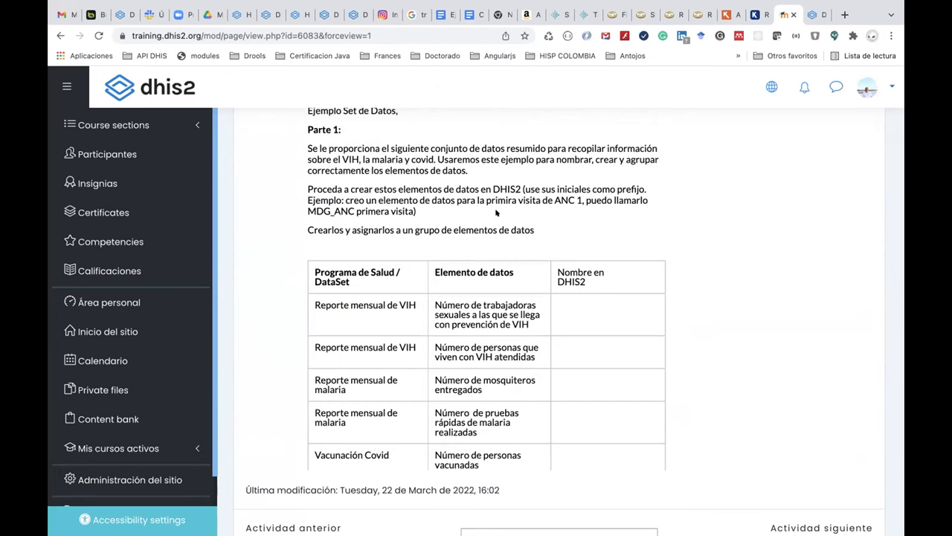
pyautogui.scroll(-2, 488, 367)
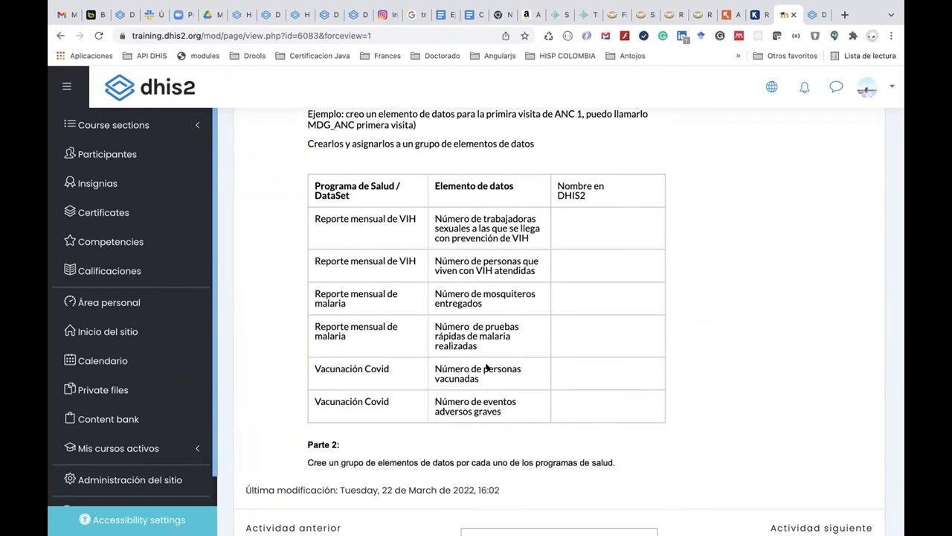
pyautogui.scroll(-1, 486, 366)
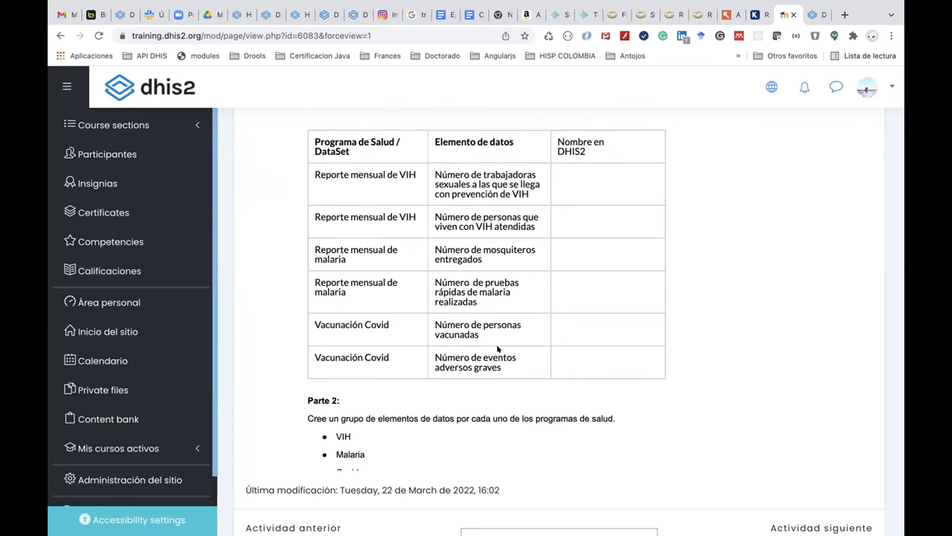
pyautogui.scroll(-5, 497, 347)
pyautogui.scroll(3, 498, 347)
pyautogui.scroll(3, 471, 225)
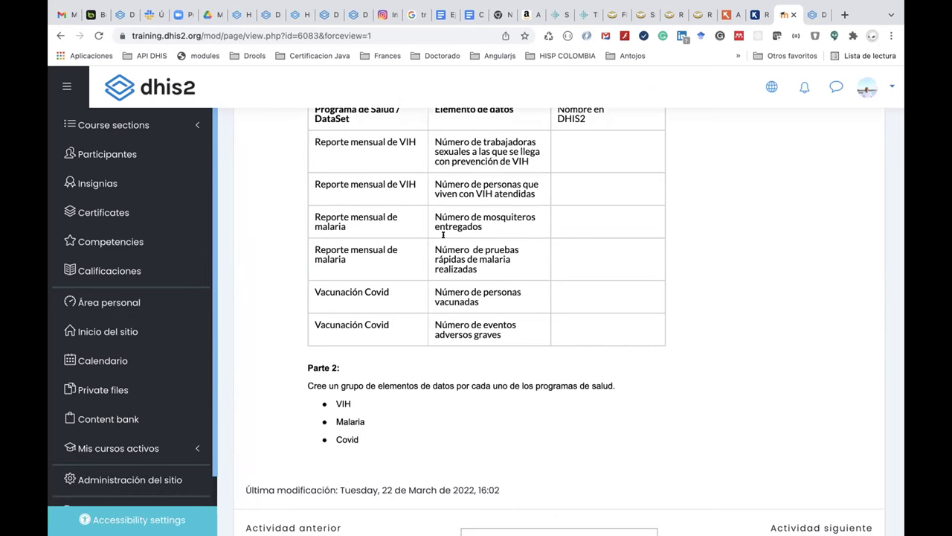
pyautogui.scroll(-1, 516, 270)
pyautogui.scroll(-1, 516, 270)
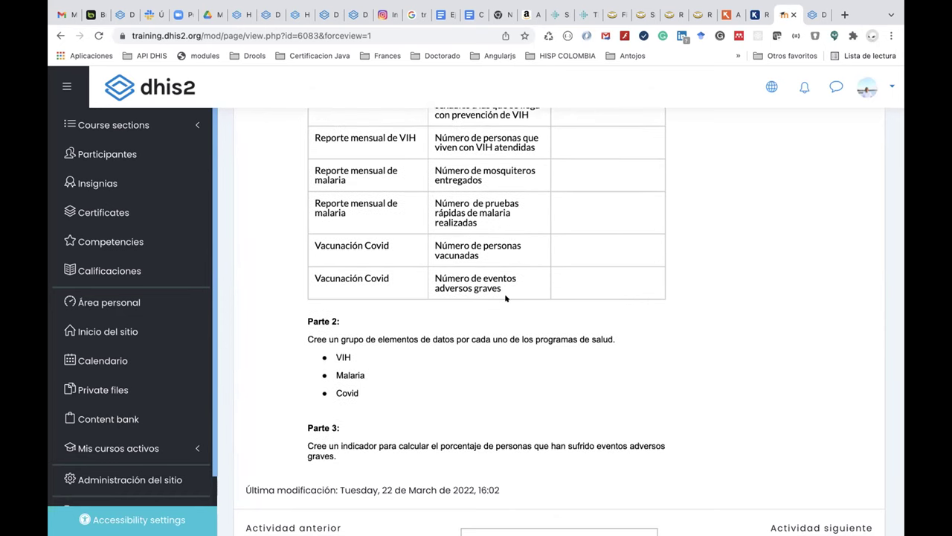
pyautogui.scroll(-2, 505, 297)
pyautogui.scroll(4, 514, 253)
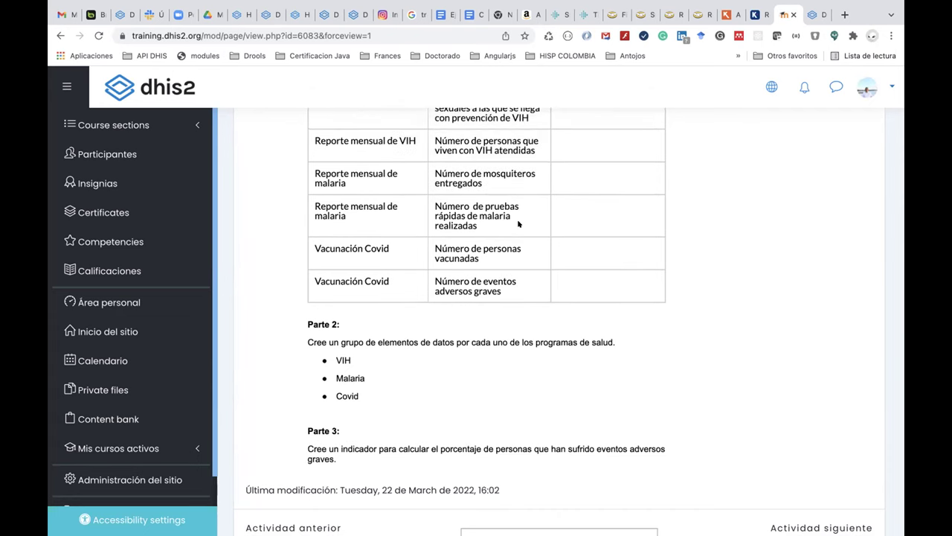
pyautogui.scroll(1, 536, 231)
pyautogui.scroll(-1, 563, 244)
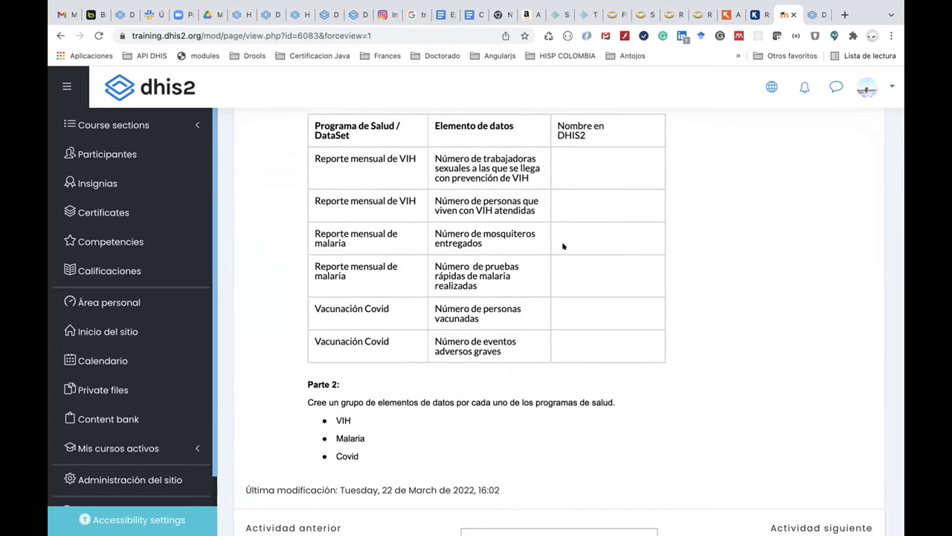
pyautogui.scroll(-5, 489, 347)
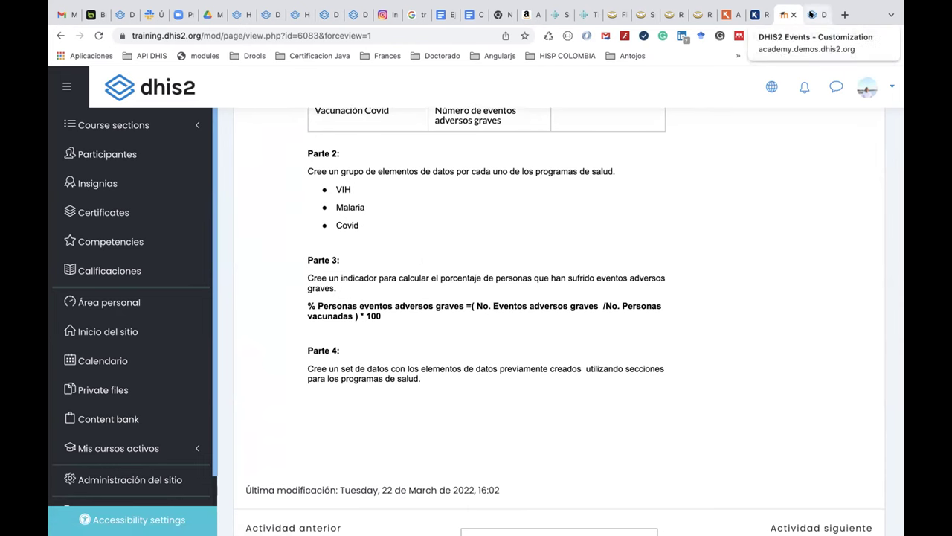
pyautogui.click(811, 14)
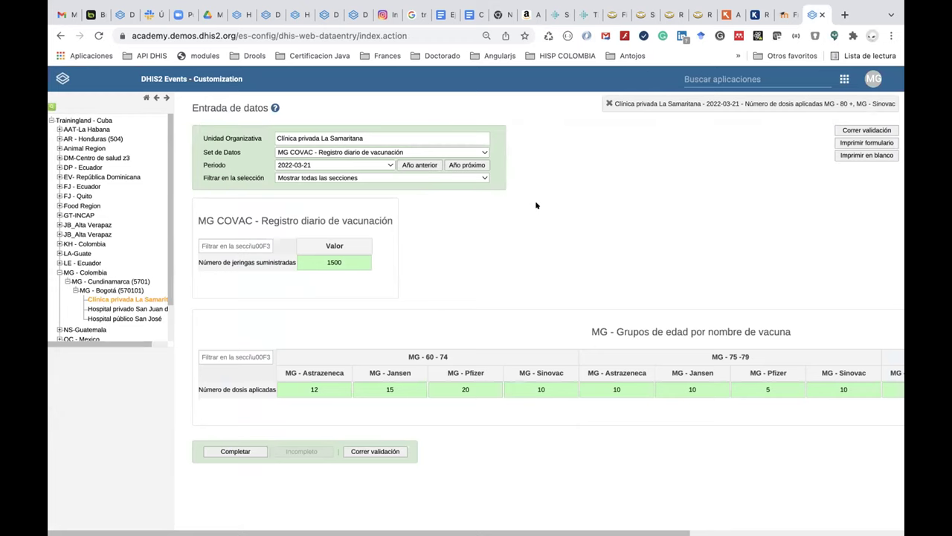
# Step: Search the apps for 'set' and open Set de Datos in Maintenance
pyautogui.moveTo(690, 4)
pyautogui.click(690, 80)
pyautogui.write('set')
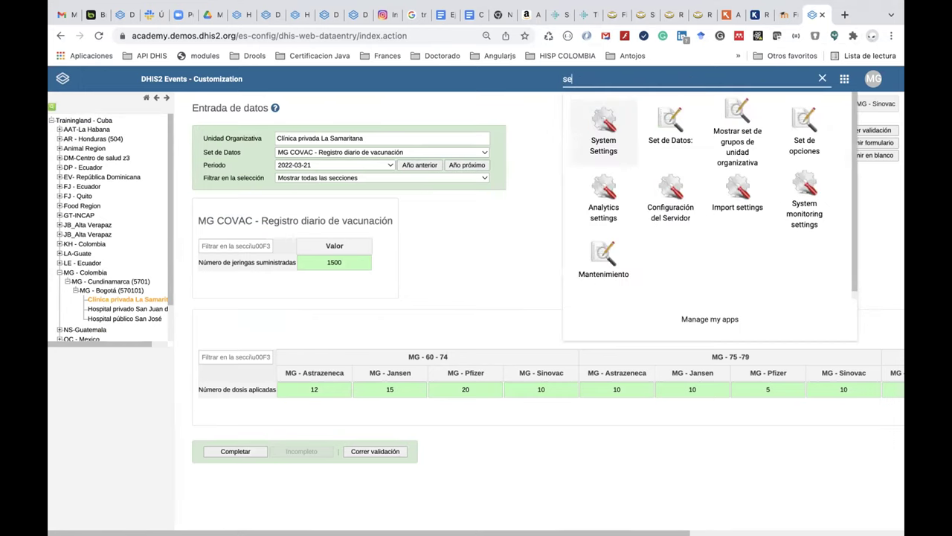
pyautogui.click(672, 127)
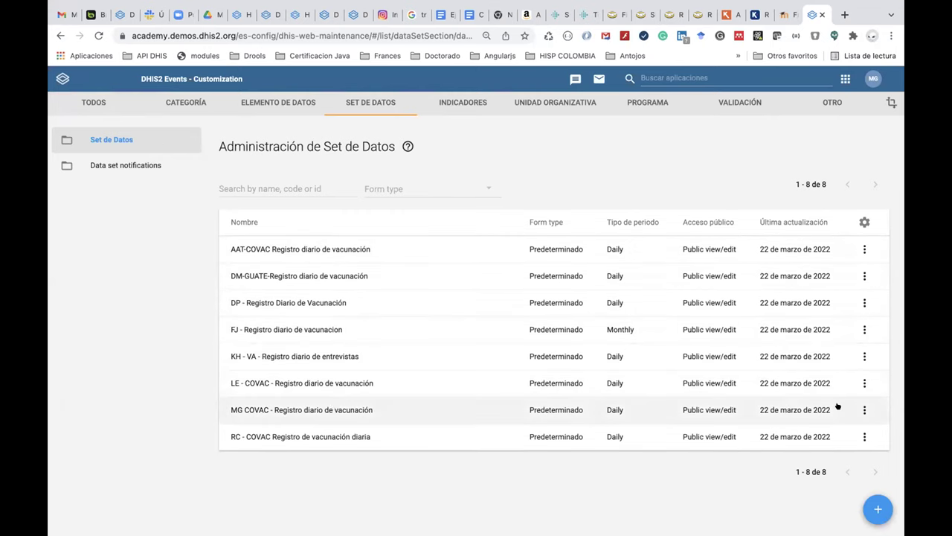
# Step: Glance at the MG COVAC data set's edit form, then choose Manage sections from its actions menu
pyautogui.click(861, 409)
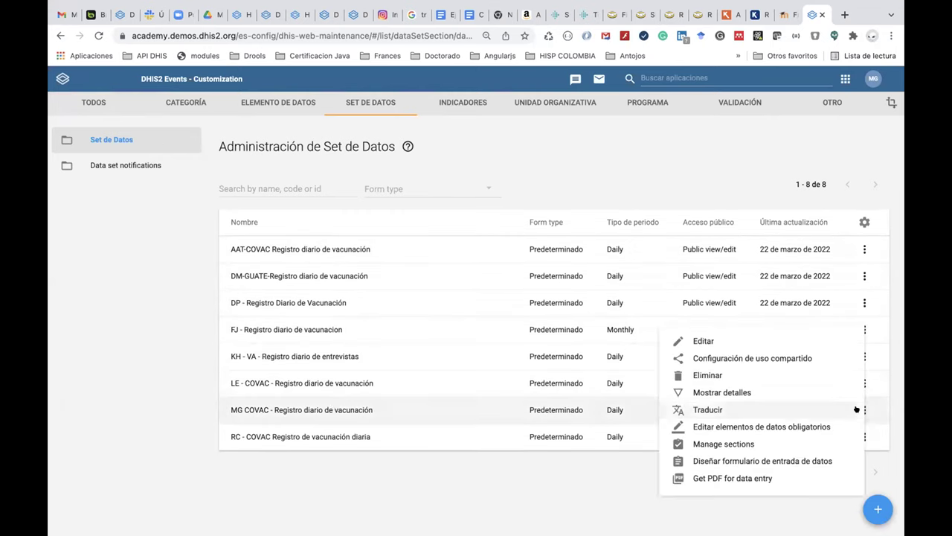
pyautogui.click(814, 340)
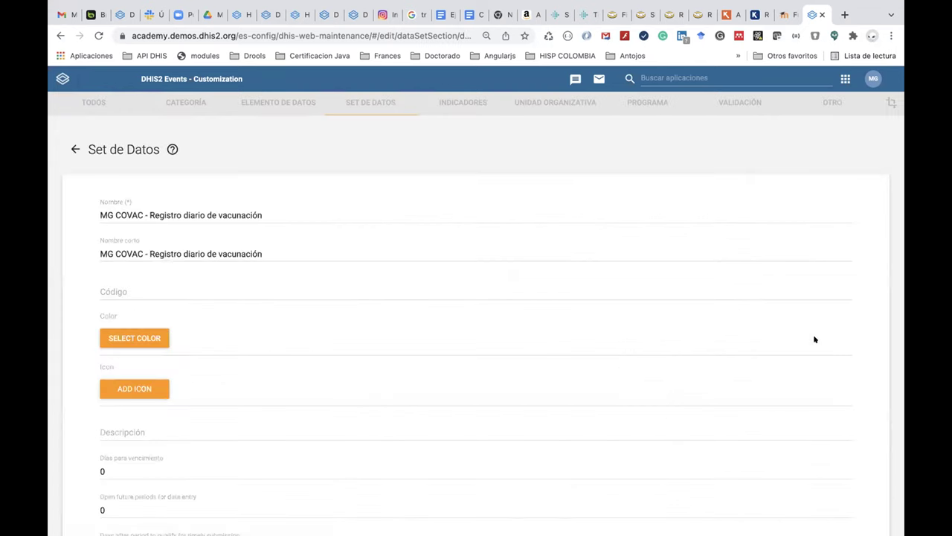
pyautogui.scroll(-5, 814, 336)
pyautogui.scroll(4, 814, 334)
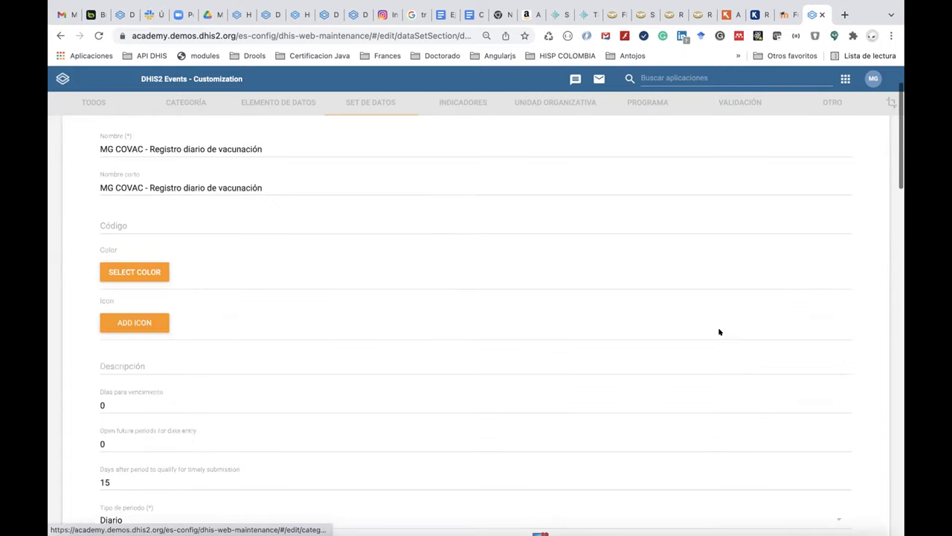
pyautogui.scroll(2, 720, 332)
pyautogui.click(74, 147)
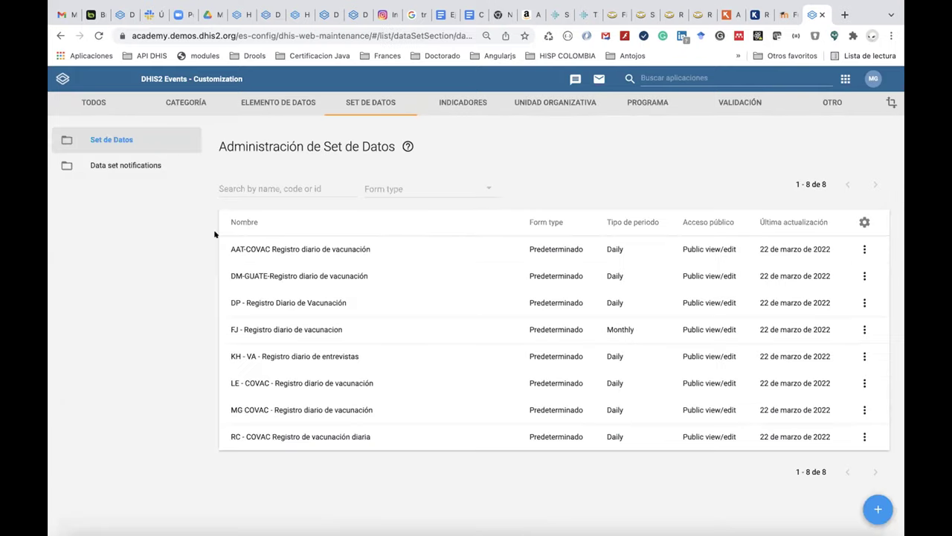
pyautogui.click(855, 409)
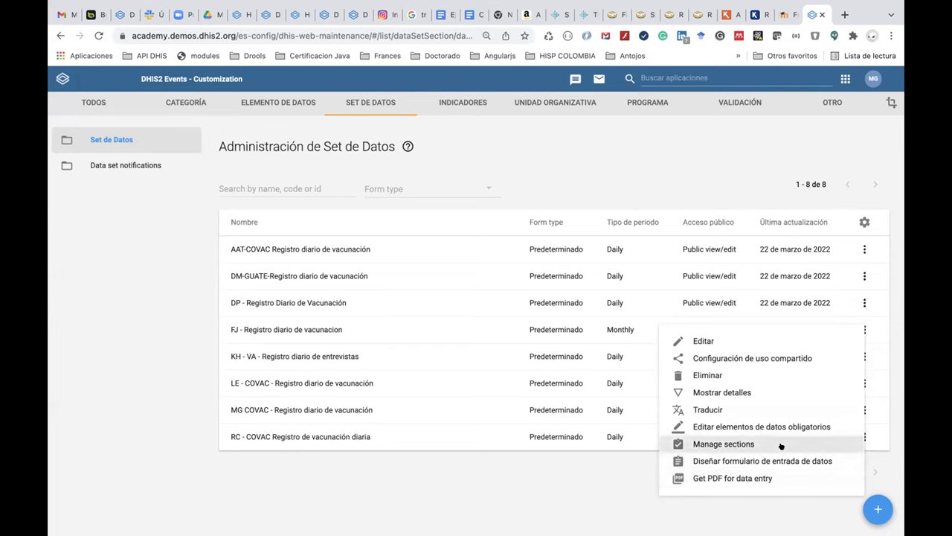
pyautogui.click(781, 444)
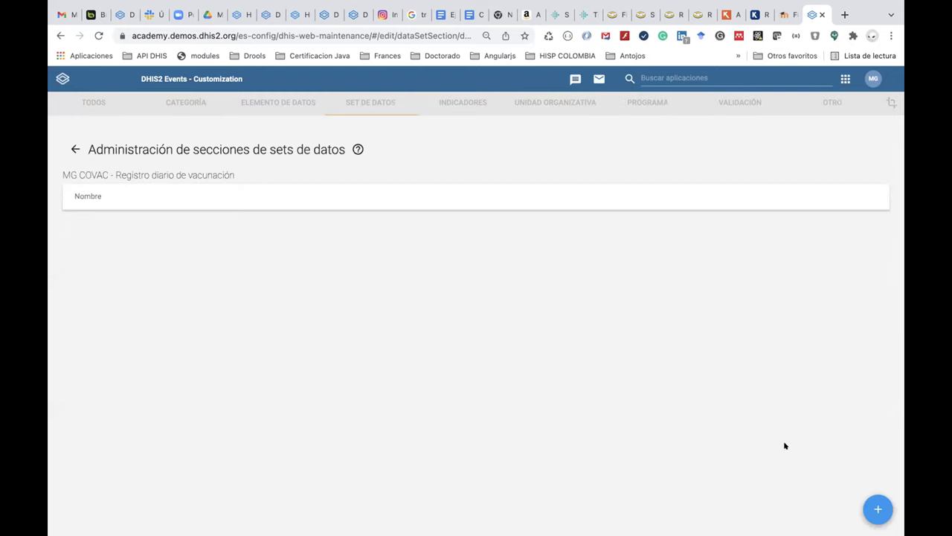
# Step: Create section 'Suministros' containing MG COVAC - Número de jeringas suministradas and save it
pyautogui.click(877, 506)
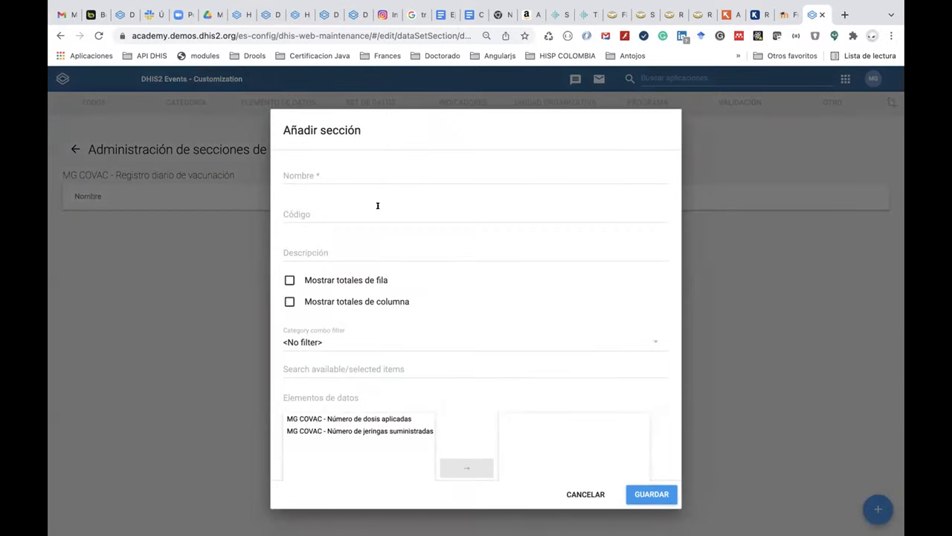
pyautogui.click(347, 168)
pyautogui.write('S')
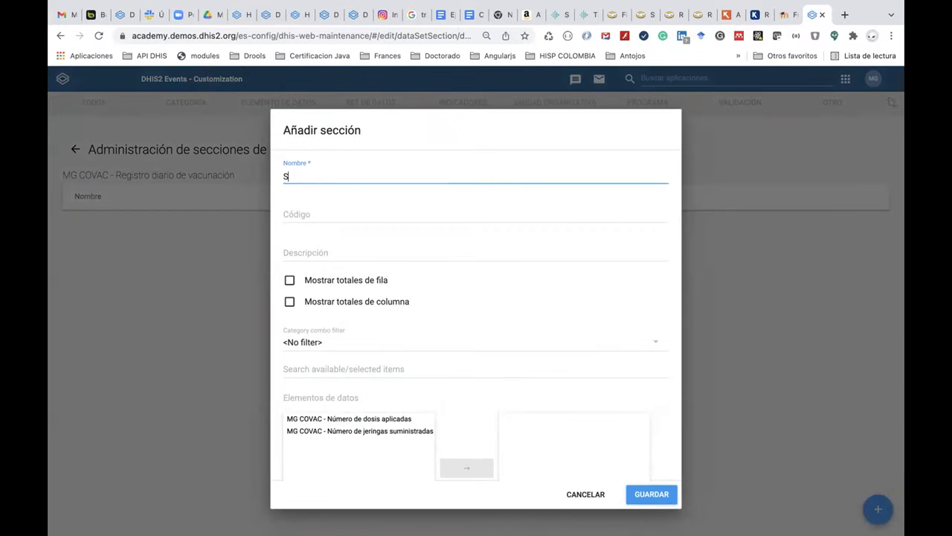
pyautogui.write('uministros')
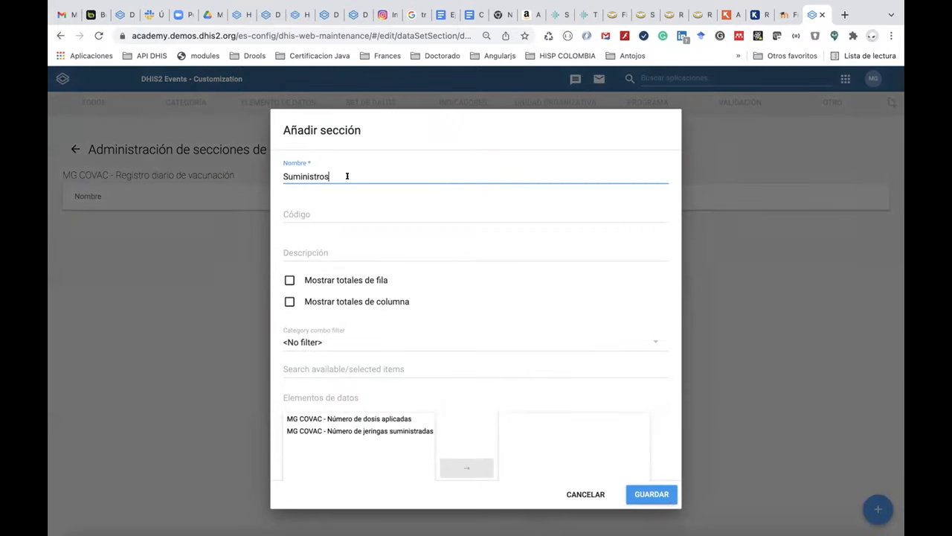
pyautogui.scroll(-1, 358, 295)
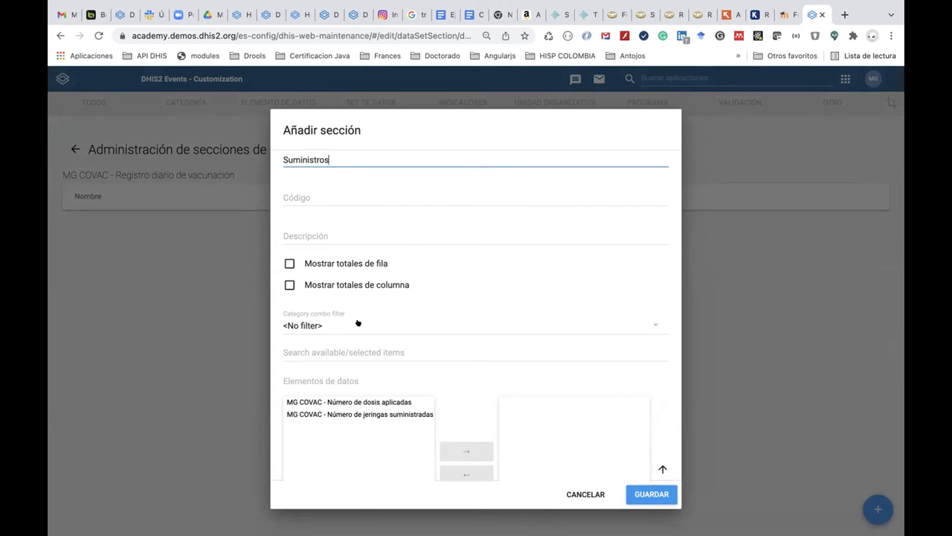
pyautogui.scroll(-3, 357, 322)
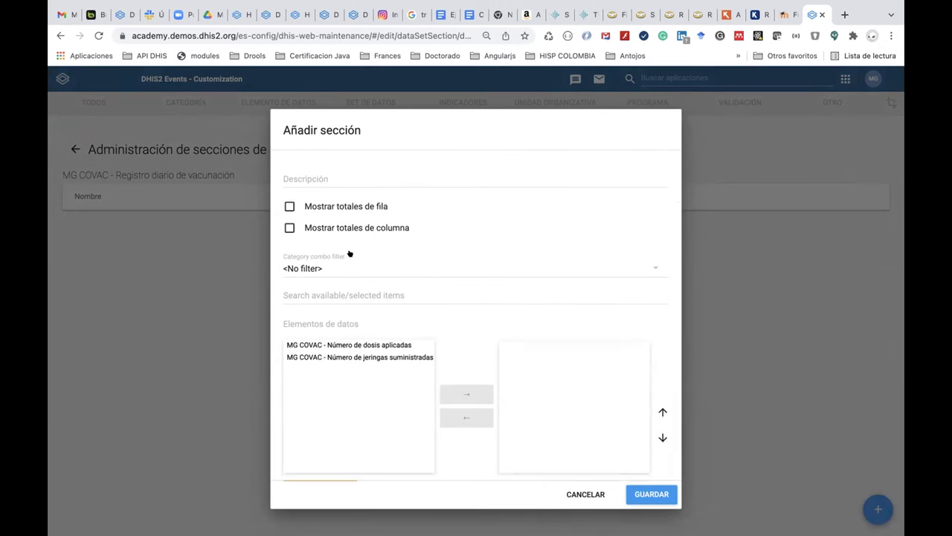
pyautogui.scroll(3, 352, 264)
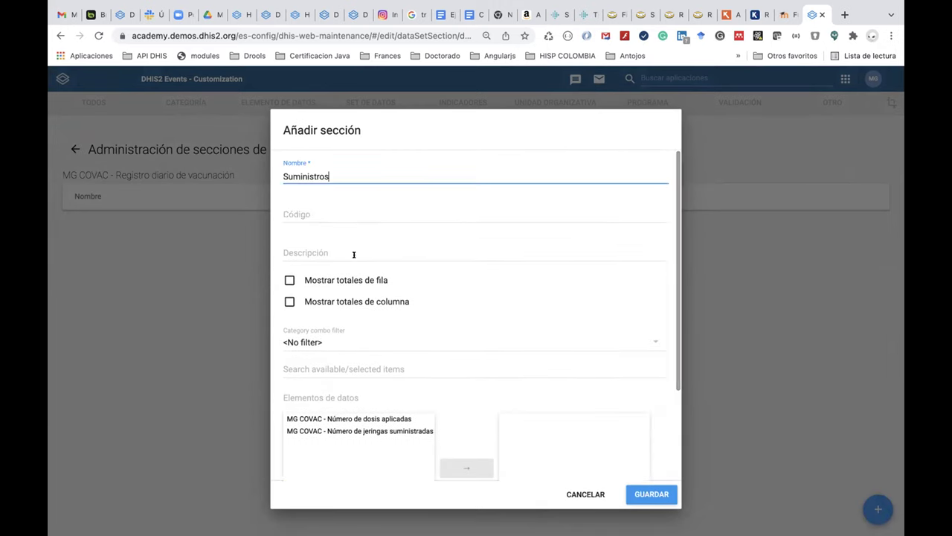
pyautogui.click(372, 430)
pyautogui.scroll(-2, 372, 428)
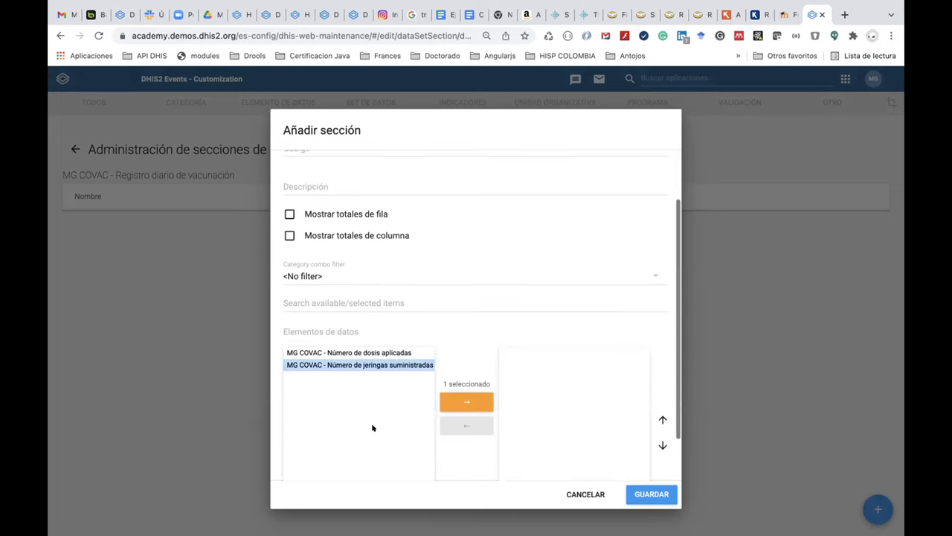
pyautogui.click(445, 401)
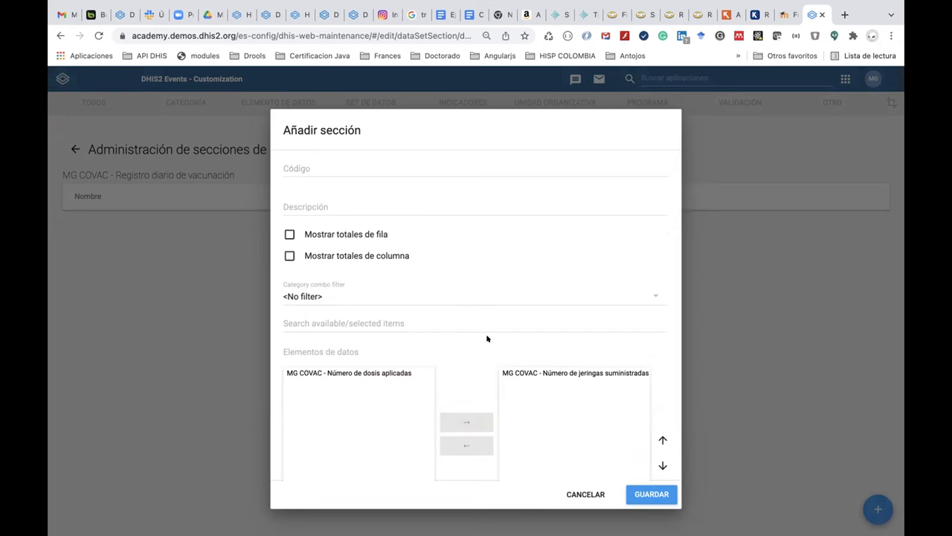
pyautogui.scroll(-2, 453, 360)
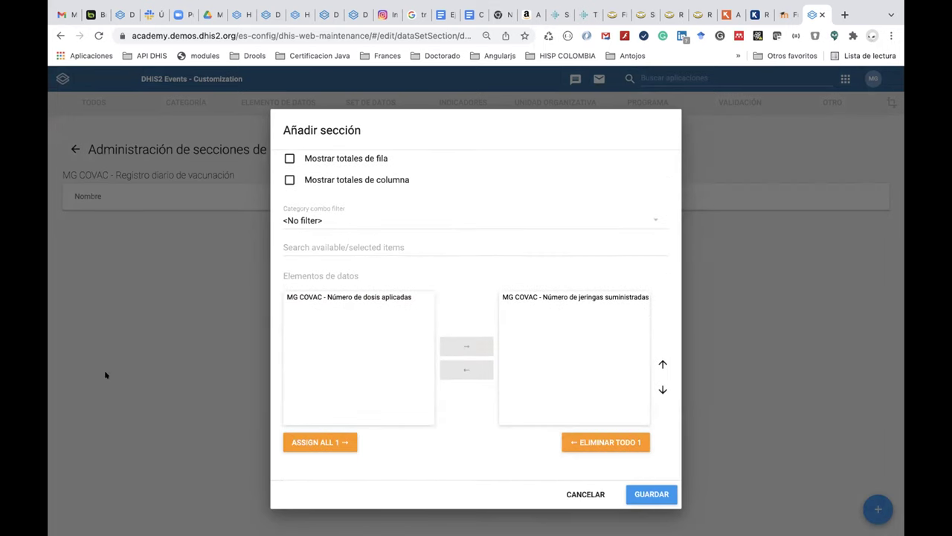
pyautogui.click(645, 493)
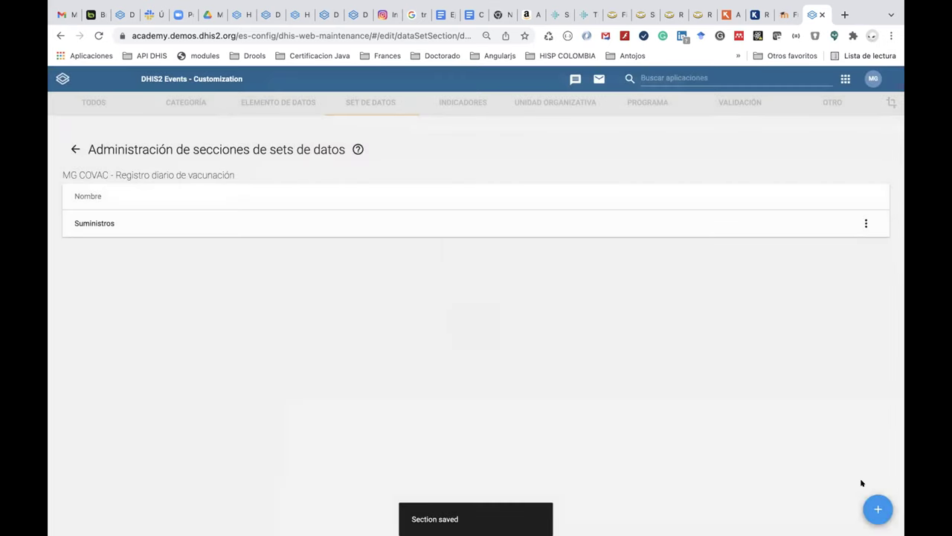
# Step: Create section 'Información de vacunación' containing MG COVAC - Número de dosis aplicadas and save it
pyautogui.click(877, 508)
pyautogui.click(357, 177)
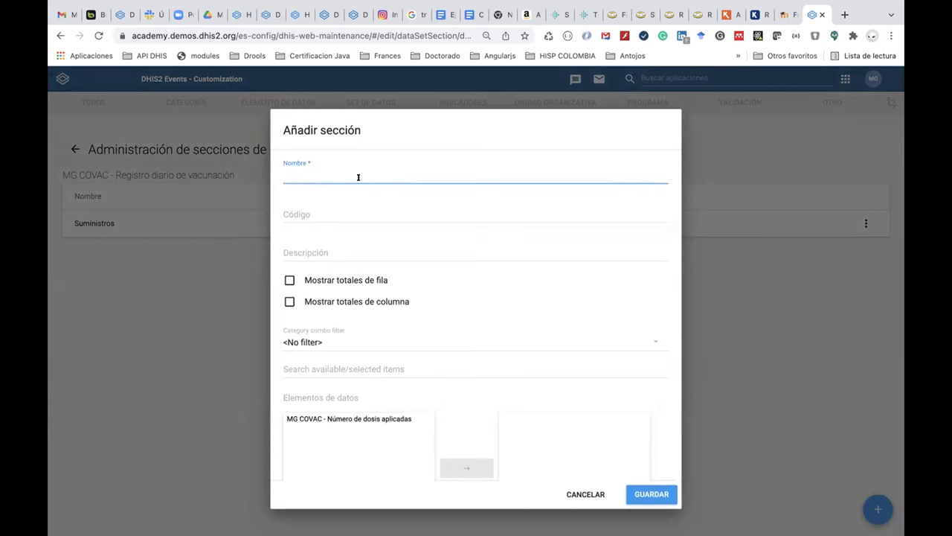
pyautogui.write('Información de vacunación')
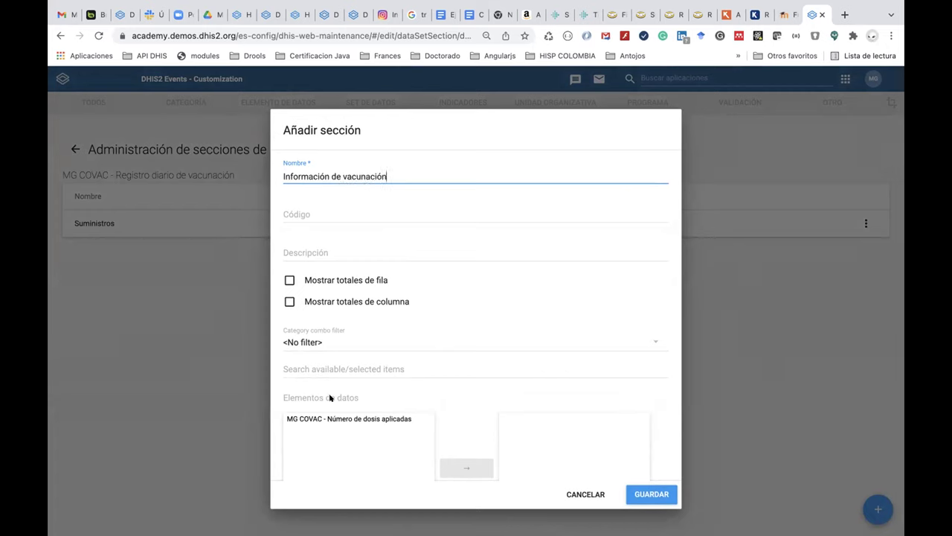
pyautogui.click(354, 418)
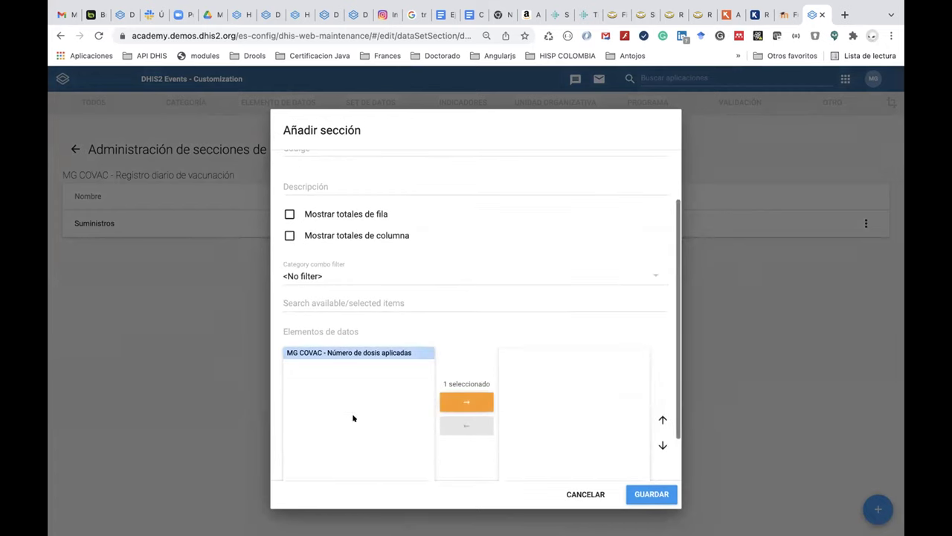
pyautogui.click(447, 400)
pyautogui.click(659, 494)
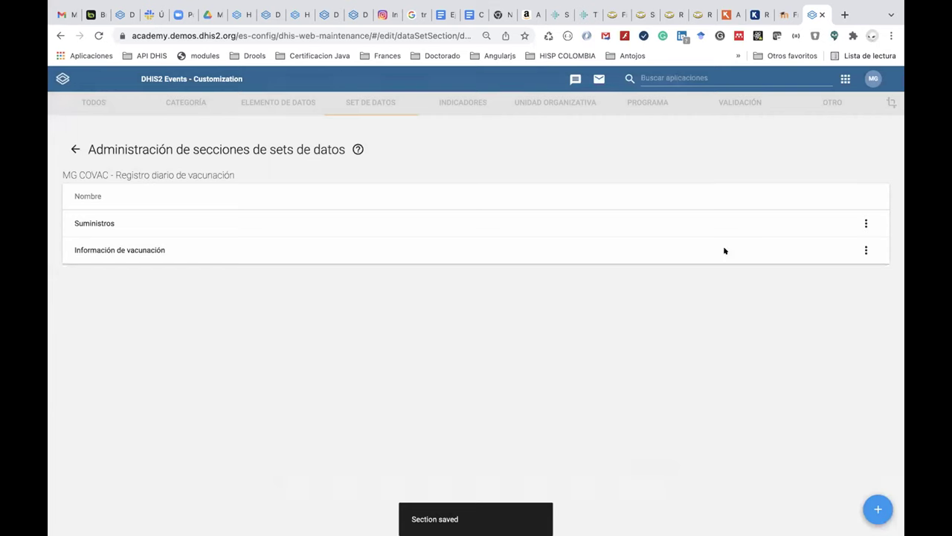
pyautogui.click(845, 78)
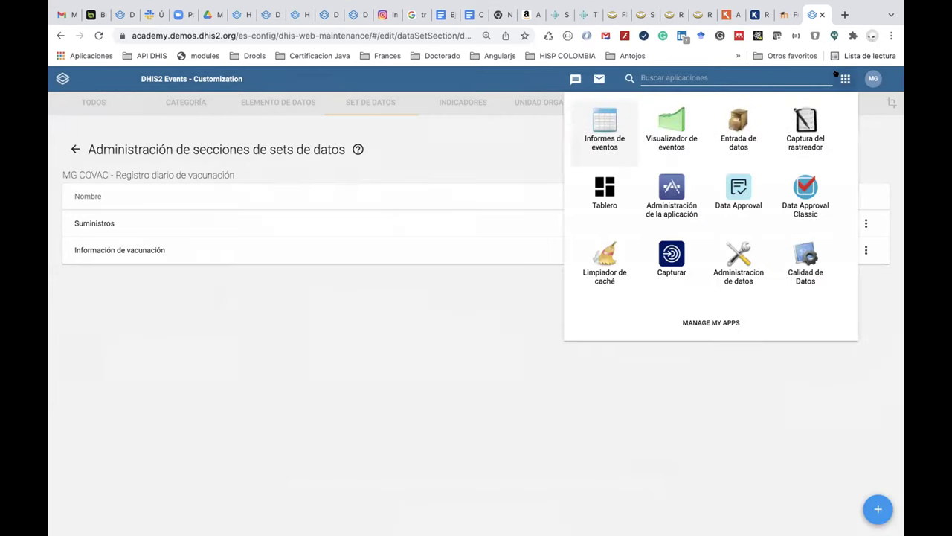
# Step: Switch to Entrada de datos to view MG COVAC for Clínica privada La Samaritana
pyautogui.click(744, 127)
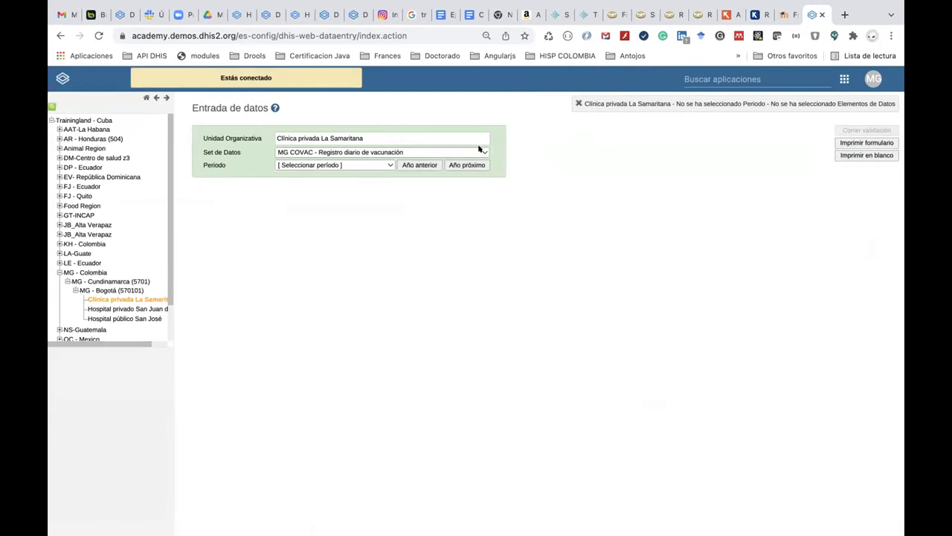
pyautogui.click(841, 80)
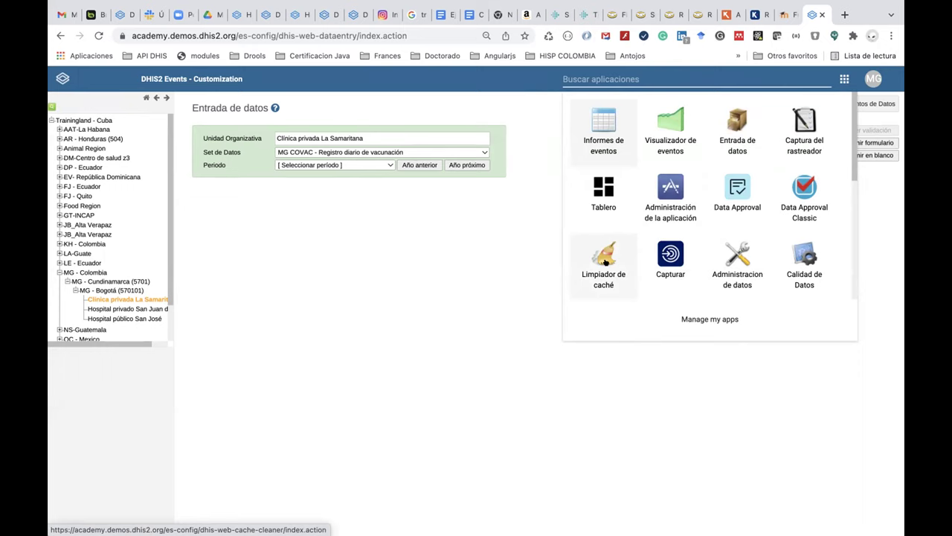
# Step: In Cache Cleaner, select all cached items and clear local storage, session storage and indexed databases
pyautogui.click(605, 261)
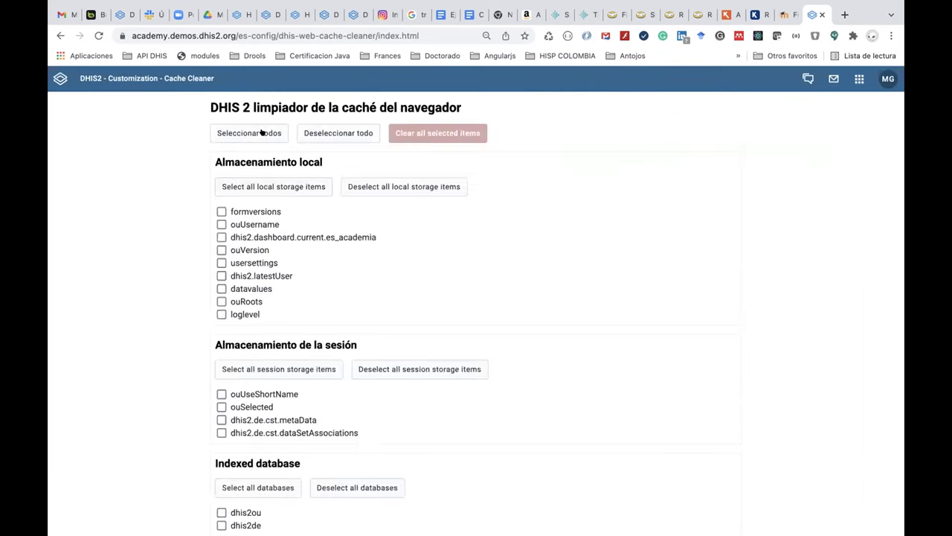
pyautogui.click(257, 131)
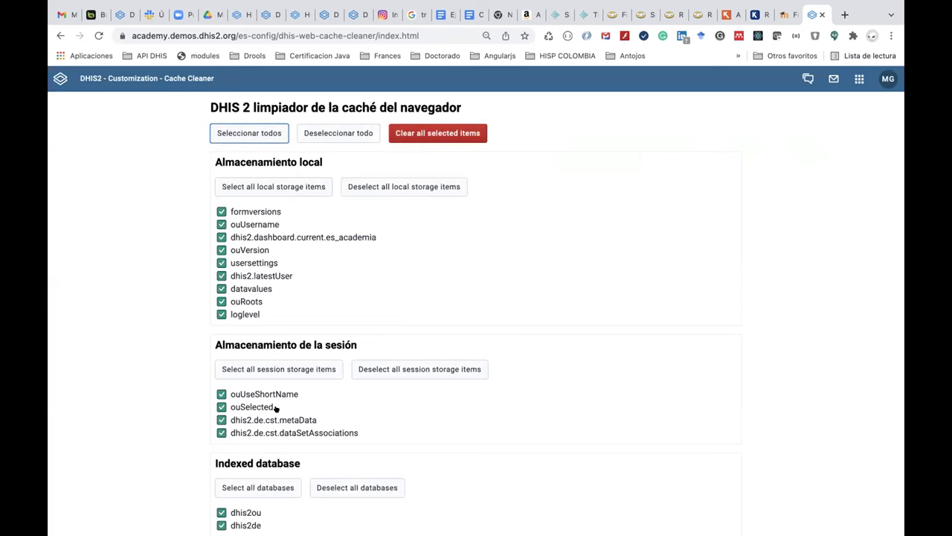
pyautogui.scroll(-1, 276, 410)
pyautogui.scroll(1, 276, 409)
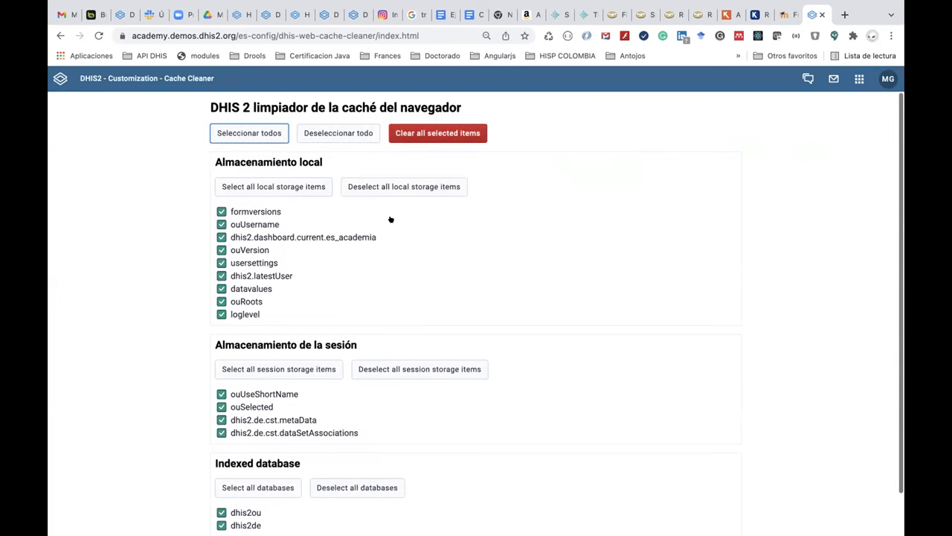
pyautogui.click(428, 134)
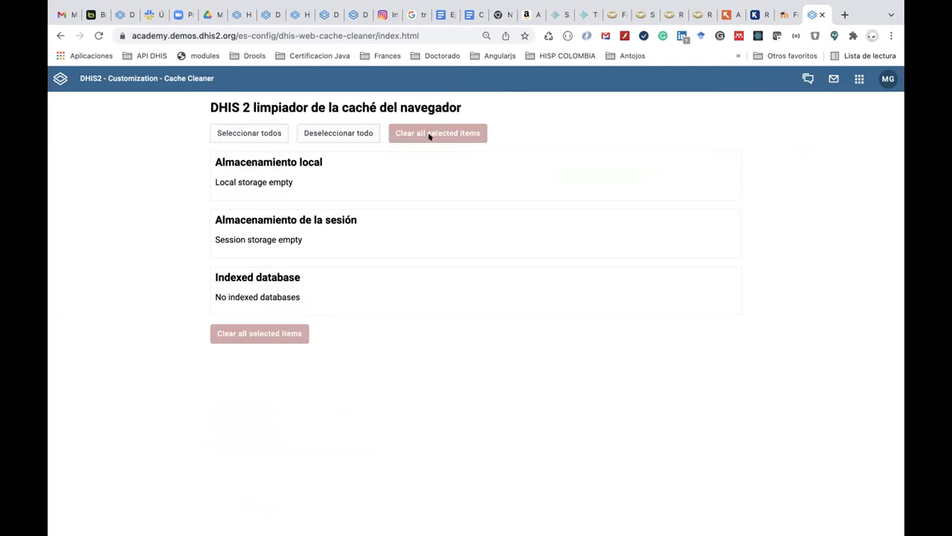
pyautogui.click(856, 80)
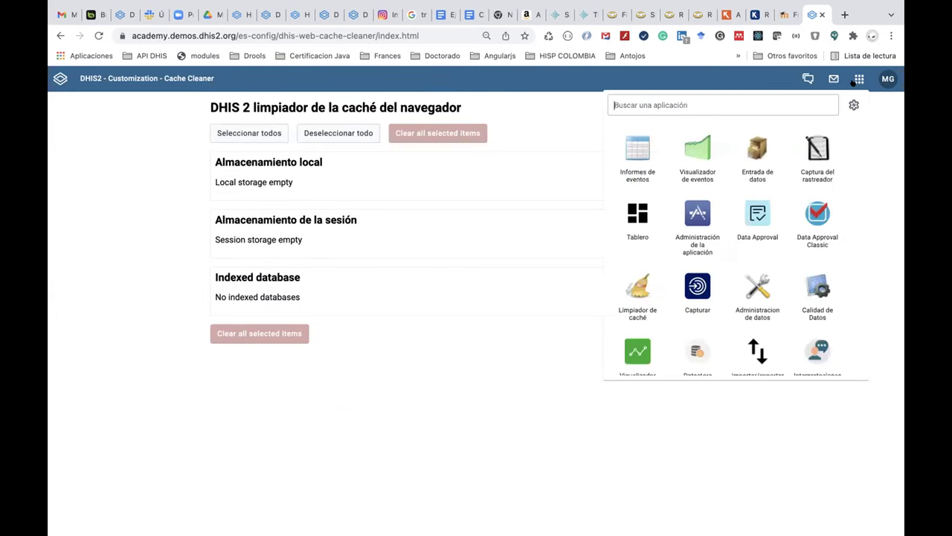
# Step: In Entrada de datos, select Clinica privada La Samaritana under MG - Bogotá and period 2022-03-21
pyautogui.click(758, 146)
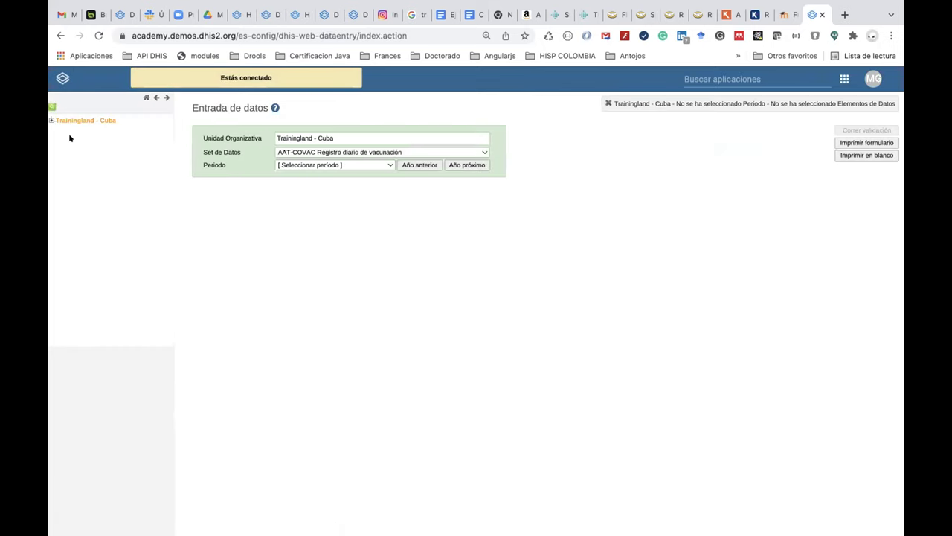
pyautogui.click(51, 120)
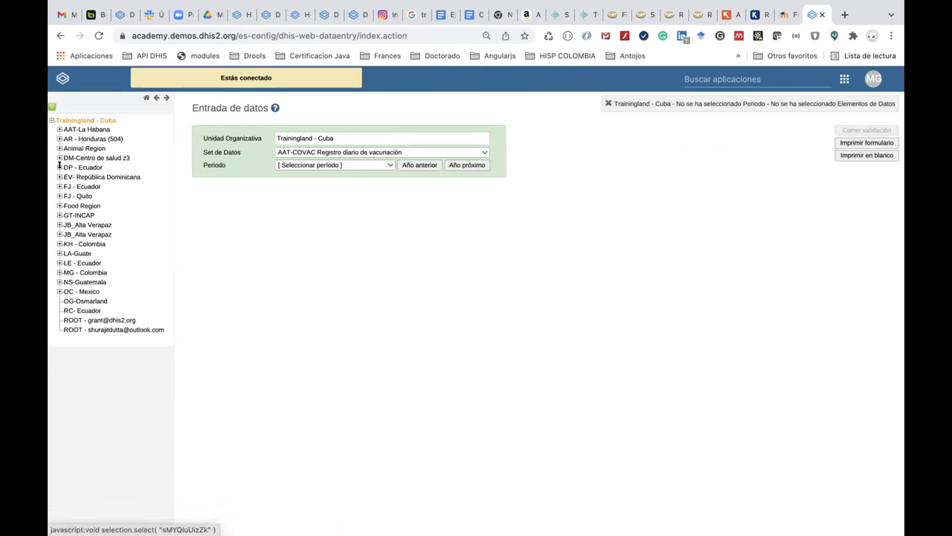
pyautogui.click(59, 271)
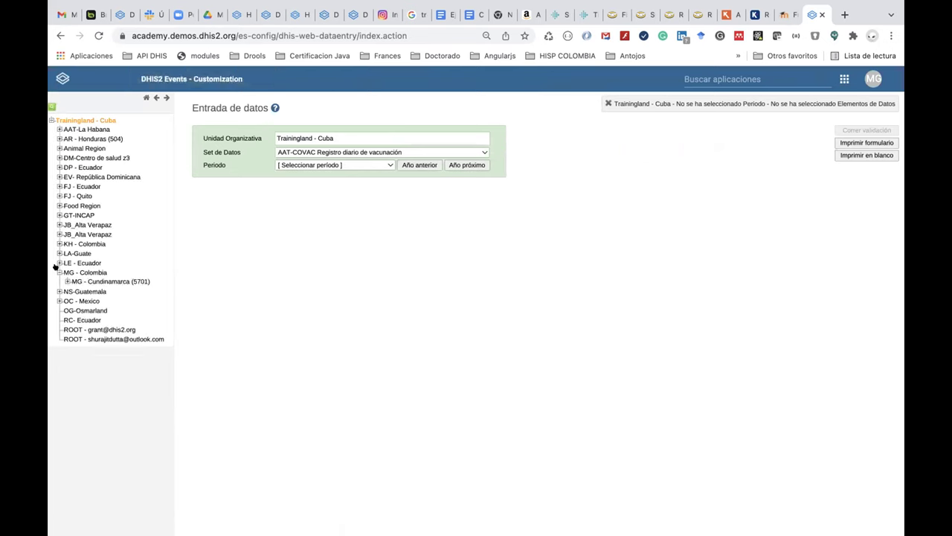
pyautogui.click(67, 281)
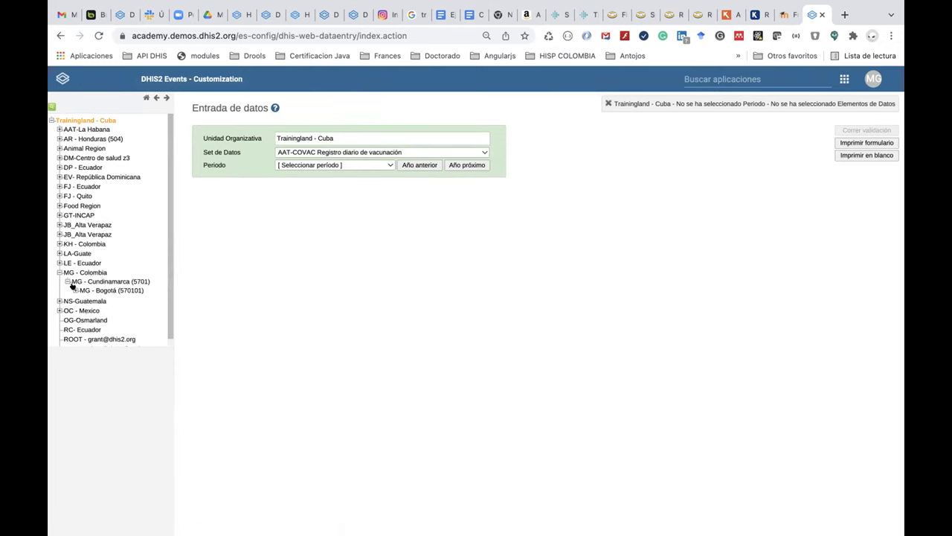
pyautogui.click(75, 289)
pyautogui.click(111, 298)
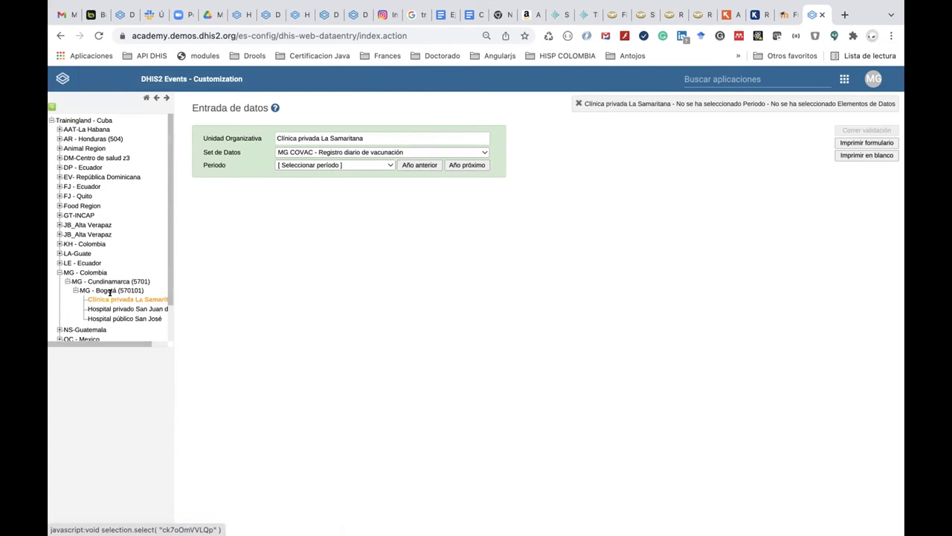
pyautogui.click(383, 164)
pyautogui.click(377, 177)
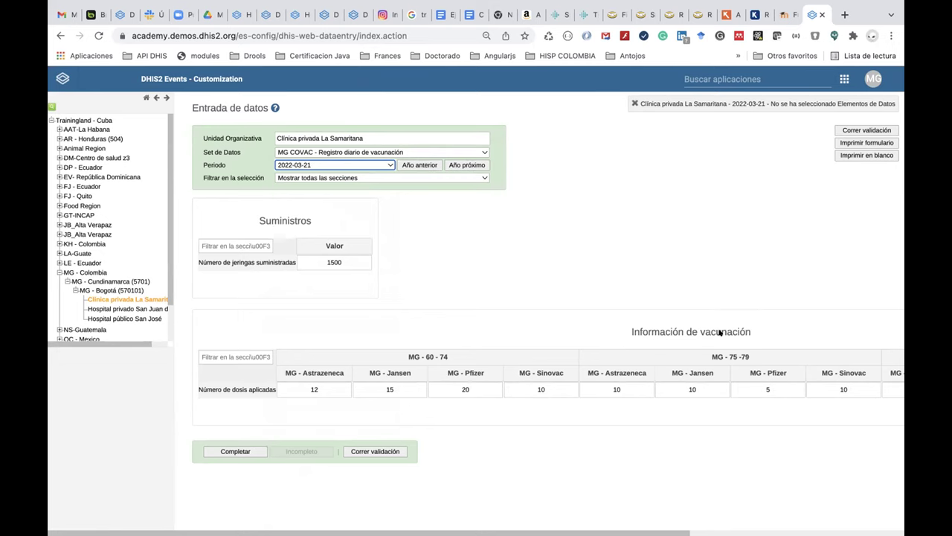
pyautogui.hscroll(3, 725, 331)
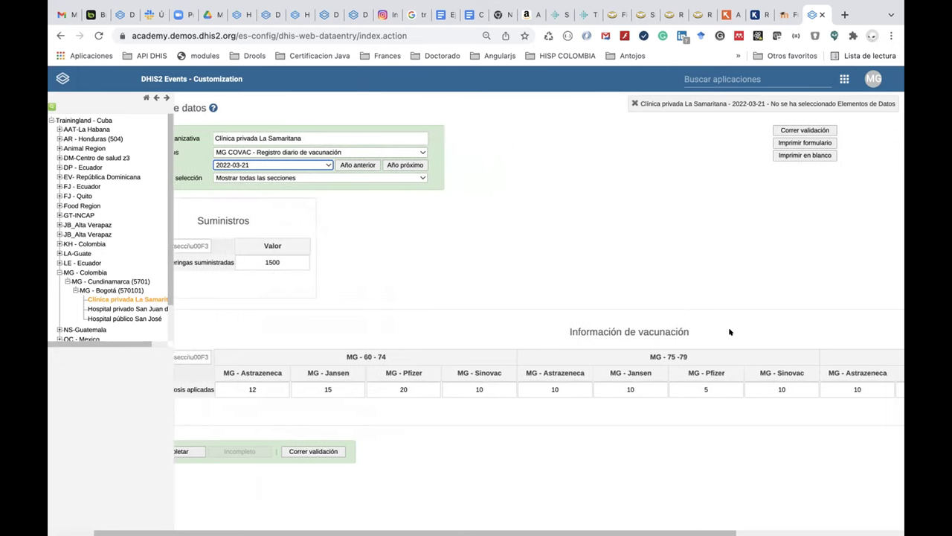
pyautogui.hscroll(6, 729, 332)
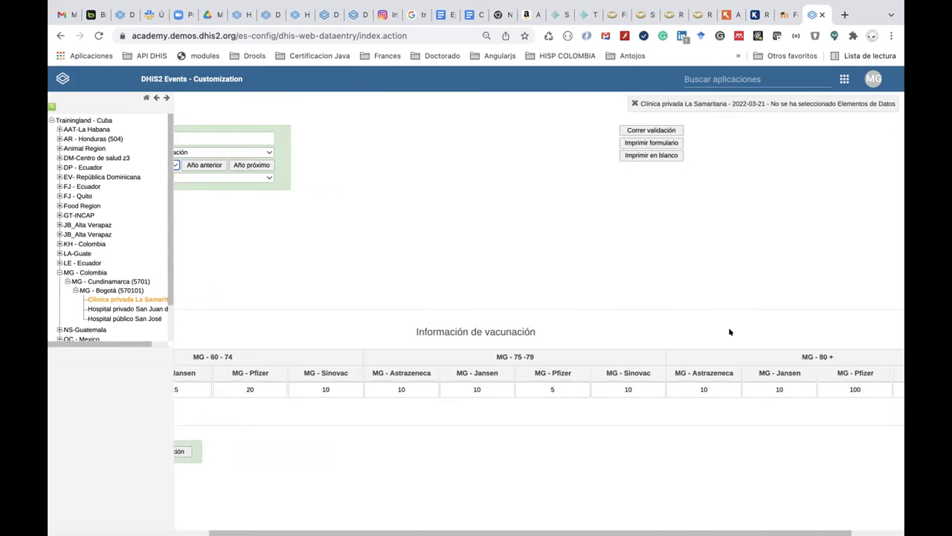
pyautogui.hscroll(-9, 730, 332)
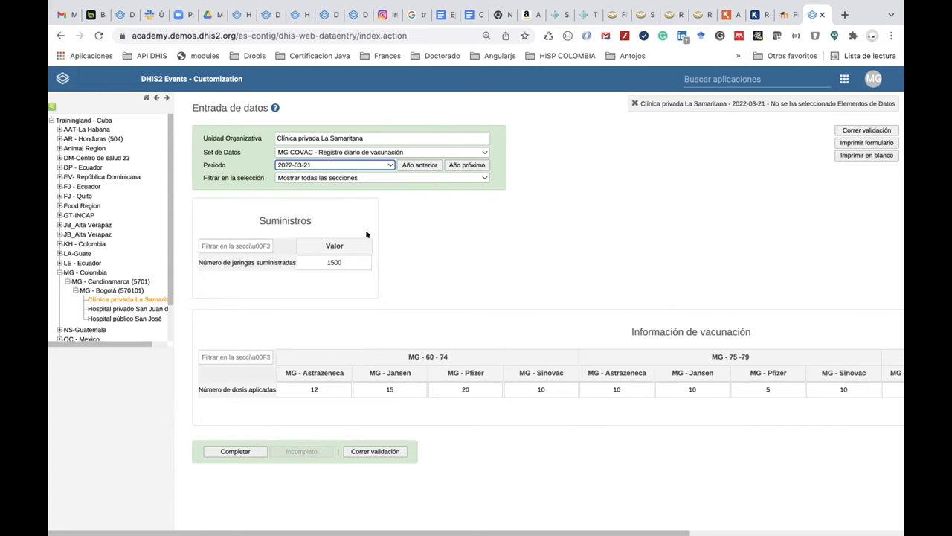
pyautogui.click(366, 178)
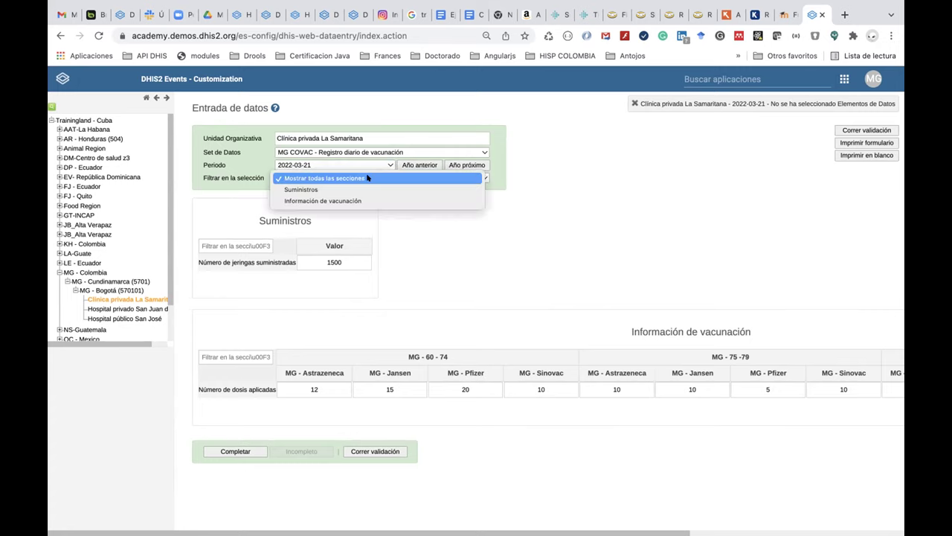
pyautogui.click(366, 192)
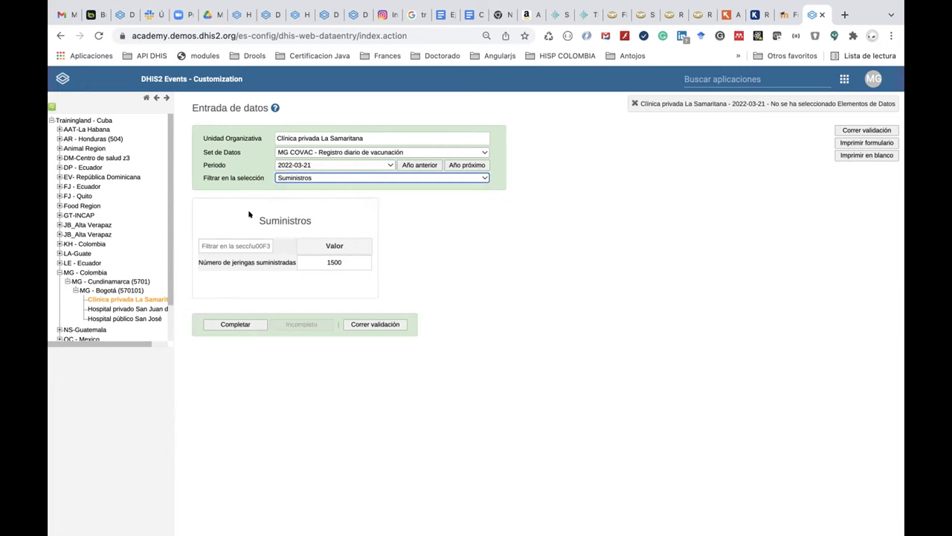
pyautogui.click(320, 178)
pyautogui.click(329, 191)
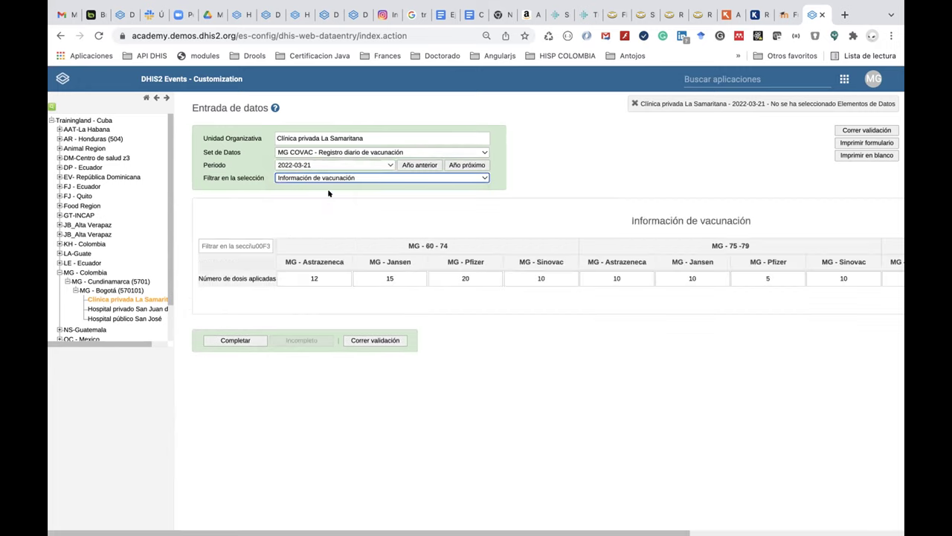
pyautogui.click(480, 179)
pyautogui.click(461, 155)
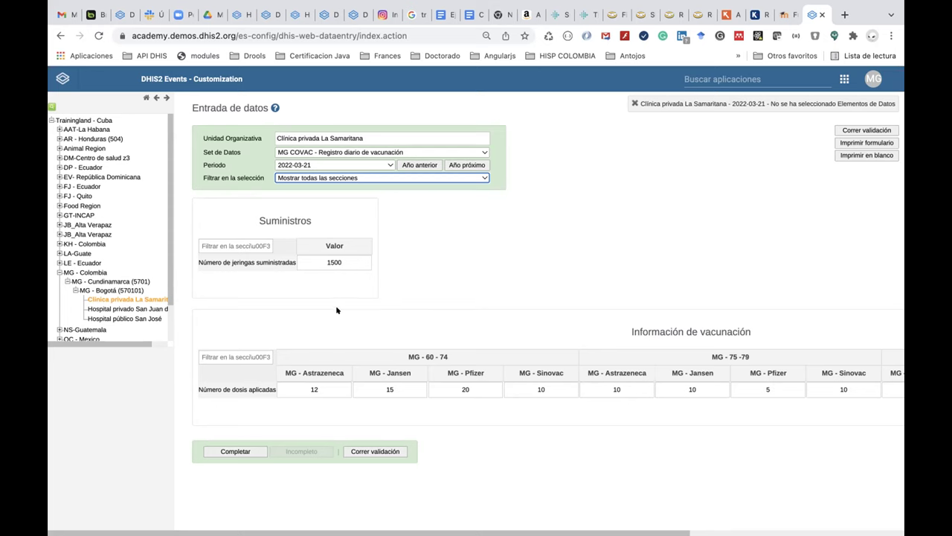
pyautogui.scroll(-1, 348, 323)
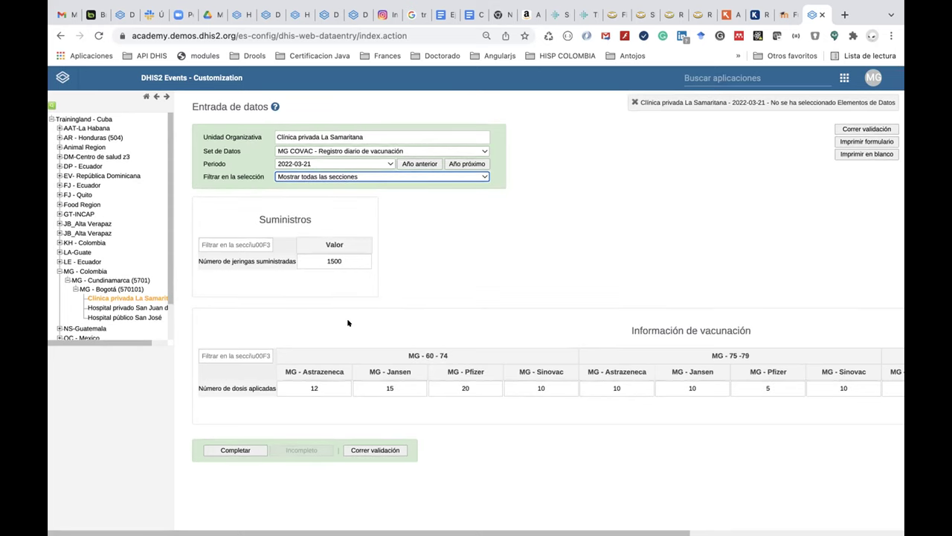
pyautogui.scroll(1, 347, 323)
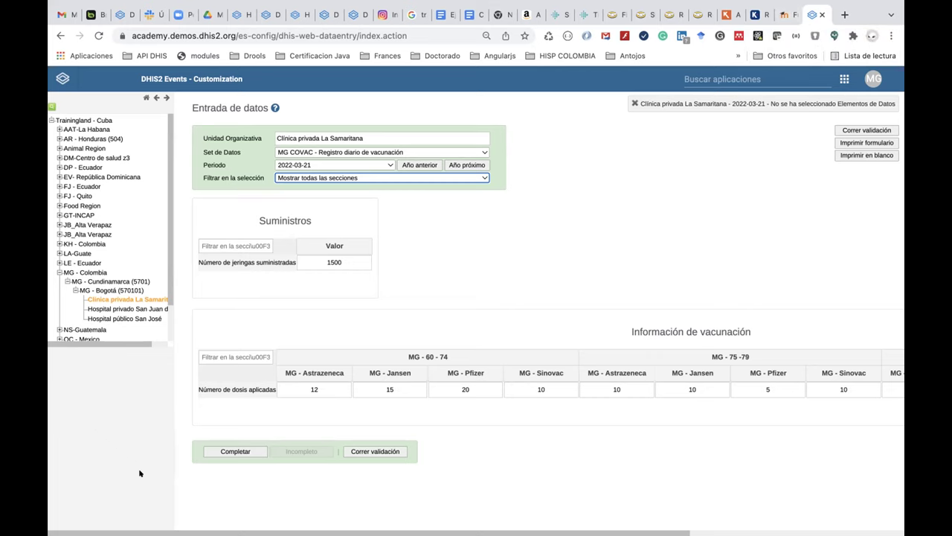
pyautogui.moveTo(171, 3)
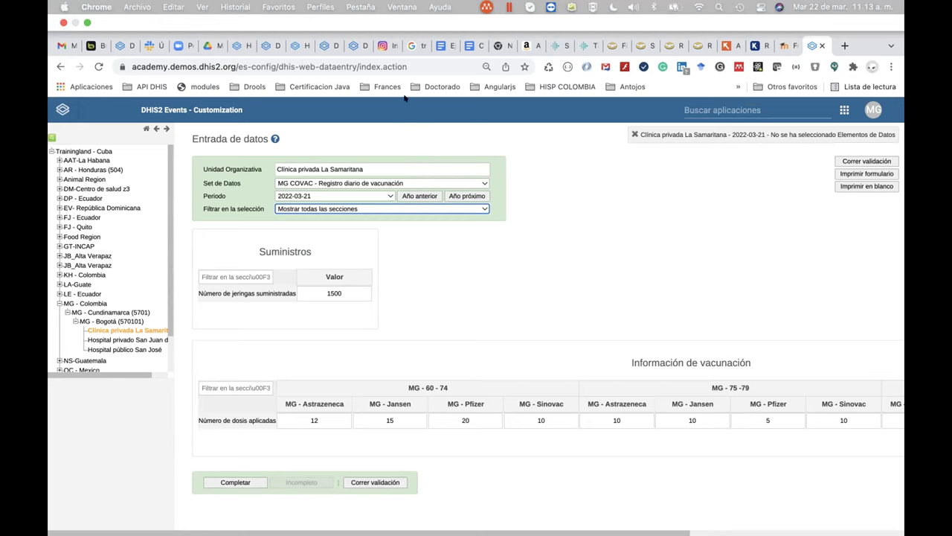
# Step: Search the apps for 'ele' and open Maintenance's data element management
pyautogui.click(708, 110)
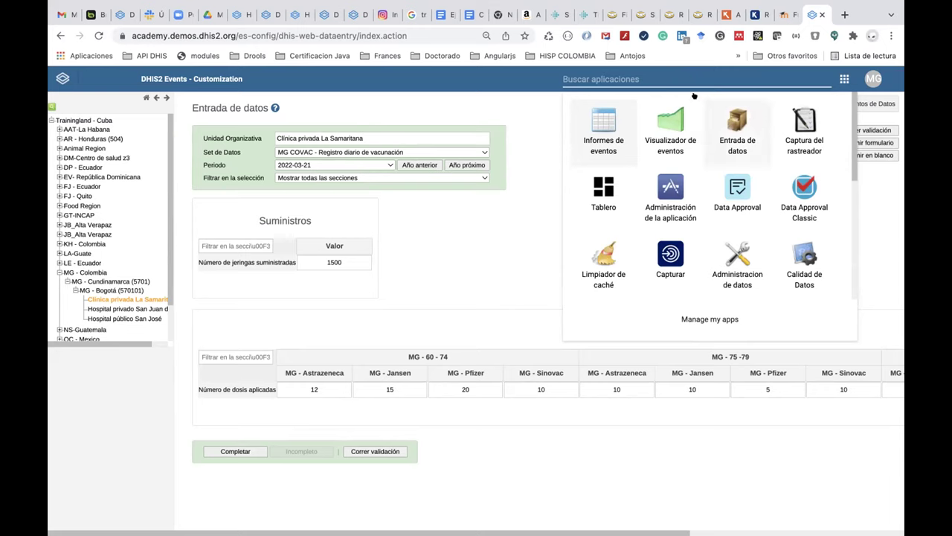
pyautogui.write('ele')
pyautogui.click(591, 143)
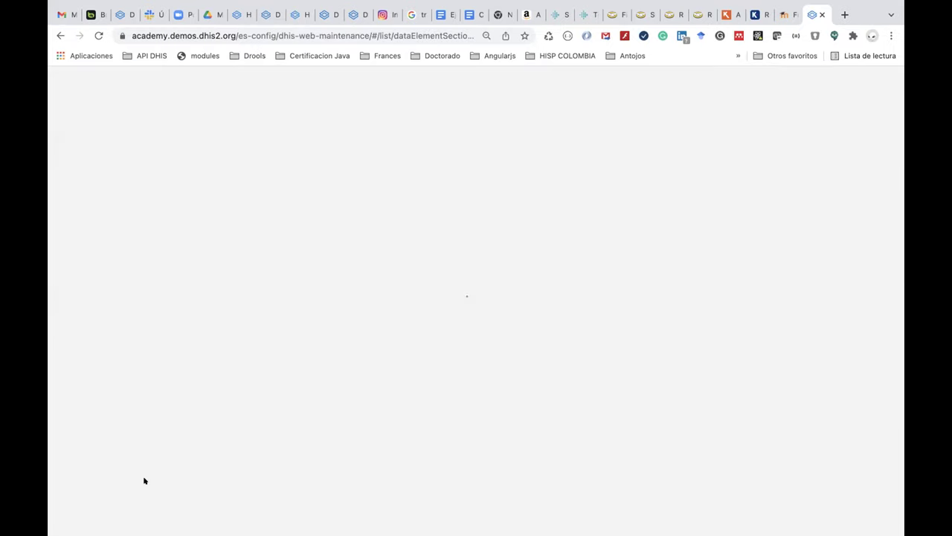